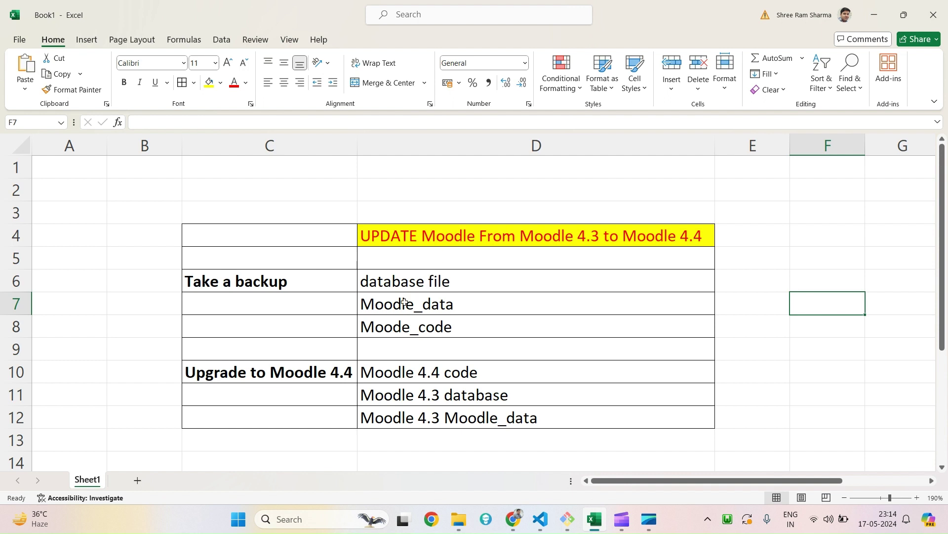
Switch to Chrome and open the Environment page in the Moodle site's server administration.
{"action": "left_click", "coordinate": [514, 449]}
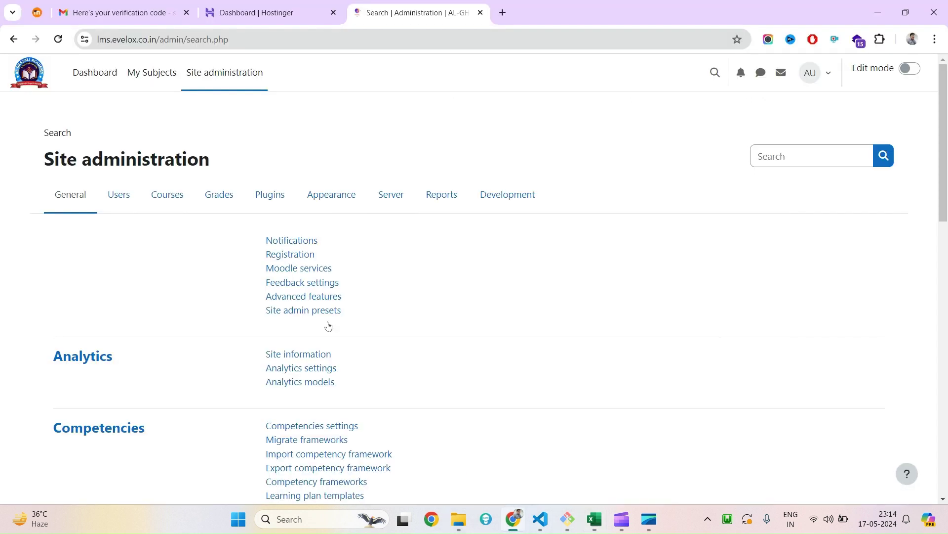
{"action": "left_click", "coordinate": [397, 200]}
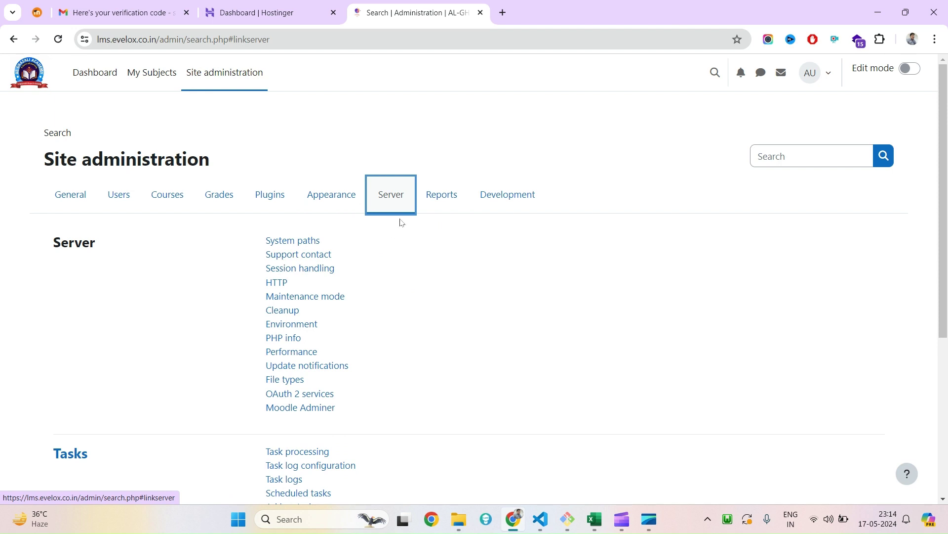
{"action": "left_click", "coordinate": [403, 138]}
{"action": "left_click", "coordinate": [396, 207]}
{"action": "left_click", "coordinate": [306, 326]}
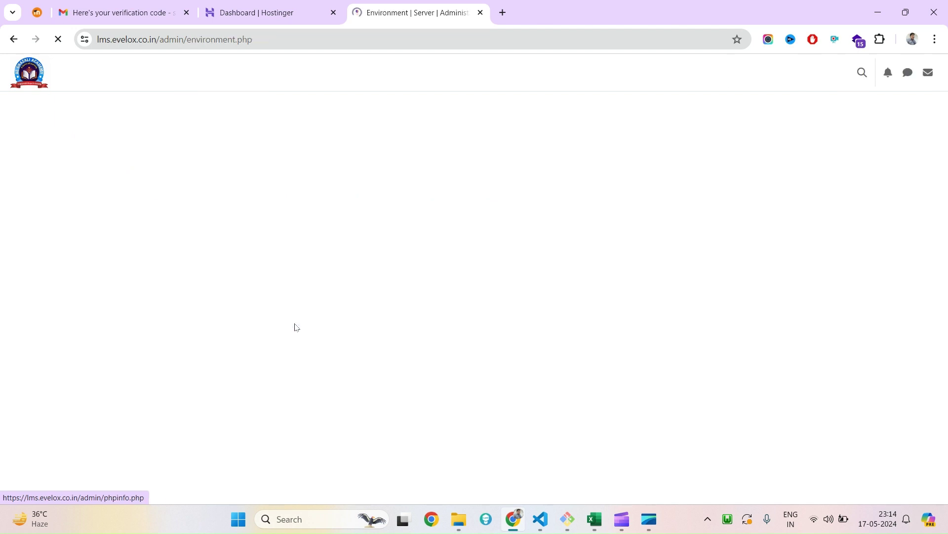
Check the installed Moodle version and the versions offered for the environment check.
{"action": "left_click_drag", "start_coordinate": [40, 304], "coordinate": [254, 307]}
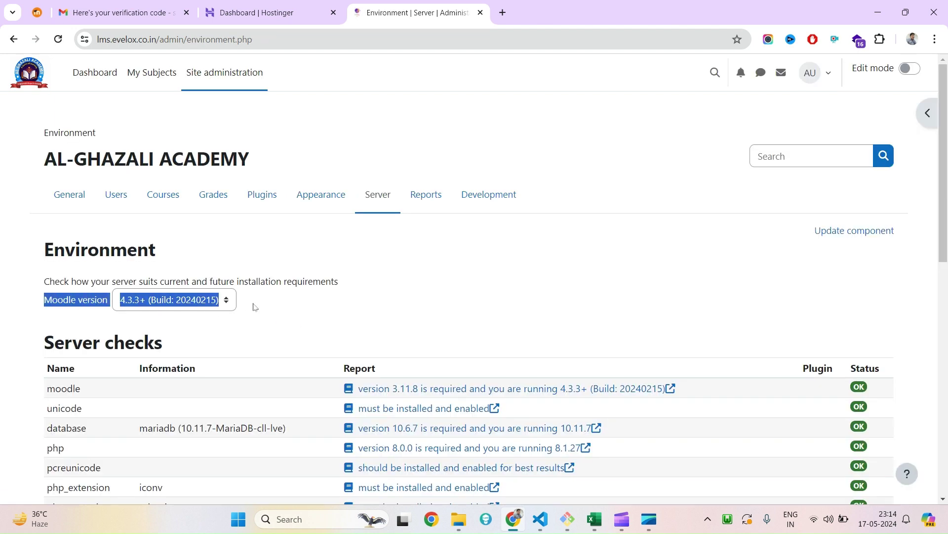
{"action": "left_click", "coordinate": [321, 307]}
{"action": "left_click", "coordinate": [169, 306]}
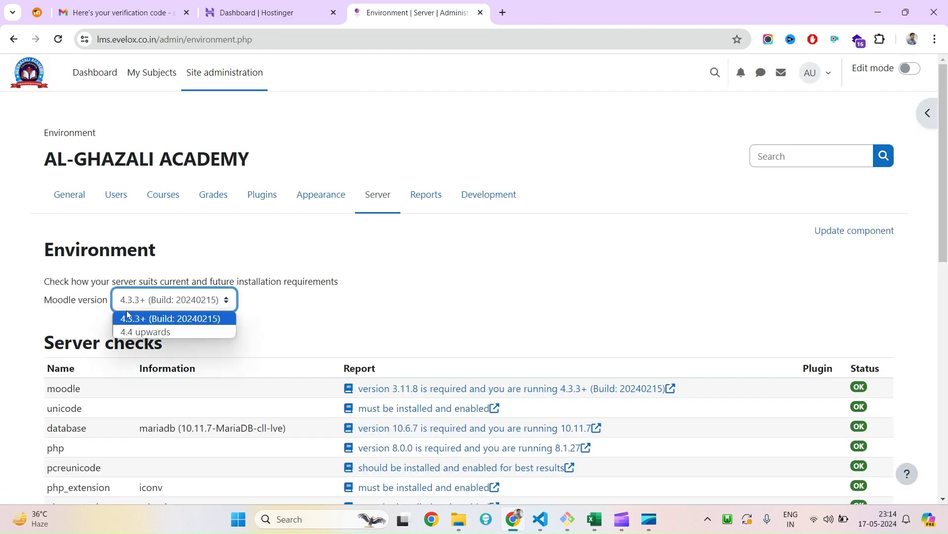
{"action": "left_click", "coordinate": [368, 272]}
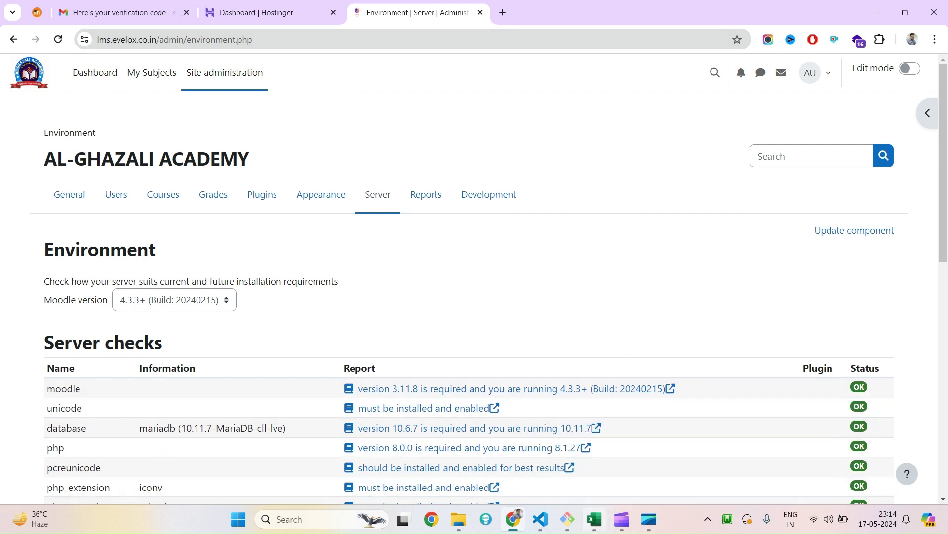
Search the web for "moodle 4.4 system requirements" and open the server requirements on the Moodle Developer Resources 4.4 release page.
{"action": "left_click", "coordinate": [594, 519]}
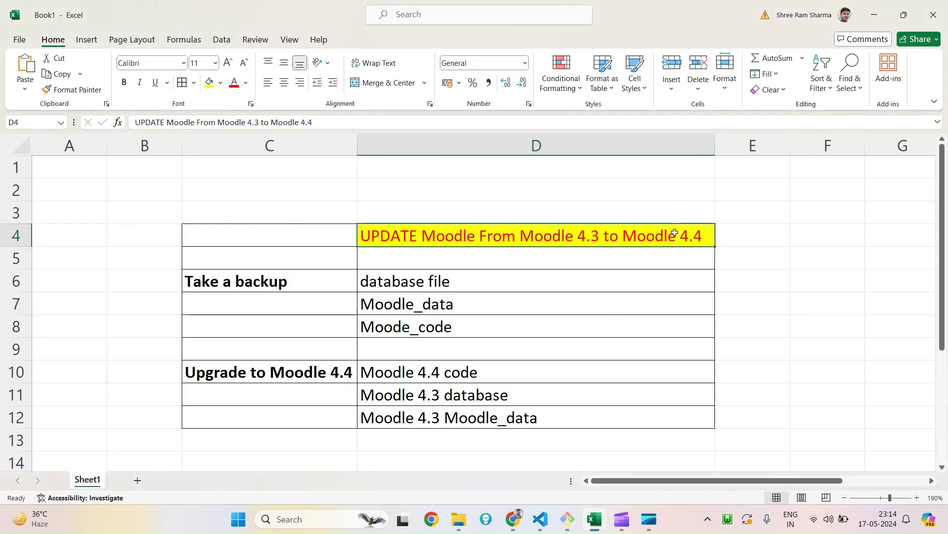
{"action": "key", "text": "alt+Tab"}
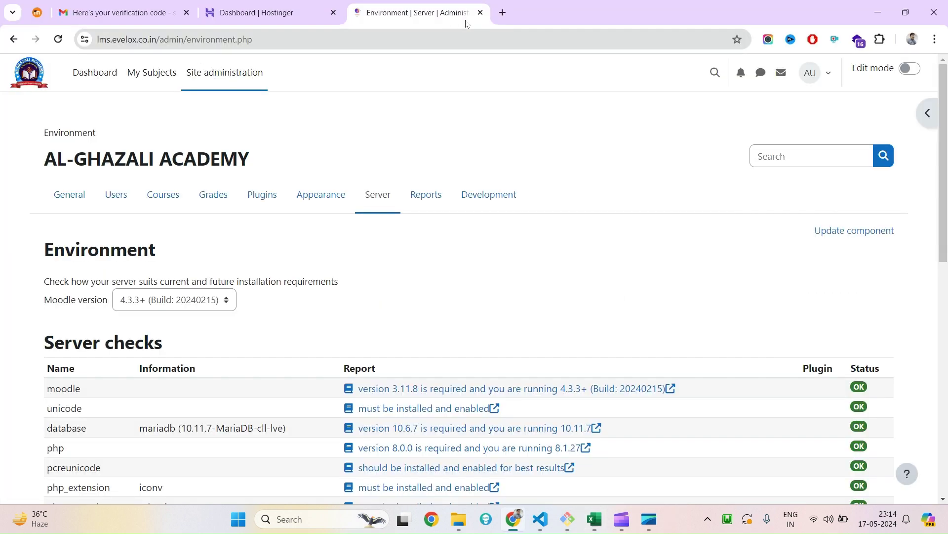
{"action": "left_click", "coordinate": [502, 12]}
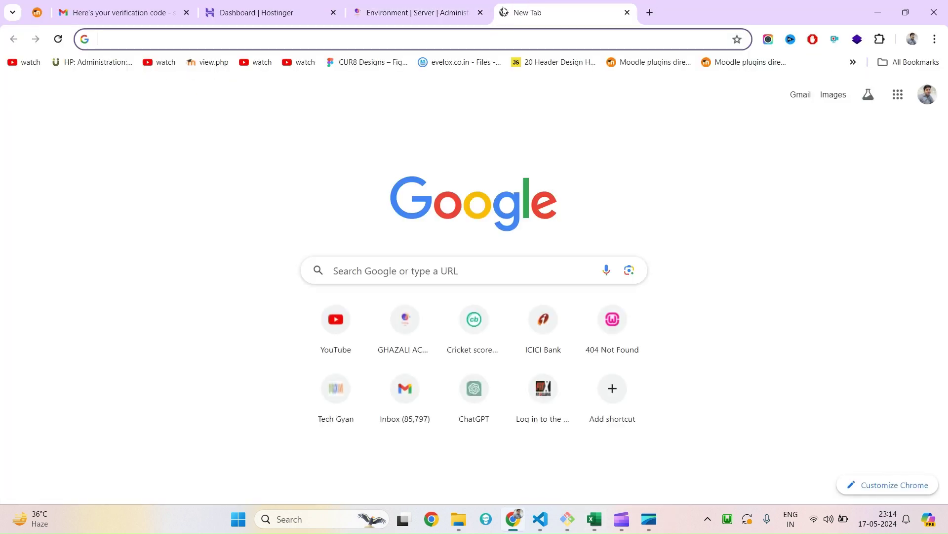
{"action": "type", "text": "Moodle 4.4"}
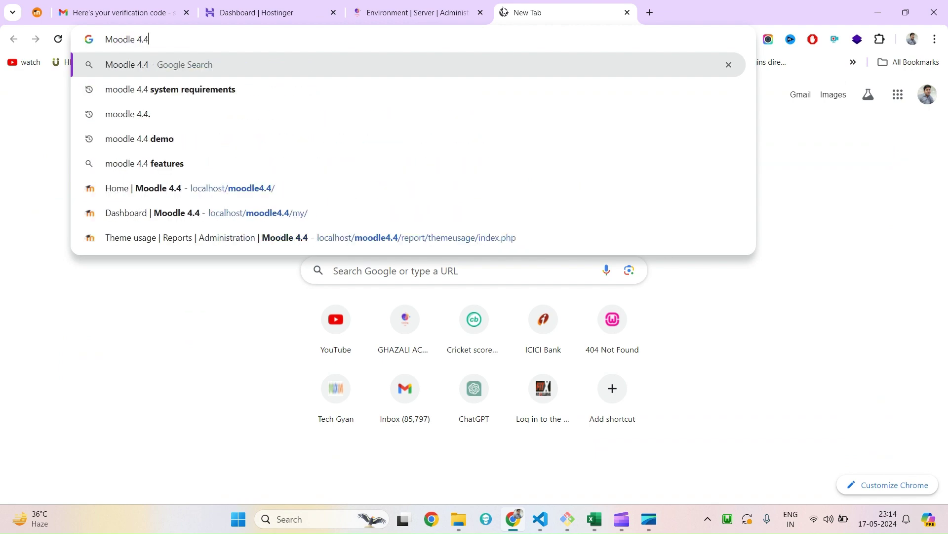
{"action": "left_click", "coordinate": [184, 89]}
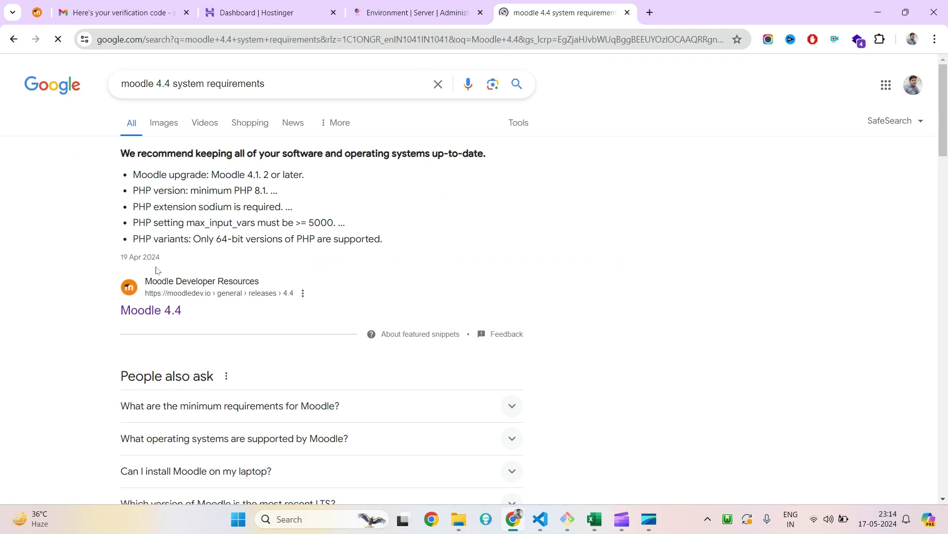
{"action": "left_click", "coordinate": [172, 310]}
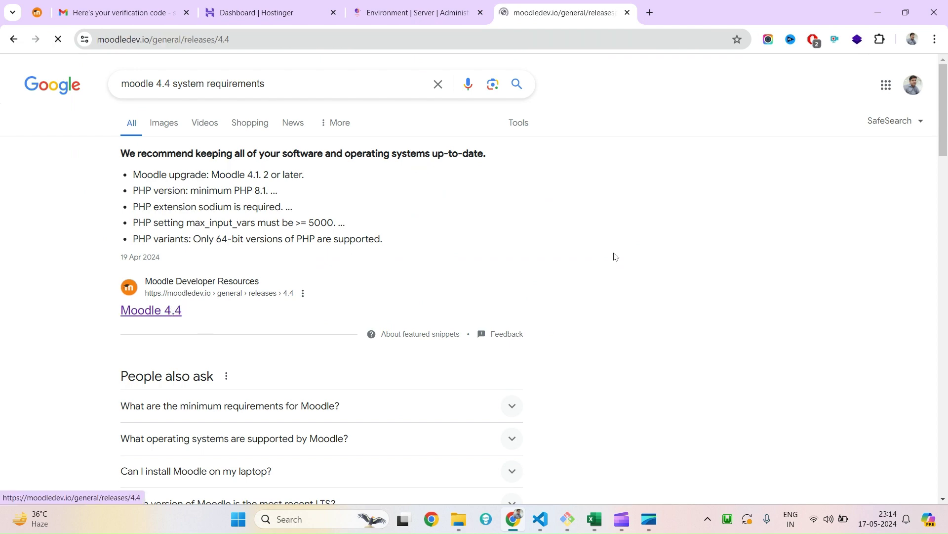
{"action": "scroll", "coordinate": [360, 326], "scroll_direction": "down", "scroll_amount": 4}
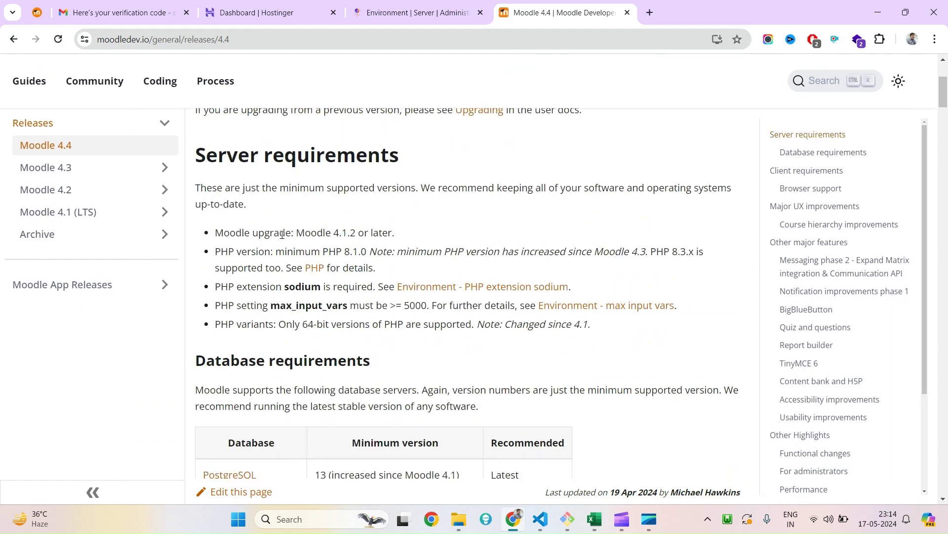
Examine the minimum PHP version, the sodium extension and the max_input_vars setting in the Moodle 4.4 server requirements.
{"action": "double_click", "coordinate": [330, 252]}
{"action": "left_click_drag", "start_coordinate": [331, 253], "coordinate": [353, 252]}
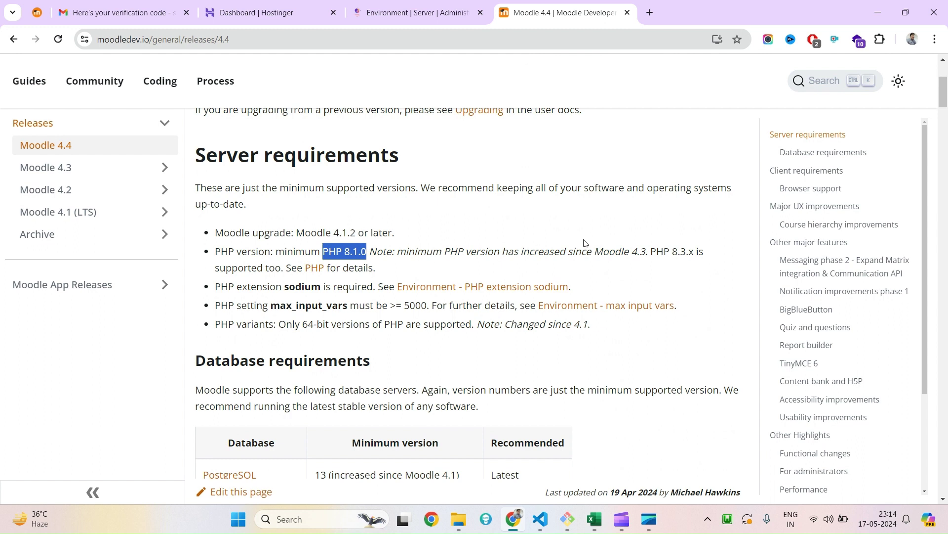
{"action": "double_click", "coordinate": [300, 288]}
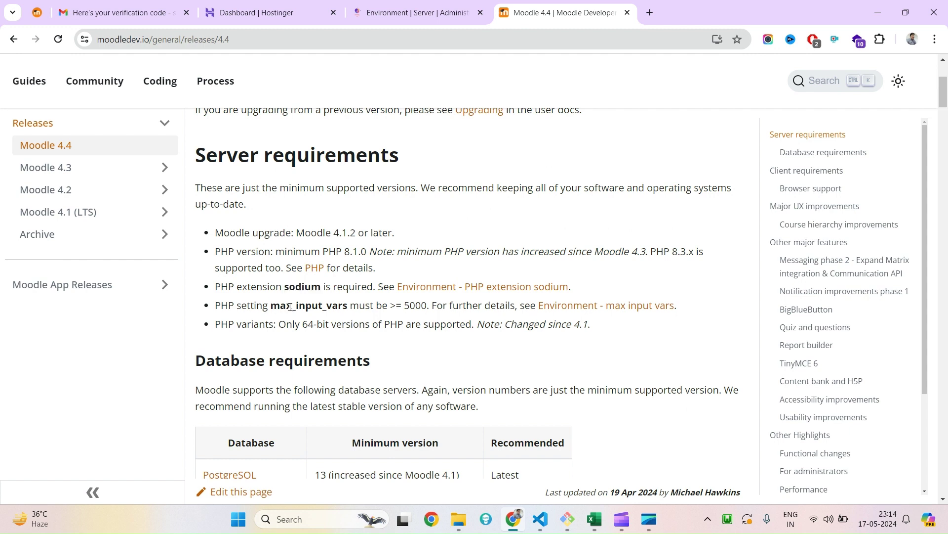
{"action": "double_click", "coordinate": [300, 307]}
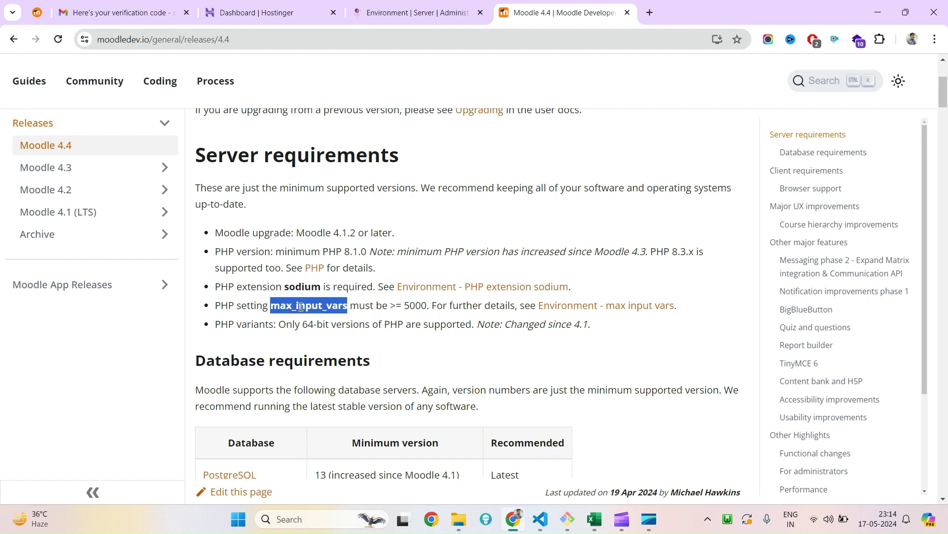
{"action": "double_click", "coordinate": [416, 307]}
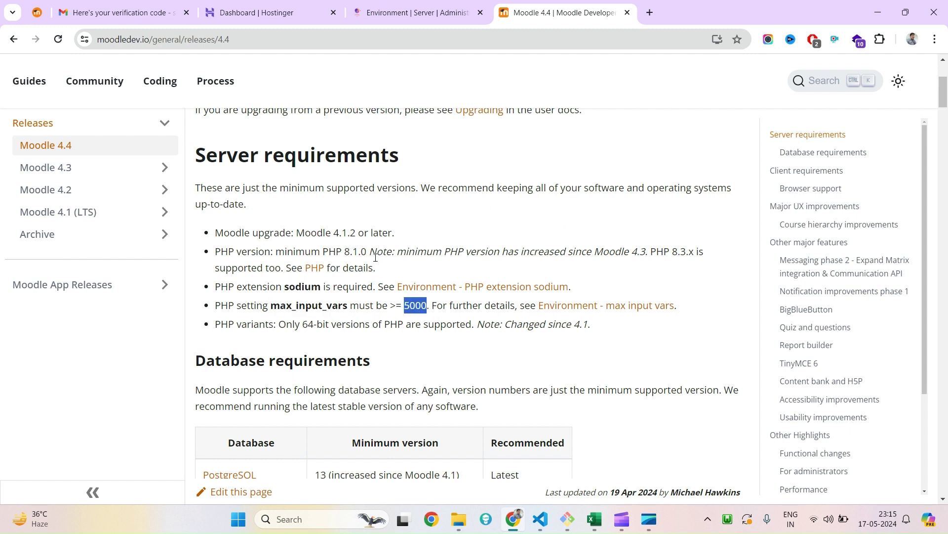
Copy the "Server requirements" heading from the release page into cell C15 of the Excel checklist.
{"action": "left_click_drag", "start_coordinate": [196, 155], "coordinate": [399, 157]}
{"action": "key", "text": "ctrl+c"}
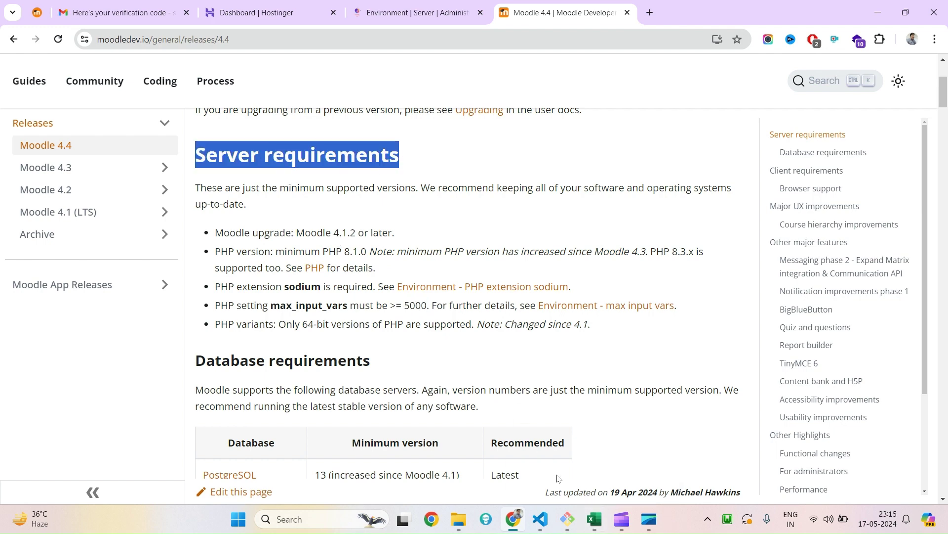
{"action": "left_click", "coordinate": [595, 518]}
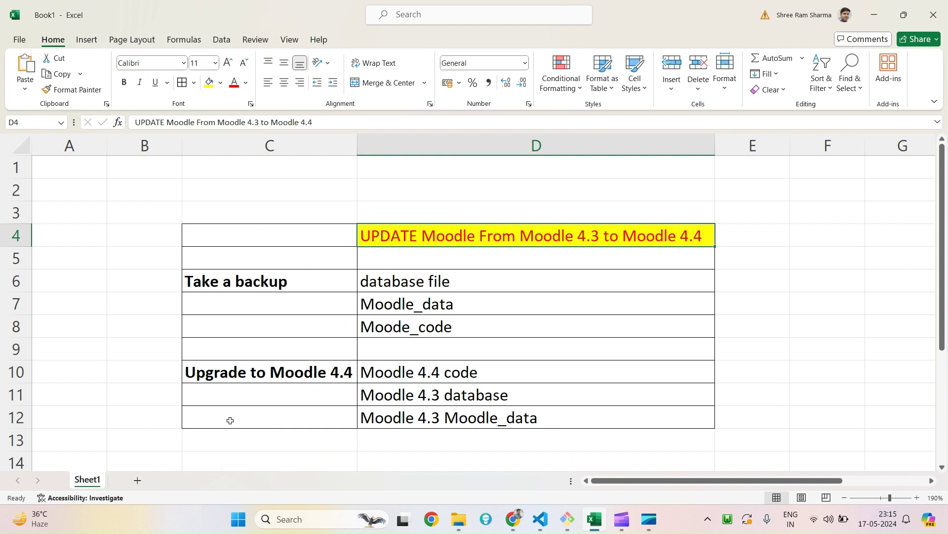
{"action": "scroll", "coordinate": [230, 420], "scroll_direction": "down", "scroll_amount": 3}
{"action": "left_click", "coordinate": [264, 273]}
{"action": "key", "text": "ctrl+v"}
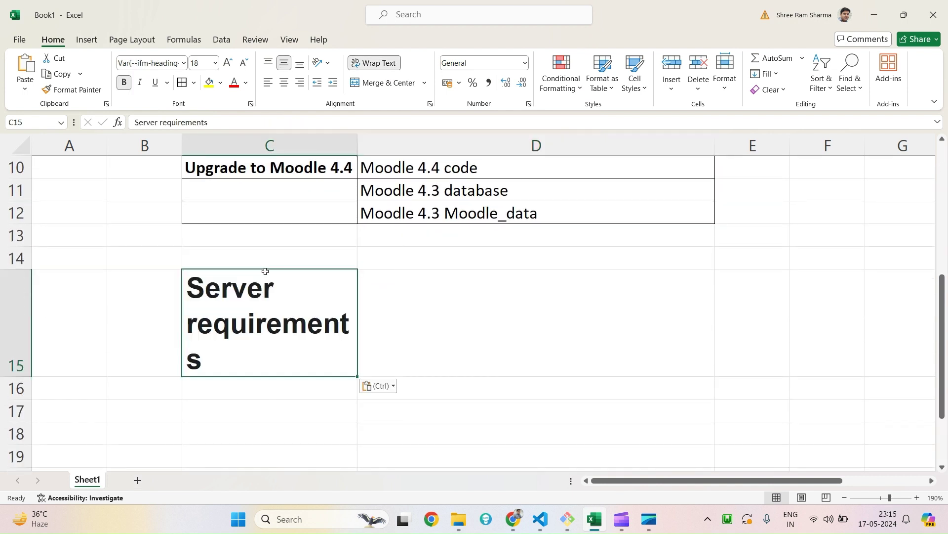
Widen column C so the "Server requirements" heading fits on one line, and reduce the height of row 15.
{"action": "left_click_drag", "start_coordinate": [358, 143], "coordinate": [529, 141]}
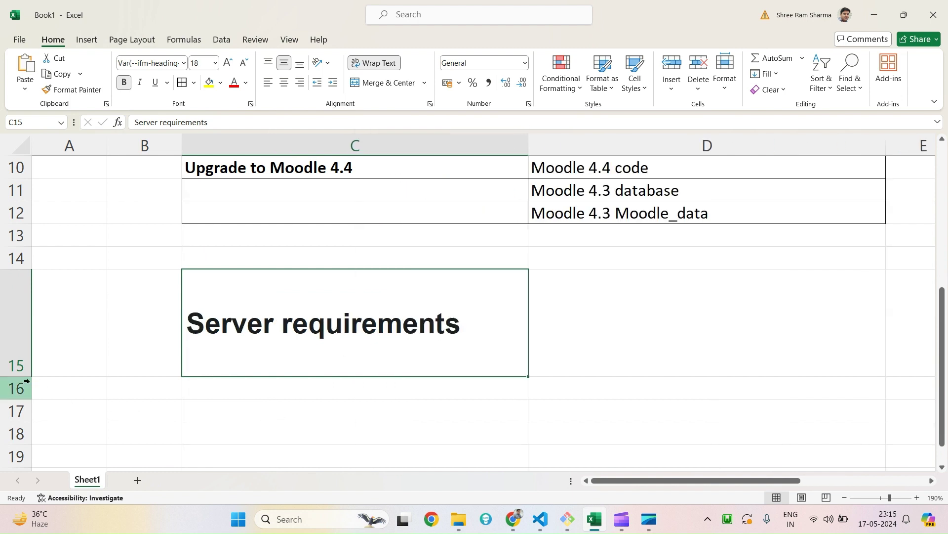
{"action": "left_click_drag", "start_coordinate": [17, 376], "coordinate": [16, 305]}
{"action": "left_click", "coordinate": [262, 337]}
{"action": "left_click", "coordinate": [259, 279]}
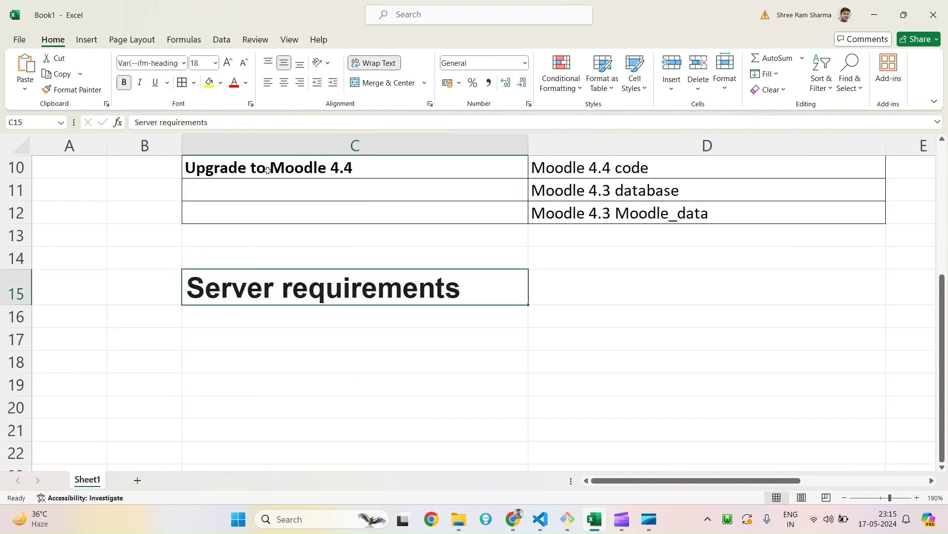
Copy the formatting of the "Upgrade to Moodle 4.4" cell onto the "Server requirements" cell with Format Painter.
{"action": "left_click", "coordinate": [267, 169]}
{"action": "left_click", "coordinate": [86, 94]}
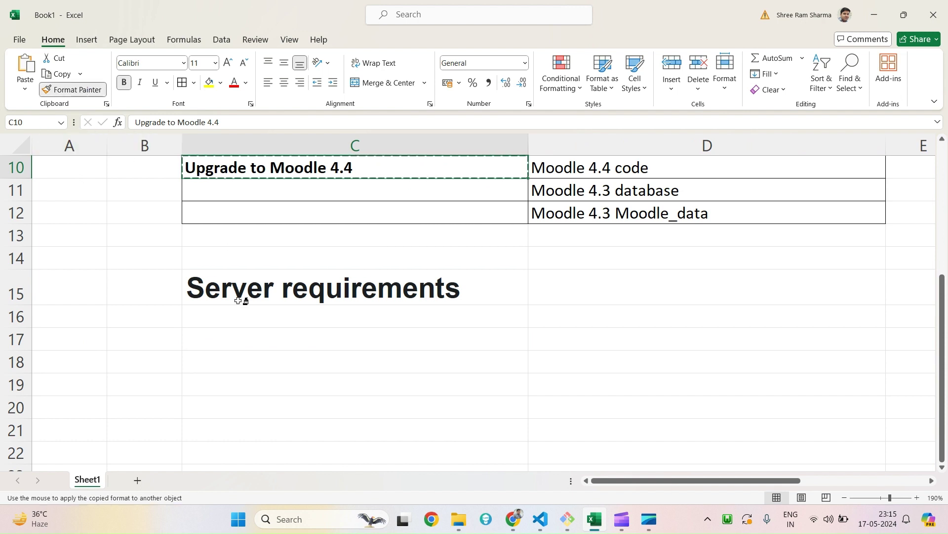
{"action": "left_click", "coordinate": [239, 296]}
{"action": "left_click", "coordinate": [310, 364]}
Delete the empty row 13 between the upgrade list and the "Server requirements" entry.
{"action": "scroll", "coordinate": [352, 322], "scroll_direction": "up", "scroll_amount": 3}
{"action": "left_click", "coordinate": [14, 305]}
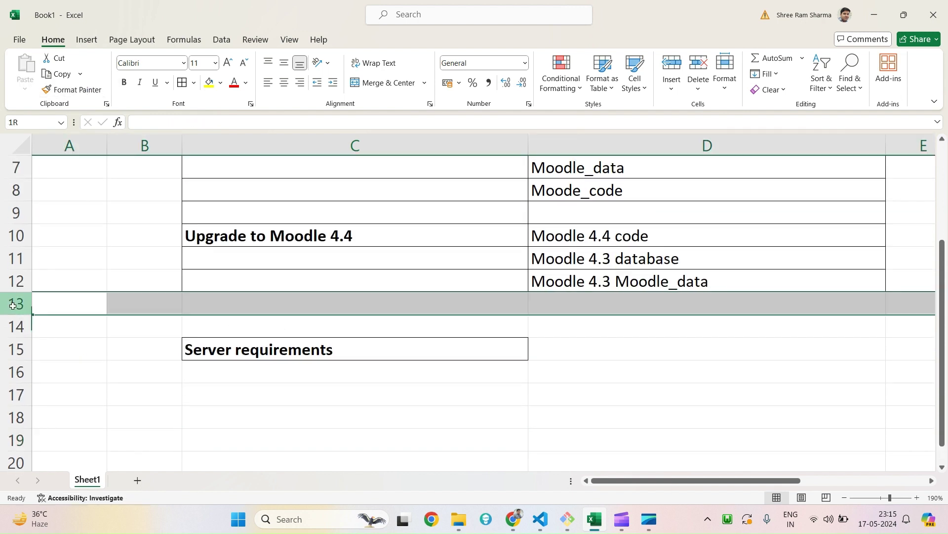
{"action": "right_click", "coordinate": [13, 312]}
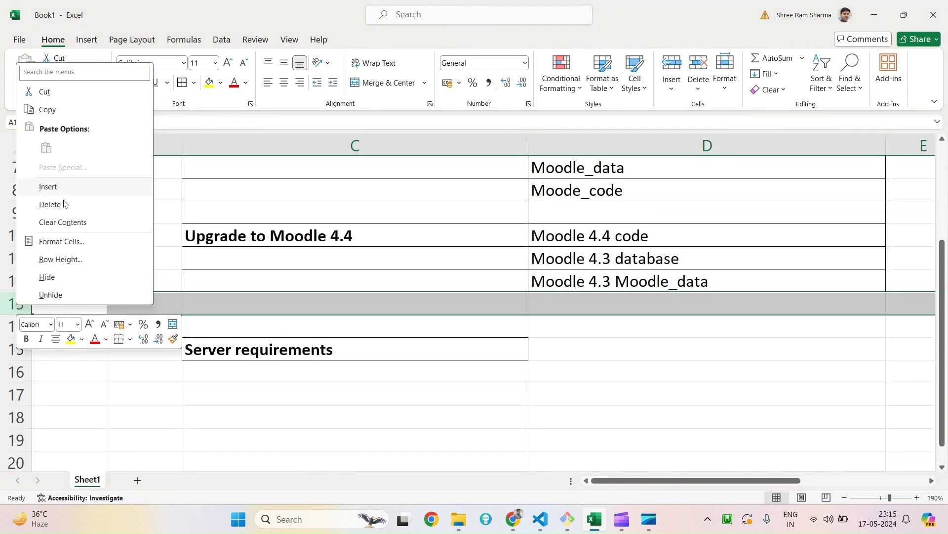
{"action": "left_click", "coordinate": [63, 205]}
{"action": "left_click", "coordinate": [350, 365]}
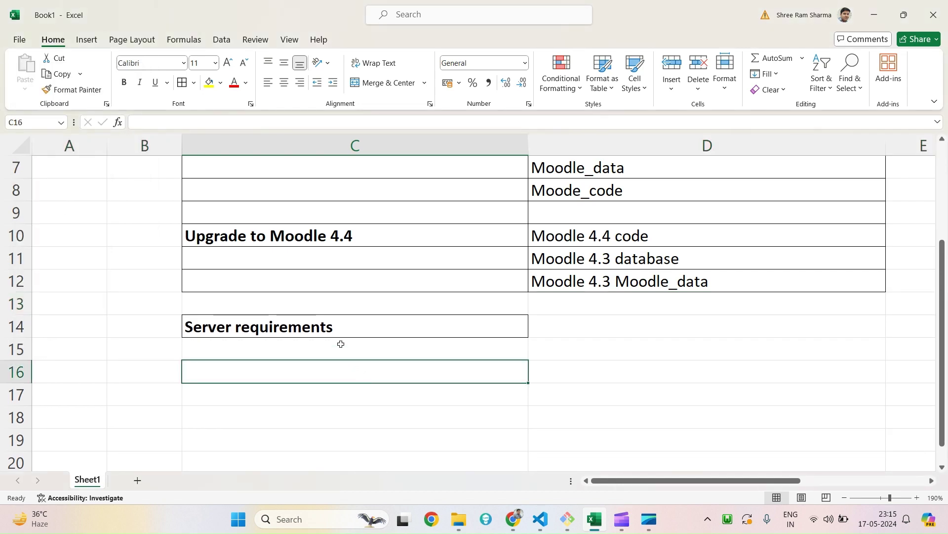
{"action": "left_click", "coordinate": [432, 342]}
{"action": "key", "text": "ctrl+s"}
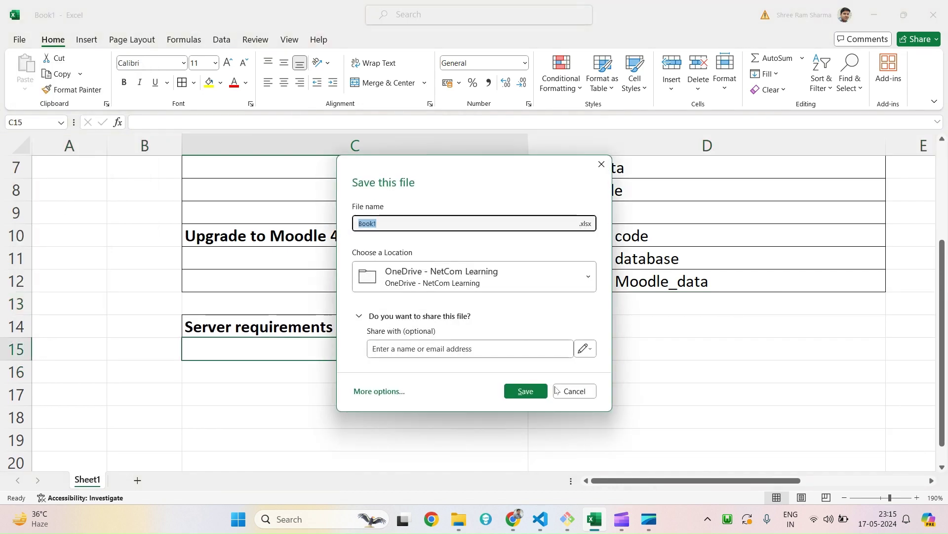
{"action": "left_click", "coordinate": [556, 390]}
Return to the Moodle 4.4 release page in Chrome to recheck its server requirements.
{"action": "scroll", "coordinate": [533, 311], "scroll_direction": "down", "scroll_amount": 2, "text": "ctrl"}
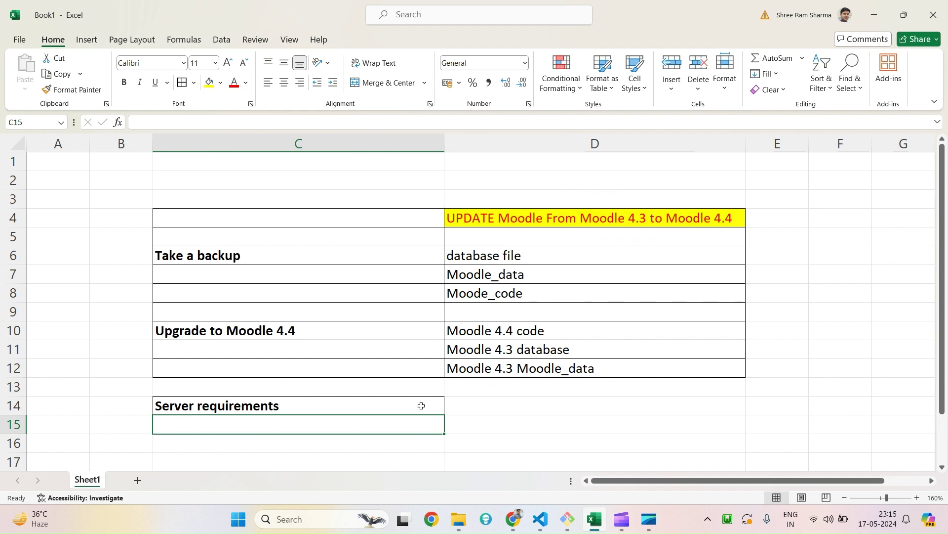
{"action": "scroll", "coordinate": [421, 405], "scroll_direction": "down", "scroll_amount": 1}
{"action": "scroll", "coordinate": [478, 374], "scroll_direction": "up", "scroll_amount": 1}
{"action": "scroll", "coordinate": [479, 374], "scroll_direction": "down", "scroll_amount": 1, "text": "ctrl"}
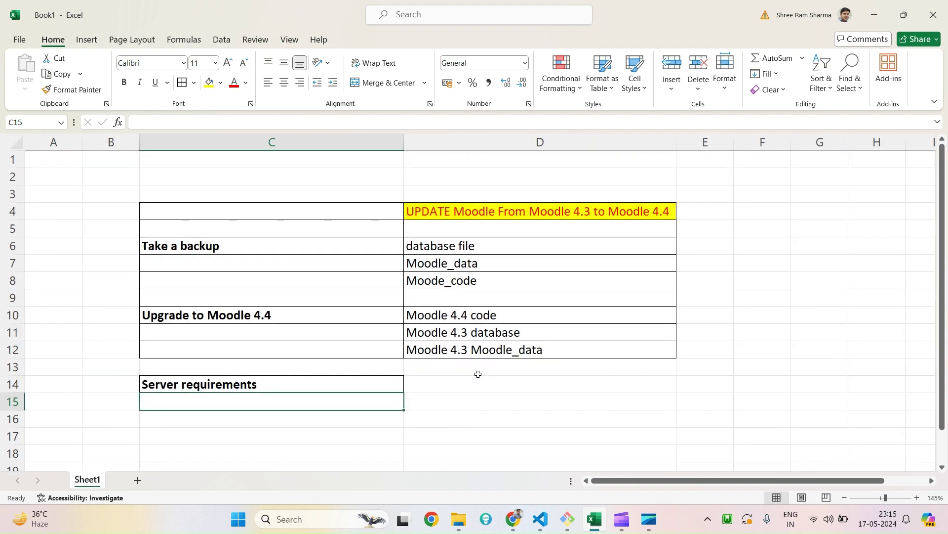
{"action": "left_click", "coordinate": [449, 378]}
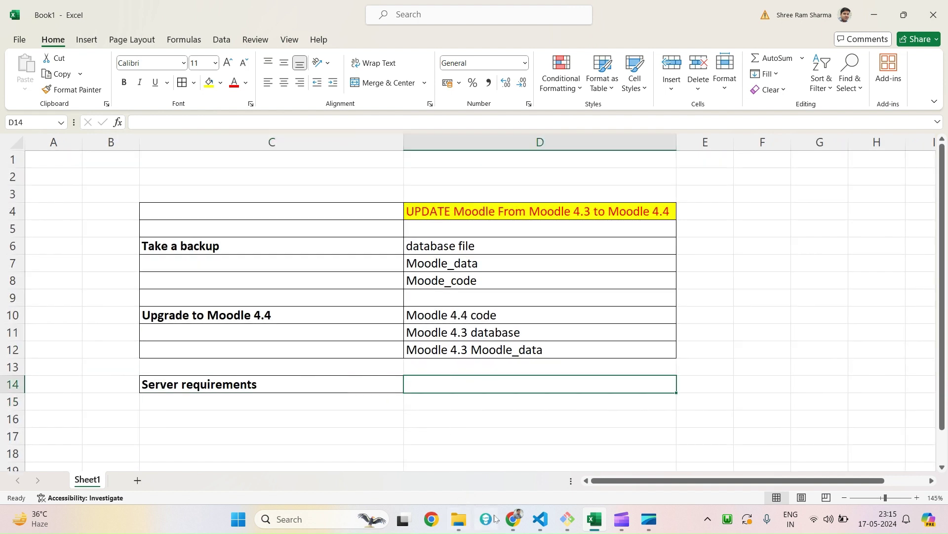
{"action": "mouse_move", "coordinate": [513, 519]}
{"action": "left_click", "coordinate": [500, 490]}
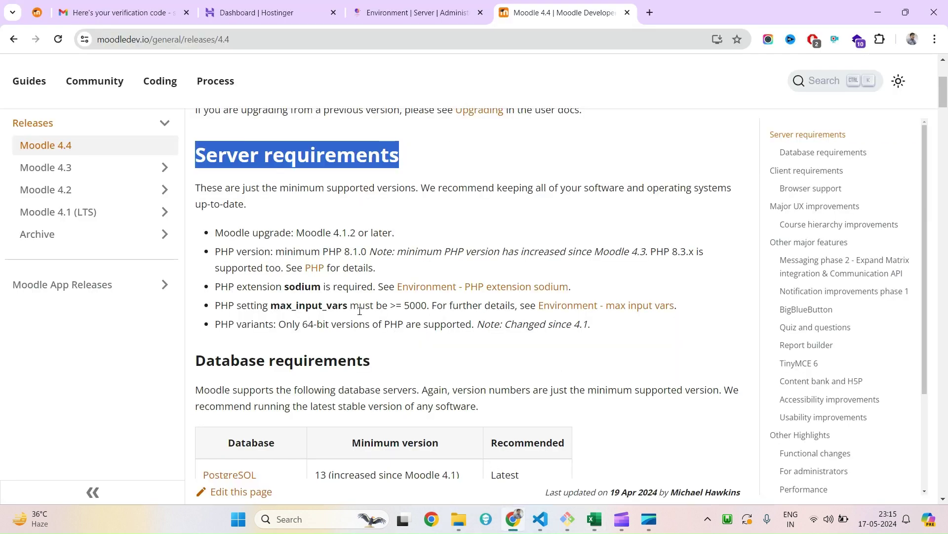
Switch back to Excel and review the checklist's backup items and its Moodle 4.4 upgrade items.
{"action": "key", "text": "alt+Tab"}
{"action": "left_click", "coordinate": [193, 252]}
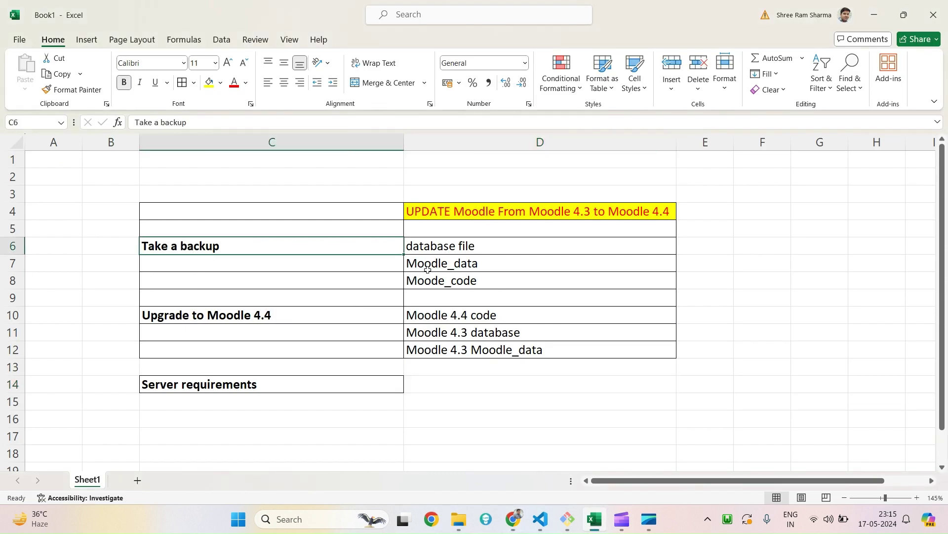
{"action": "left_click", "coordinate": [462, 249]}
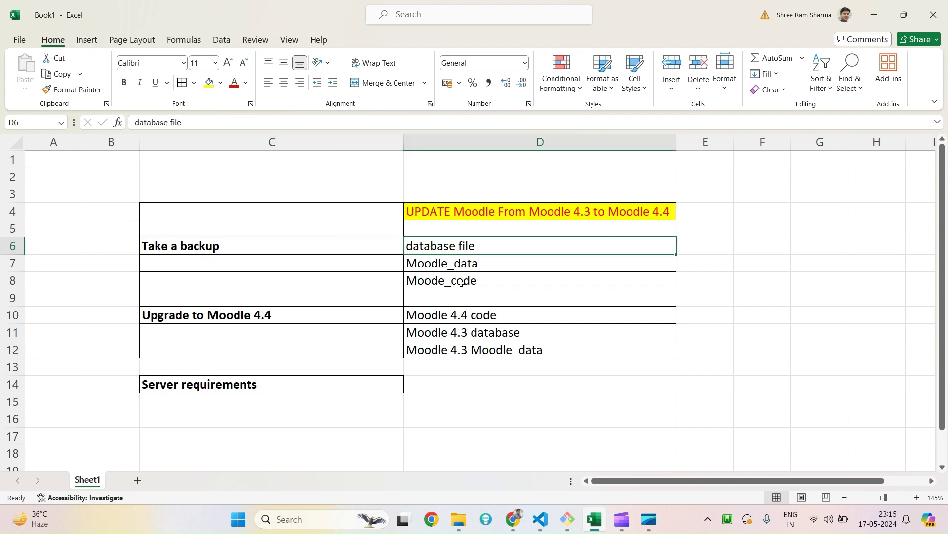
{"action": "left_click", "coordinate": [460, 265]}
{"action": "left_click", "coordinate": [465, 283]}
{"action": "key", "text": "shift+Up"}
{"action": "key", "text": "shift+Up"}
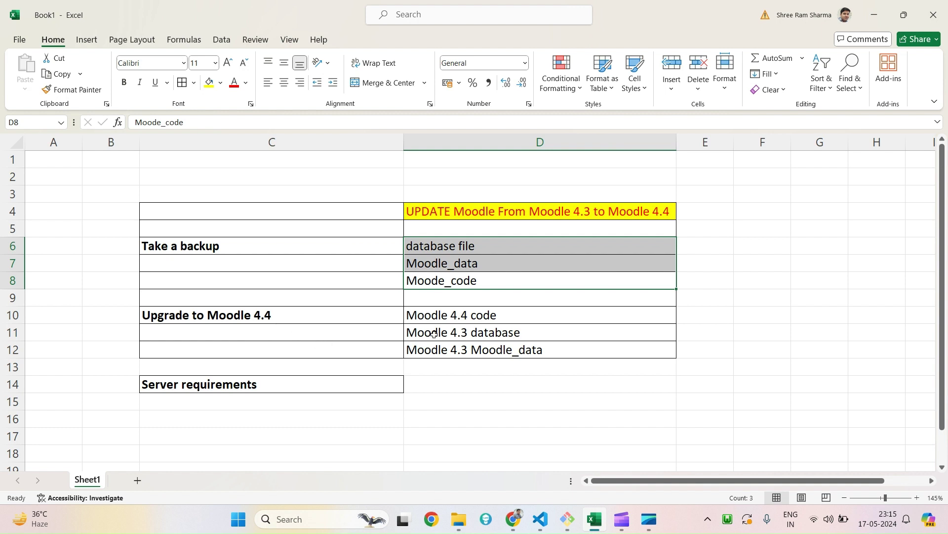
{"action": "left_click", "coordinate": [482, 339]}
{"action": "left_click_drag", "start_coordinate": [482, 338], "coordinate": [488, 348]}
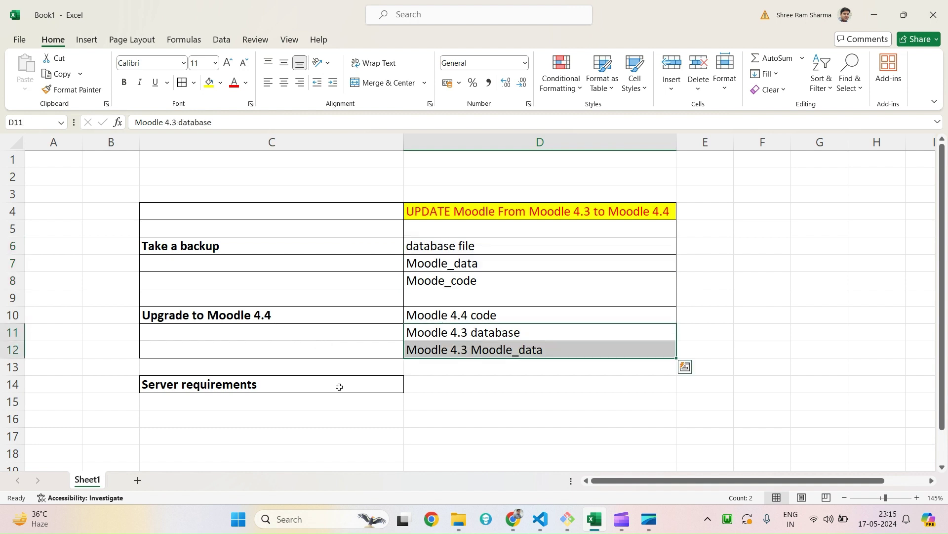
Switch to Chrome and open the Moodle site's Environment page to view its server checks.
{"action": "left_click", "coordinate": [236, 417]}
{"action": "left_click", "coordinate": [229, 384]}
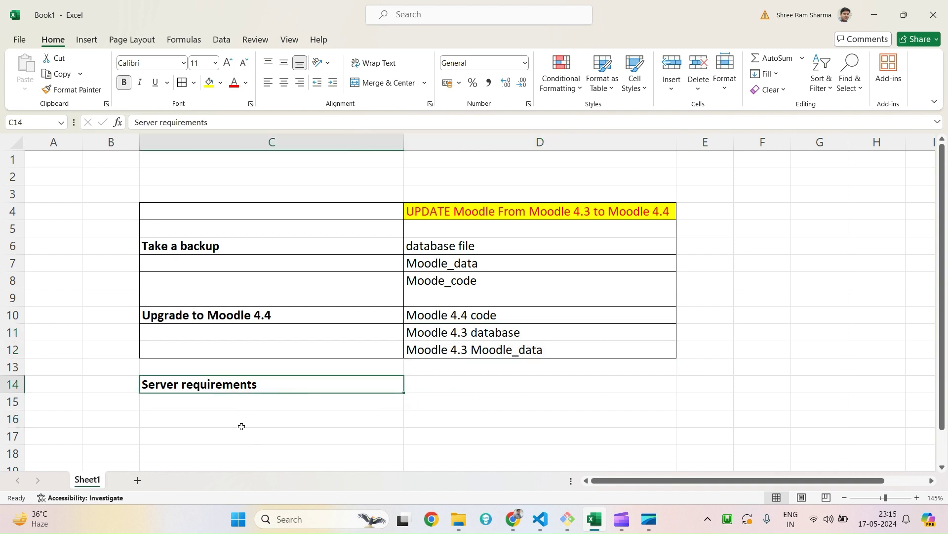
{"action": "key", "text": "alt+Tab"}
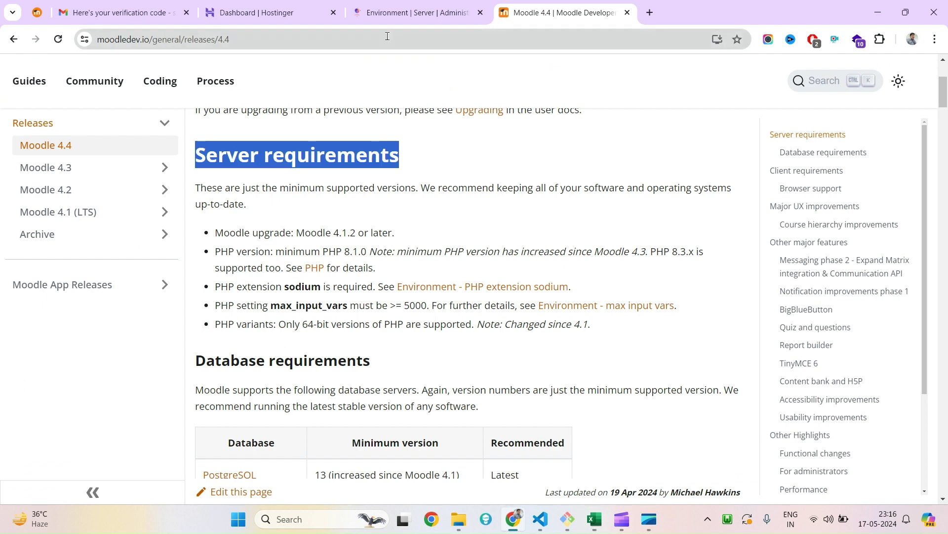
{"action": "left_click", "coordinate": [391, 11]}
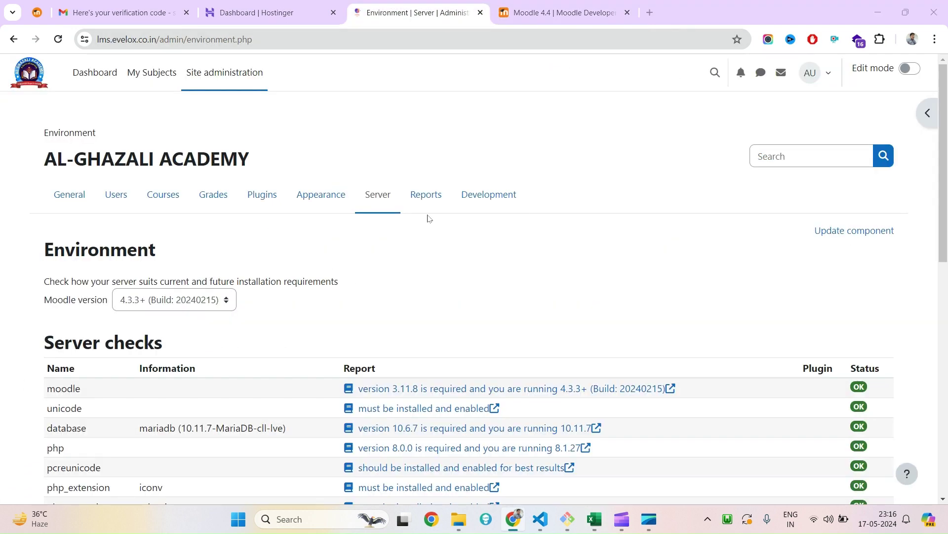
{"action": "key", "text": "alt+Tab"}
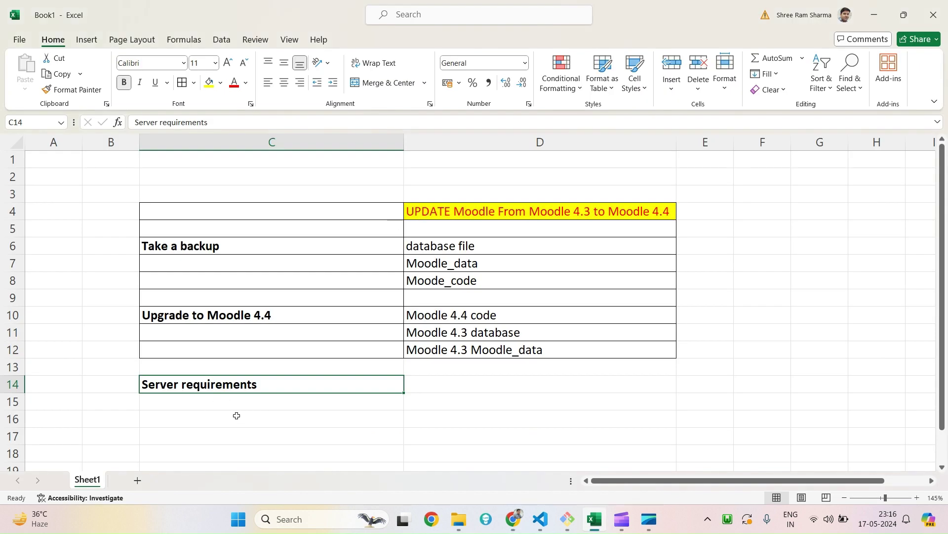
{"action": "key", "text": "alt+Tab"}
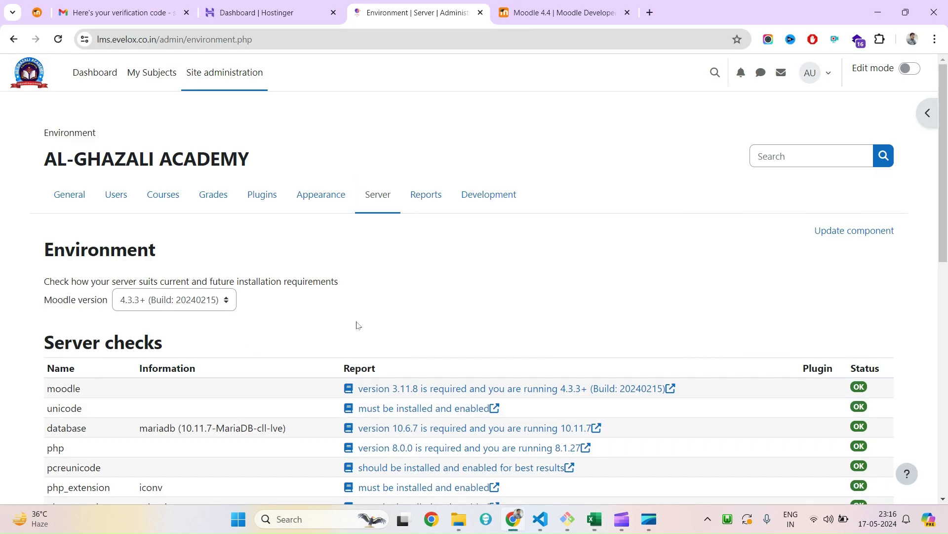
{"action": "scroll", "coordinate": [311, 319], "scroll_direction": "down", "scroll_amount": 3}
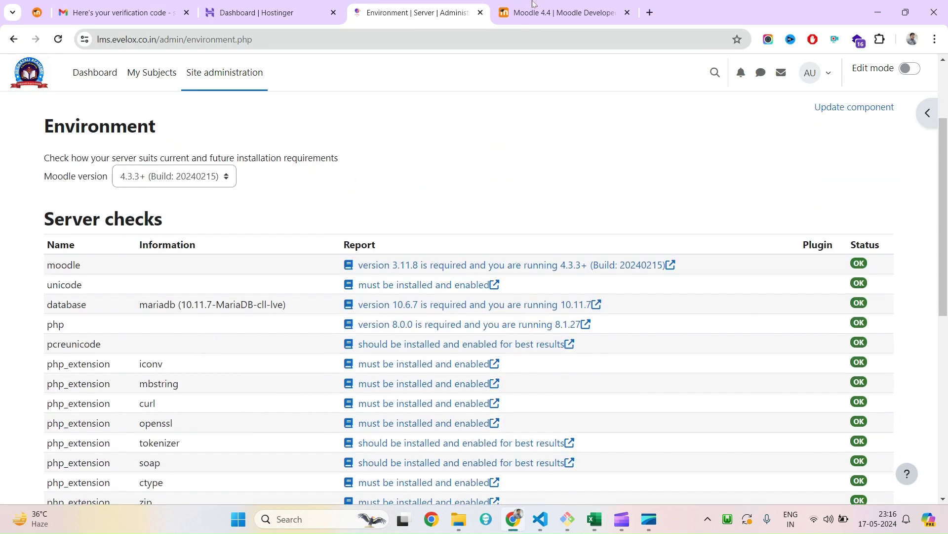
Copy "version" from the Moodle 4.4 PHP requirement and search the Environment page for it to locate the php check.
{"action": "key", "text": "ctrl+Tab"}
{"action": "double_click", "coordinate": [329, 252]}
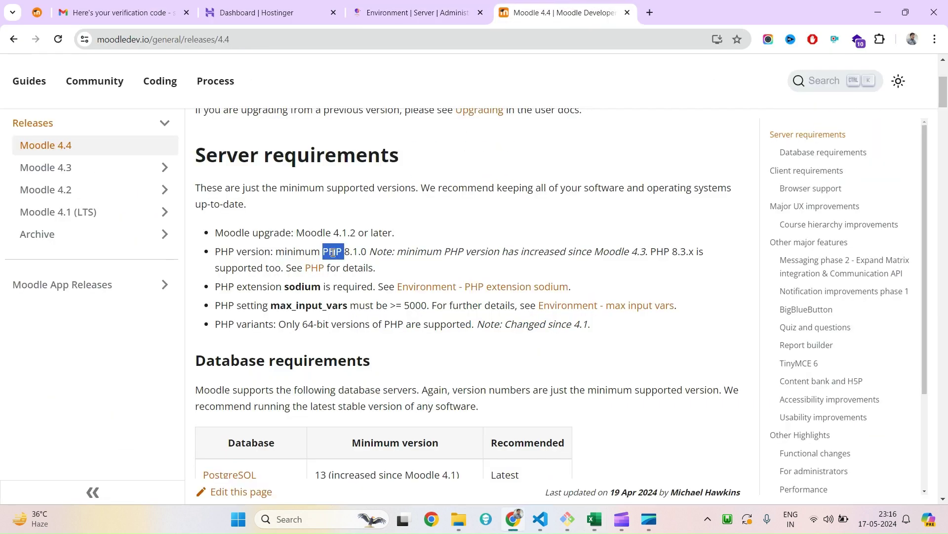
{"action": "double_click", "coordinate": [482, 252]}
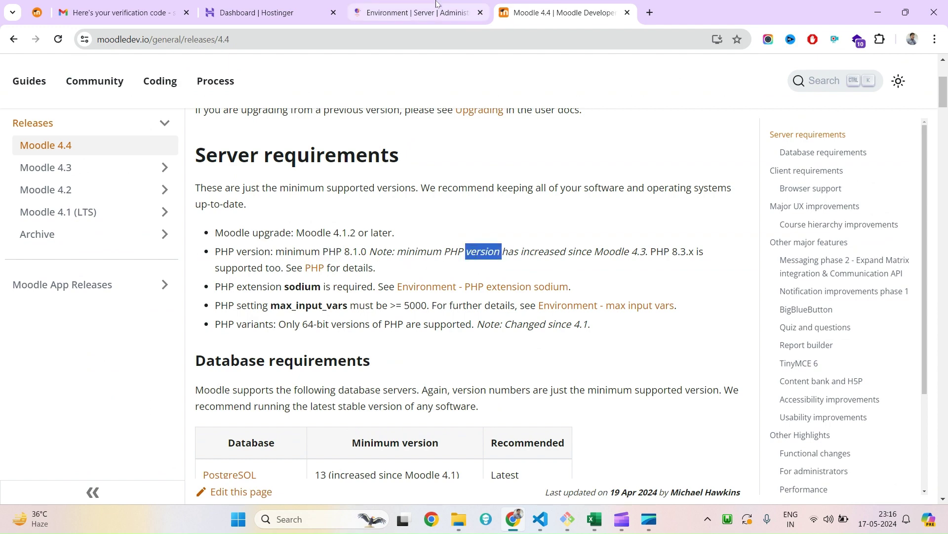
{"action": "key", "text": "ctrl+c"}
{"action": "left_click", "coordinate": [436, 19]}
{"action": "key", "text": "ctrl+f"}
{"action": "key", "text": "ctrl+v"}
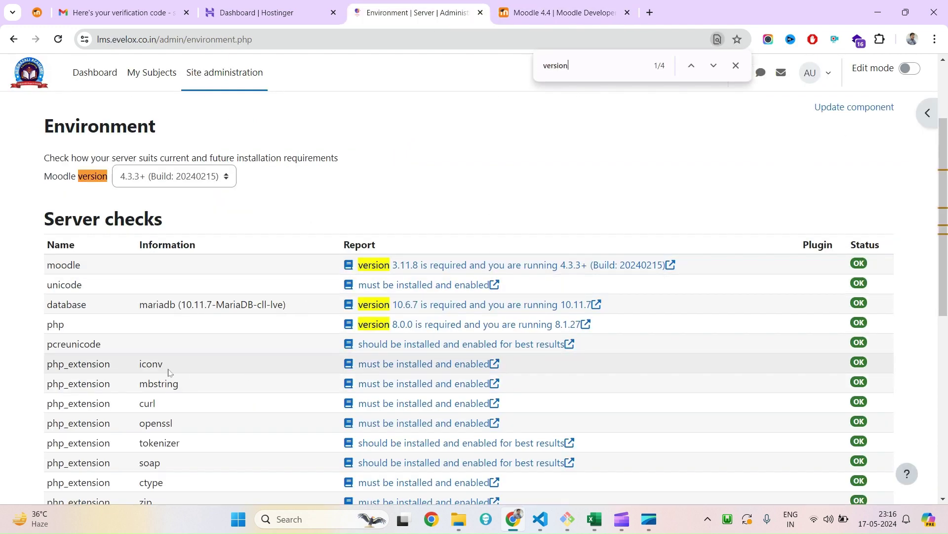
{"action": "double_click", "coordinate": [55, 325]}
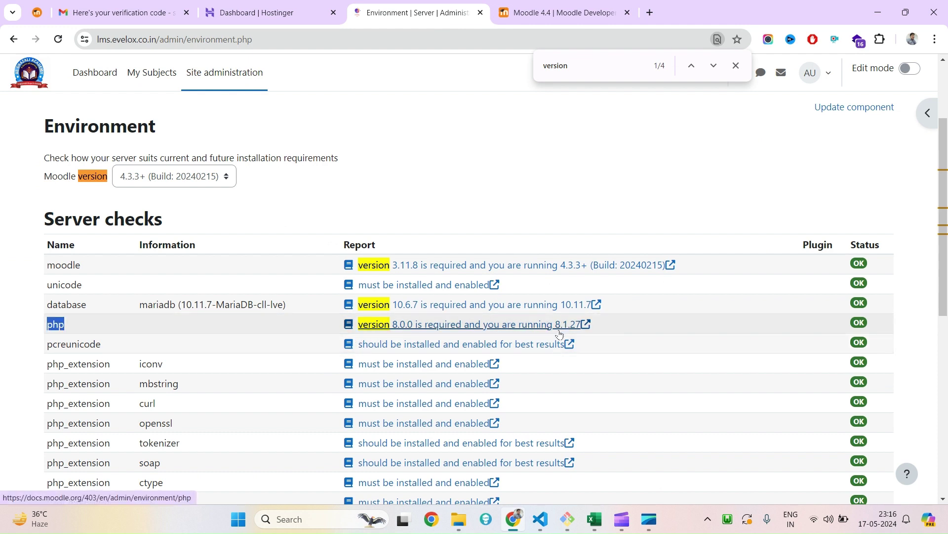
Compare the minimum PHP version on the Moodle 4.4 release page with the site's php server check.
{"action": "left_click", "coordinate": [558, 12]}
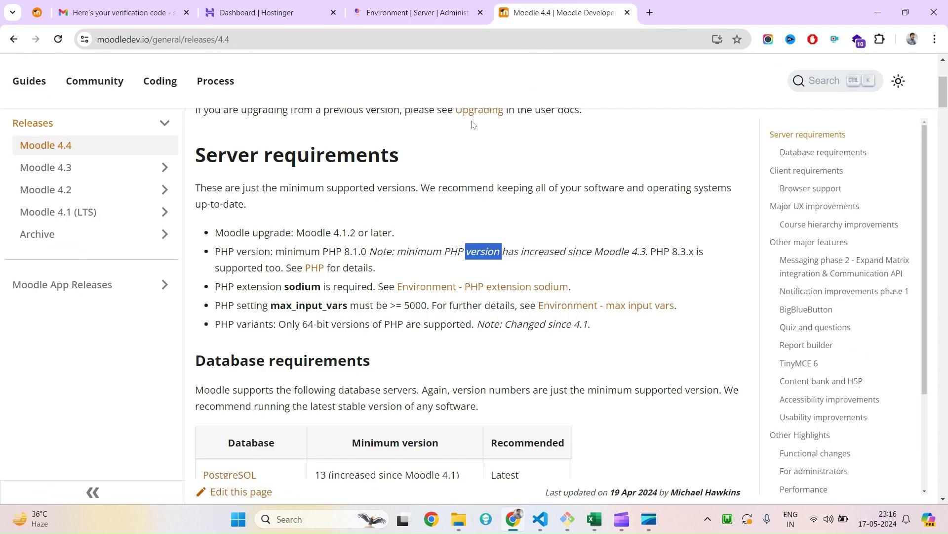
{"action": "scroll", "coordinate": [328, 270], "scroll_direction": "up", "scroll_amount": 4}
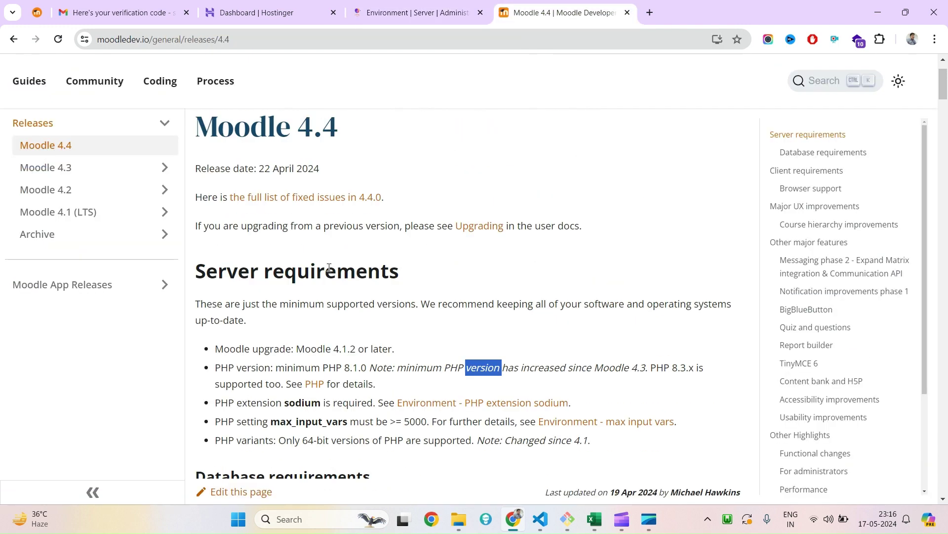
{"action": "scroll", "coordinate": [341, 316], "scroll_direction": "down", "scroll_amount": 2}
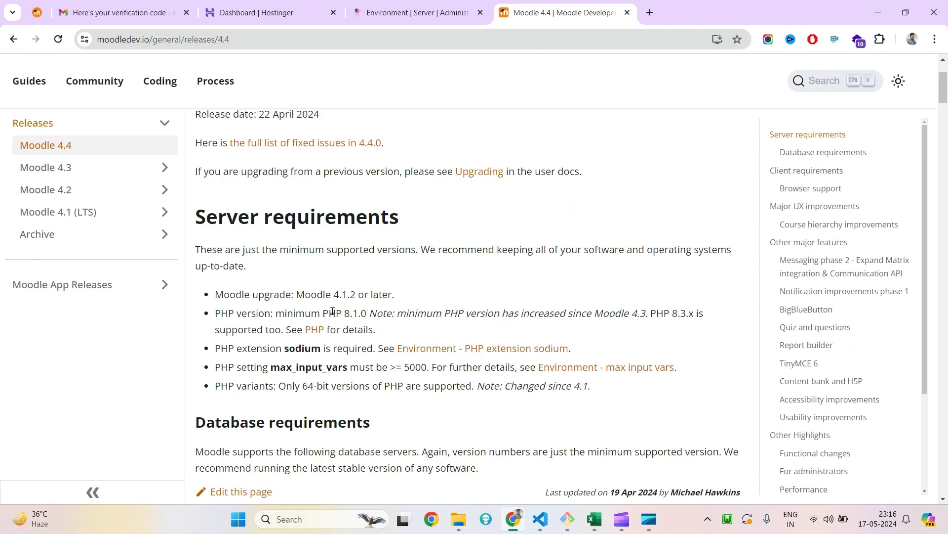
{"action": "left_click_drag", "start_coordinate": [334, 313], "coordinate": [350, 311]}
{"action": "left_click", "coordinate": [435, 7]}
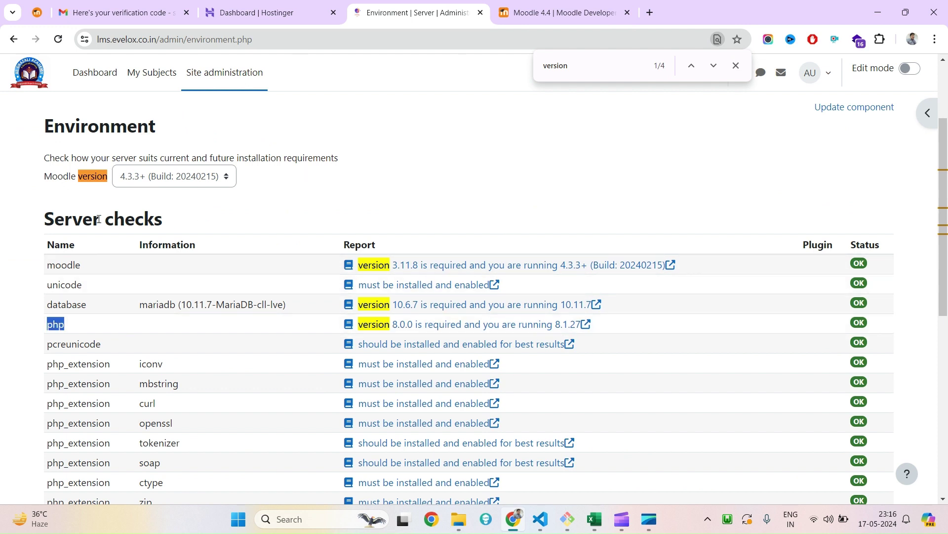
{"action": "left_click", "coordinate": [586, 4]}
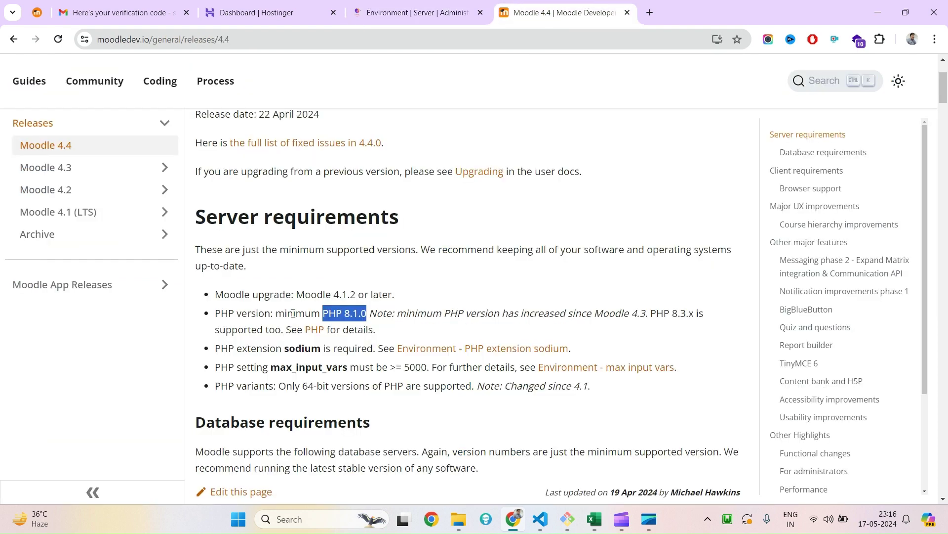
Copy "PHP version" from the release page into cell D14 of the Excel checklist and enter OK in E14.
{"action": "double_click", "coordinate": [222, 313]}
{"action": "left_click_drag", "start_coordinate": [222, 312], "coordinate": [247, 313]}
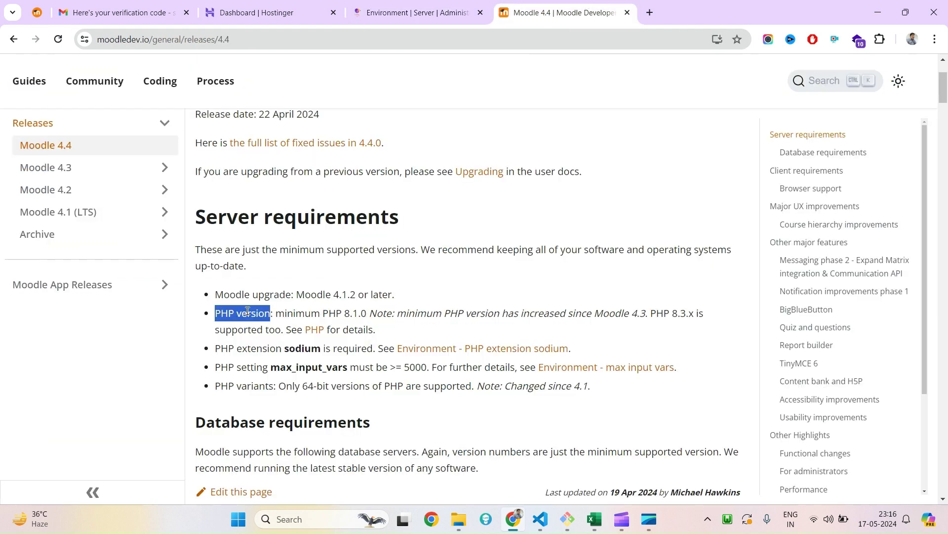
{"action": "left_click", "coordinate": [596, 518]}
{"action": "left_click", "coordinate": [467, 388]}
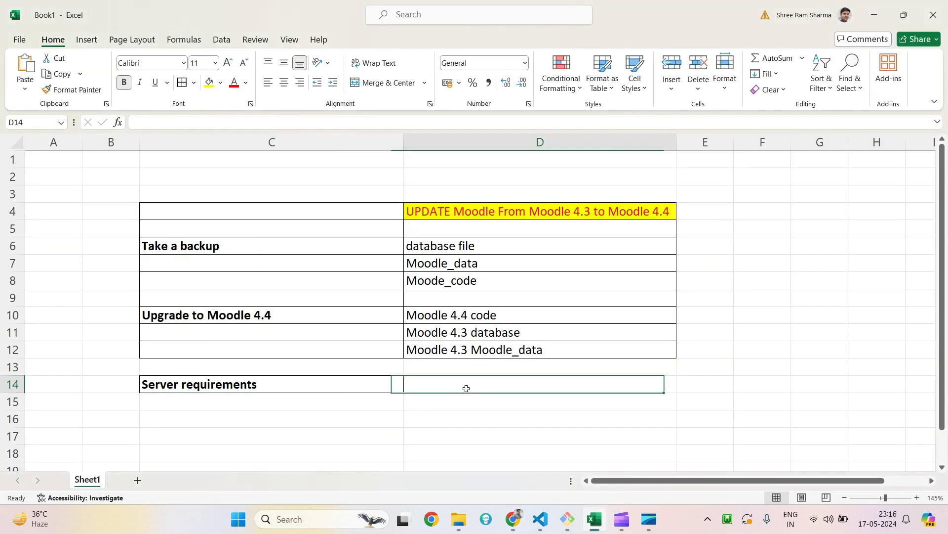
{"action": "key", "text": "ctrl+v"}
{"action": "left_click", "coordinate": [731, 386]}
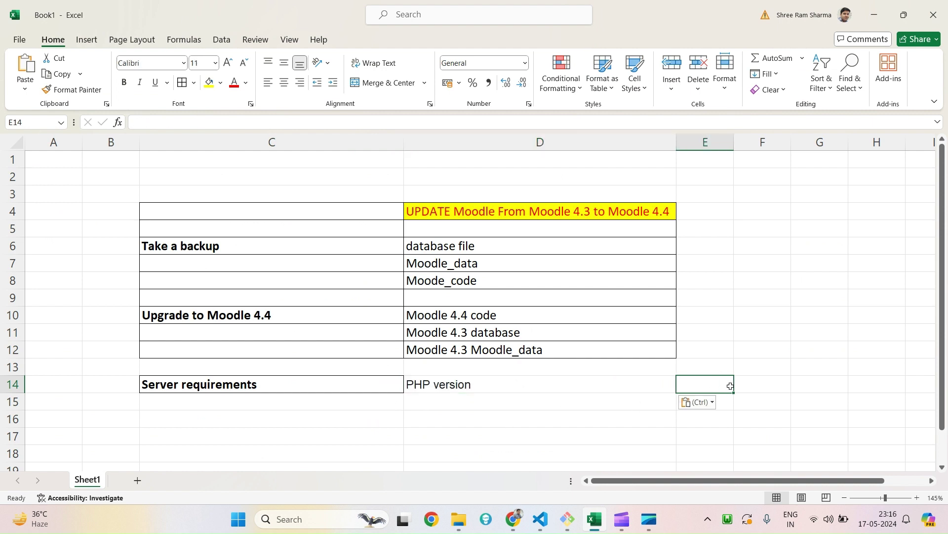
{"action": "type", "text": "OK"}
{"action": "key", "text": "Return"}
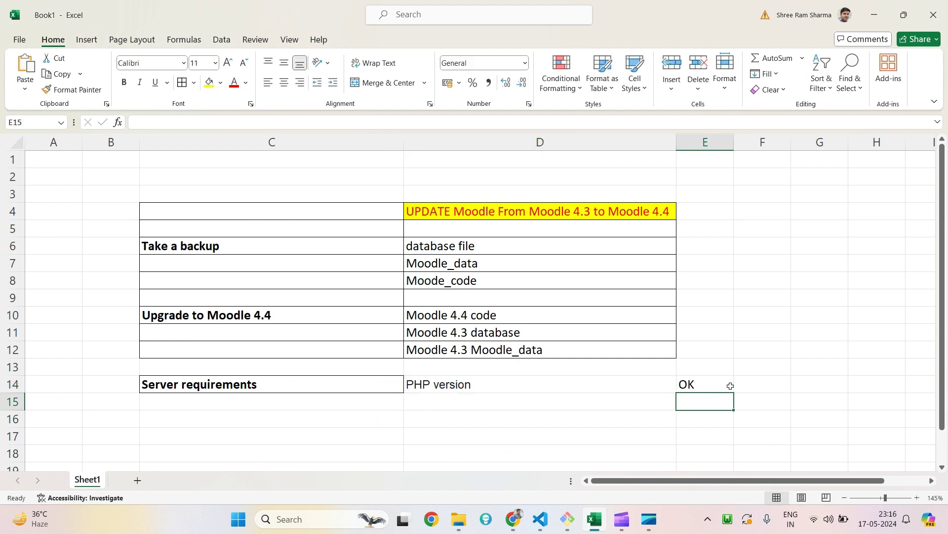
Add borders to the "Server requirements" and "PHP version" cells and fill the OK cell with yellow.
{"action": "left_click", "coordinate": [691, 388]}
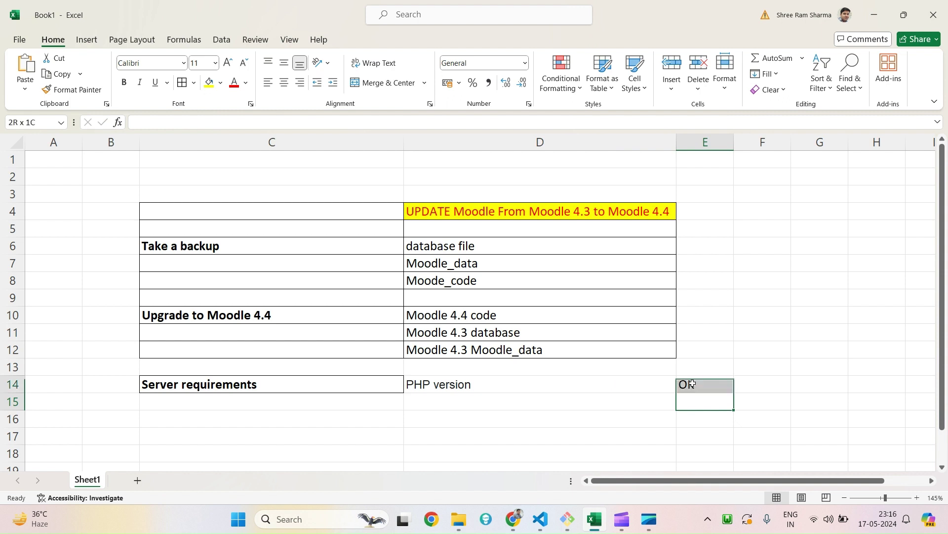
{"action": "left_click", "coordinate": [343, 387]}
{"action": "left_click_drag", "start_coordinate": [342, 387], "coordinate": [614, 385]}
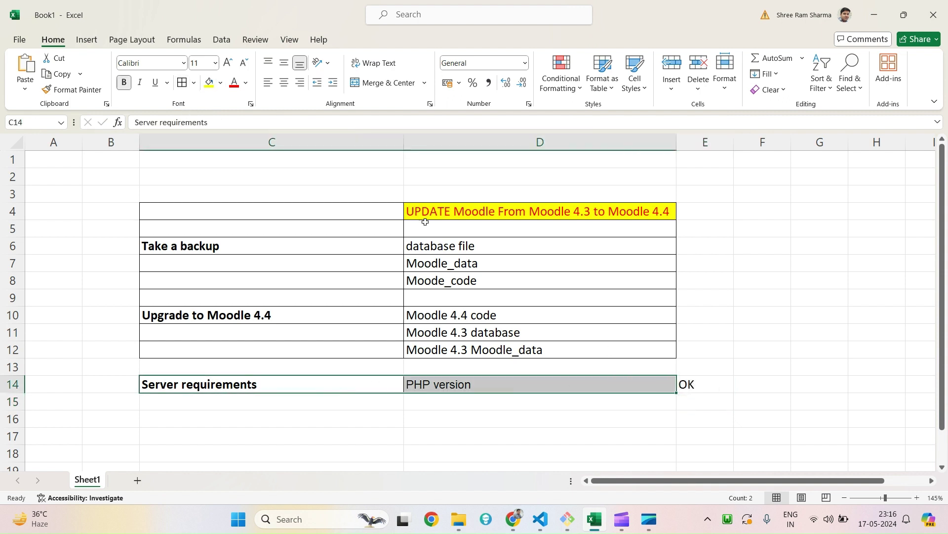
{"action": "left_click", "coordinate": [698, 384]}
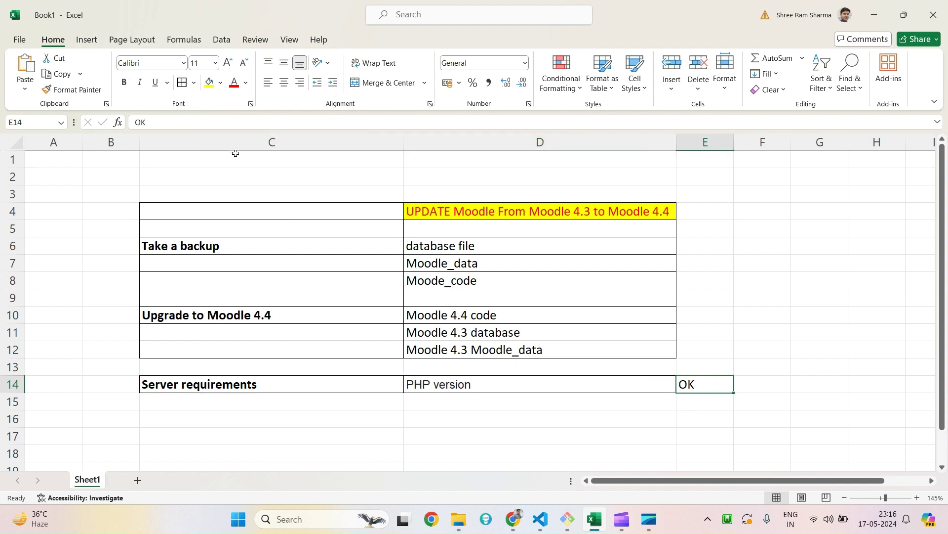
{"action": "left_click", "coordinate": [209, 82]}
Enter Database in cell C15 below "Server requirements".
{"action": "left_click", "coordinate": [227, 402]}
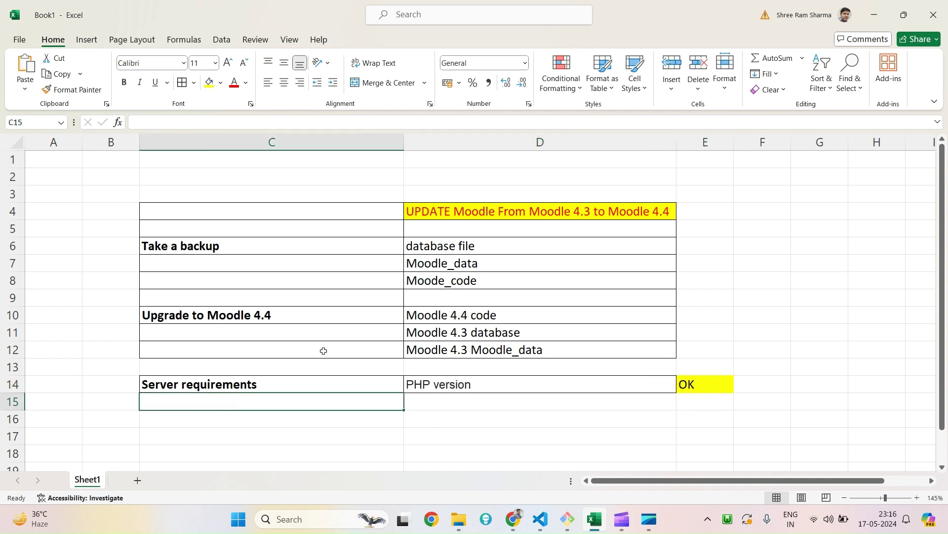
{"action": "type", "text": "Databa"}
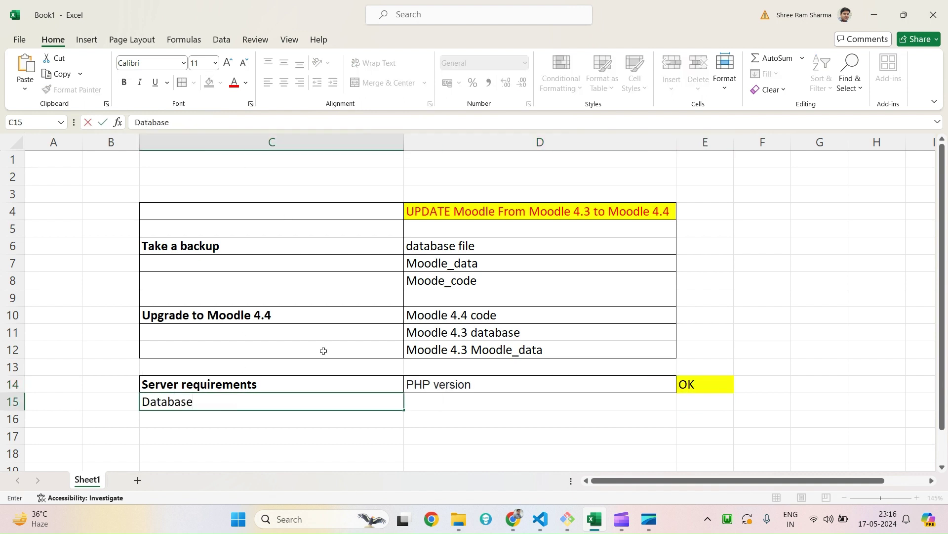
{"action": "type", "text": "se"}
{"action": "key", "text": "Tab"}
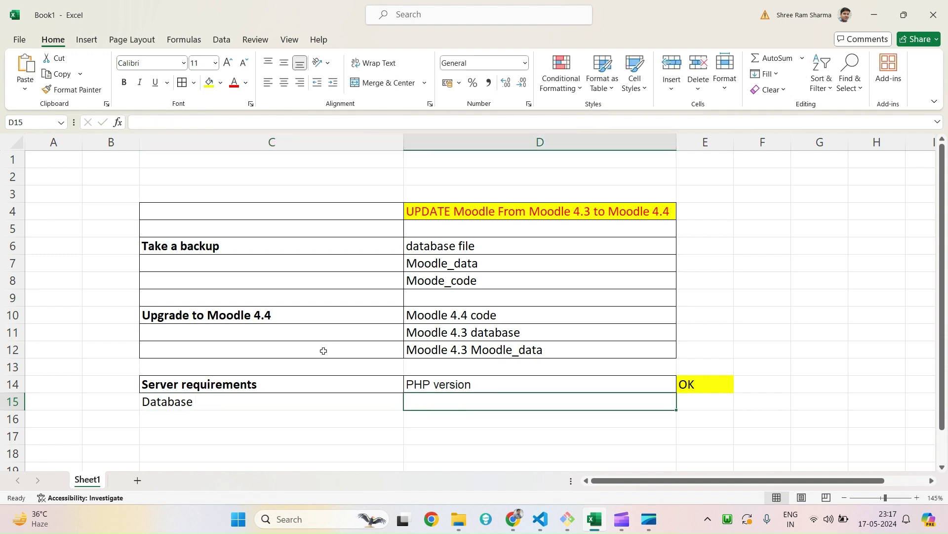
{"action": "key", "text": "Tab"}
{"action": "key", "text": "ctrl+s"}
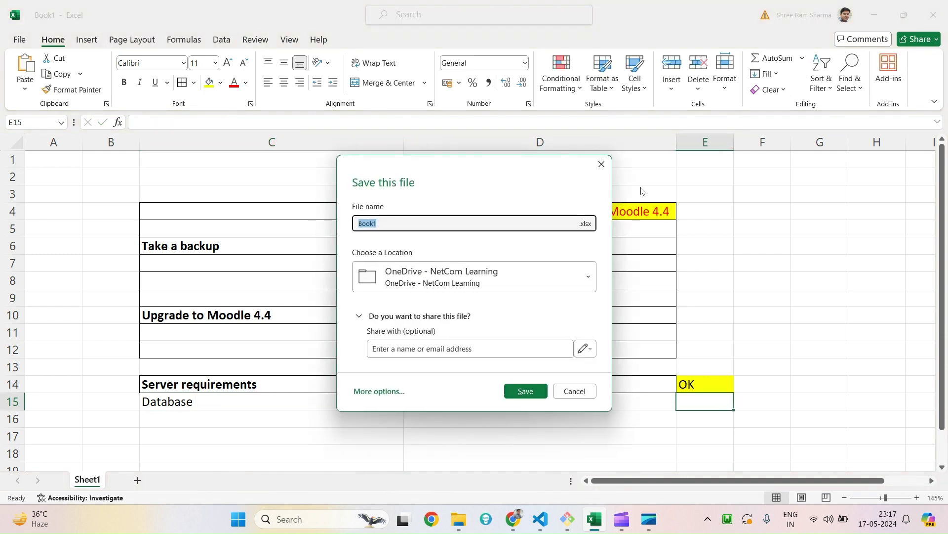
{"action": "left_click", "coordinate": [601, 163]}
Copy the required PHP extension name "sodium" from the release page in Chrome into Excel cell C16.
{"action": "key", "text": "alt+Tab"}
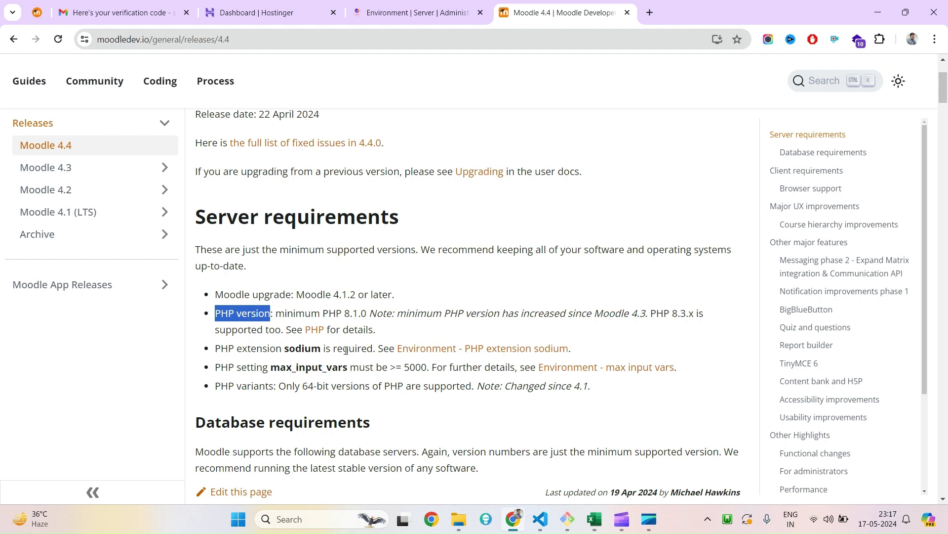
{"action": "double_click", "coordinate": [297, 347]}
{"action": "key", "text": "ctrl+c"}
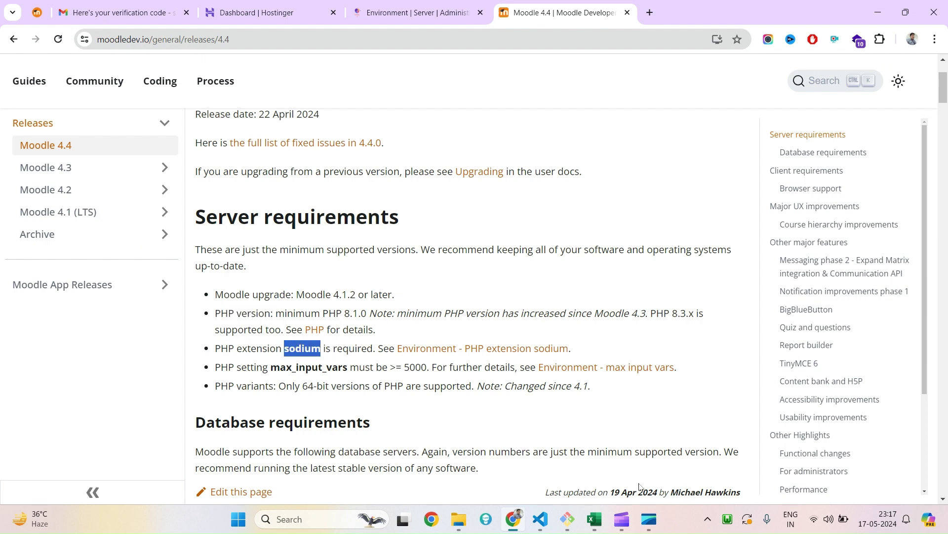
{"action": "left_click", "coordinate": [594, 520]}
{"action": "left_click", "coordinate": [173, 418]}
{"action": "key", "text": "ctrl+v"}
{"action": "key", "text": "Tab"}
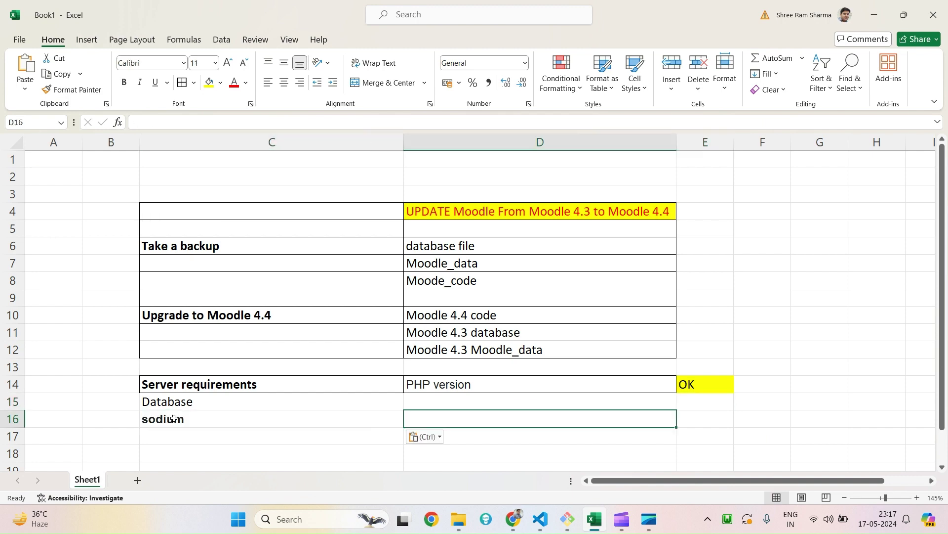
Copy the PHP setting name "max_input_vars" from the release page in Chrome into Excel cell C17.
{"action": "key", "text": "alt+Tab"}
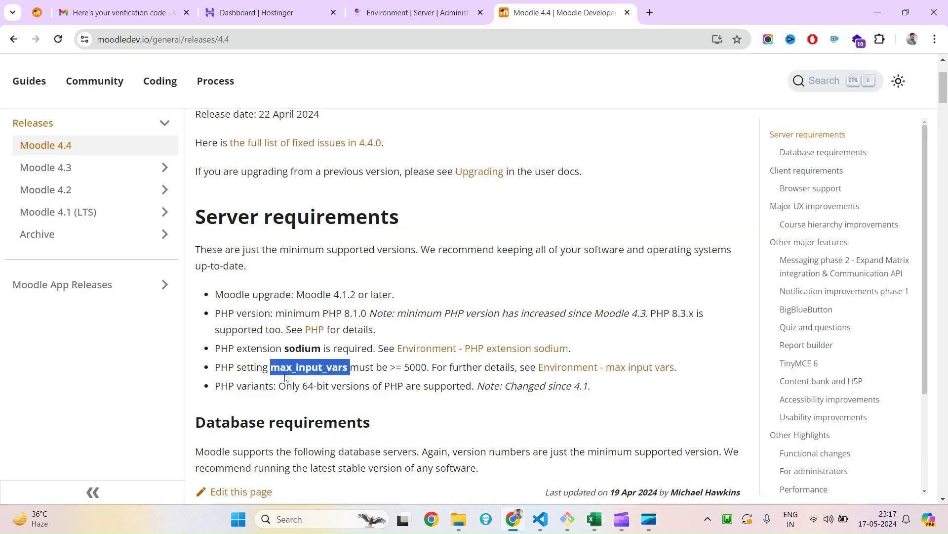
{"action": "key", "text": "alt+Tab"}
{"action": "left_click", "coordinate": [216, 428]}
{"action": "type", "text": "max_input_vars"}
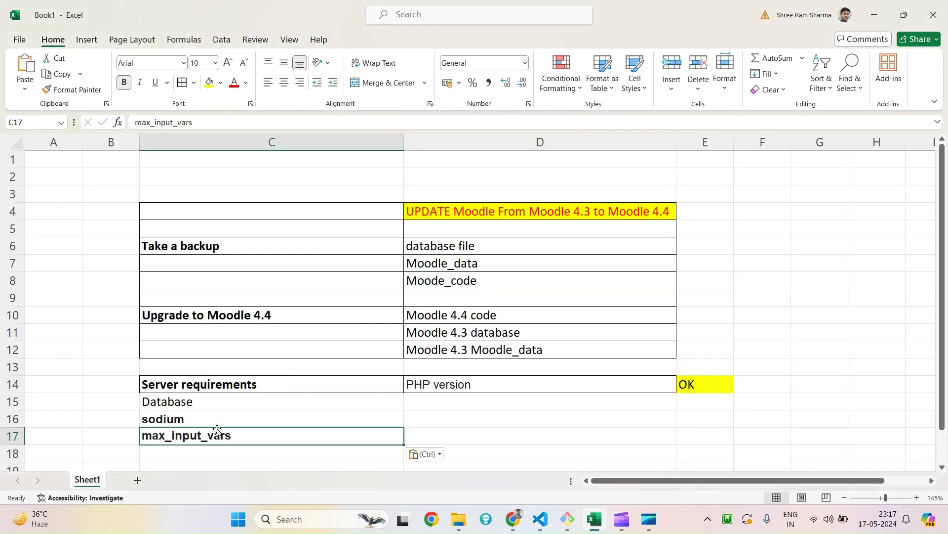
Copy the required value ">= 5000" from the release page in Chrome into Excel cell D17 beside max_input_vars.
{"action": "left_click", "coordinate": [539, 428]}
{"action": "key", "text": "alt+Tab"}
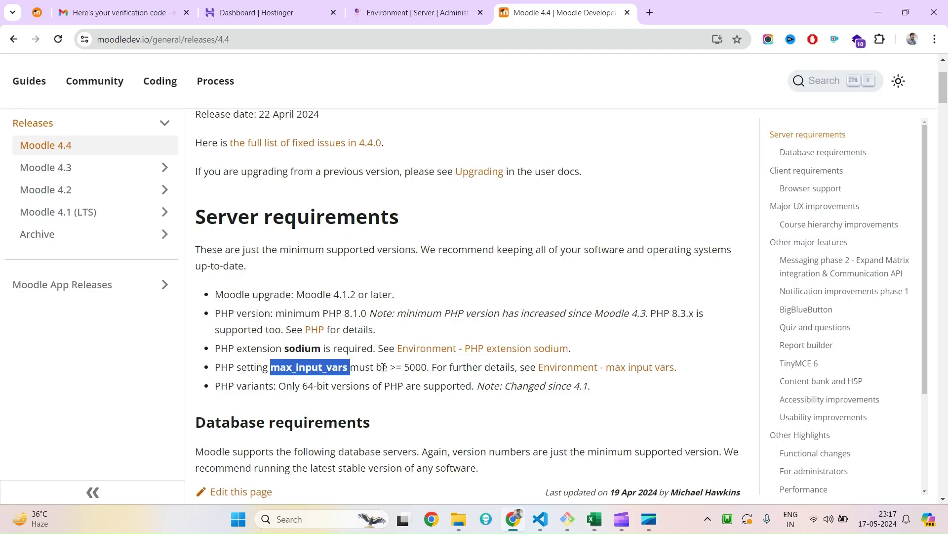
{"action": "left_click_drag", "start_coordinate": [426, 367], "coordinate": [391, 367]}
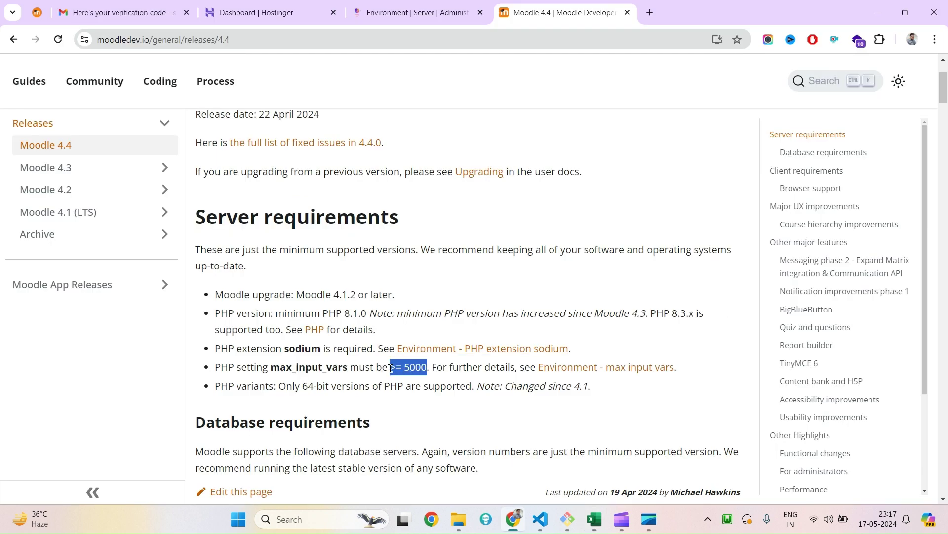
{"action": "key", "text": "ctrl+c"}
{"action": "key", "text": "alt+Tab"}
{"action": "key", "text": "ctrl+v"}
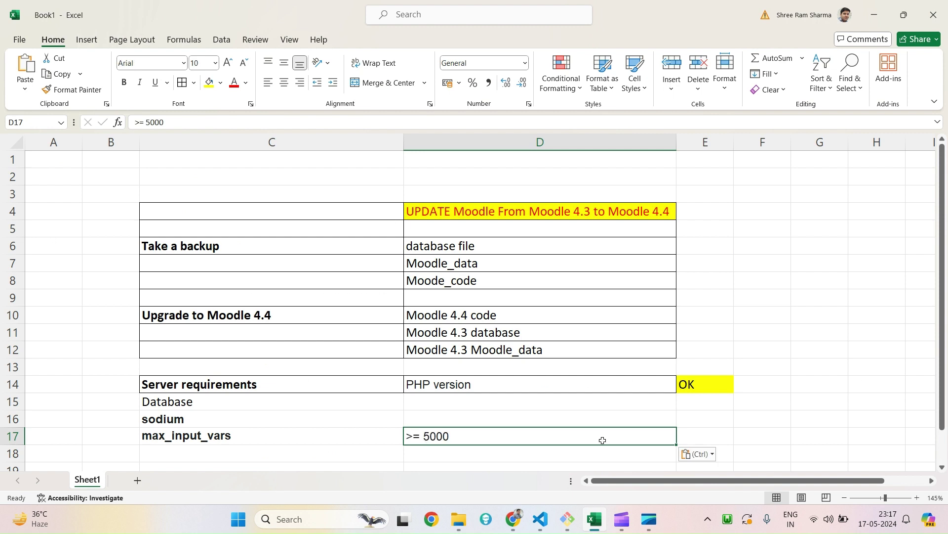
{"action": "left_click", "coordinate": [715, 434]}
{"action": "scroll", "coordinate": [494, 431], "scroll_direction": "down", "scroll_amount": 1}
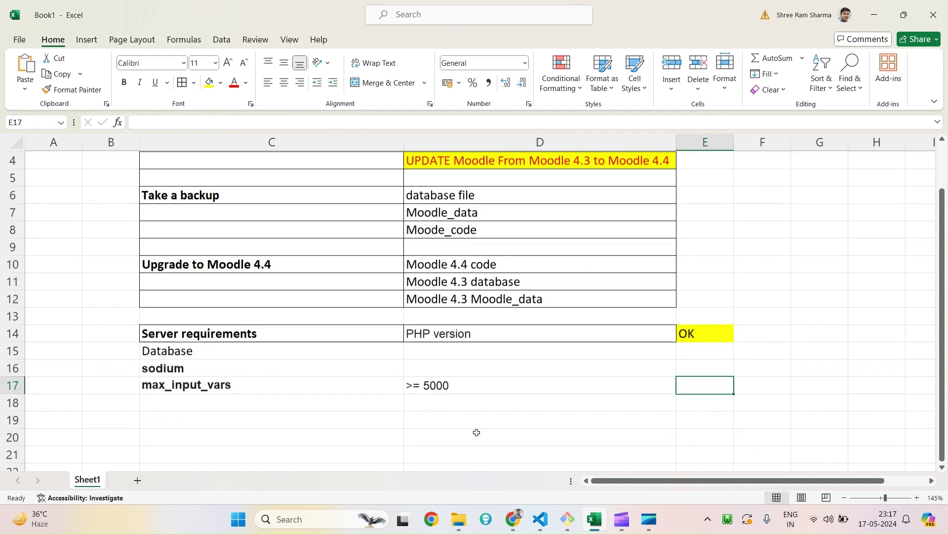
Apply borders to all cells in the server requirements block C14:E17 and narrow column C.
{"action": "left_click_drag", "start_coordinate": [180, 340], "coordinate": [706, 387]}
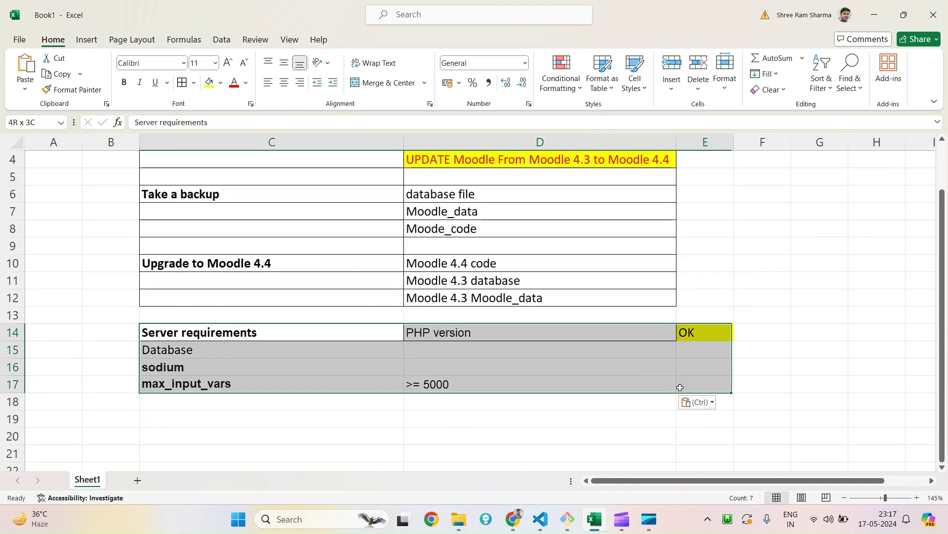
{"action": "left_click", "coordinate": [182, 82]}
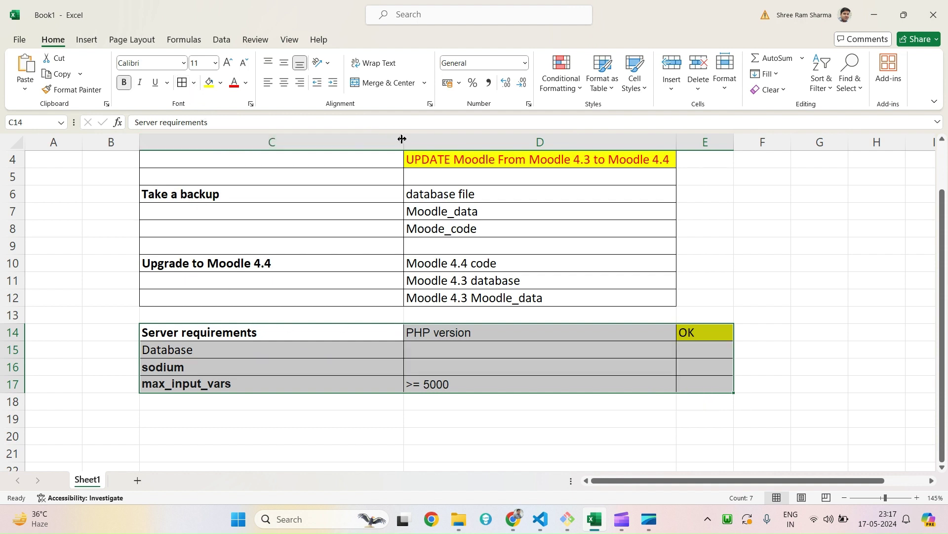
{"action": "left_click_drag", "start_coordinate": [403, 141], "coordinate": [356, 140]}
{"action": "scroll", "coordinate": [434, 296], "scroll_direction": "up", "scroll_amount": 1}
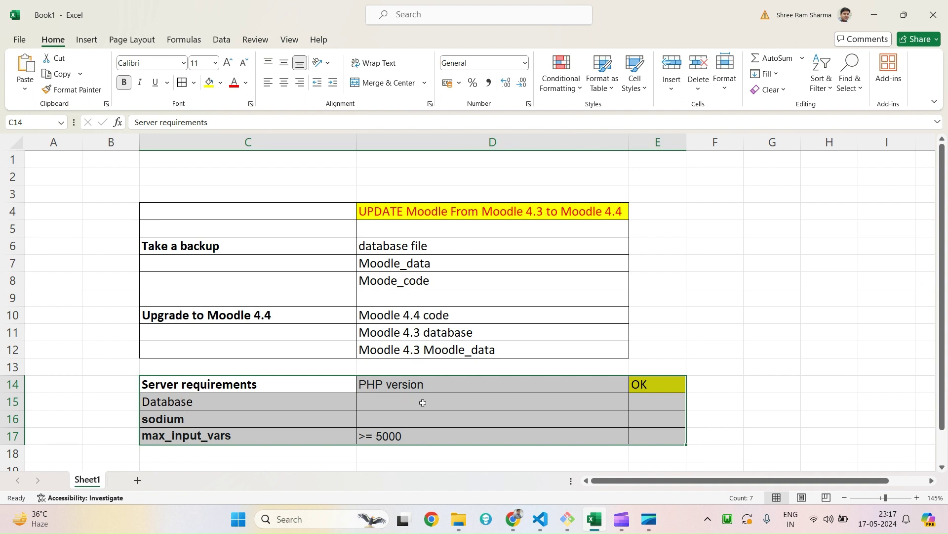
Move the Database, sodium and max_input_vars entries from C15:C17 to D15:D17, below PHP version.
{"action": "left_click", "coordinate": [542, 383]}
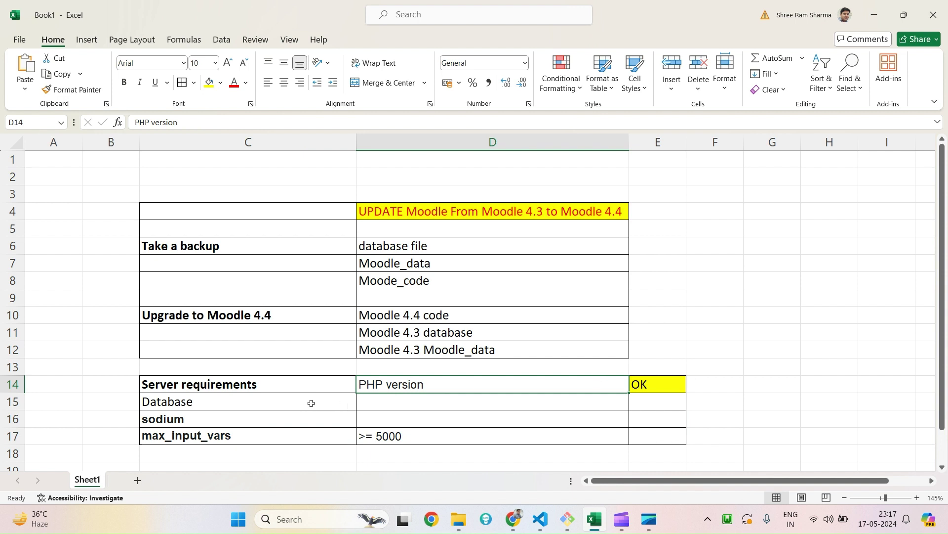
{"action": "left_click", "coordinate": [214, 405]}
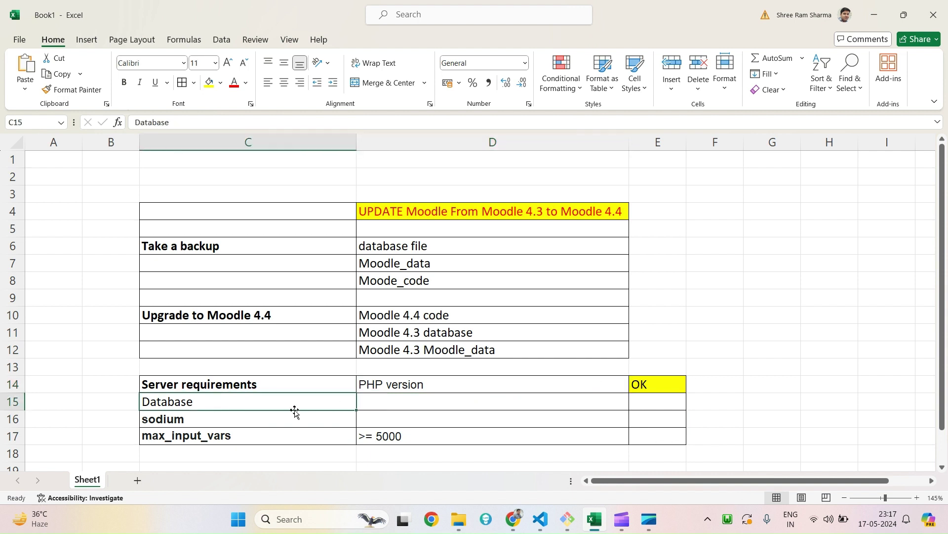
{"action": "left_click", "coordinate": [217, 420]}
{"action": "left_click_drag", "start_coordinate": [200, 403], "coordinate": [401, 436]}
{"action": "left_click", "coordinate": [400, 437]}
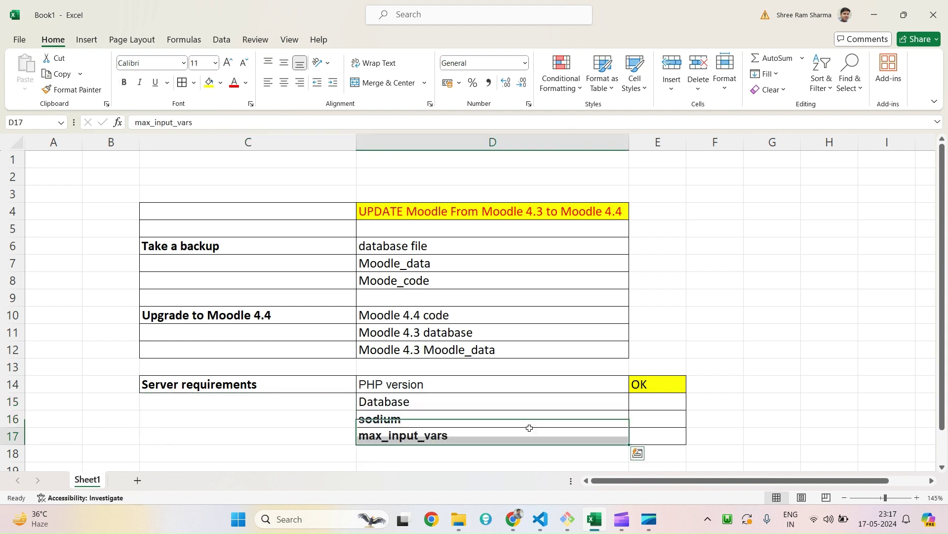
Append ">=5000" to the max_input_vars entry in cell D17.
{"action": "double_click", "coordinate": [502, 438]}
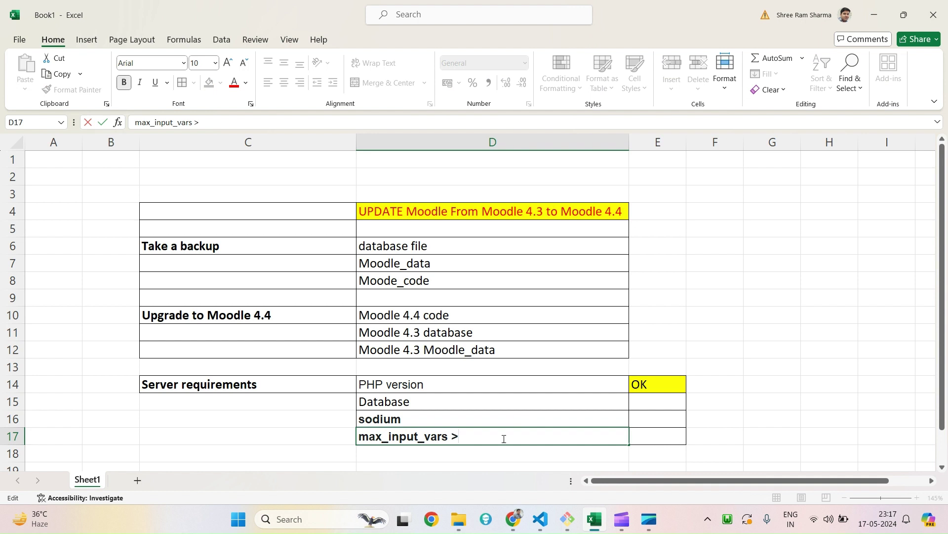
{"action": "type", "text": ">=5000"}
{"action": "key", "text": "Return"}
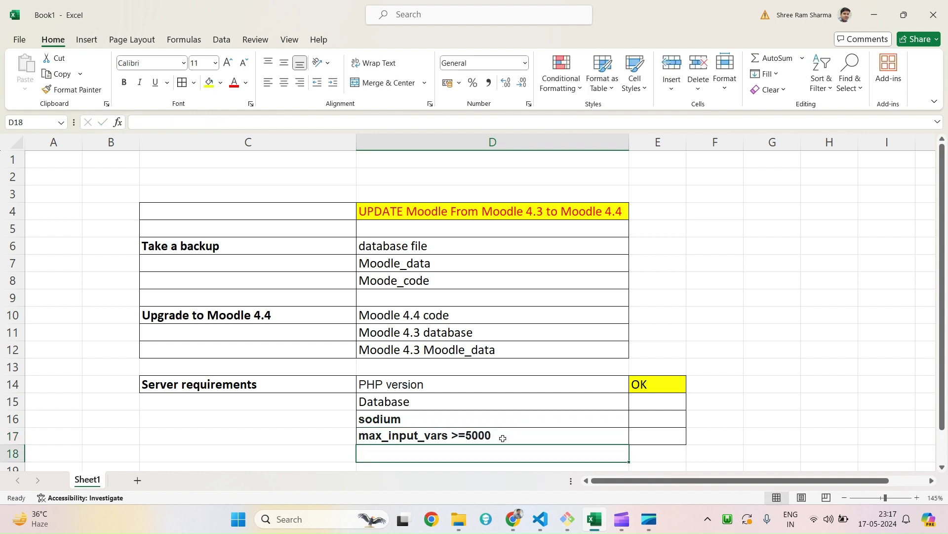
Make the requirement names in D14:D17 bold.
{"action": "left_click", "coordinate": [502, 437]}
{"action": "left_click_drag", "start_coordinate": [413, 387], "coordinate": [418, 431]}
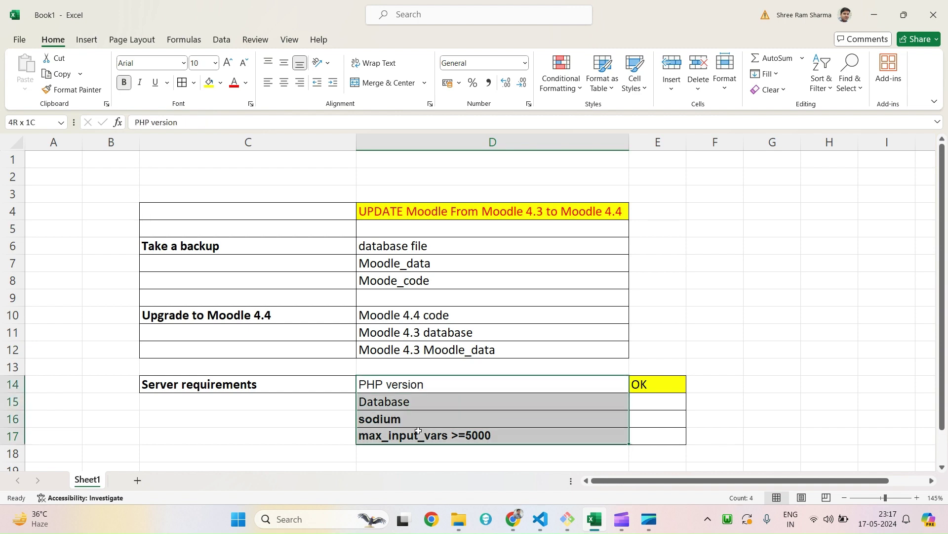
{"action": "key", "text": "ctrl+b"}
{"action": "left_click", "coordinate": [641, 400]}
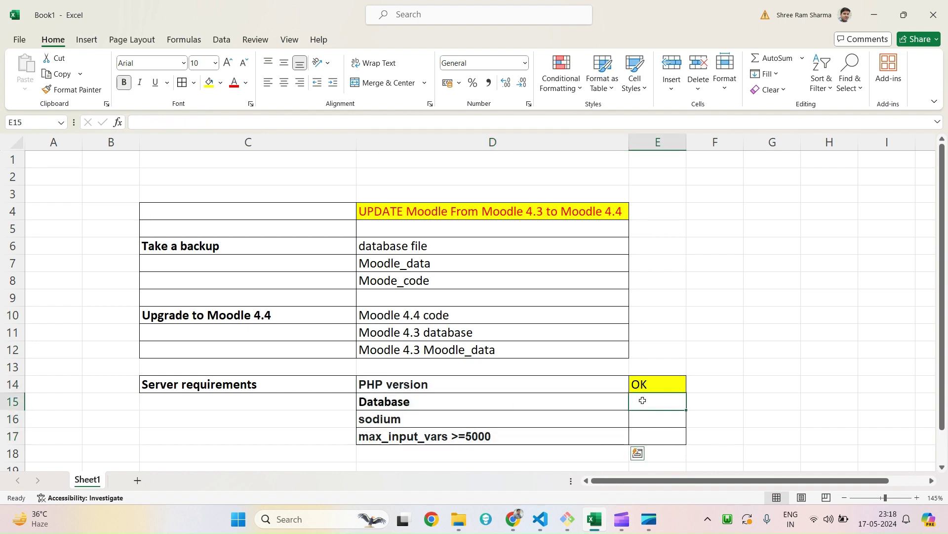
Switch to Chrome, copy "MariaDB" from the site's environment page and find its minimum version on the Moodle 4.4 release page.
{"action": "left_click", "coordinate": [519, 517]}
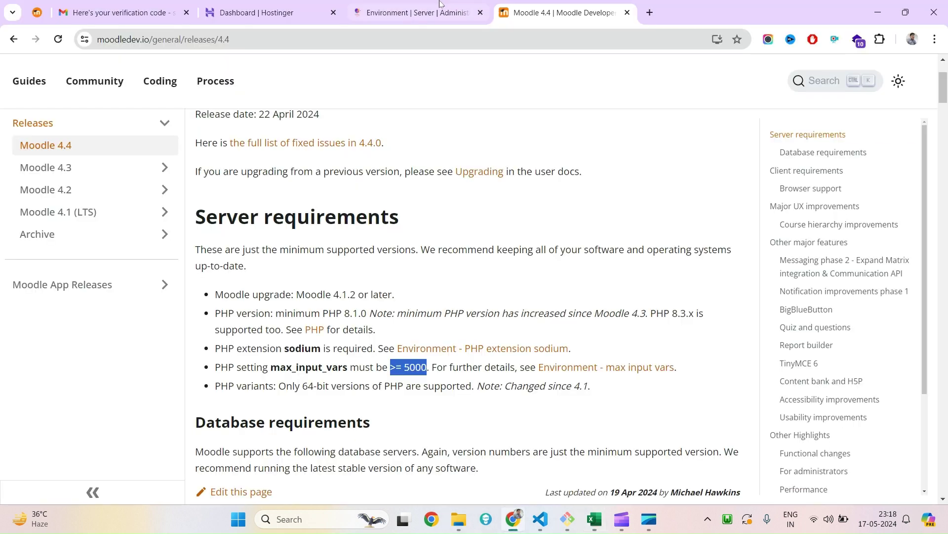
{"action": "left_click", "coordinate": [417, 12]}
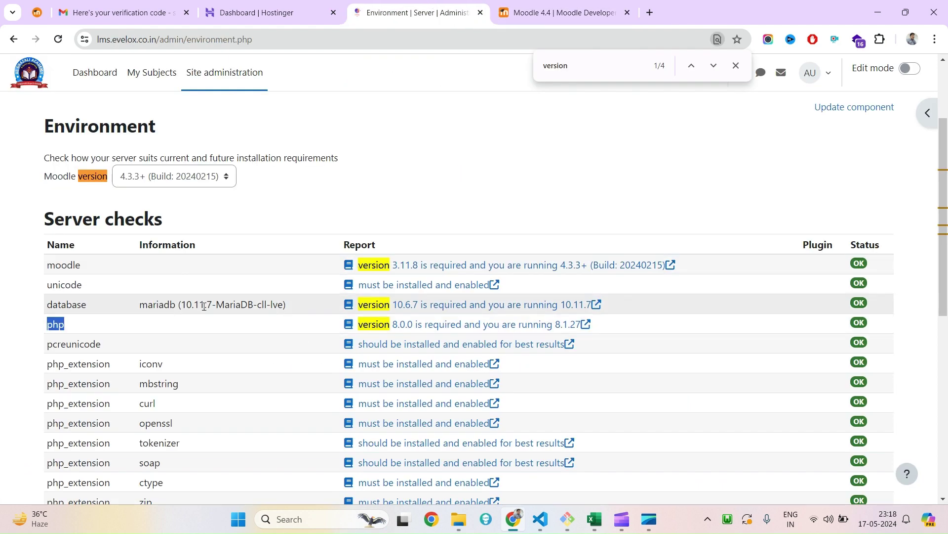
{"action": "double_click", "coordinate": [225, 305]}
{"action": "key", "text": "ctrl+c"}
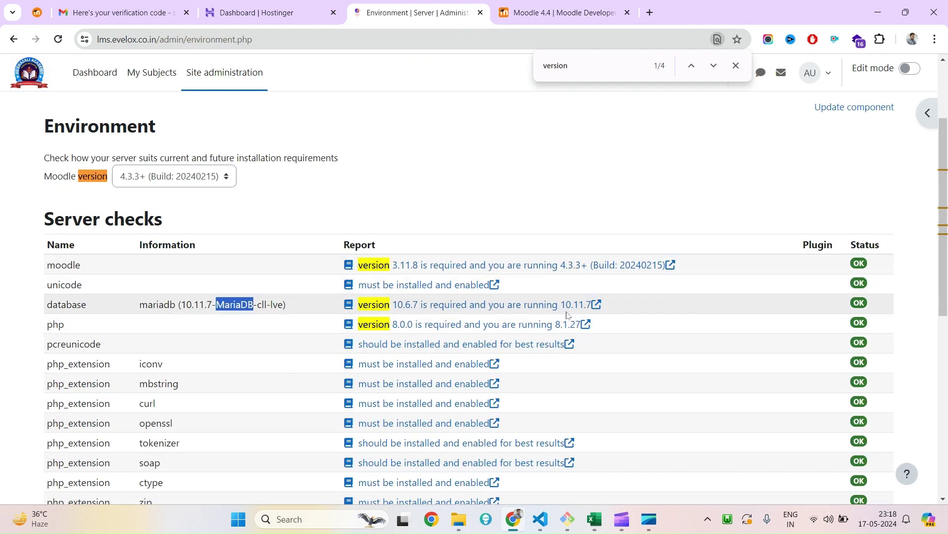
{"action": "left_click", "coordinate": [584, 10]}
{"action": "key", "text": "ctrl+f"}
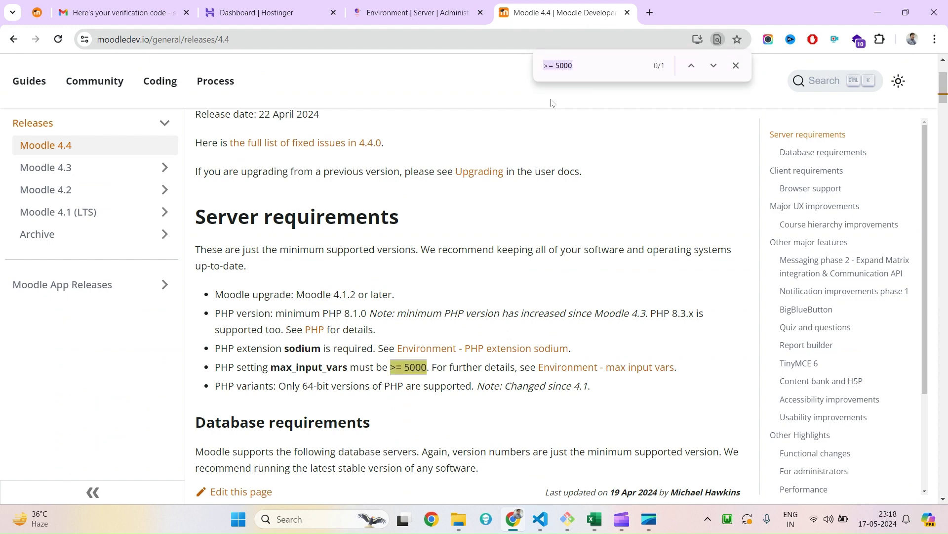
{"action": "key", "text": "ctrl+v"}
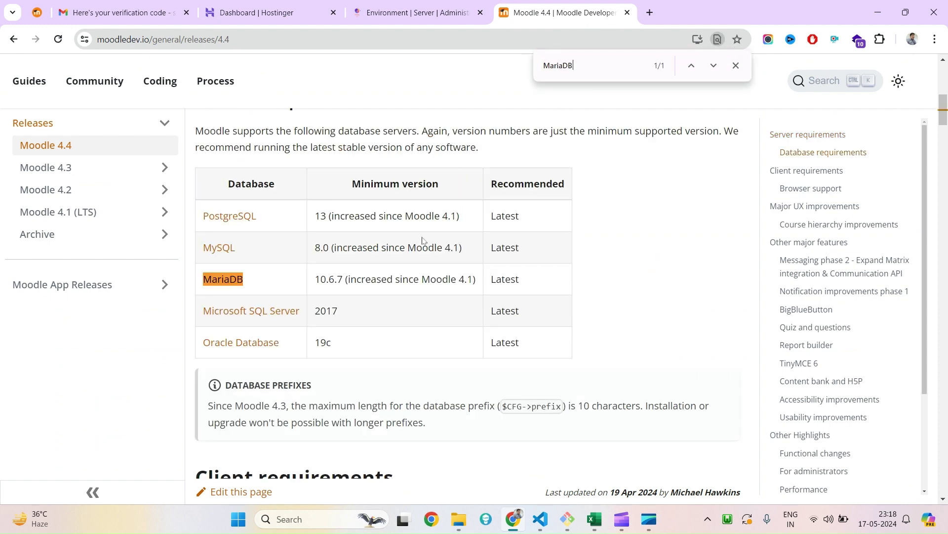
{"action": "double_click", "coordinate": [320, 281]}
Compare the database type and version on the site's environment page with the MariaDB minimum on the Moodle 4.4 release page.
{"action": "left_click", "coordinate": [413, 11]}
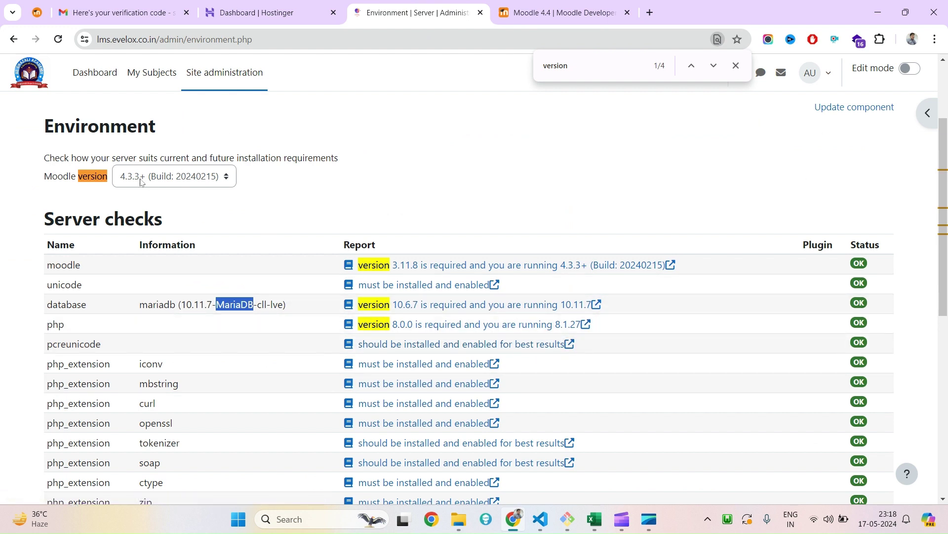
{"action": "left_click", "coordinate": [559, 12]}
{"action": "scroll", "coordinate": [369, 274], "scroll_direction": "up", "scroll_amount": 3}
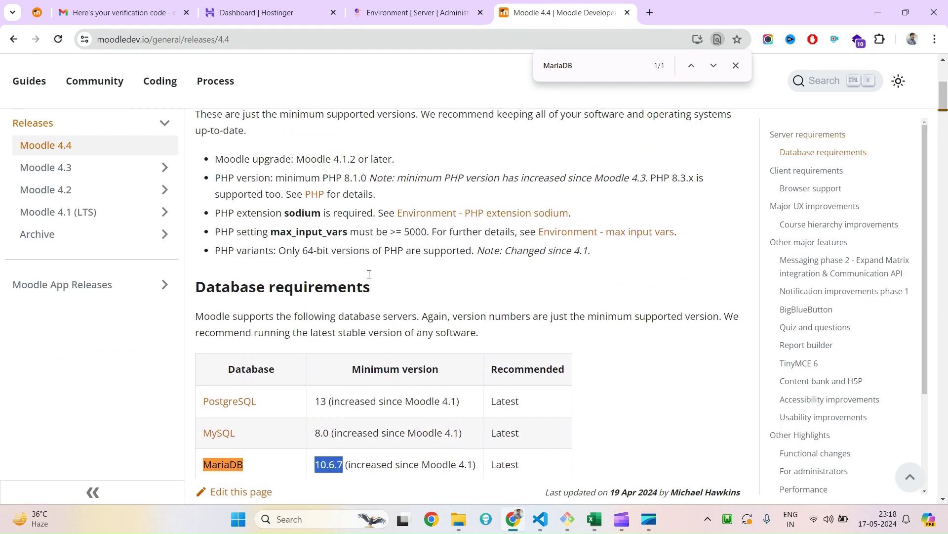
{"action": "scroll", "coordinate": [290, 306], "scroll_direction": "up", "scroll_amount": 2}
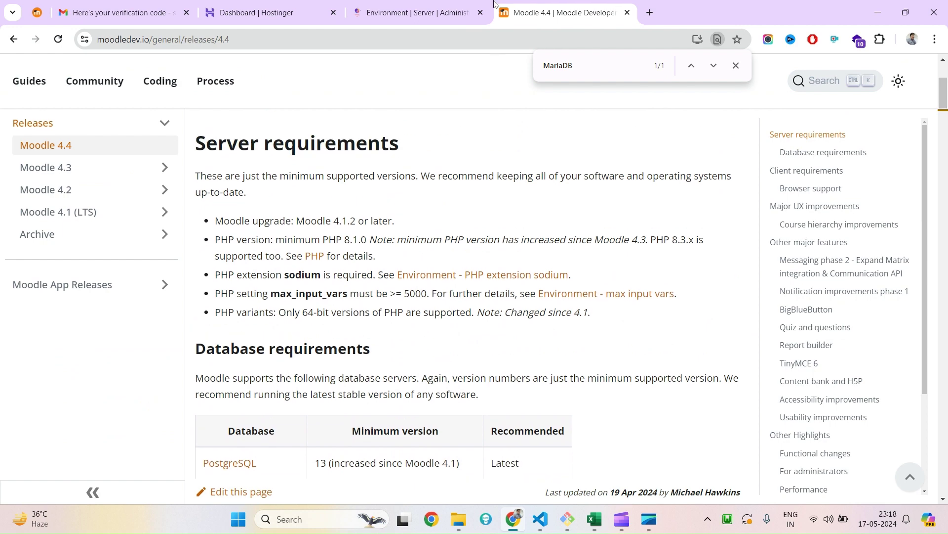
{"action": "left_click", "coordinate": [396, 14]}
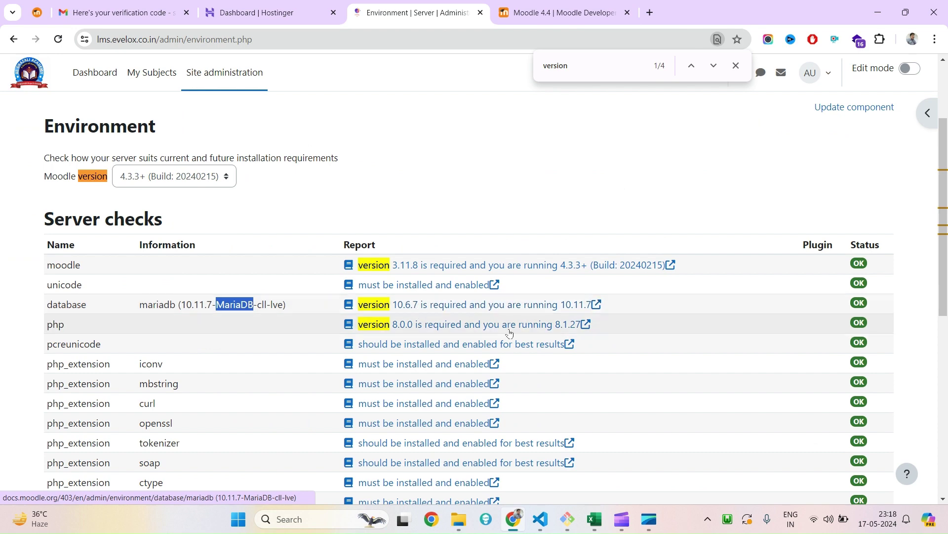
{"action": "left_click", "coordinate": [545, 4]}
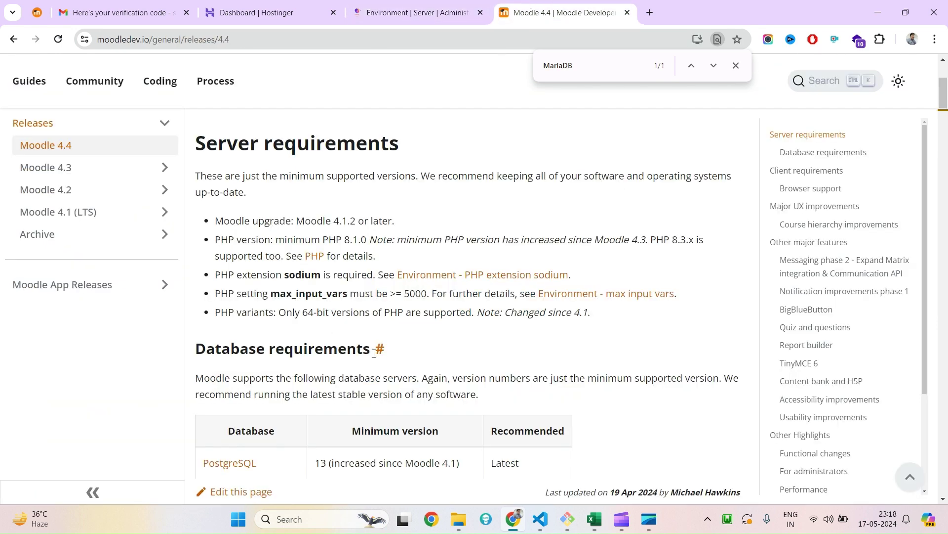
{"action": "scroll", "coordinate": [388, 370], "scroll_direction": "down", "scroll_amount": 3}
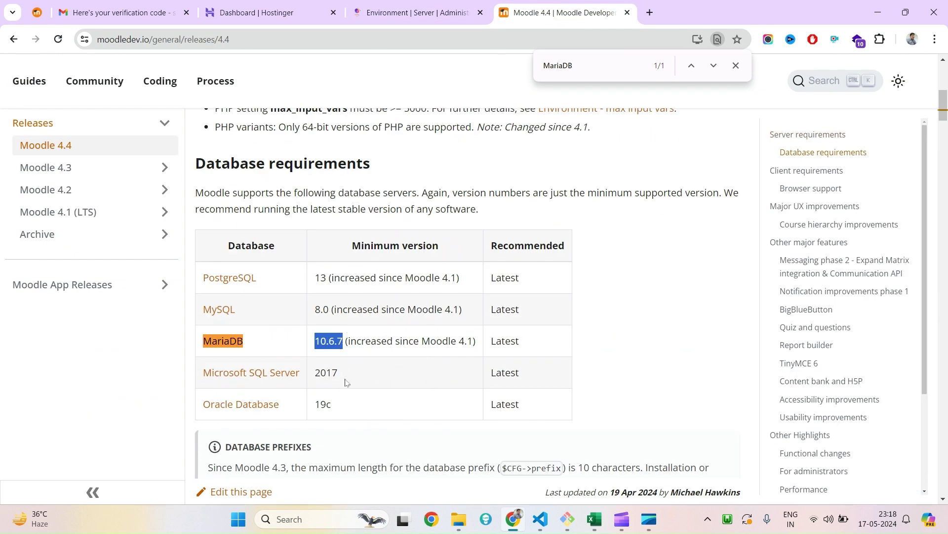
{"action": "left_click", "coordinate": [415, 14]}
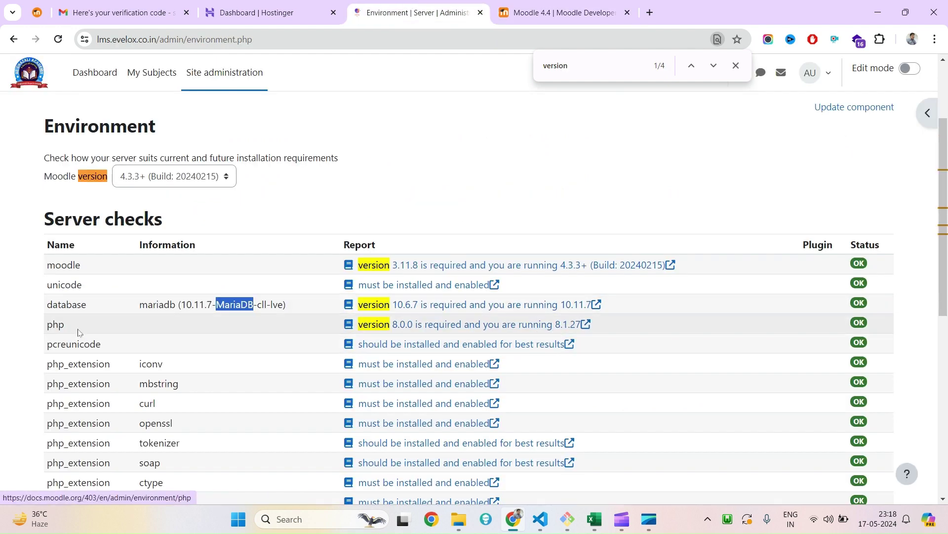
{"action": "left_click", "coordinate": [151, 306]}
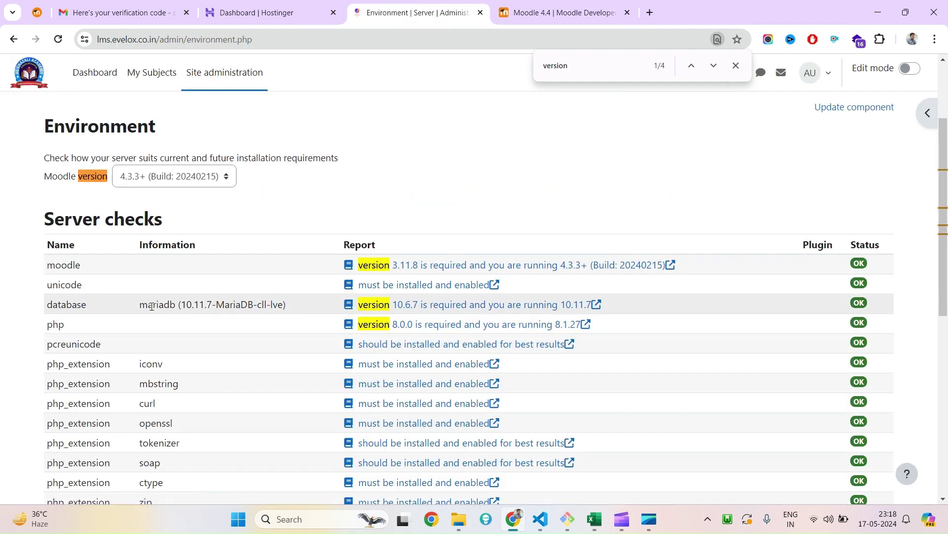
{"action": "double_click", "coordinate": [66, 307]}
{"action": "double_click", "coordinate": [153, 307]}
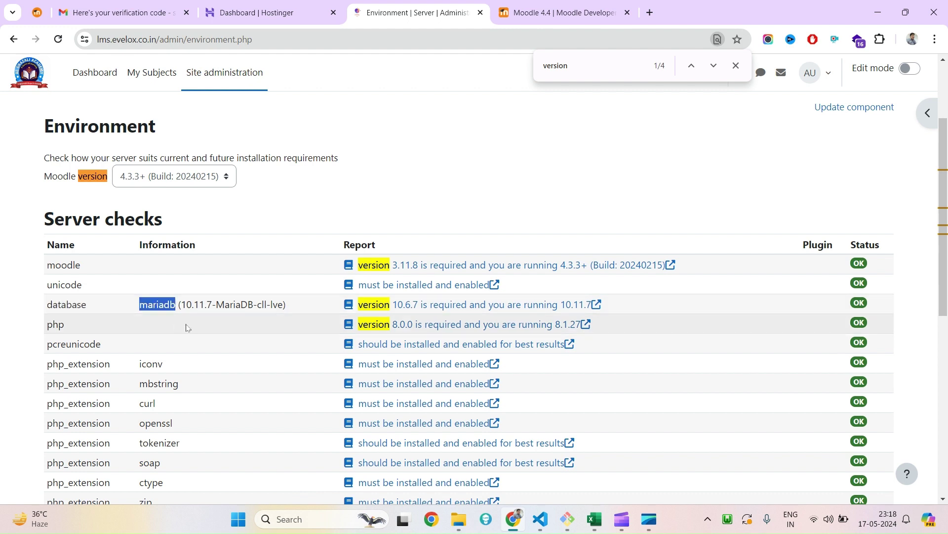
Switch to Excel and copy the highlighted OK from E14 to E15 beside Database.
{"action": "left_click", "coordinate": [625, 522]}
{"action": "left_click", "coordinate": [595, 519]}
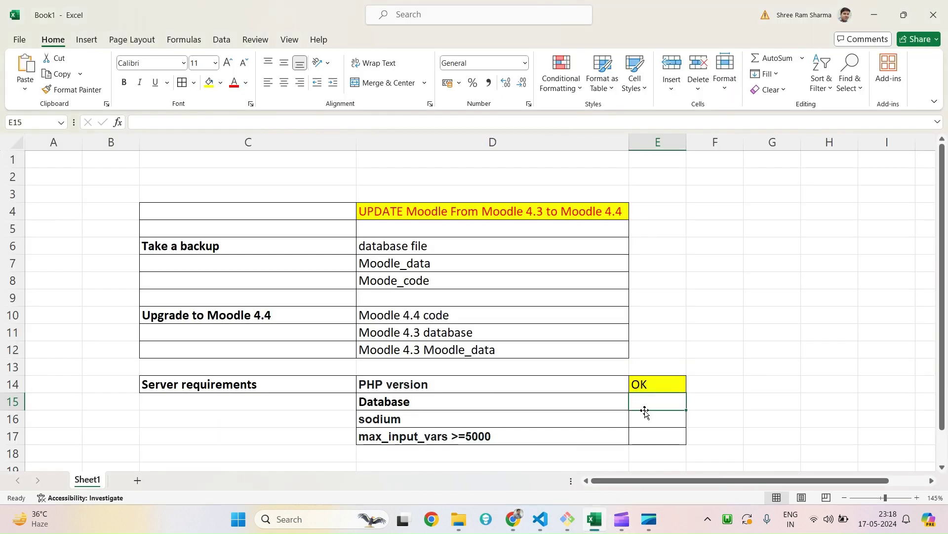
{"action": "left_click", "coordinate": [653, 383]}
{"action": "key", "text": "ctrl+c"}
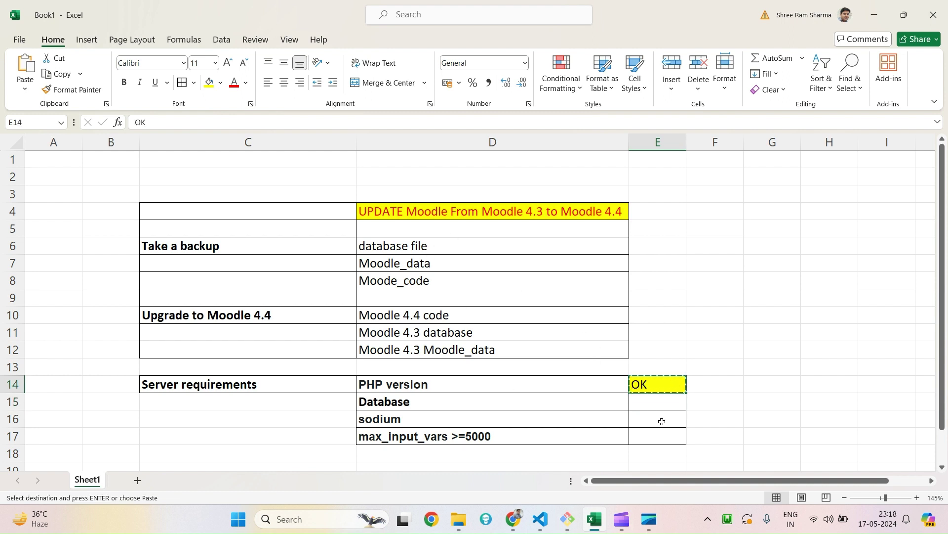
{"action": "left_click", "coordinate": [640, 404]}
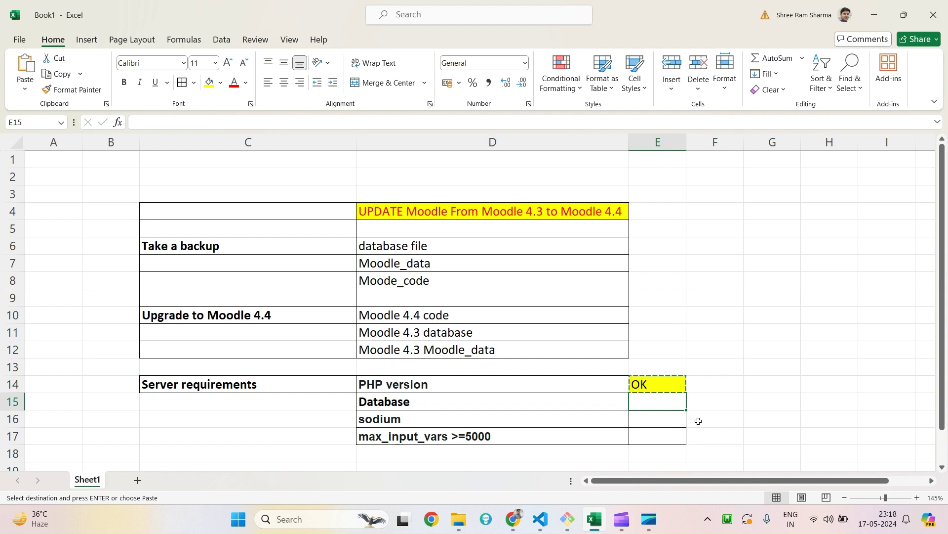
{"action": "key", "text": "ctrl+v"}
{"action": "left_click", "coordinate": [659, 421]}
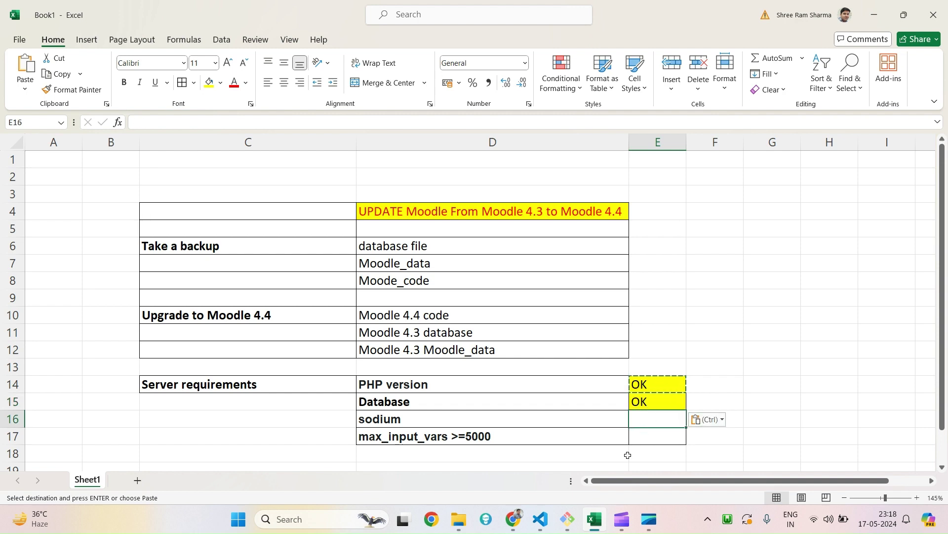
Copy "sodium" from cell D16 and search for it on the site's environment page in Chrome.
{"action": "left_click", "coordinate": [387, 424]}
{"action": "key", "text": "ctrl+c"}
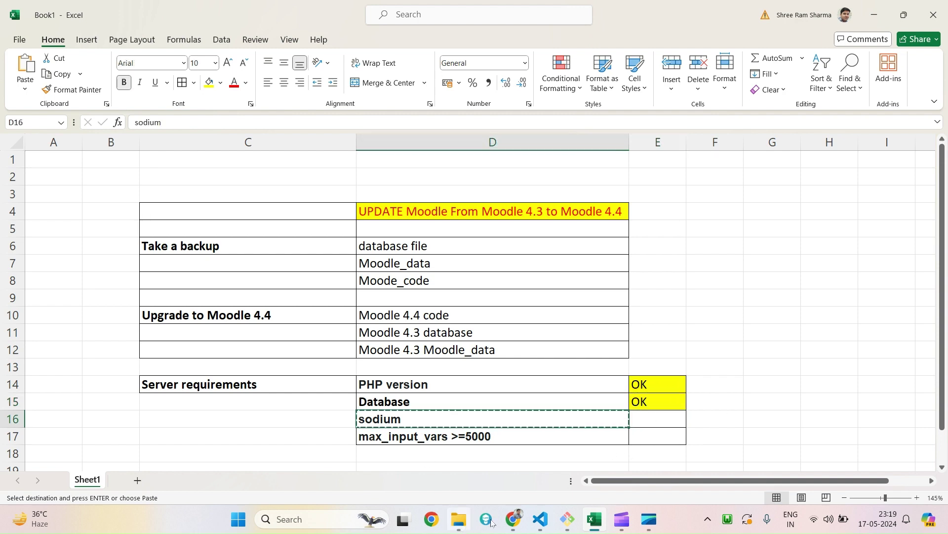
{"action": "left_click", "coordinate": [514, 518]}
{"action": "key", "text": "ctrl+f"}
{"action": "key", "text": "ctrl+v"}
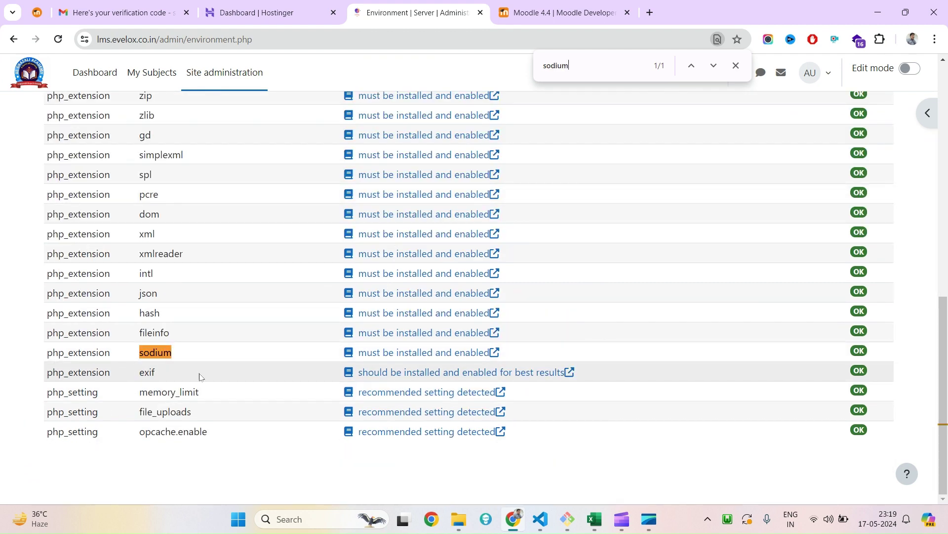
Return to Excel and copy the highlighted OK from E15 to E16 beside sodium.
{"action": "key", "text": "alt+Tab"}
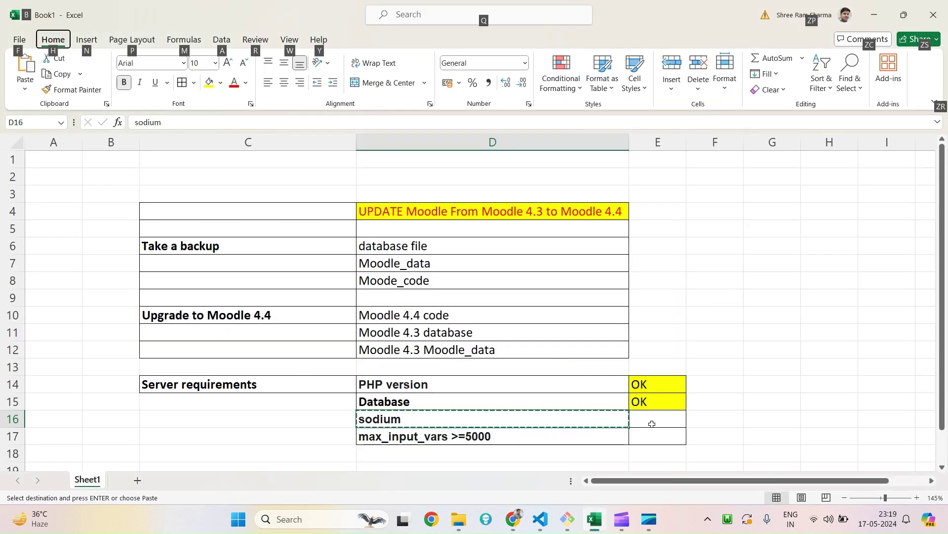
{"action": "left_click", "coordinate": [648, 402]}
{"action": "key", "text": "ctrl+c"}
{"action": "left_click", "coordinate": [646, 423]}
{"action": "key", "text": "ctrl+v"}
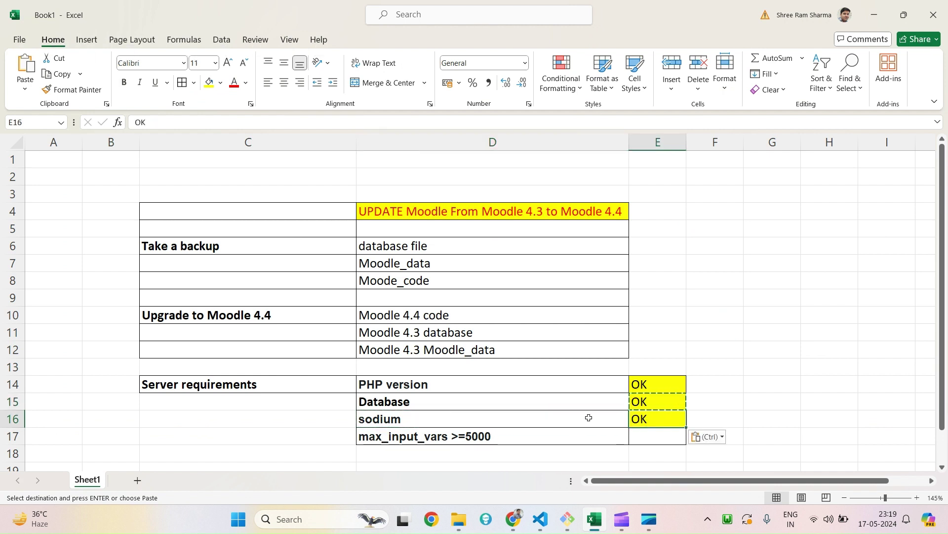
Copy "max_input_vars" from cell D17 and search for it on the site's environment page in Chrome.
{"action": "left_click", "coordinate": [525, 437]}
{"action": "double_click", "coordinate": [370, 437]}
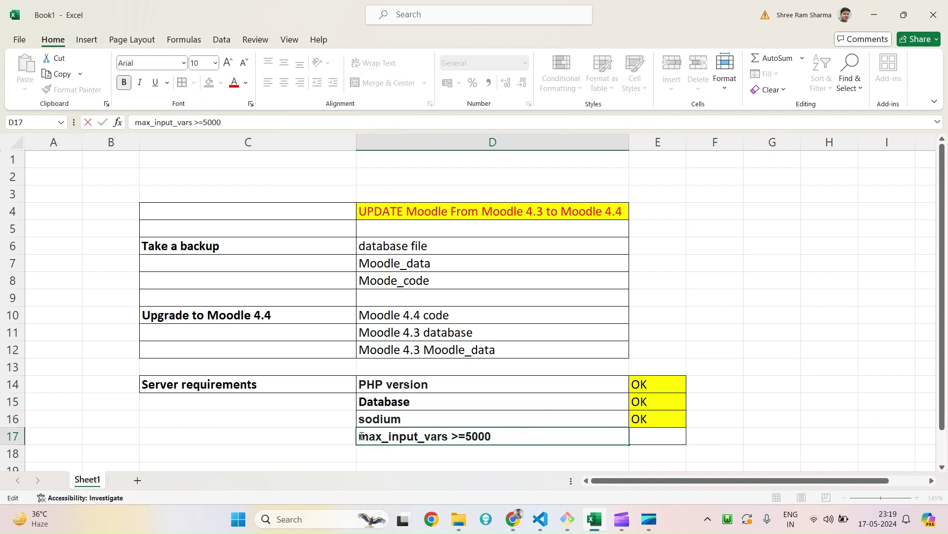
{"action": "left_click_drag", "start_coordinate": [360, 436], "coordinate": [449, 437]}
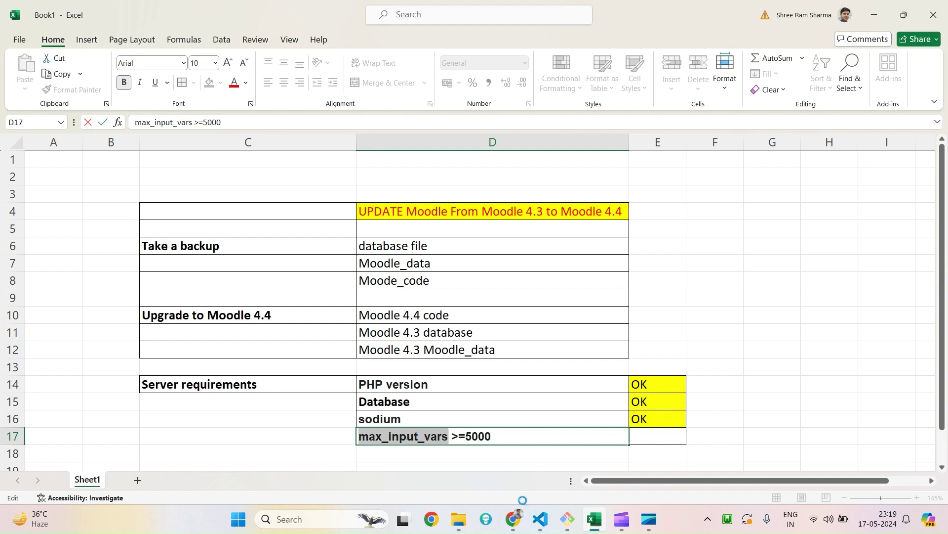
{"action": "left_click", "coordinate": [514, 518]}
{"action": "key", "text": "ctrl+a"}
{"action": "key", "text": "ctrl+v"}
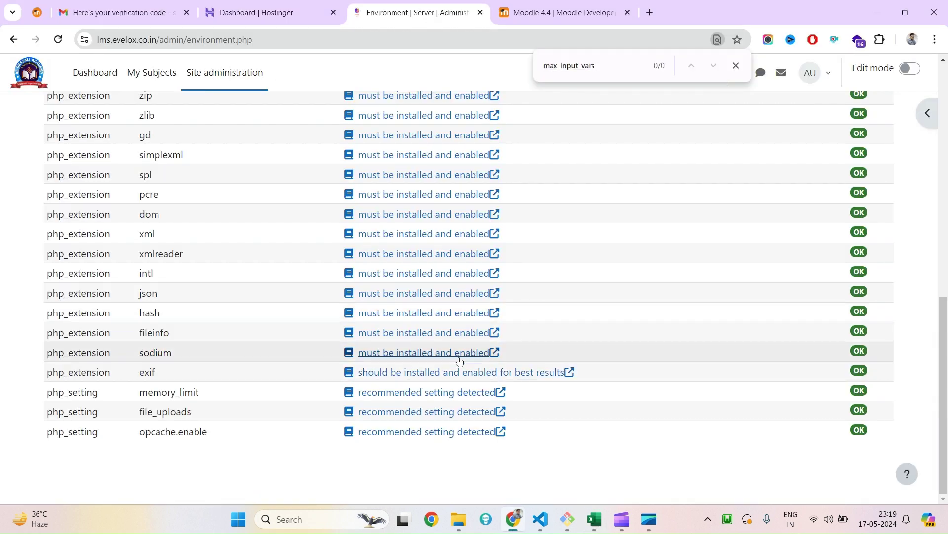
Open PHP info from the Moodle site's server administration and look up the max_input_vars setting and its value.
{"action": "scroll", "coordinate": [309, 387], "scroll_direction": "up", "scroll_amount": 15}
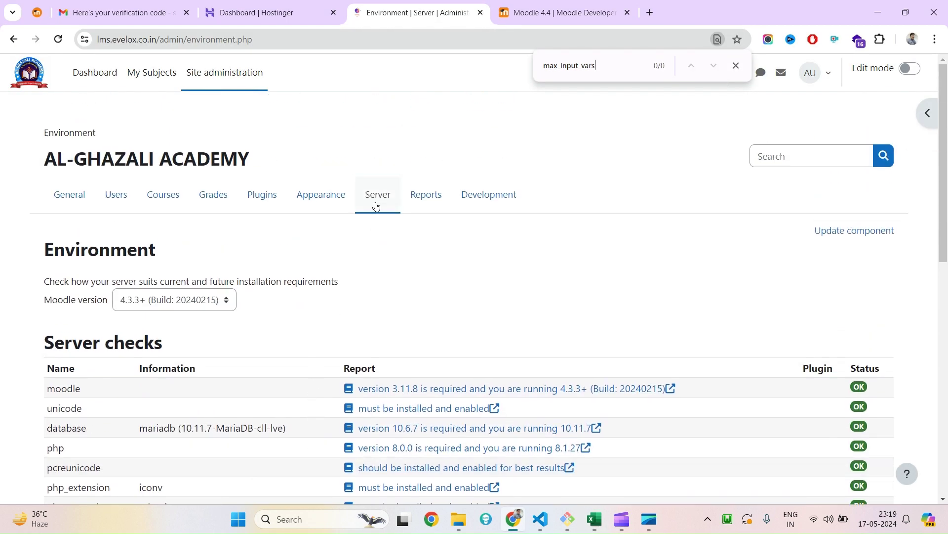
{"action": "left_click", "coordinate": [376, 204]}
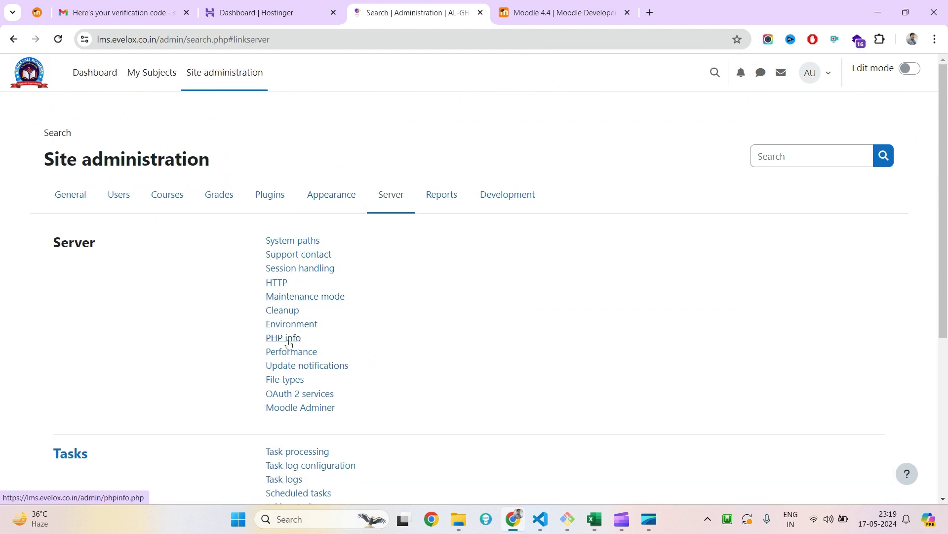
{"action": "left_click", "coordinate": [288, 339]}
{"action": "scroll", "coordinate": [626, 293], "scroll_direction": "down", "scroll_amount": 10}
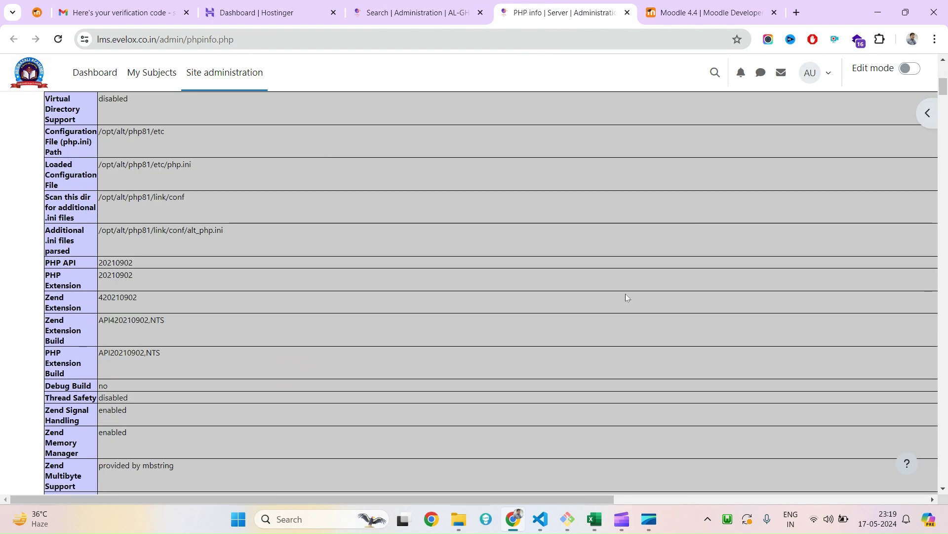
{"action": "key", "text": "ctrl+f"}
{"action": "key", "text": "ctrl+v"}
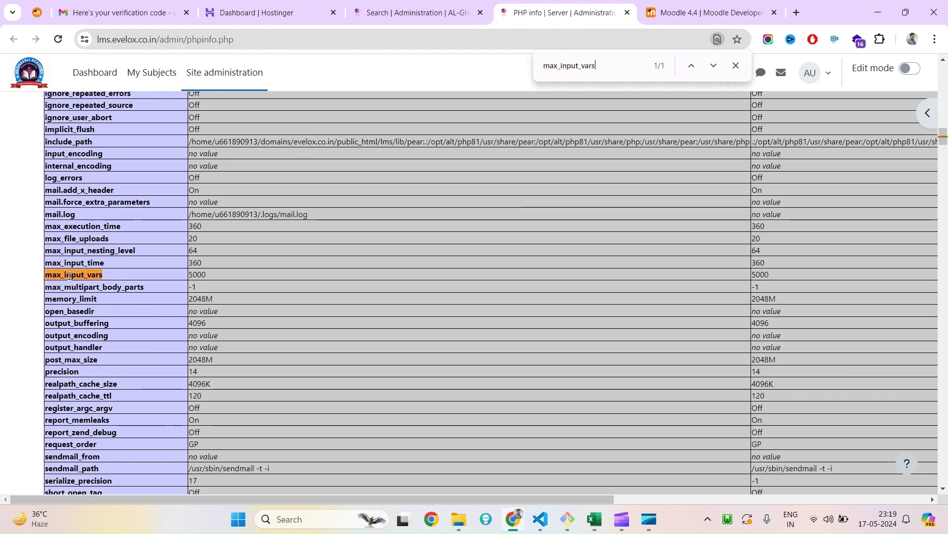
{"action": "double_click", "coordinate": [70, 275]}
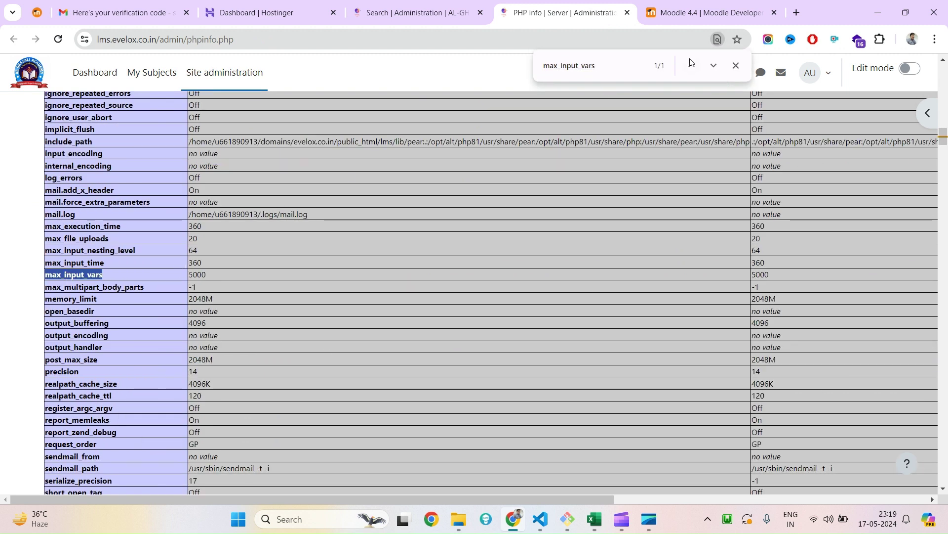
{"action": "double_click", "coordinate": [200, 275]}
{"action": "double_click", "coordinate": [108, 276]}
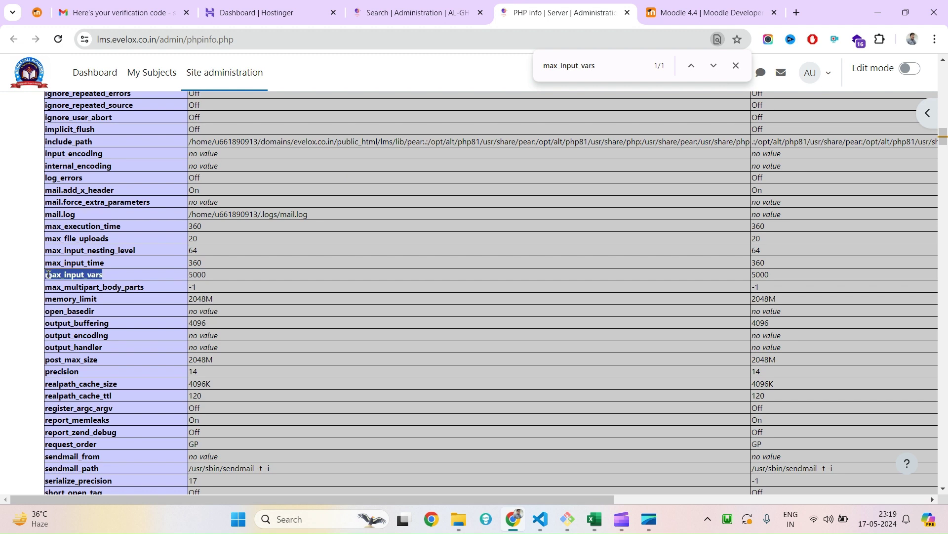
Return to Excel, copy the highlighted OK from E16 to E17 beside max_input_vars, and narrow columns E and C.
{"action": "left_click", "coordinate": [595, 519]}
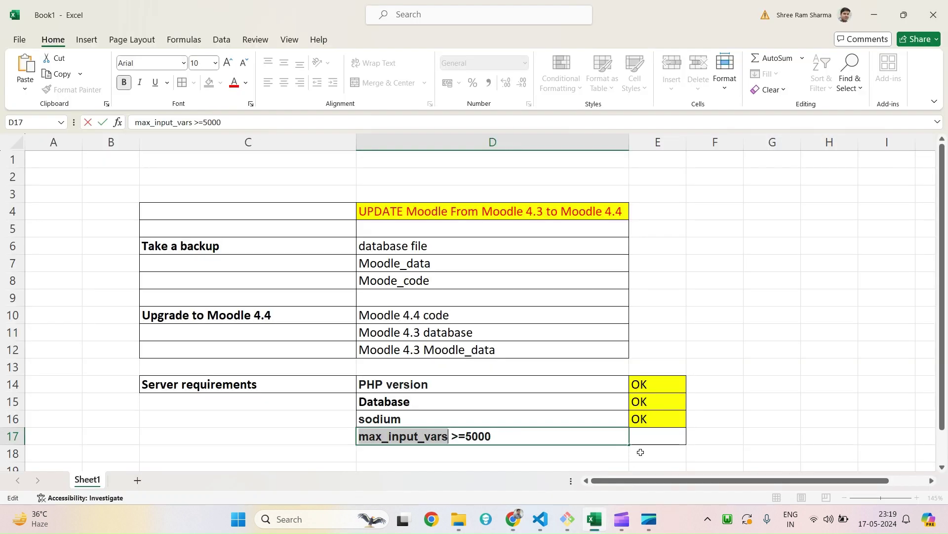
{"action": "left_click", "coordinate": [649, 420]}
{"action": "key", "text": "ctrl+c"}
{"action": "left_click", "coordinate": [648, 433]}
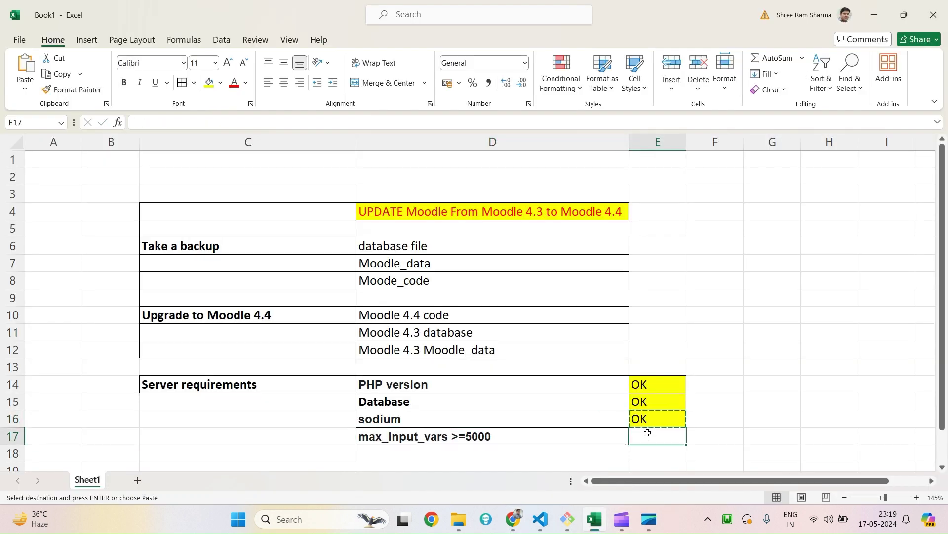
{"action": "key", "text": "ctrl+v"}
{"action": "left_click_drag", "start_coordinate": [687, 143], "coordinate": [666, 142]}
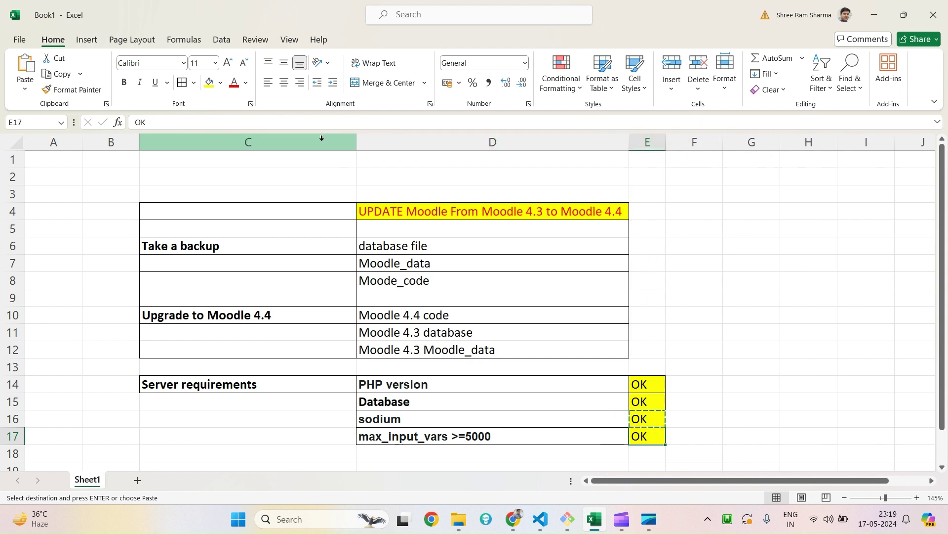
{"action": "left_click_drag", "start_coordinate": [353, 142], "coordinate": [295, 143]}
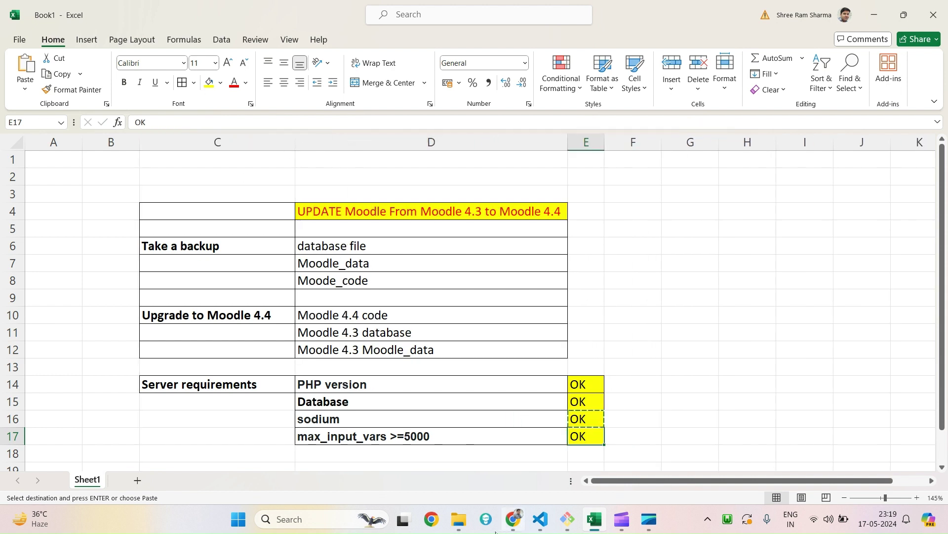
Switch to Chrome, close the site's PHP info page, and go to the Moodle 4.4 release notes.
{"action": "left_click", "coordinate": [513, 519]}
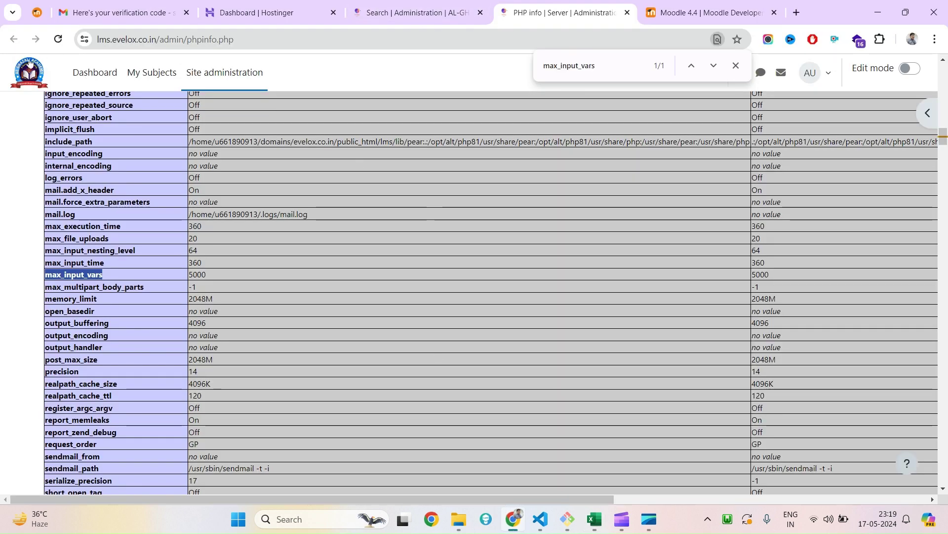
{"action": "left_click", "coordinate": [434, 5]}
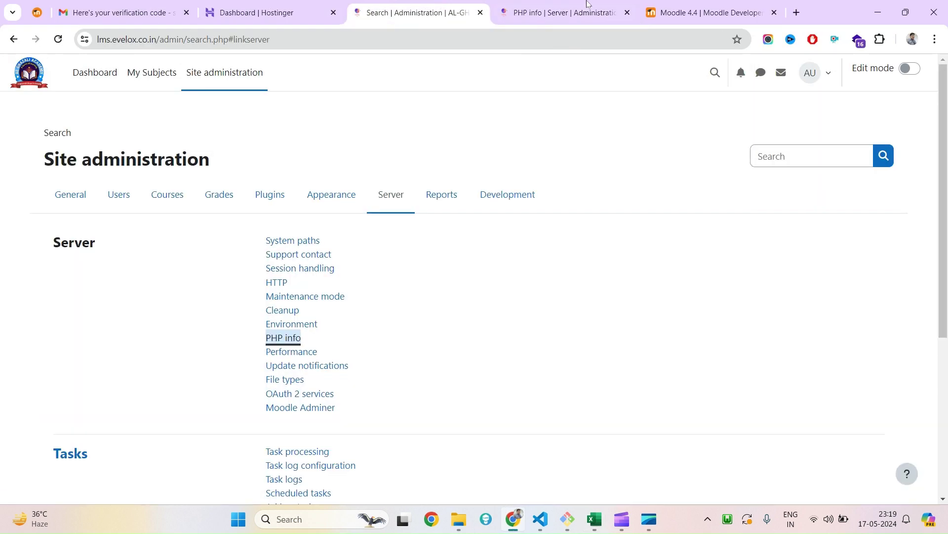
{"action": "left_click", "coordinate": [587, 6]}
{"action": "left_click", "coordinate": [626, 12]}
{"action": "left_click", "coordinate": [583, 6]}
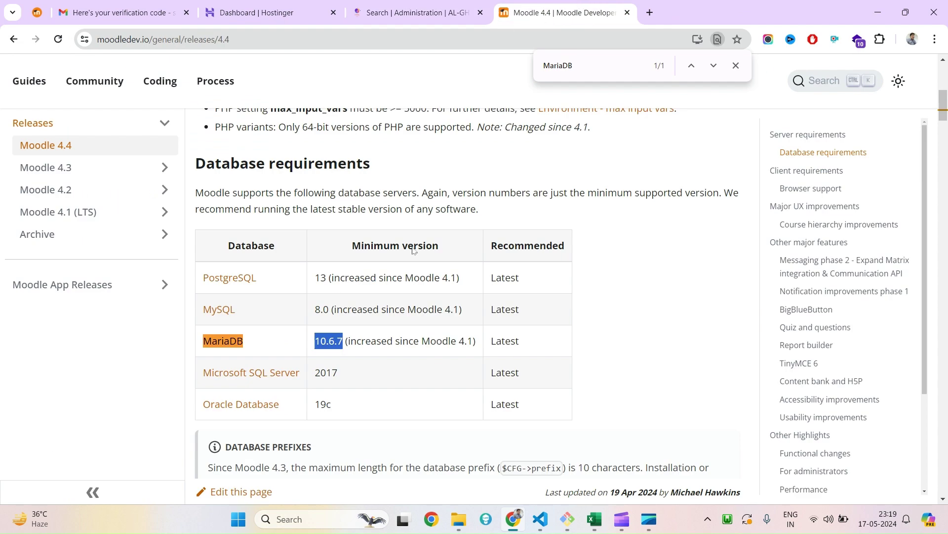
Review the server requirements in the Moodle 4.4 release notes against the site's administration page.
{"action": "left_click", "coordinate": [461, 5]}
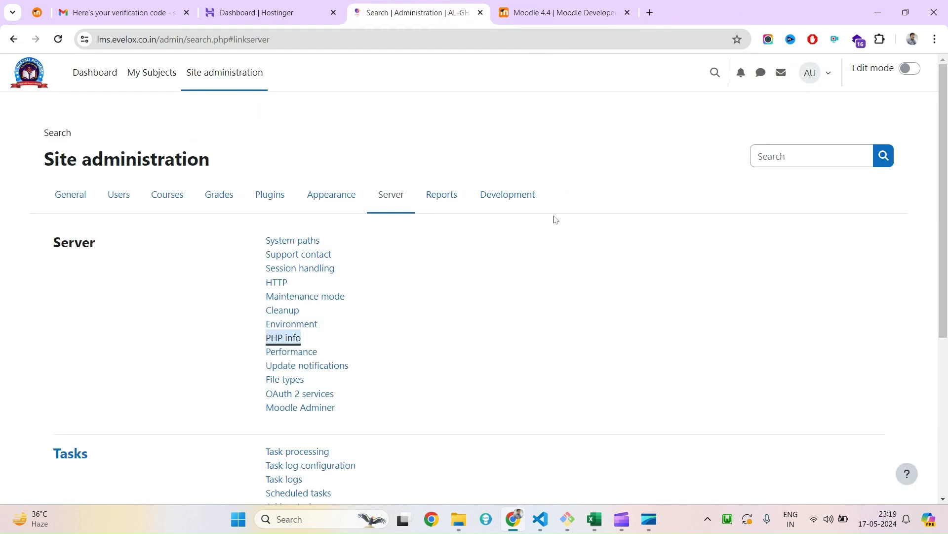
{"action": "left_click", "coordinate": [561, 6]}
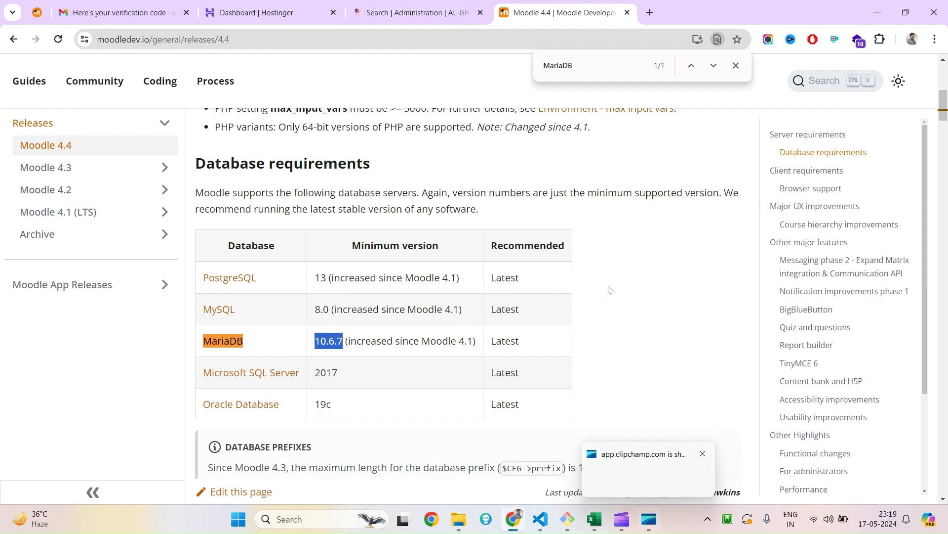
{"action": "left_click", "coordinate": [437, 4]}
{"action": "left_click", "coordinate": [542, 4]}
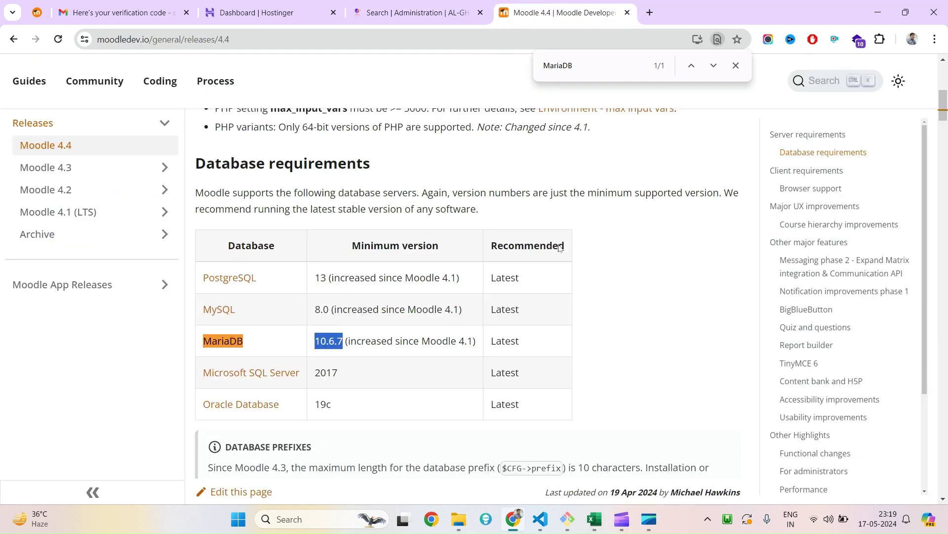
{"action": "scroll", "coordinate": [348, 330], "scroll_direction": "up", "scroll_amount": 5}
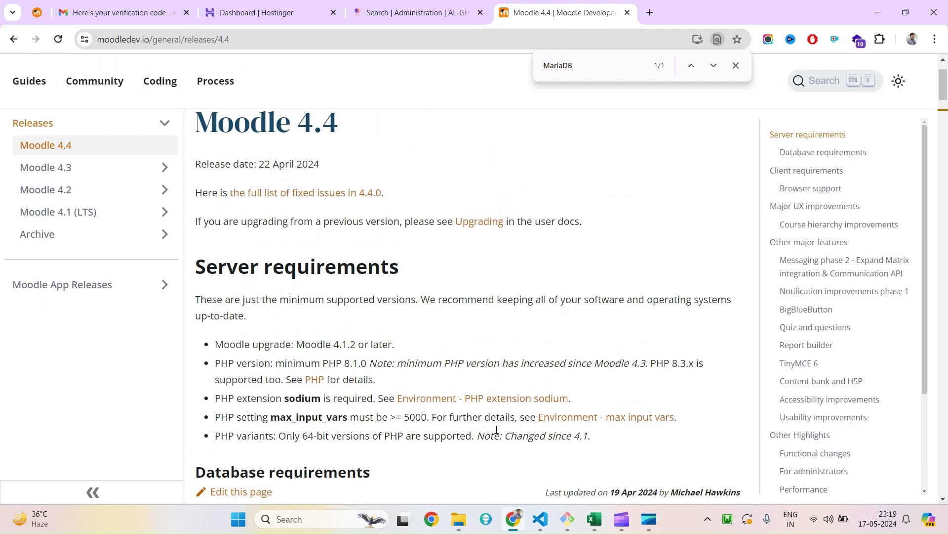
Switch to Excel and select the "Take a backup" block C6:D8 covering the database file, Moodle_data and Moode_code.
{"action": "left_click", "coordinate": [593, 518]}
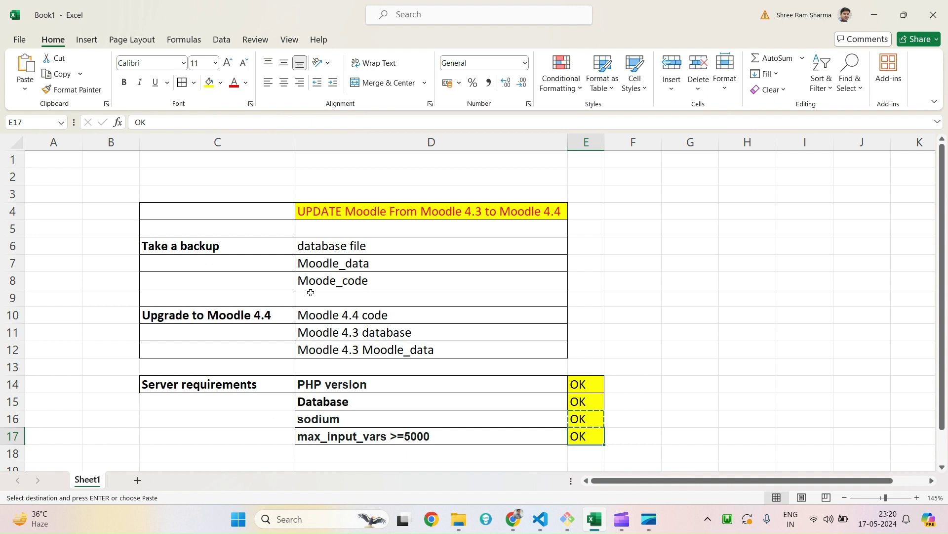
{"action": "left_click", "coordinate": [232, 247]}
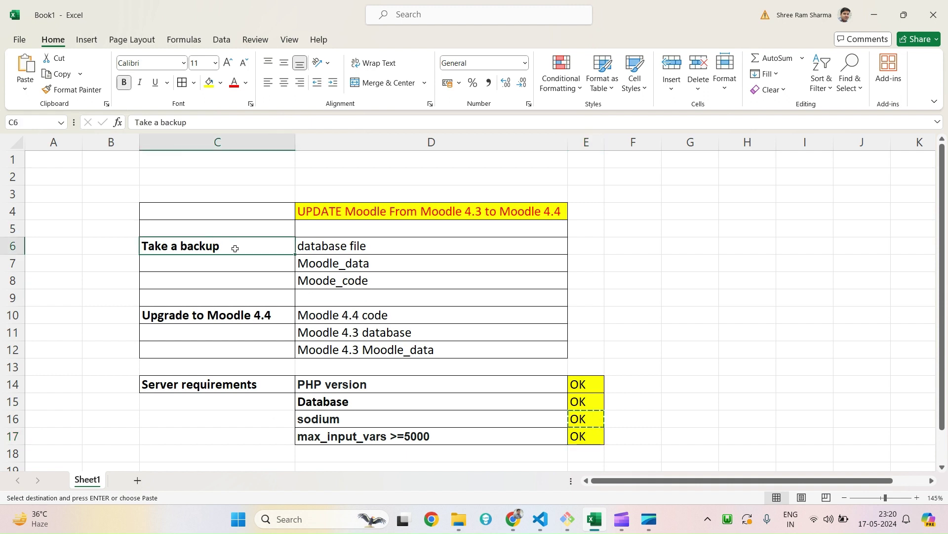
{"action": "left_click", "coordinate": [381, 280], "text": "shift"}
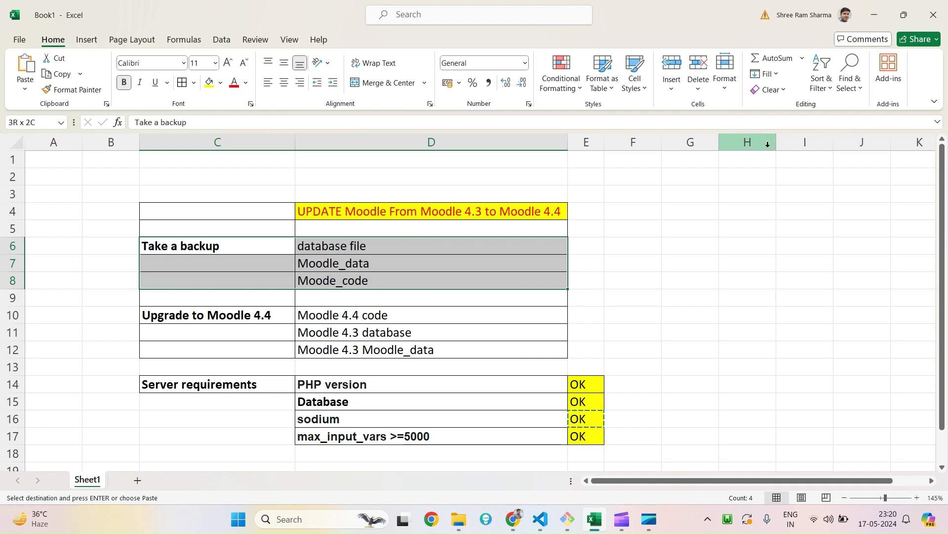
Switch to Chrome and reload the Hostinger dashboard for evelox.co.in.
{"action": "key", "text": "alt+Tab"}
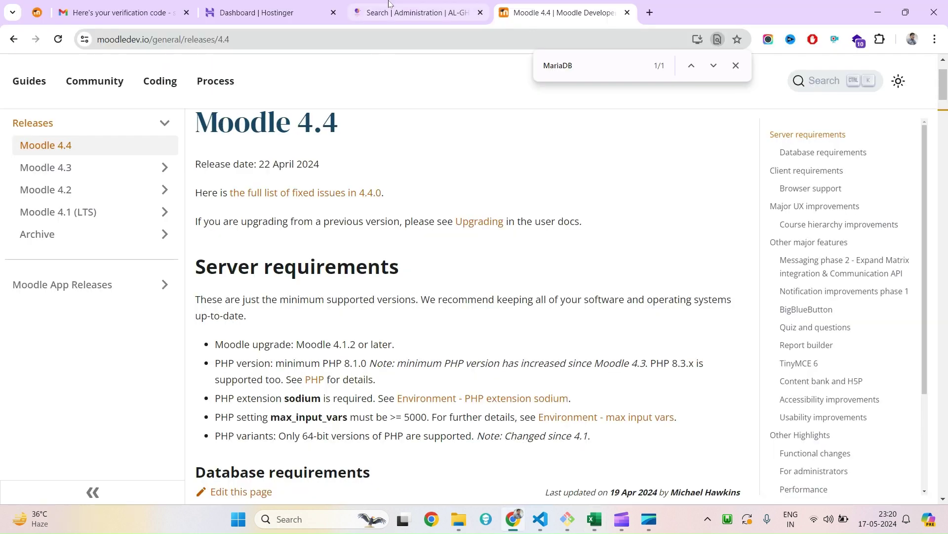
{"action": "left_click", "coordinate": [415, 12]}
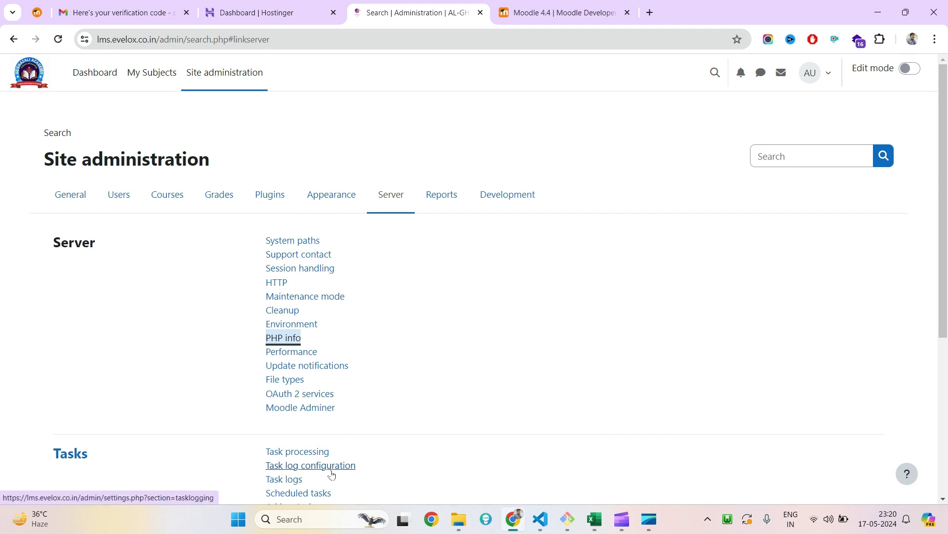
{"action": "left_click", "coordinate": [290, 4]}
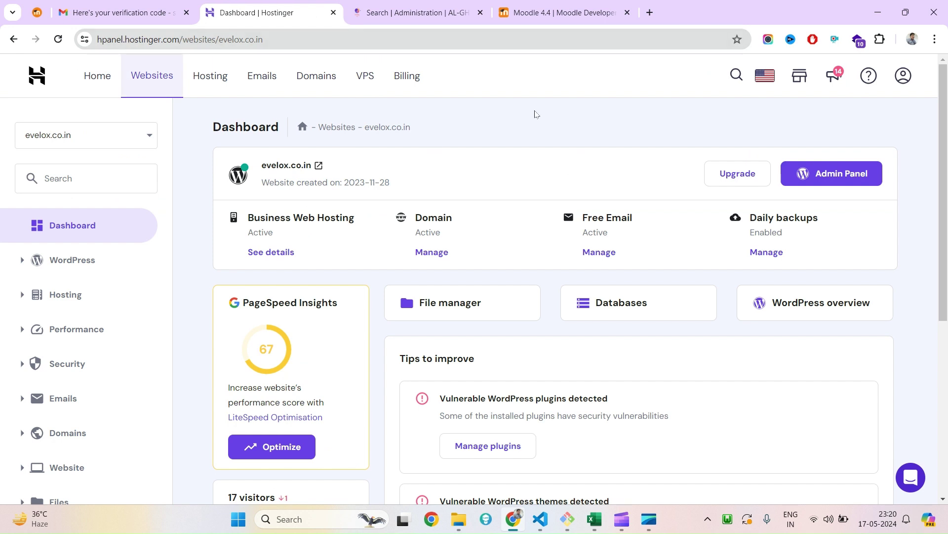
{"action": "right_click", "coordinate": [535, 114]}
{"action": "left_click", "coordinate": [576, 160]}
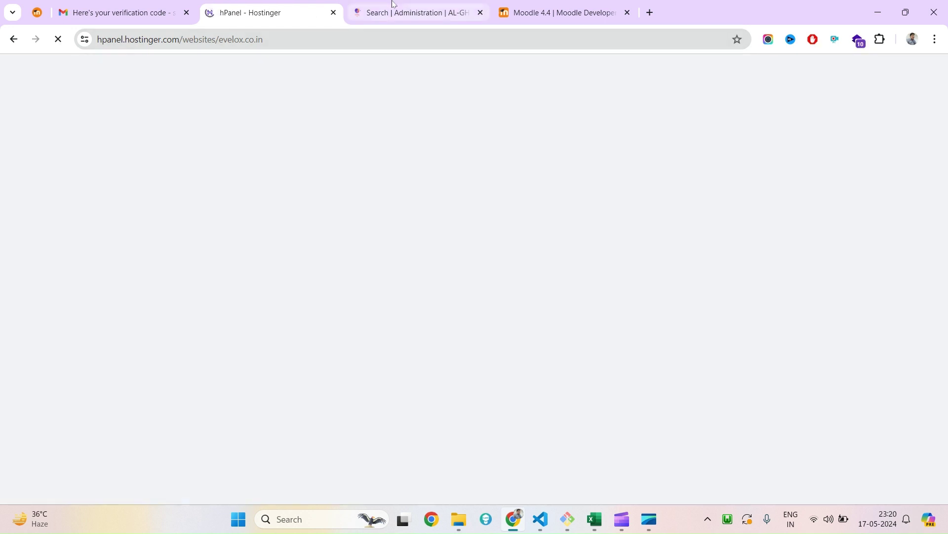
{"action": "left_click", "coordinate": [394, 9]}
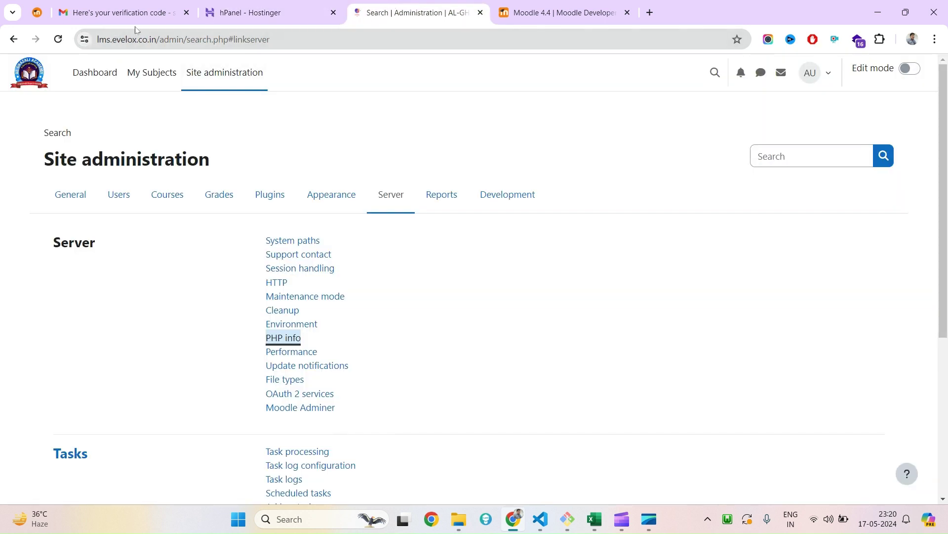
{"action": "left_click", "coordinate": [271, 10]}
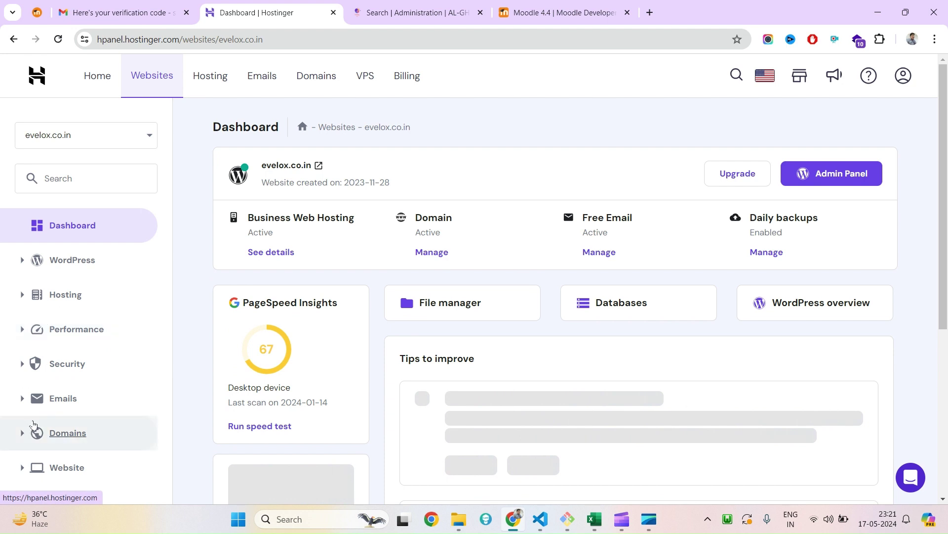
Expand the Domains and Files sections in the Hostinger navigation for evelox.co.in.
{"action": "scroll", "coordinate": [27, 410], "scroll_direction": "down", "scroll_amount": 1}
{"action": "left_click", "coordinate": [25, 372]}
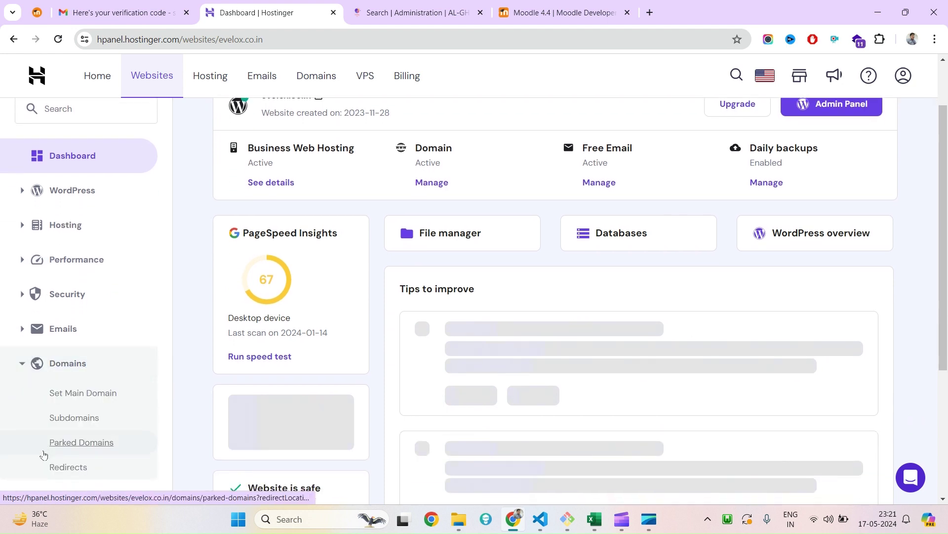
{"action": "scroll", "coordinate": [42, 452], "scroll_direction": "down", "scroll_amount": 3}
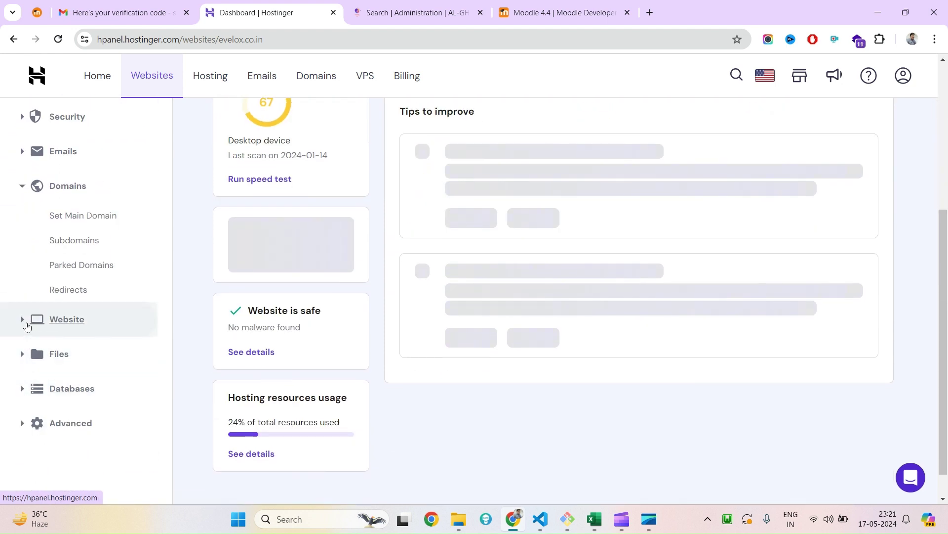
{"action": "left_click", "coordinate": [25, 355]}
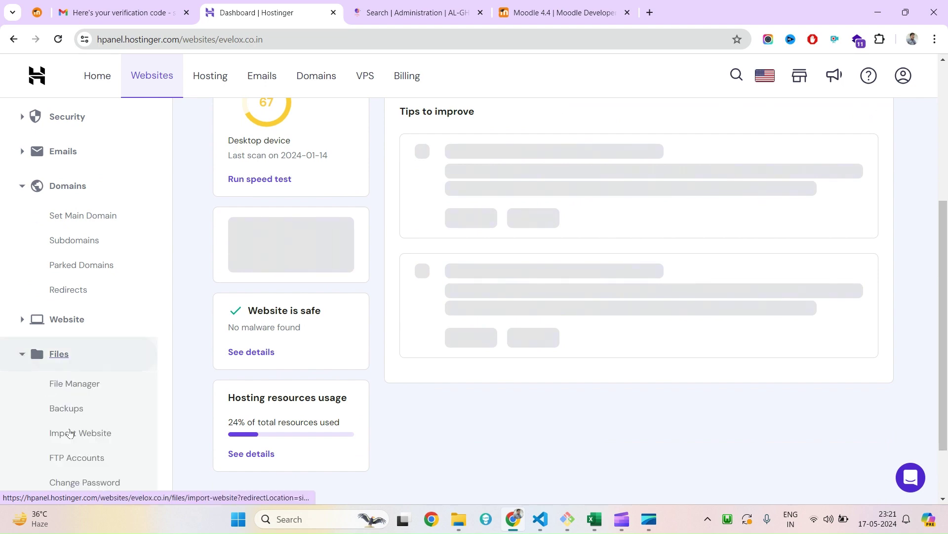
{"action": "scroll", "coordinate": [69, 396], "scroll_direction": "down", "scroll_amount": 1}
Check the list of hosted websites and keep evelox.co.in selected.
{"action": "scroll", "coordinate": [99, 321], "scroll_direction": "up", "scroll_amount": 5}
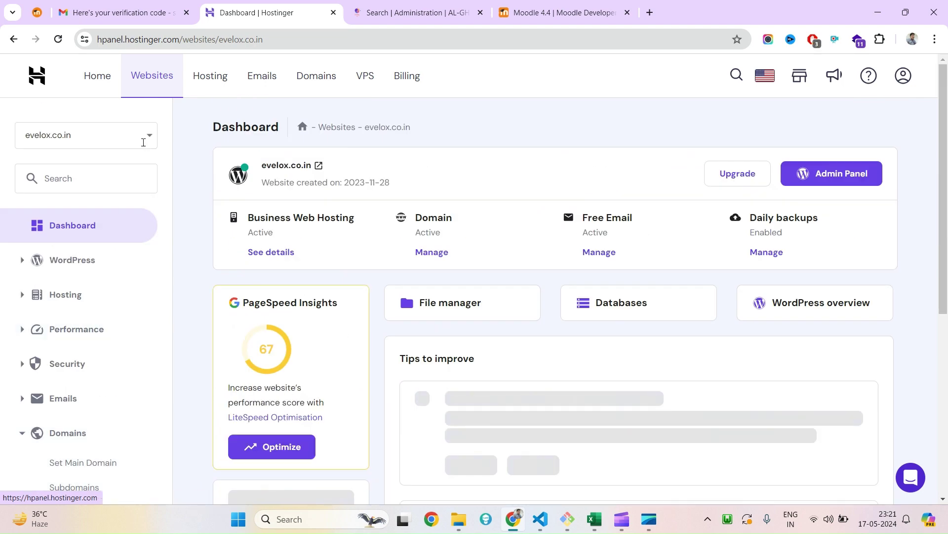
{"action": "left_click", "coordinate": [143, 142]}
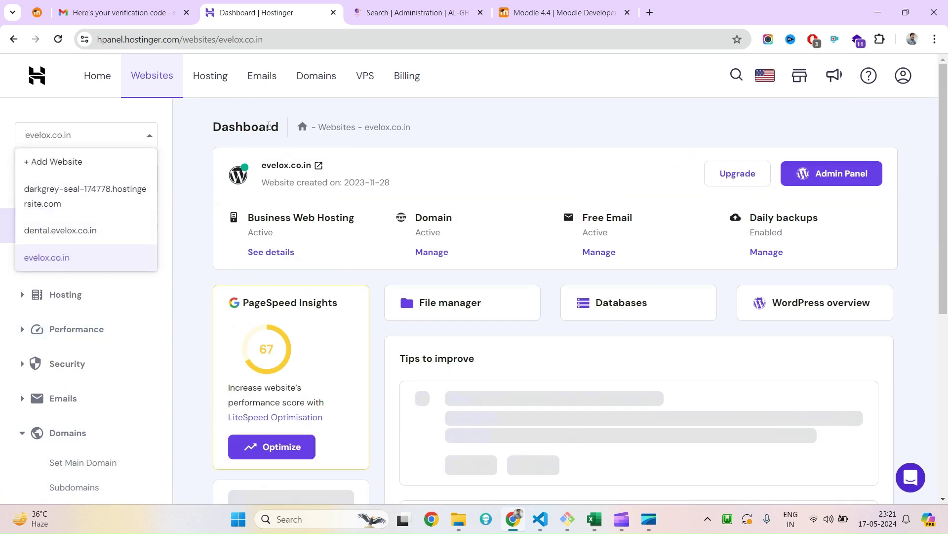
{"action": "left_click", "coordinate": [334, 117]}
Open Hostinger's File Manager with access to the files of evelox.co.in only.
{"action": "scroll", "coordinate": [196, 379], "scroll_direction": "down", "scroll_amount": 5}
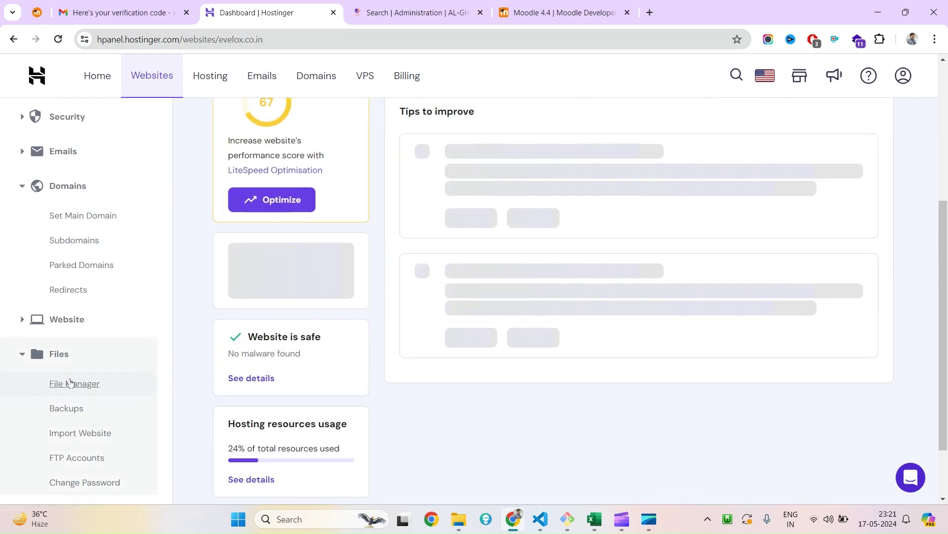
{"action": "left_click", "coordinate": [82, 393]}
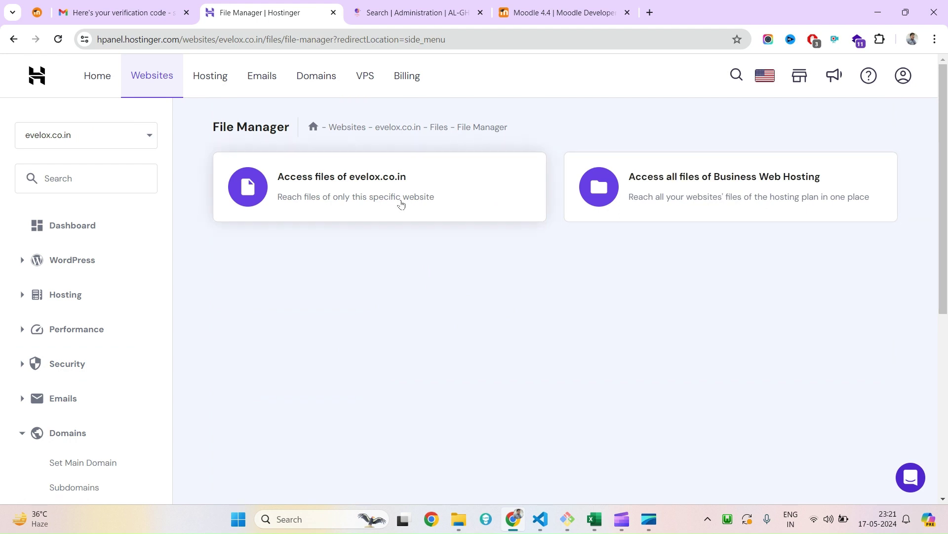
{"action": "double_click", "coordinate": [417, 197]}
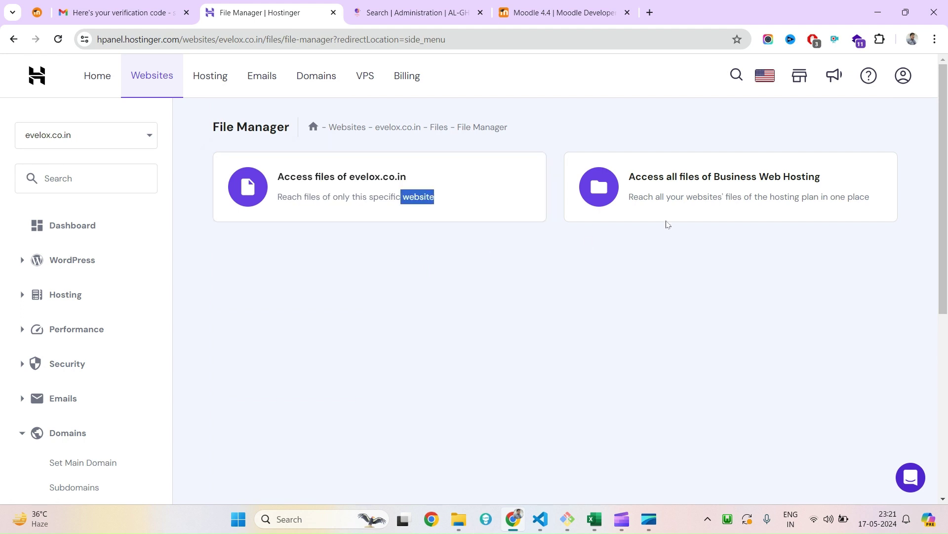
{"action": "left_click", "coordinate": [424, 172]}
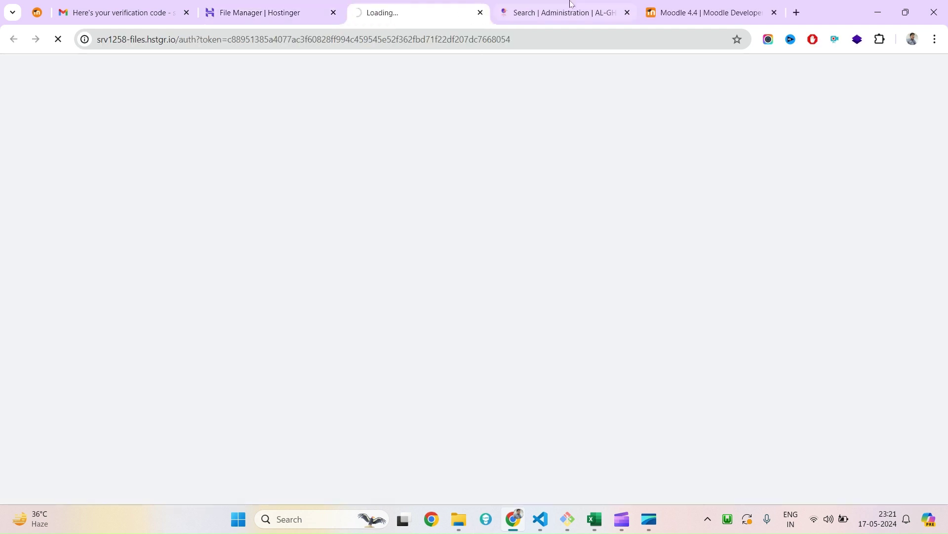
Open the public_html folder in the file browser and select the lms folder.
{"action": "left_click", "coordinate": [571, 4]}
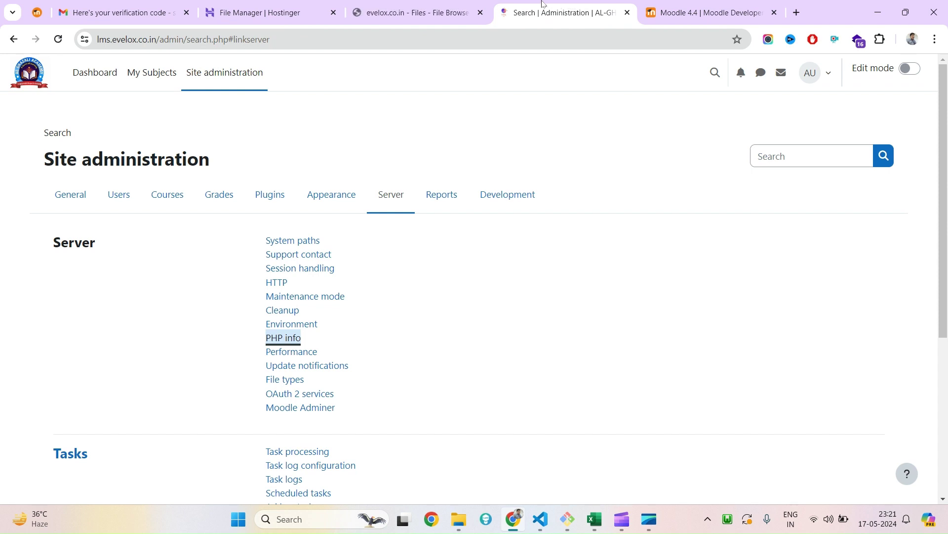
{"action": "left_click", "coordinate": [417, 6]}
{"action": "double_click", "coordinate": [194, 174]}
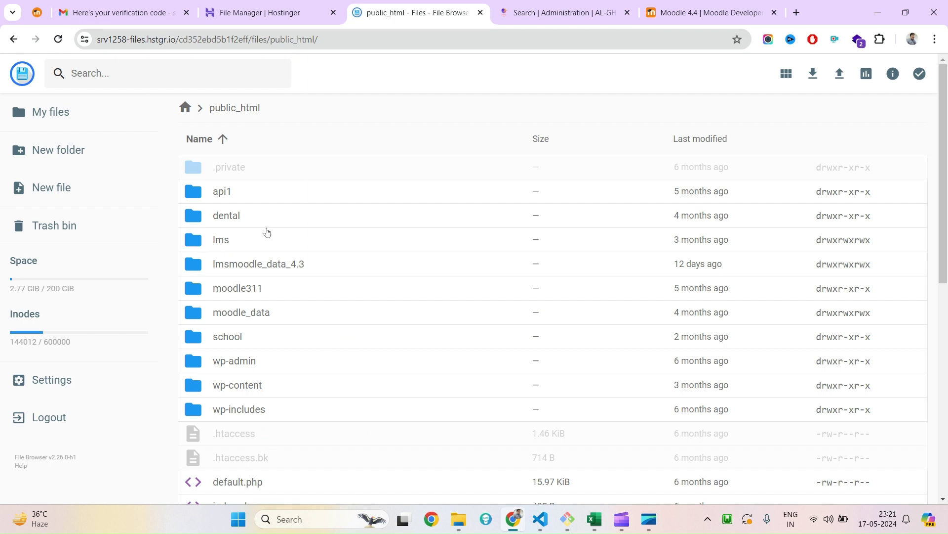
{"action": "left_click", "coordinate": [259, 247]}
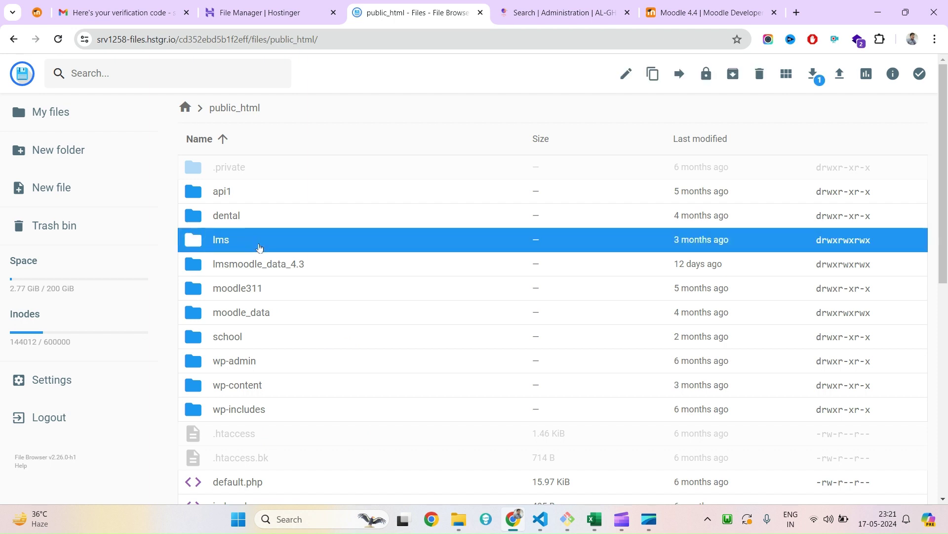
Check the Moodle site's address for its subdomain, and open the matching lms folder in public_html.
{"action": "left_click", "coordinate": [536, 13]}
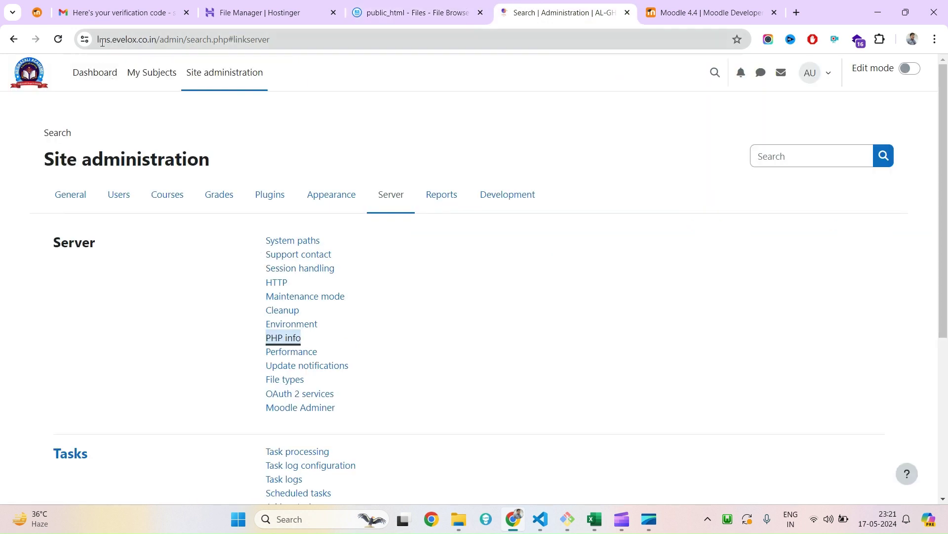
{"action": "left_click", "coordinate": [415, 12]}
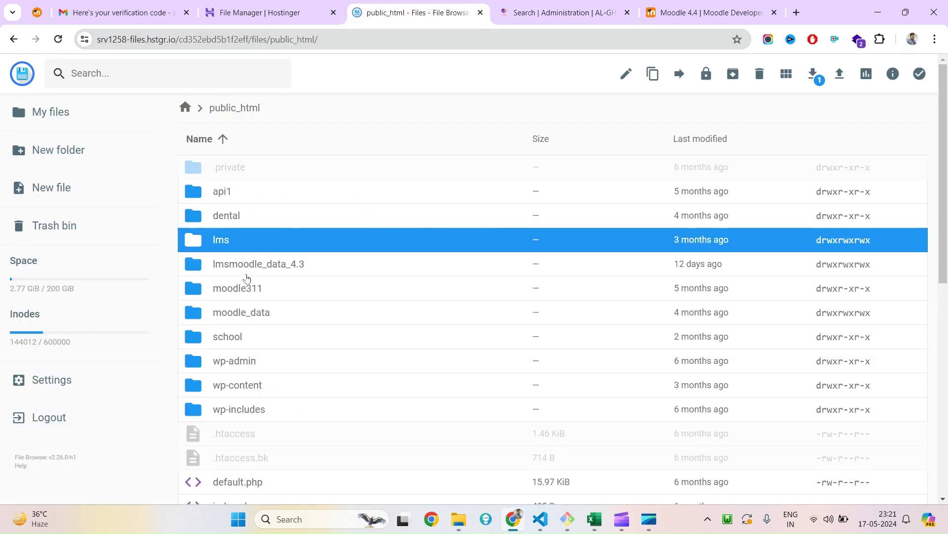
{"action": "double_click", "coordinate": [216, 246]}
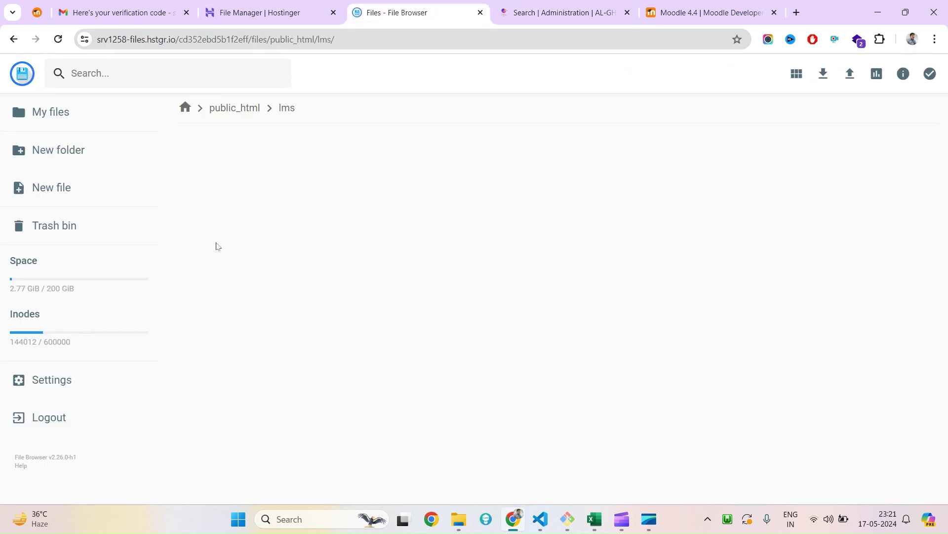
{"action": "scroll", "coordinate": [260, 425], "scroll_direction": "down", "scroll_amount": 9}
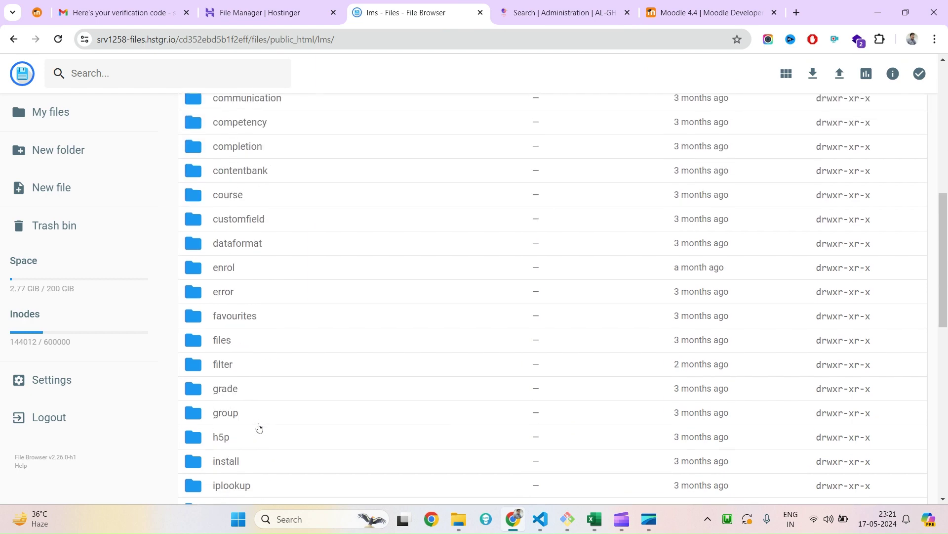
Switch to the Excel checklist and select cell E6 beside the database file entry.
{"action": "left_click", "coordinate": [596, 524]}
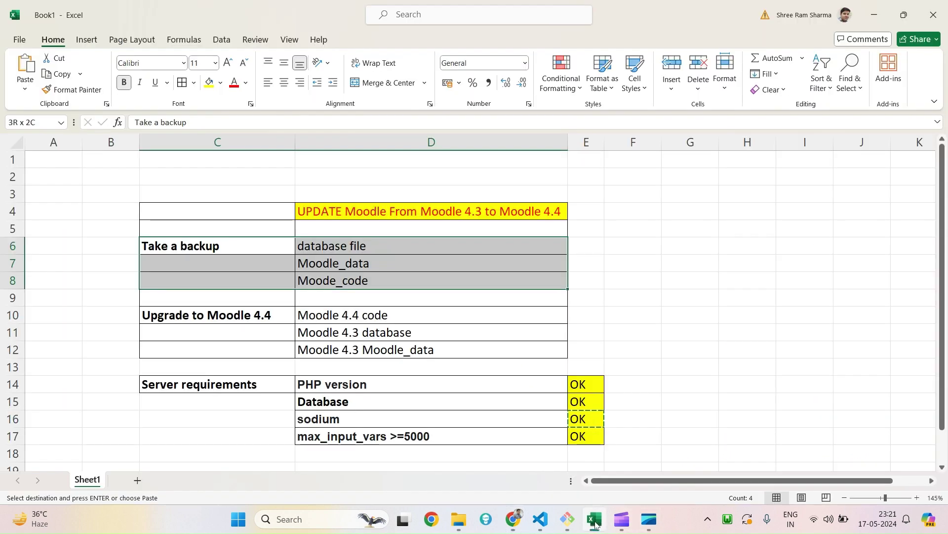
{"action": "left_click", "coordinate": [586, 247]}
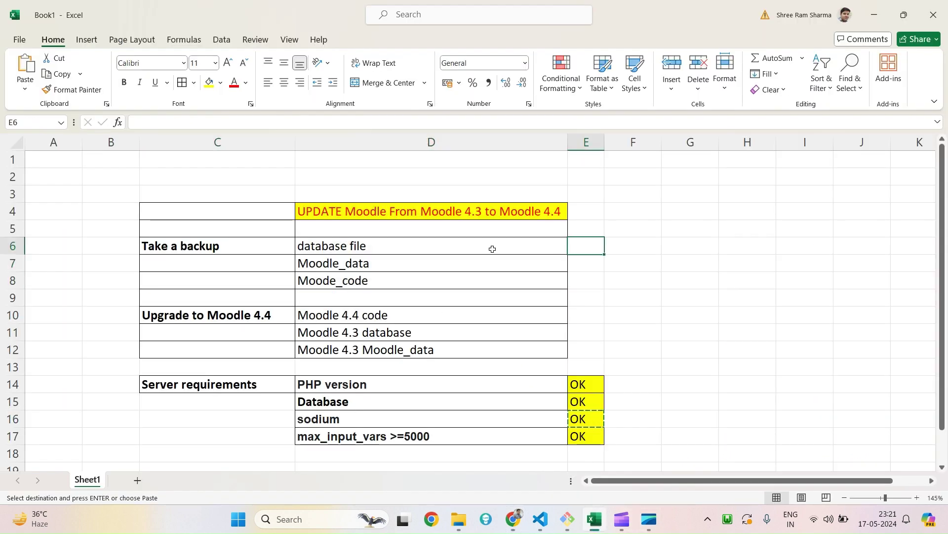
{"action": "double_click", "coordinate": [446, 240]}
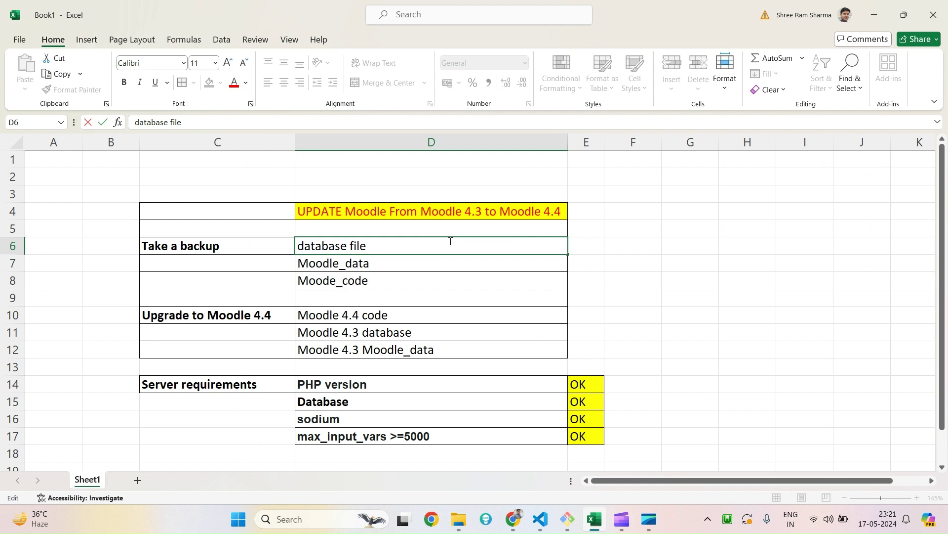
{"action": "key", "text": "Tab"}
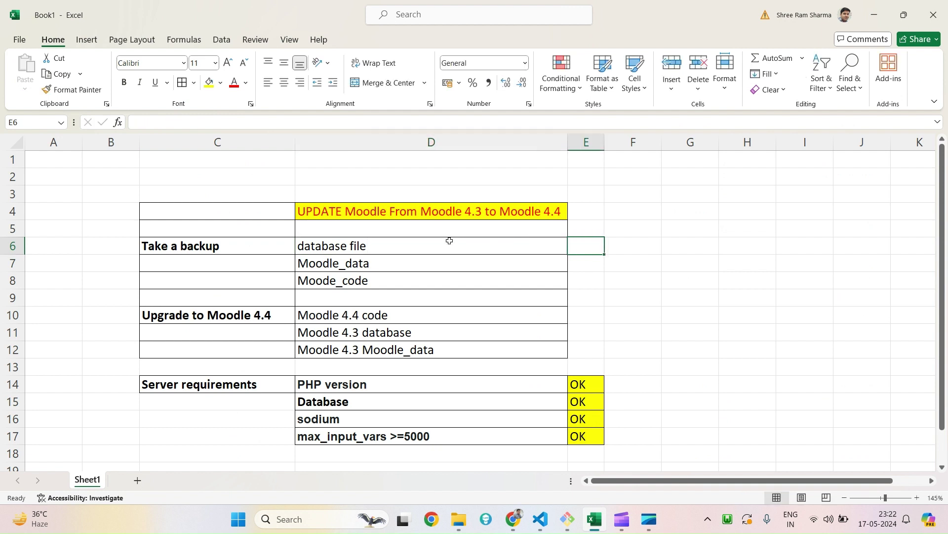
Try to enter "==> SQL file" in cell E6, then undo the entry.
{"action": "type", "text": "=="}
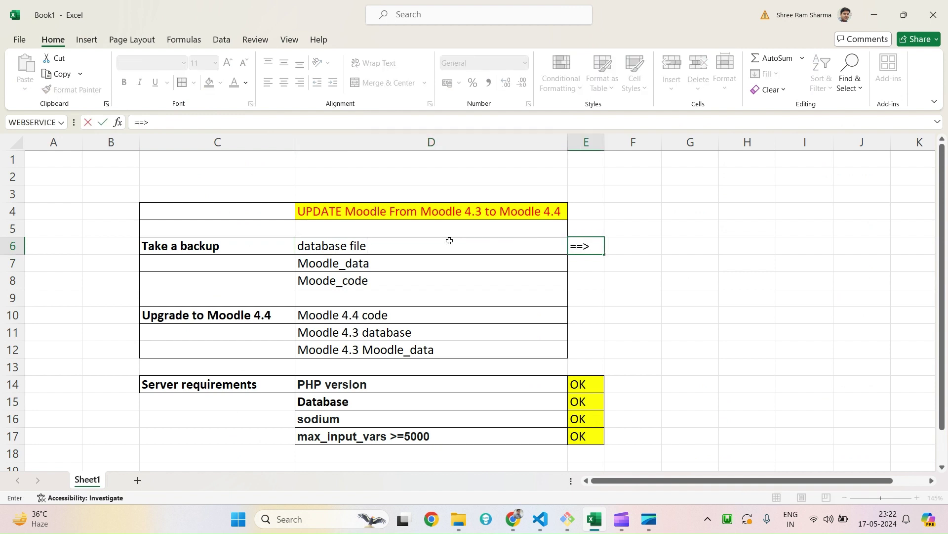
{"action": "type", "text": "> SQL file"}
{"action": "key", "text": "Return"}
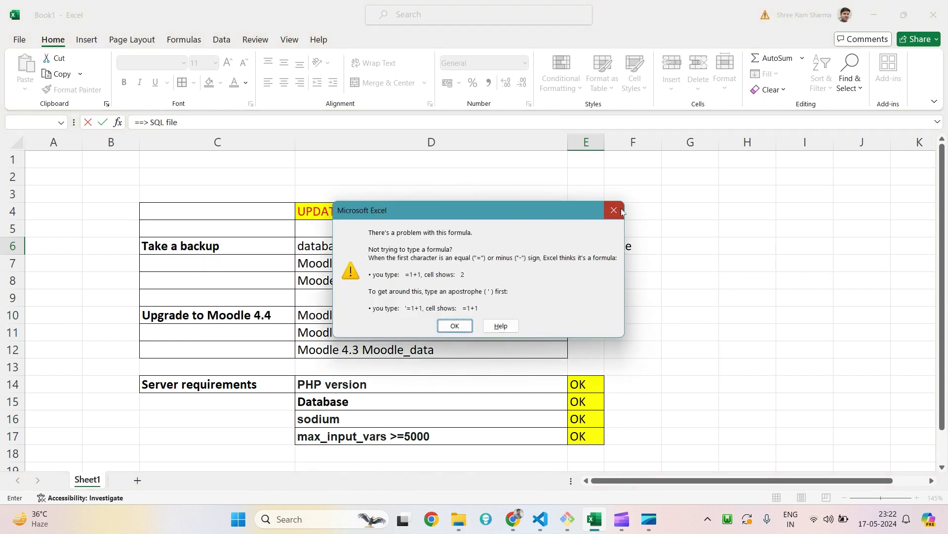
{"action": "key", "text": "Return"}
{"action": "left_click_drag", "start_coordinate": [590, 142], "coordinate": [612, 138]}
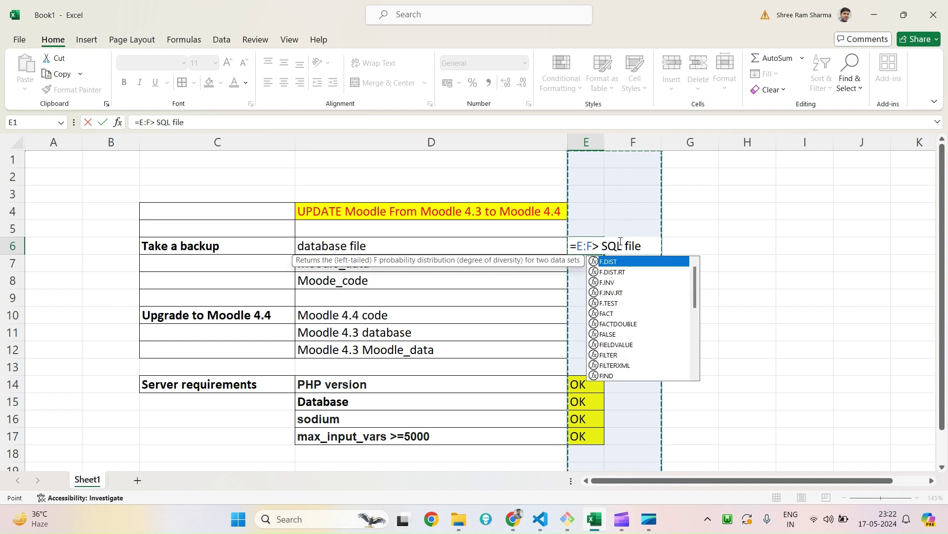
{"action": "key", "text": "shift+Left"}
{"action": "key", "text": "Return"}
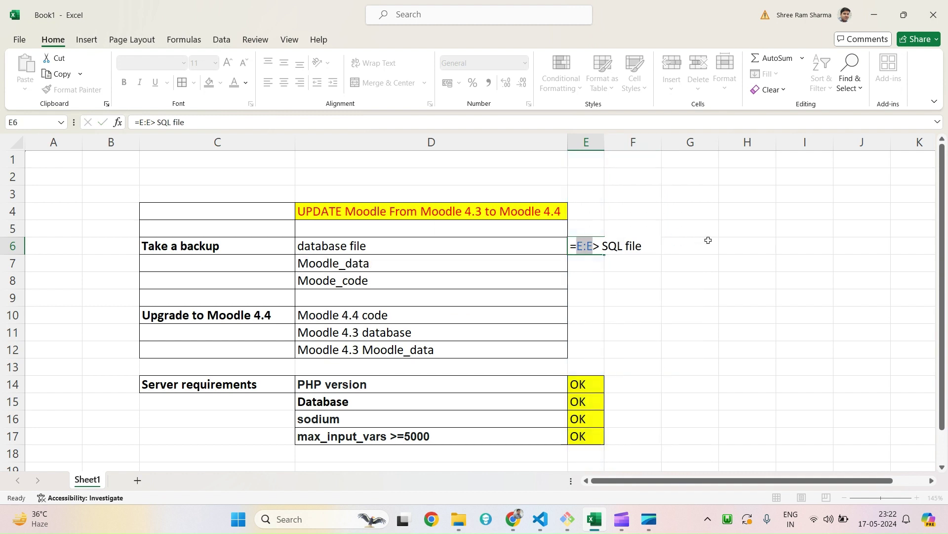
{"action": "left_click", "coordinate": [712, 239]}
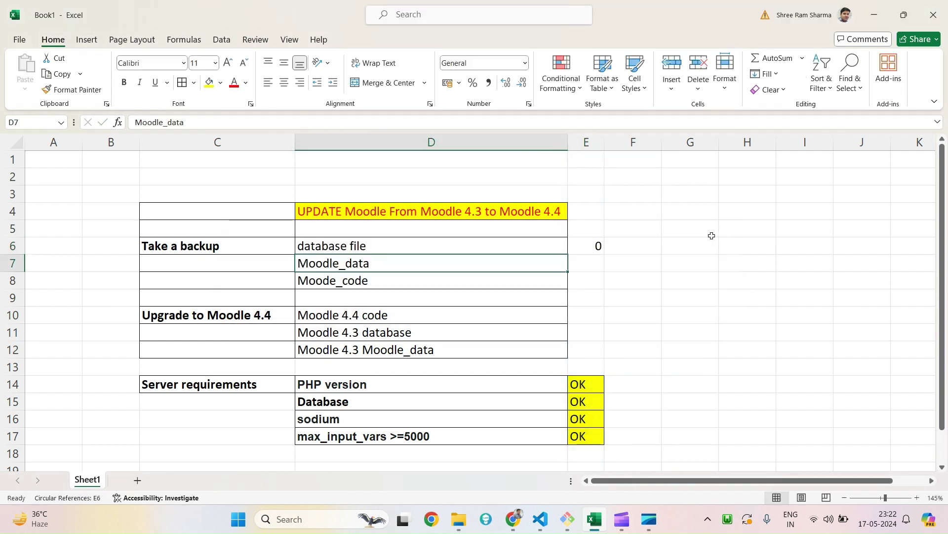
{"action": "key", "text": "ctrl+z"}
Enter "SQL file" in E6 and "config.php" in F6 for the database backup, and fit column E to its contents.
{"action": "type", "text": "SQL file"}
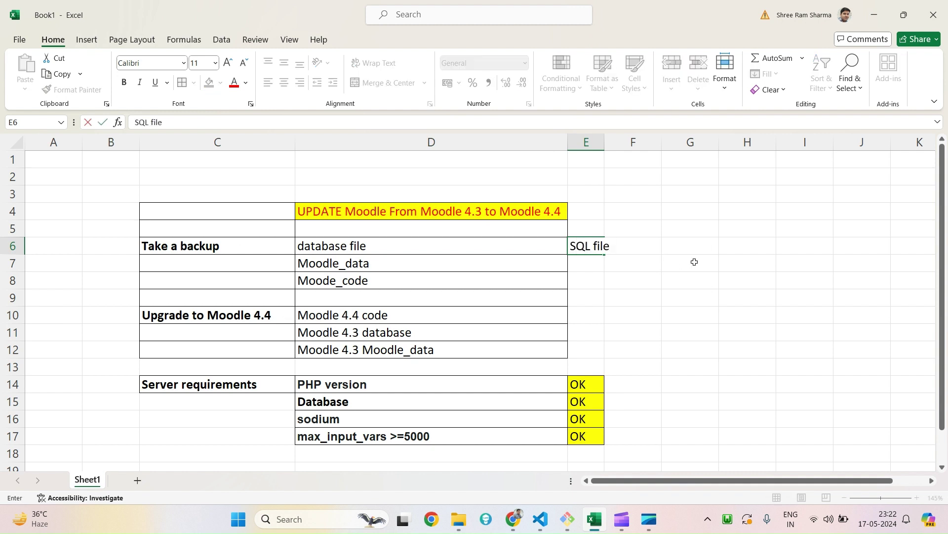
{"action": "key", "text": "Tab"}
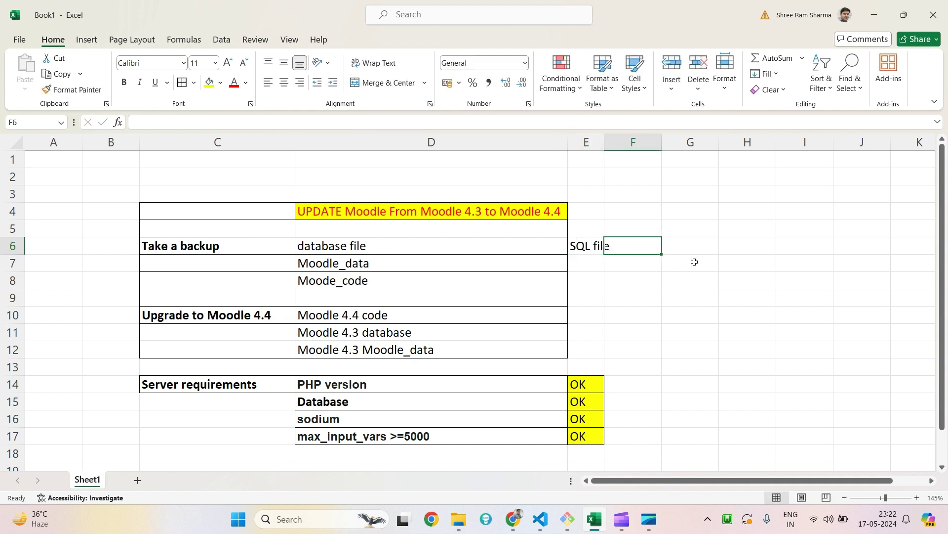
{"action": "type", "text": "config.p"}
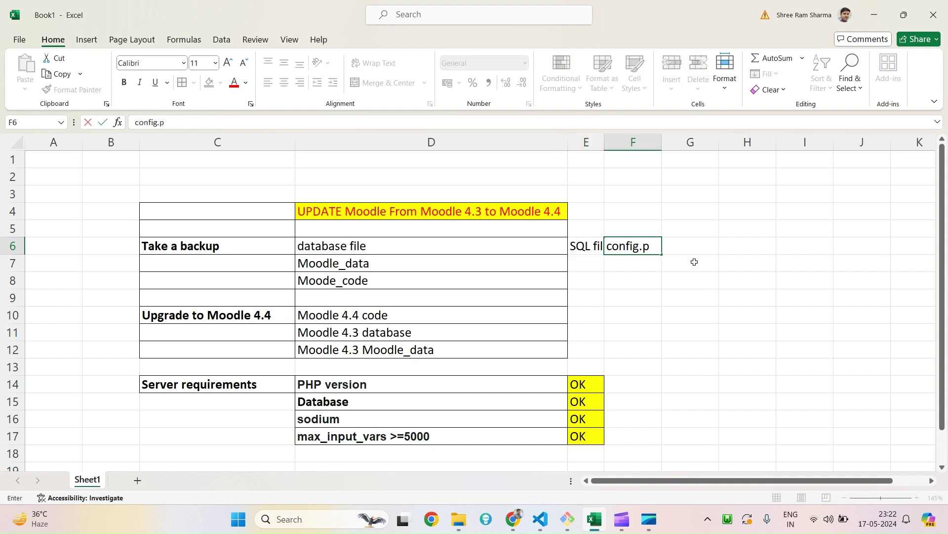
{"action": "type", "text": "hp"}
{"action": "key", "text": "Return"}
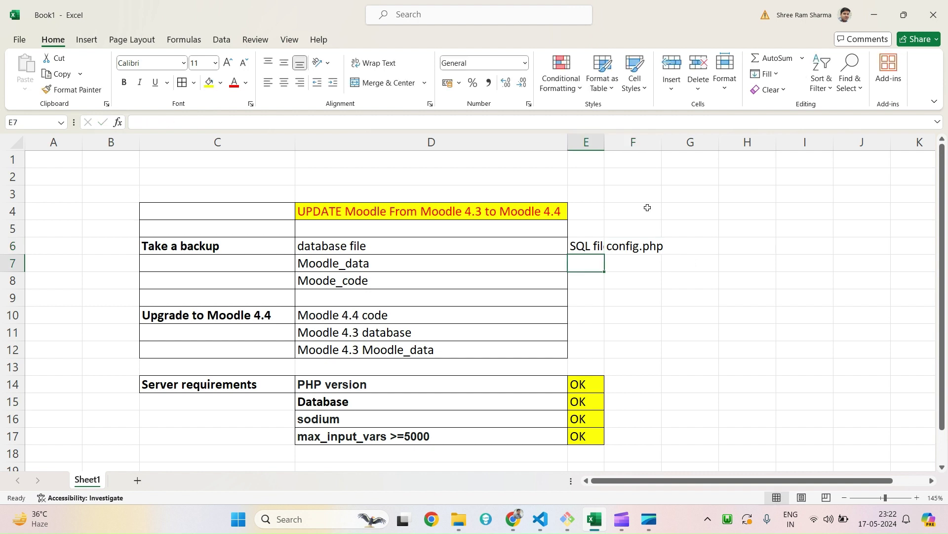
{"action": "double_click", "coordinate": [604, 142]}
{"action": "left_click", "coordinate": [601, 244]}
{"action": "left_click", "coordinate": [633, 245]}
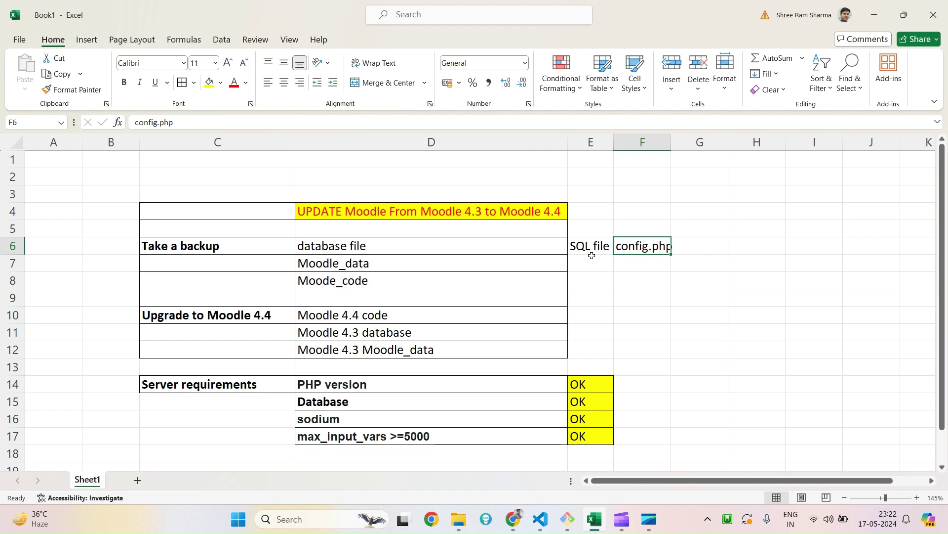
Switch to Chrome and locate config.php in the lms folder by finding "config." on the page.
{"action": "mouse_move", "coordinate": [514, 519]}
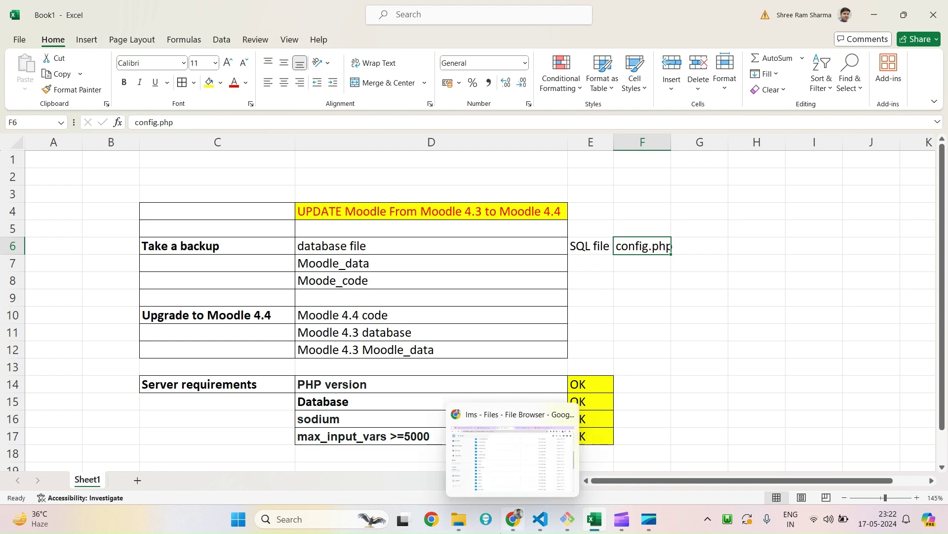
{"action": "left_click", "coordinate": [499, 465]}
{"action": "scroll", "coordinate": [240, 405], "scroll_direction": "down", "scroll_amount": 10}
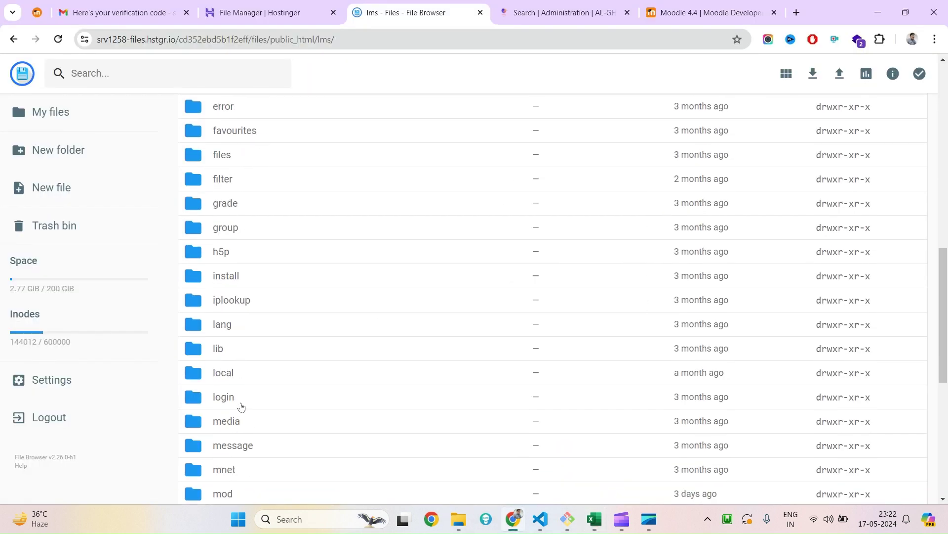
{"action": "key", "text": "ctrl+f"}
{"action": "type", "text": "config."}
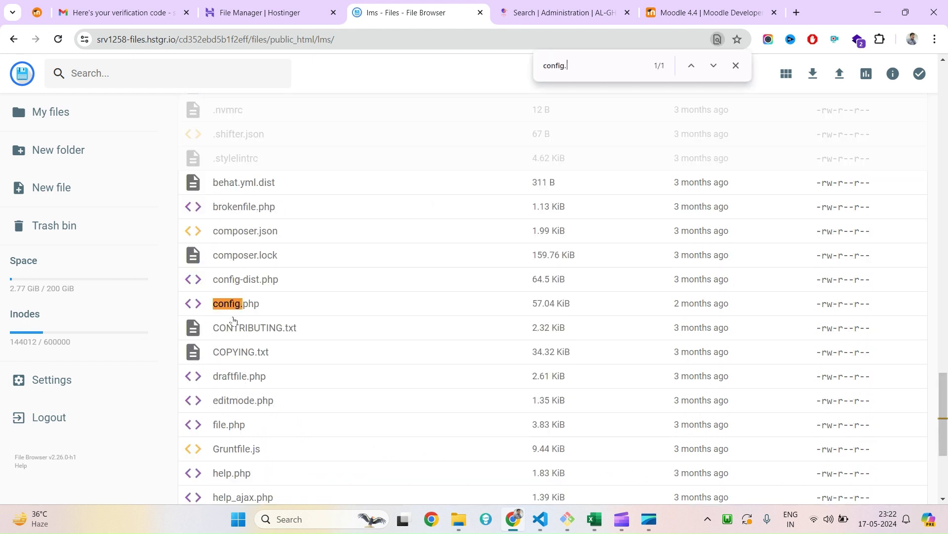
Download config.php from the lms folder and check the file in the local Downloads folder.
{"action": "left_click", "coordinate": [221, 306]}
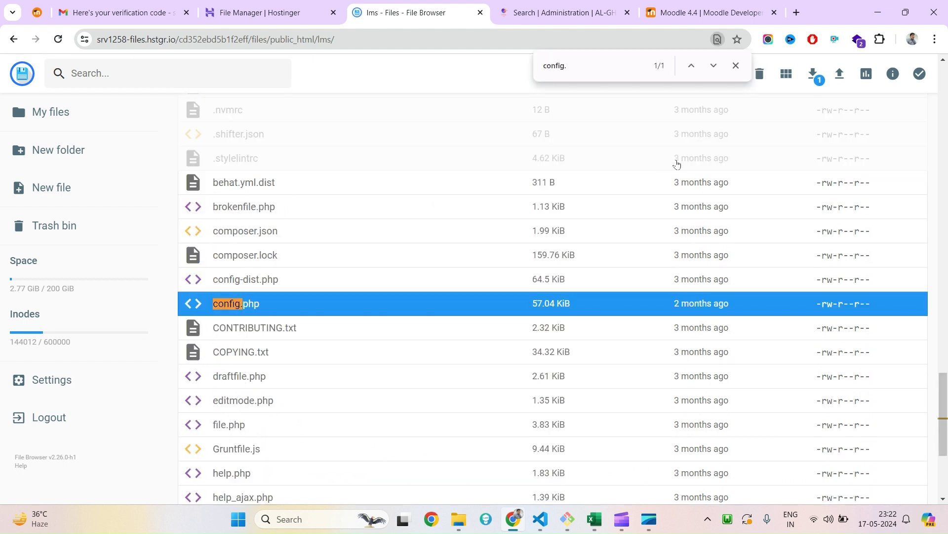
{"action": "left_click", "coordinate": [814, 74]}
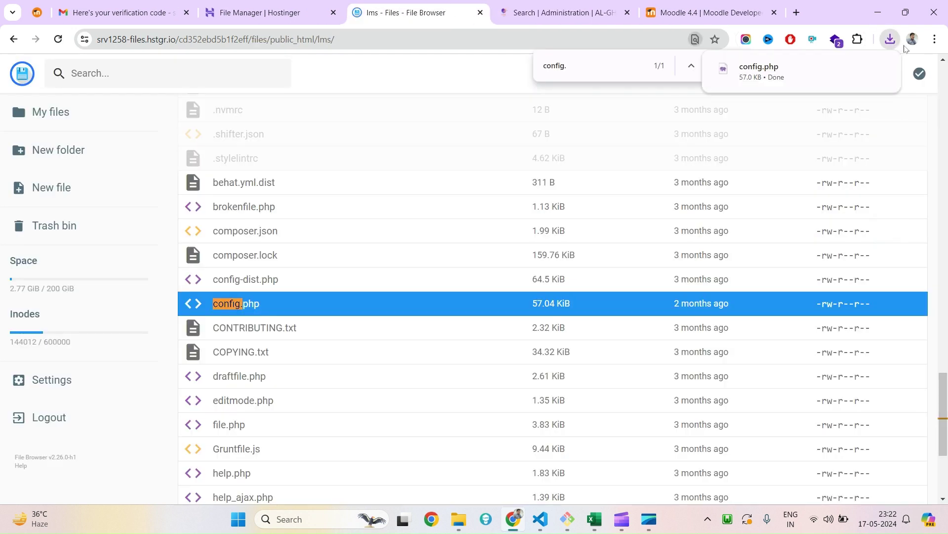
{"action": "left_click", "coordinate": [858, 70]}
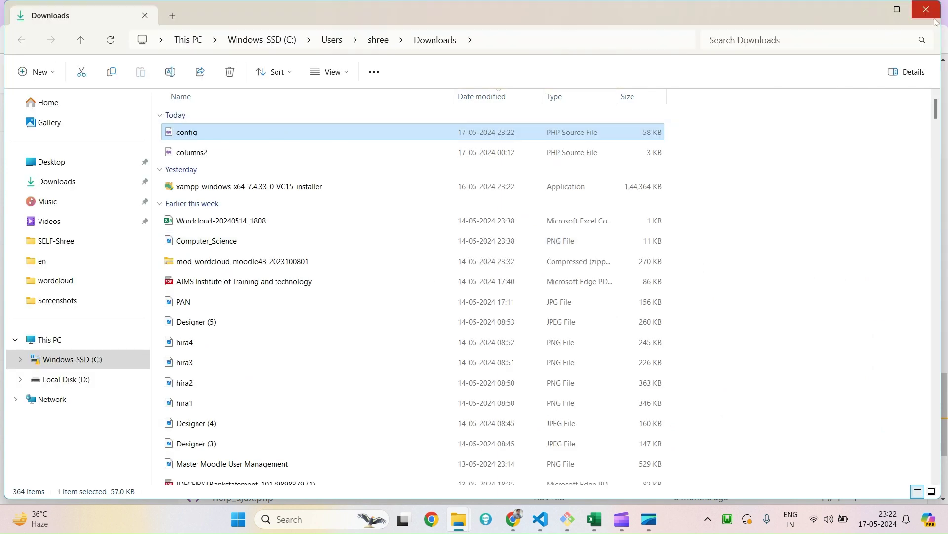
{"action": "left_click", "coordinate": [868, 9]}
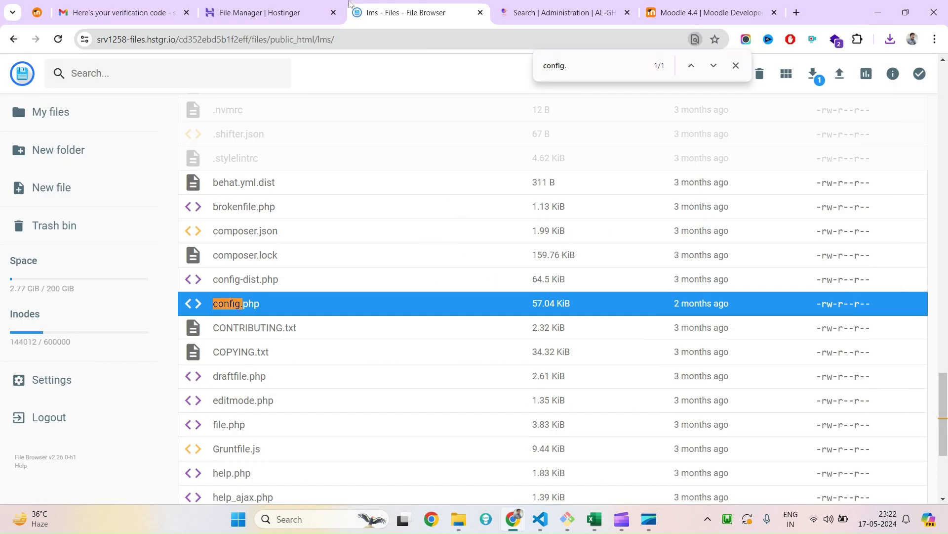
Switch back to the Excel checklist and fit column F to the width of the config.php entry.
{"action": "left_click", "coordinate": [528, 9]}
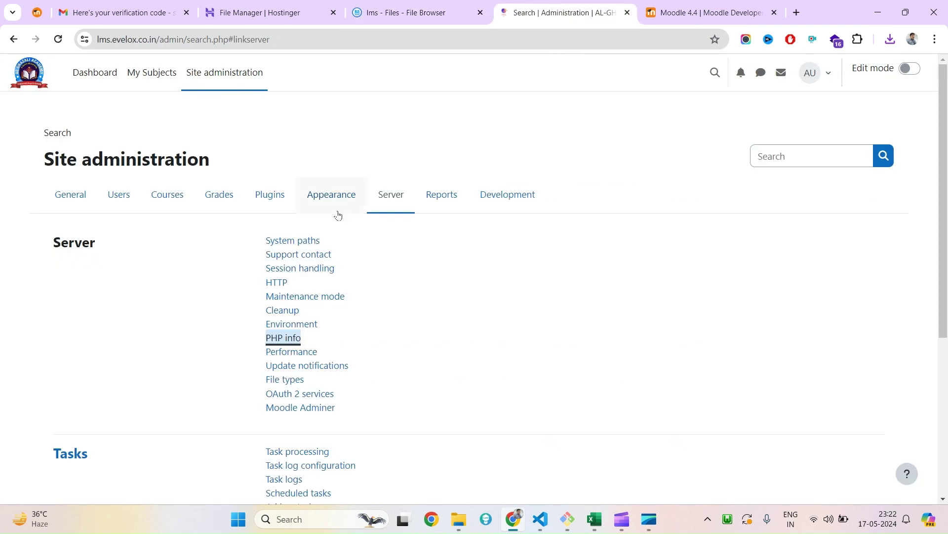
{"action": "left_click", "coordinate": [595, 519]}
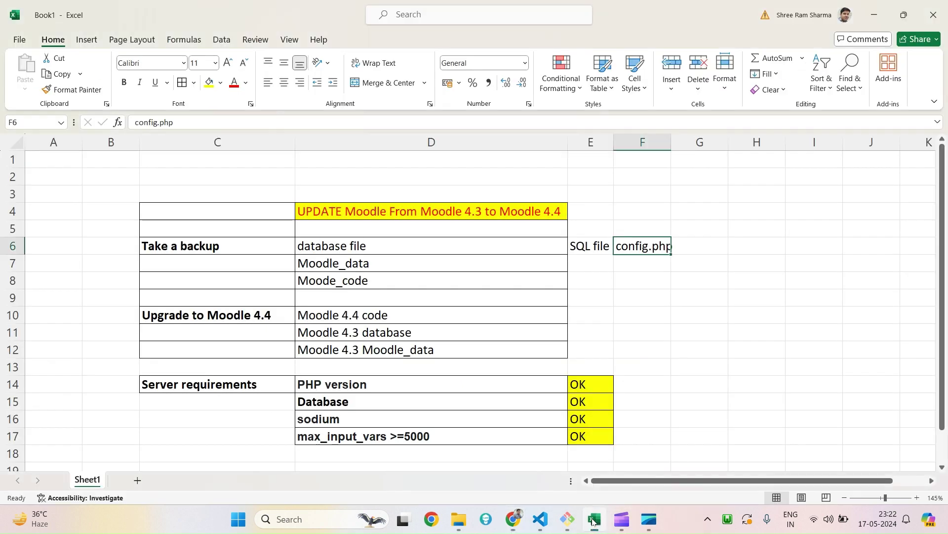
{"action": "left_click_drag", "start_coordinate": [614, 249], "coordinate": [646, 249]}
{"action": "double_click", "coordinate": [672, 145]}
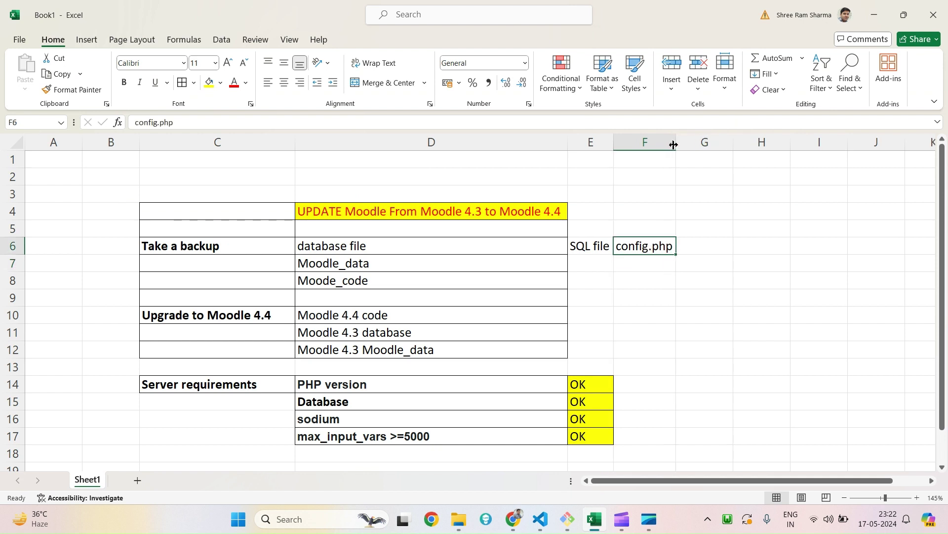
Mark the config.php backup as done by entering "ok" in cell G6.
{"action": "left_click", "coordinate": [651, 265]}
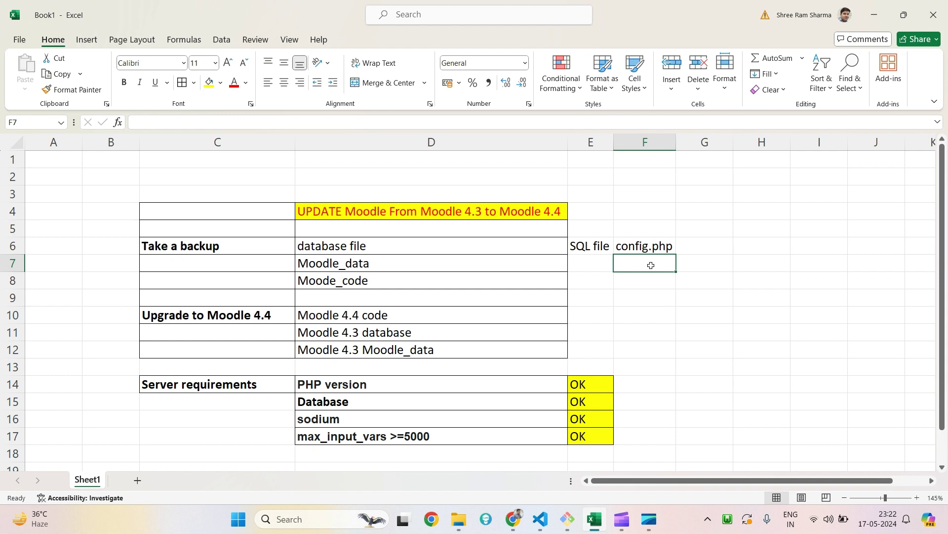
{"action": "key", "text": "Up"}
{"action": "key", "text": "Right"}
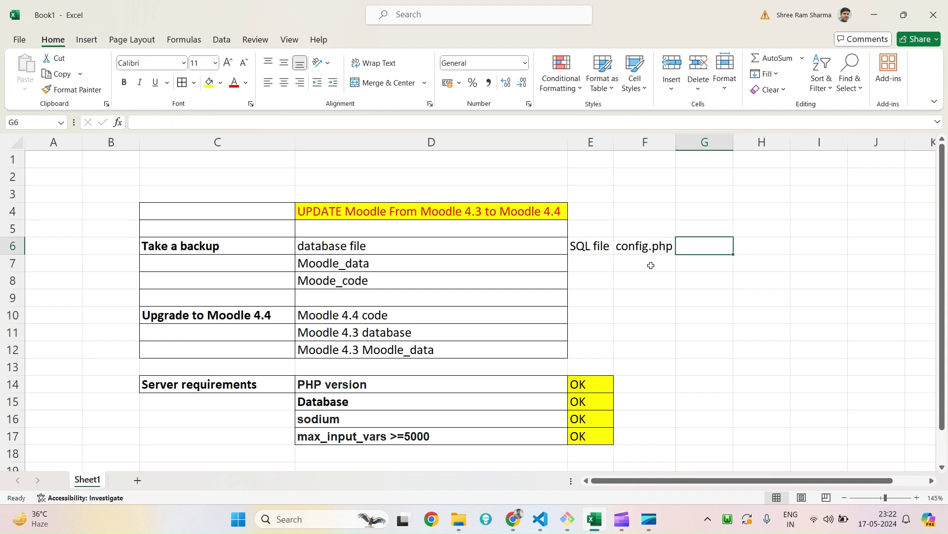
{"action": "type", "text": "ok"}
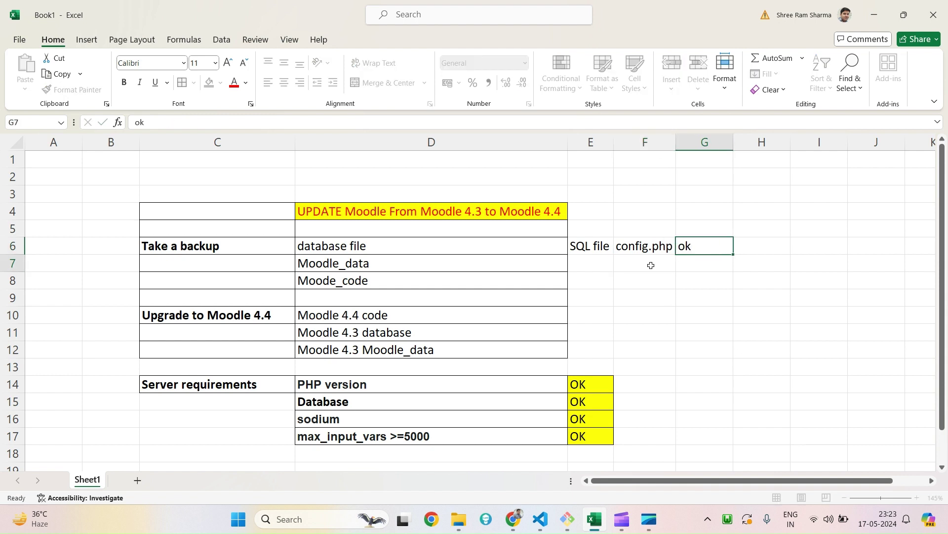
{"action": "key", "text": "Return"}
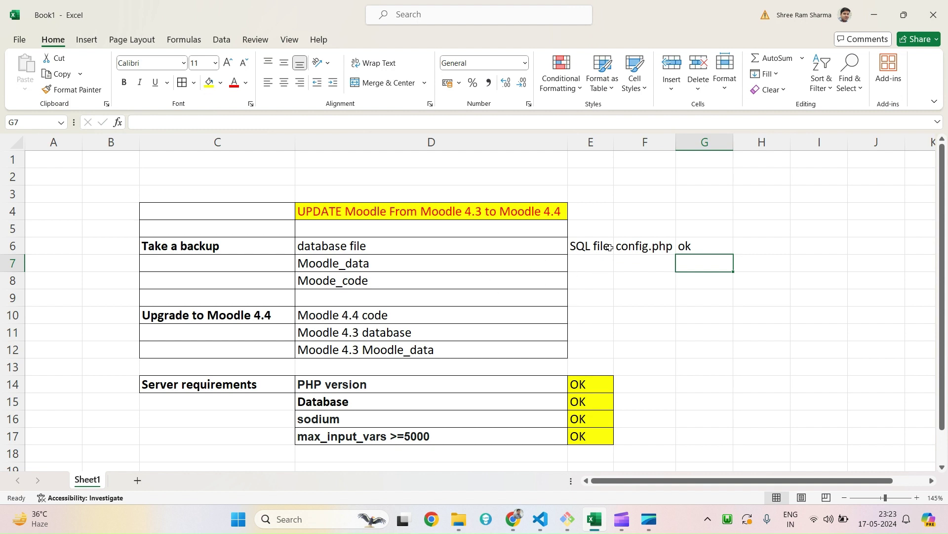
Move the "config.php" entry from cell F6 to cell D9, at the end of the backup list.
{"action": "left_click", "coordinate": [610, 247]}
{"action": "left_click", "coordinate": [651, 247]}
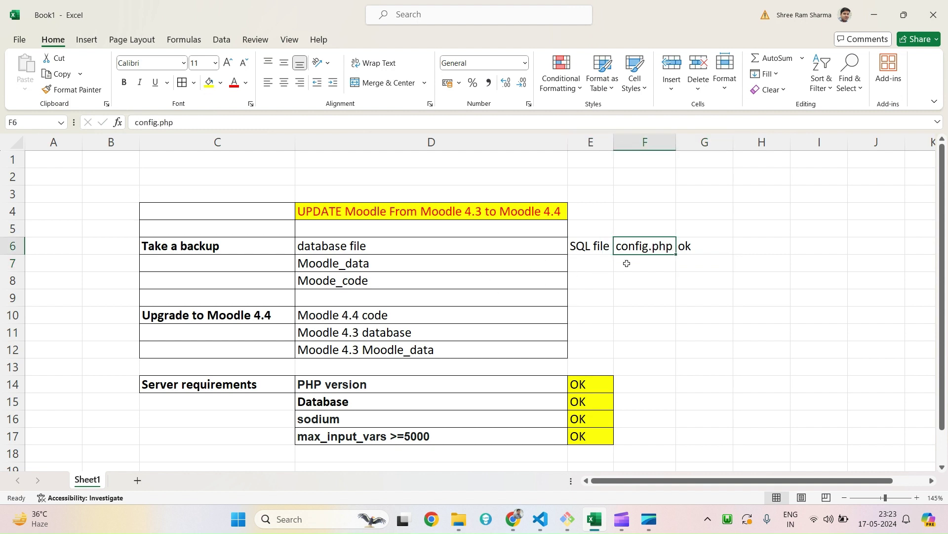
{"action": "key", "text": "ctrl+x"}
{"action": "left_click", "coordinate": [360, 298]}
{"action": "key", "text": "ctrl+v"}
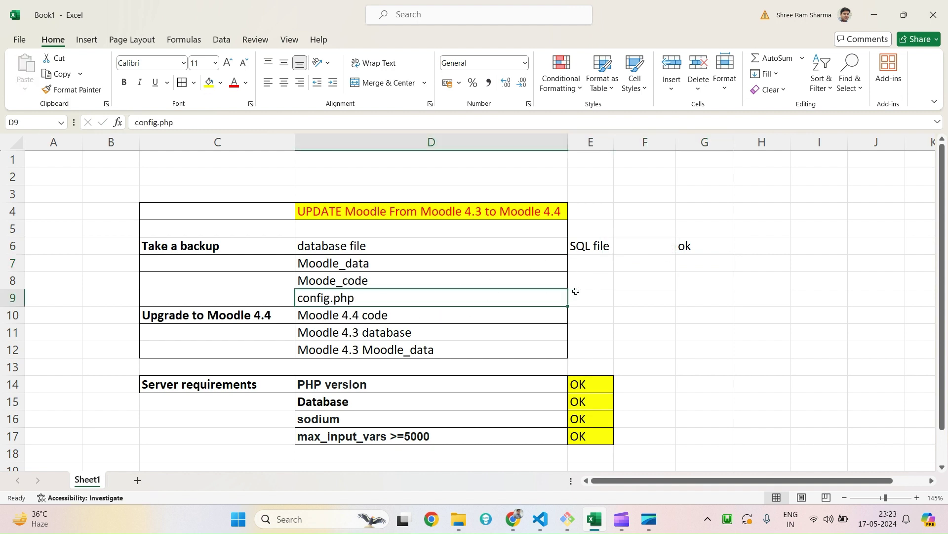
Put the "ok" mark from cell G6 into cell E9 beside the config.php entry.
{"action": "left_click", "coordinate": [576, 291]}
{"action": "left_click", "coordinate": [690, 247]}
{"action": "key", "text": "ctrl+x"}
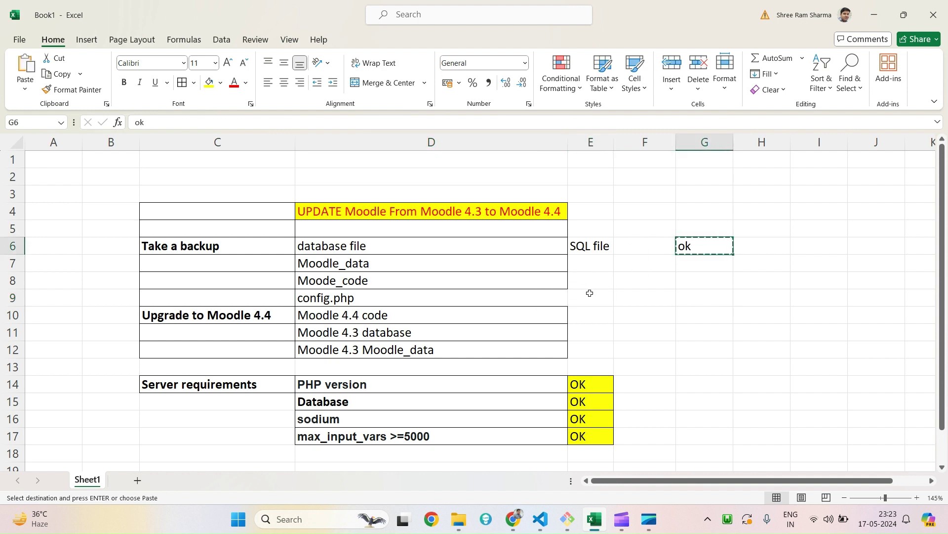
{"action": "left_click", "coordinate": [590, 293]}
{"action": "key", "text": "ctrl+v"}
Apply the bordered formatting of cell D6 to the backup status cells E6:E9 with Format Painter.
{"action": "left_click", "coordinate": [470, 250]}
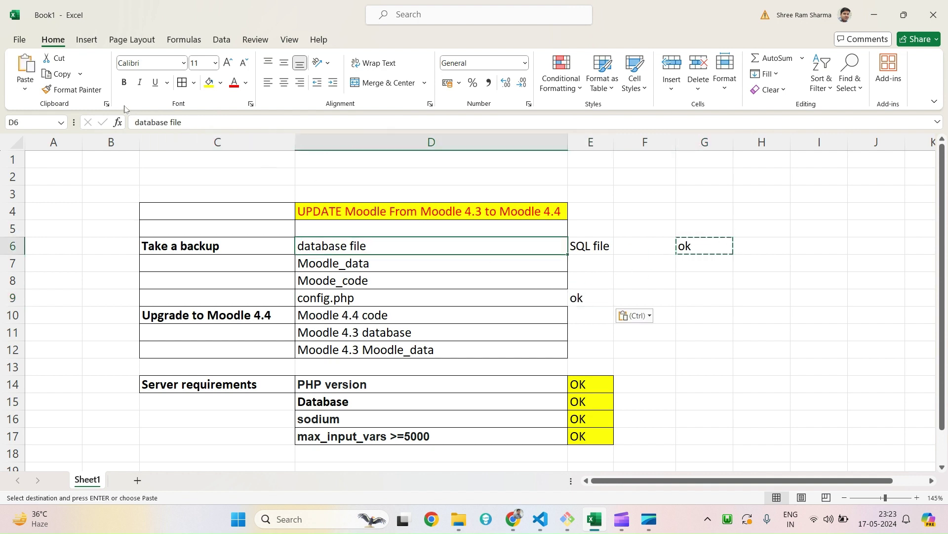
{"action": "left_click", "coordinate": [74, 90]}
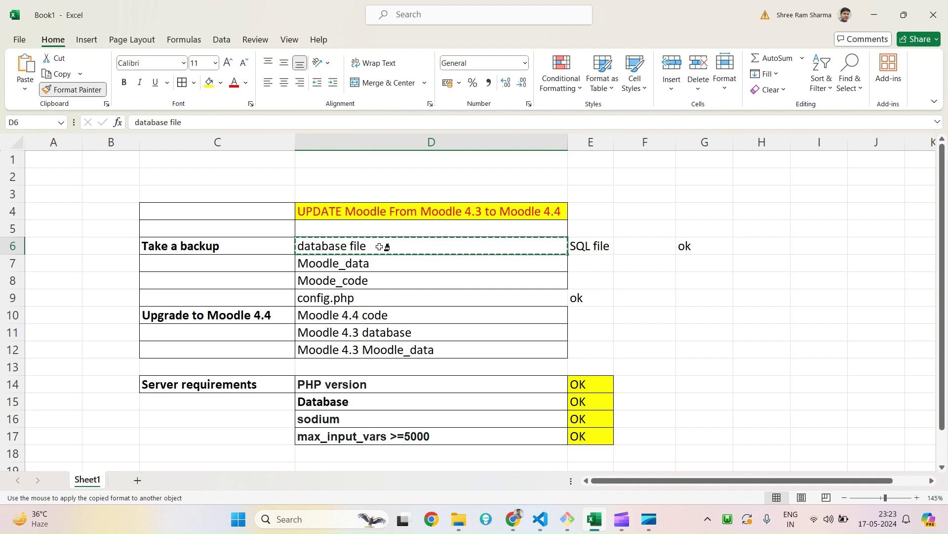
{"action": "mouse_move", "coordinate": [383, 245]}
{"action": "left_mouse_down"}
{"action": "mouse_move", "coordinate": [393, 301]}
{"action": "mouse_move", "coordinate": [419, 309]}
{"action": "mouse_move", "coordinate": [593, 299]}
{"action": "mouse_move", "coordinate": [609, 252]}
{"action": "left_mouse_up"}
{"action": "left_click", "coordinate": [596, 248]}
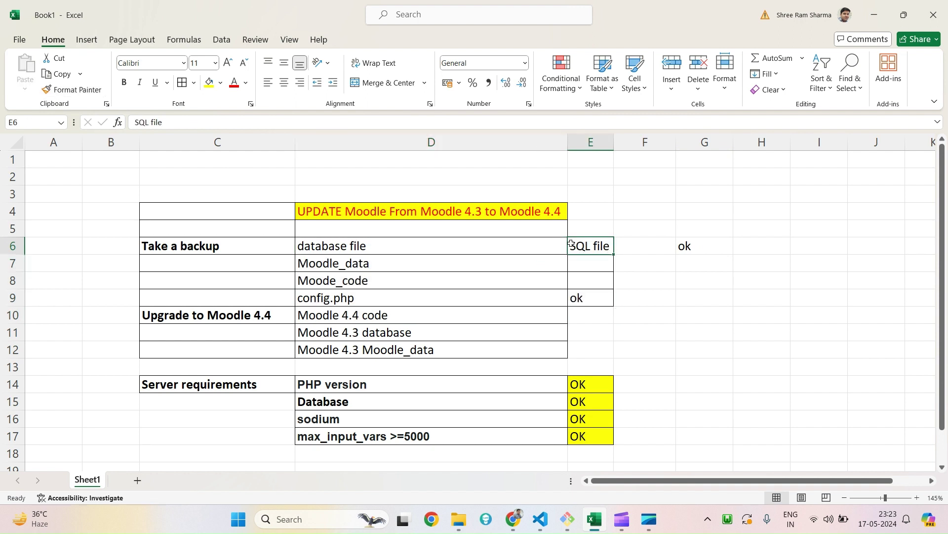
Clear "SQL file" from cell E6 and extend the text in D6 to "database file (SQL file)".
{"action": "double_click", "coordinate": [592, 245]}
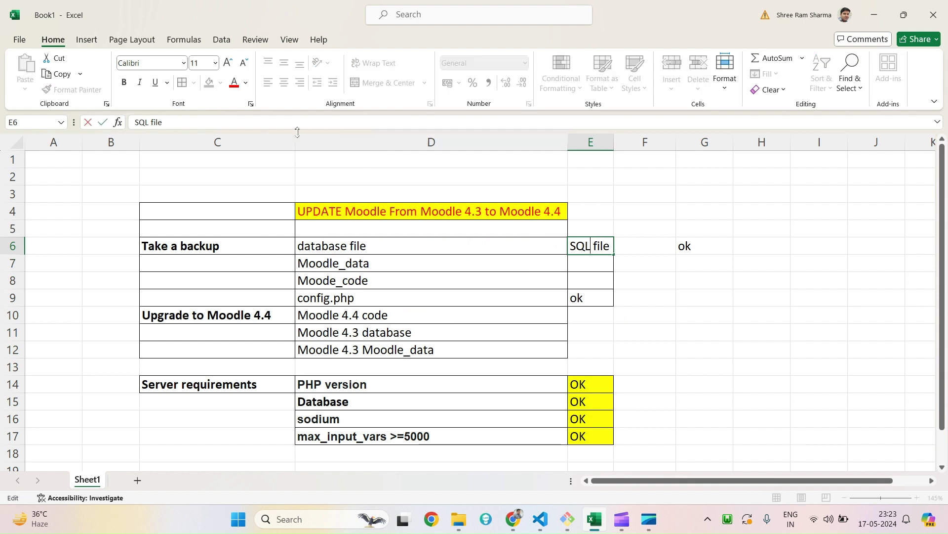
{"action": "left_click_drag", "start_coordinate": [164, 121], "coordinate": [113, 122]}
{"action": "key", "text": "Delete"}
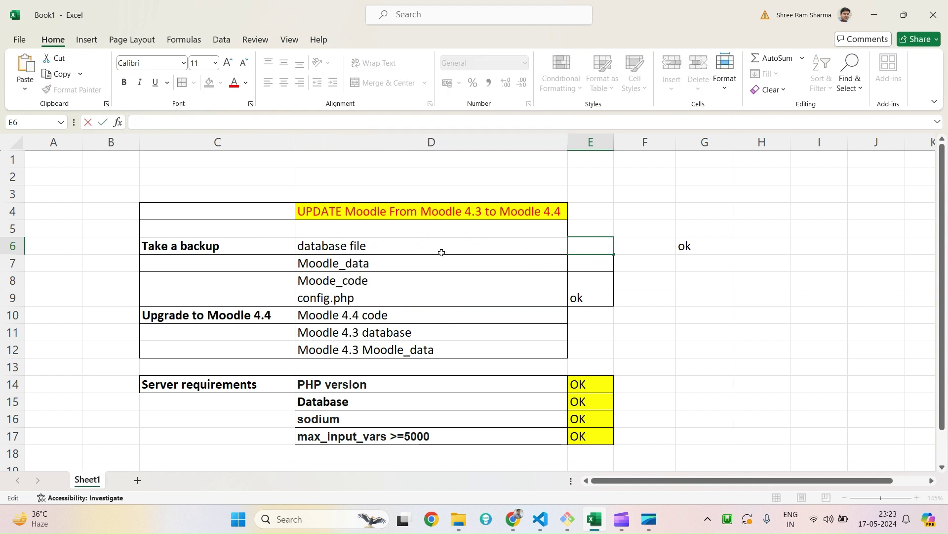
{"action": "left_click", "coordinate": [428, 243]}
{"action": "double_click", "coordinate": [428, 243]}
{"action": "type", "text": "(SQL file"}
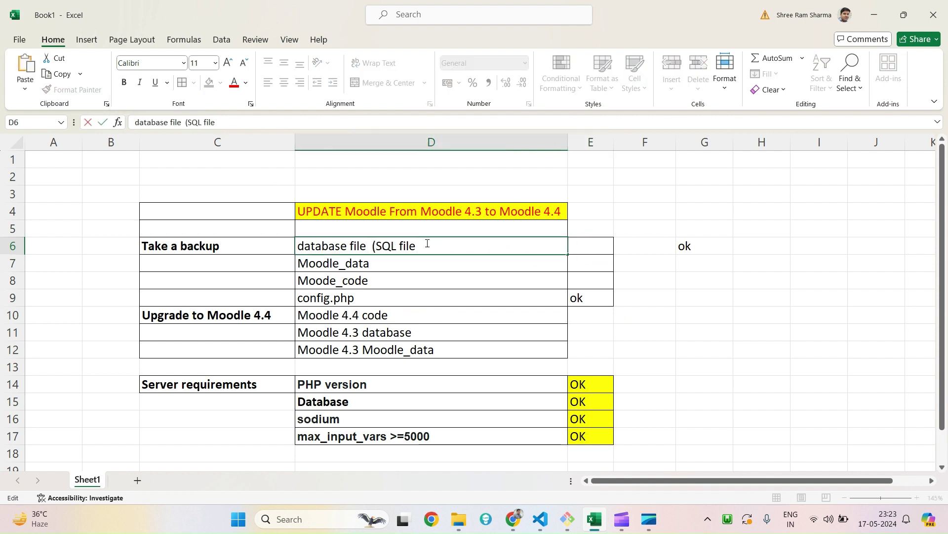
{"action": "type", "text": ")"}
{"action": "key", "text": "Return"}
{"action": "key", "text": "ctrl+s"}
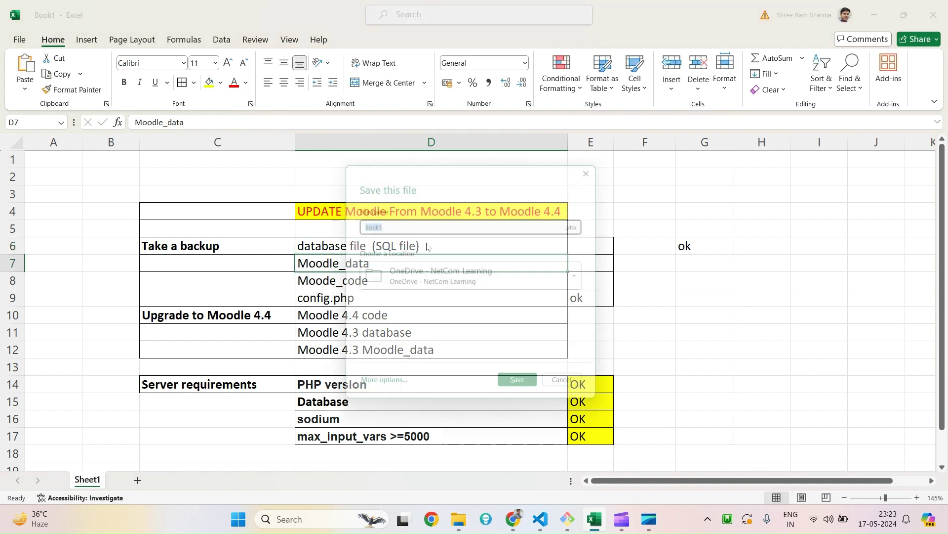
{"action": "left_click", "coordinate": [576, 392]}
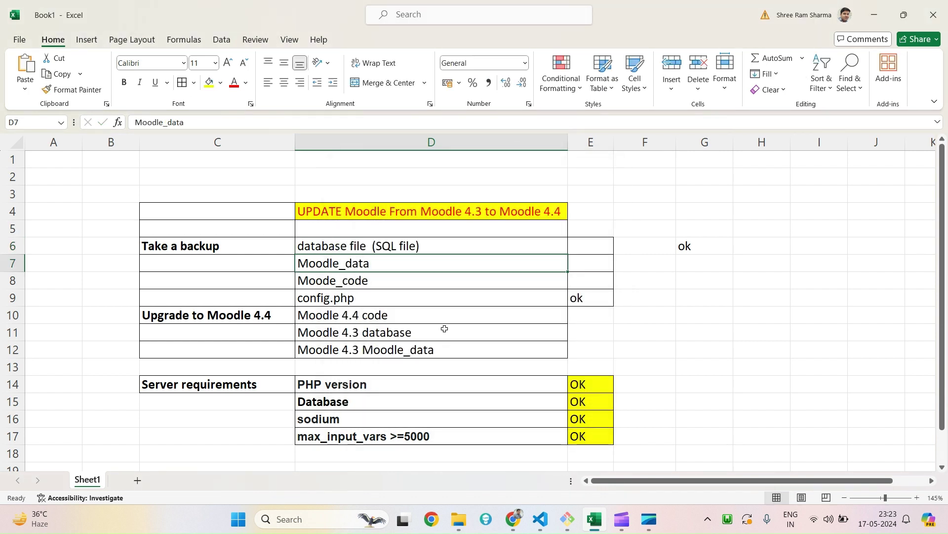
Switch to Chrome and open the Moodle Adminer page at lms.evelox.co.in/local/adminer.
{"action": "left_click", "coordinate": [513, 518]}
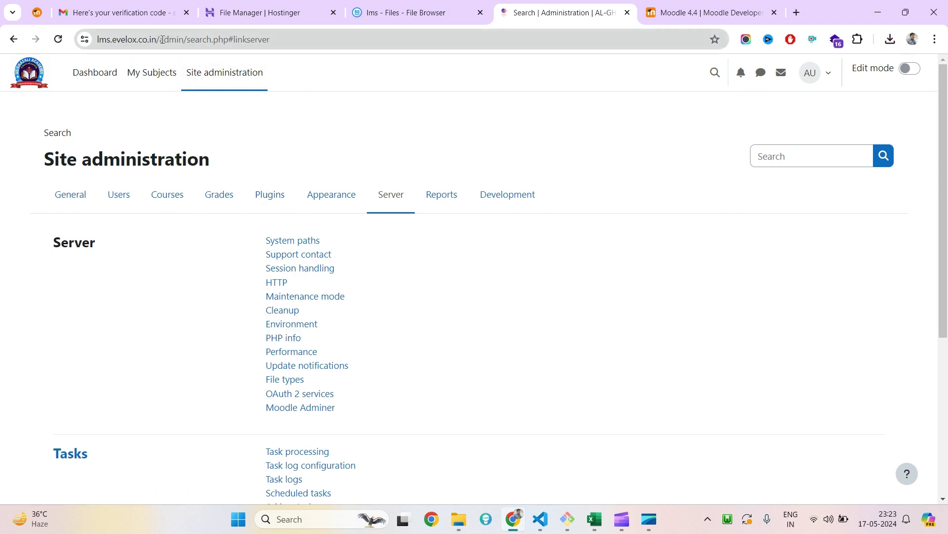
{"action": "left_click_drag", "start_coordinate": [163, 40], "coordinate": [297, 39]}
{"action": "key", "text": "BackSpace"}
{"action": "key", "text": "BackSpace"}
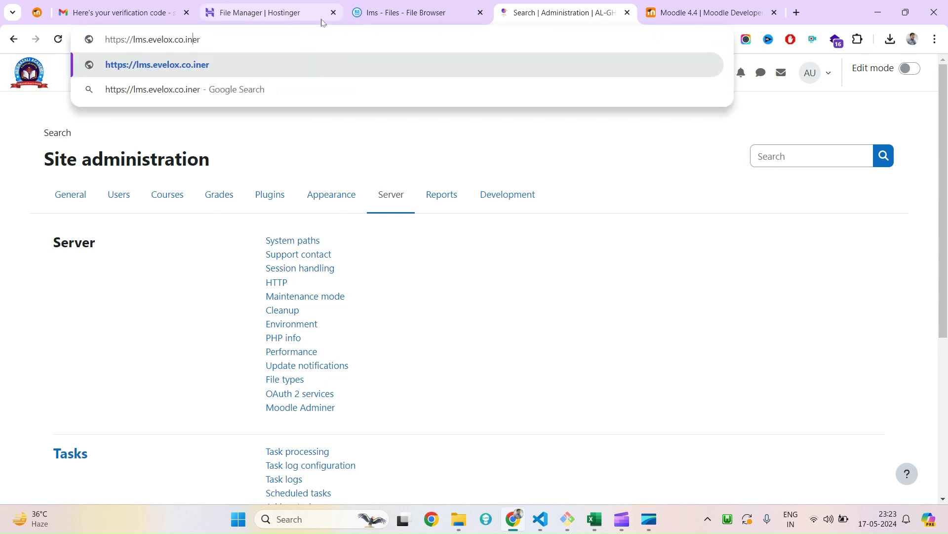
{"action": "key", "text": "Delete"}
{"action": "key", "text": "Delete"}
{"action": "type", "text": "/"}
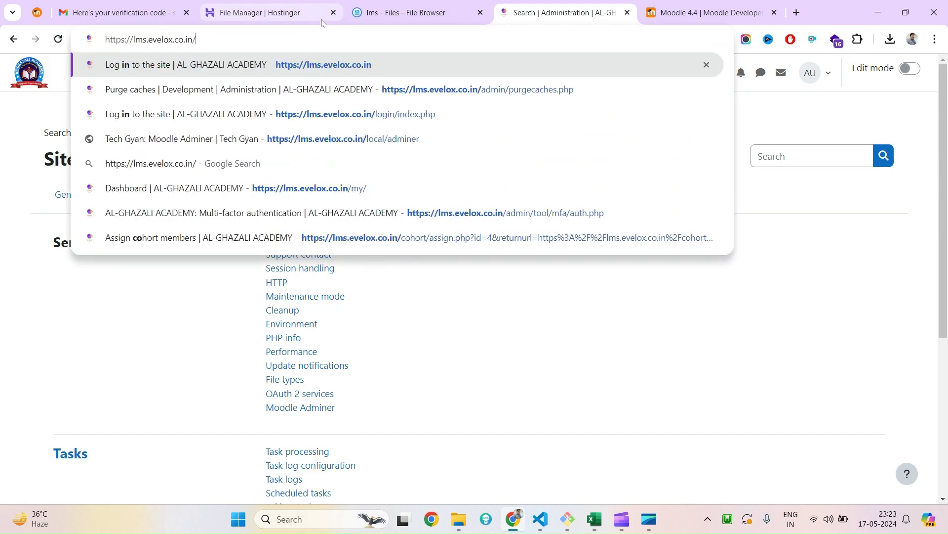
{"action": "type", "text": "local"}
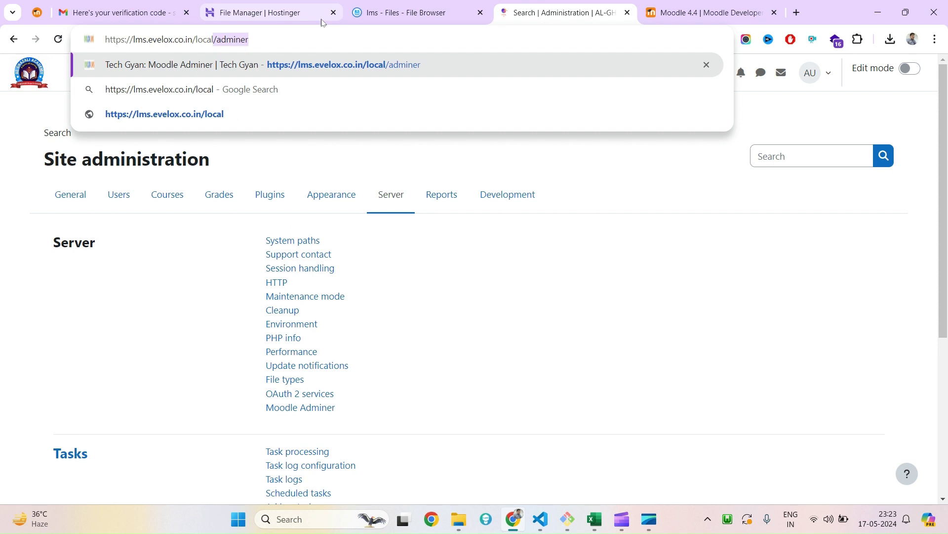
{"action": "key", "text": "Return"}
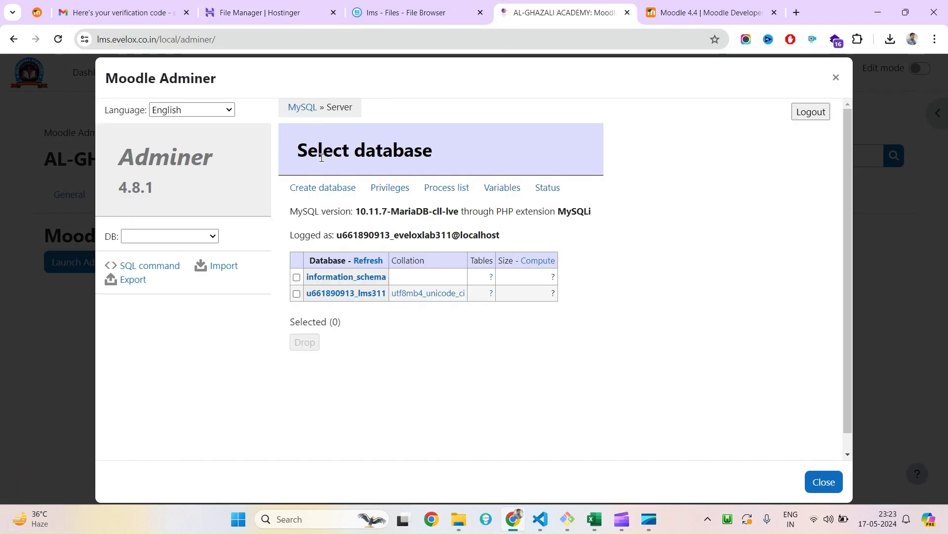
Select the Moodle database whose name ends in lms311 in Adminer.
{"action": "left_click", "coordinate": [159, 235]}
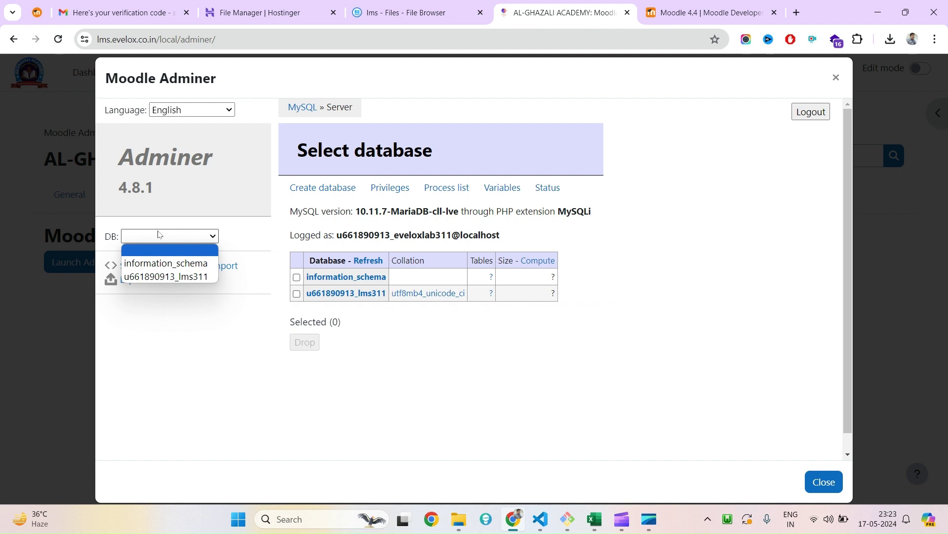
{"action": "left_click", "coordinate": [170, 277]}
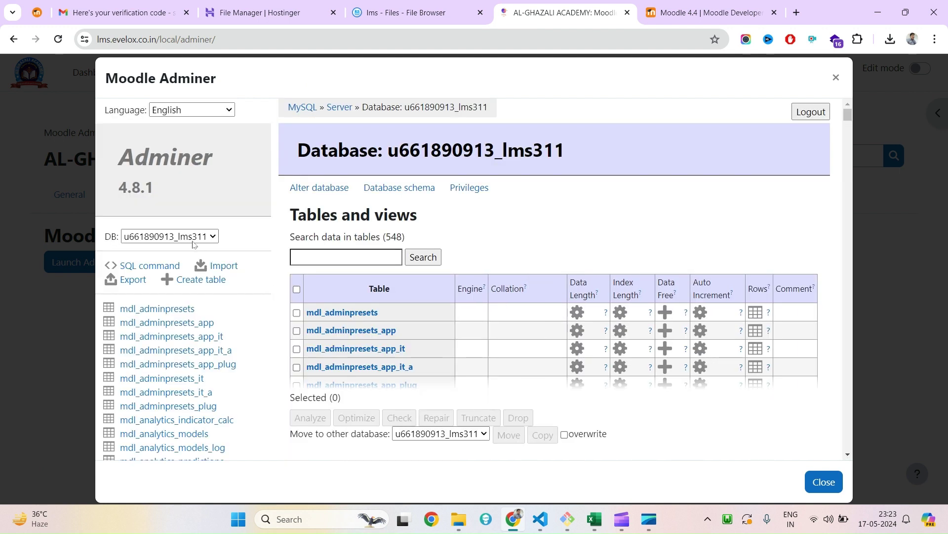
{"action": "left_click", "coordinate": [192, 244]}
{"action": "left_click", "coordinate": [188, 239]}
Show the downloaded config.php in the Downloads folder and open it with Notepad++.
{"action": "left_click", "coordinate": [890, 39]}
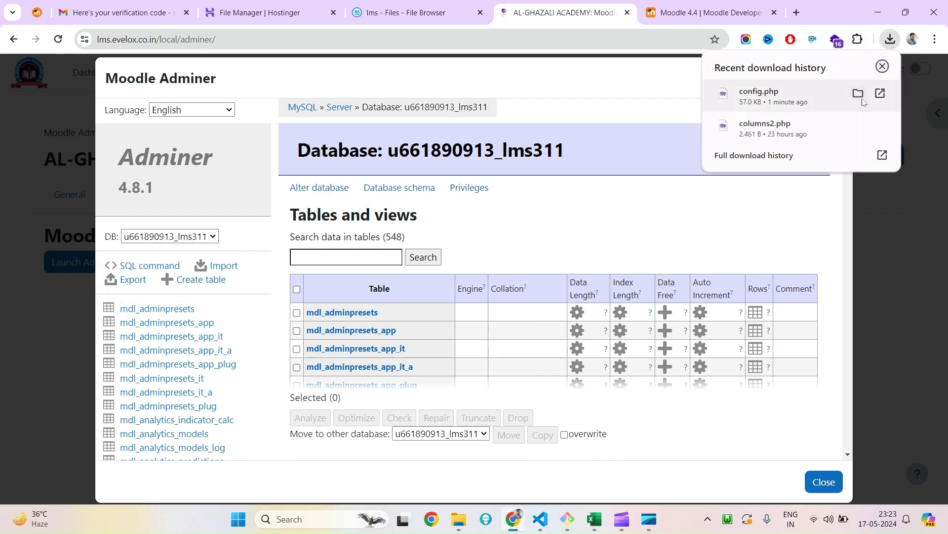
{"action": "left_click", "coordinate": [857, 93]}
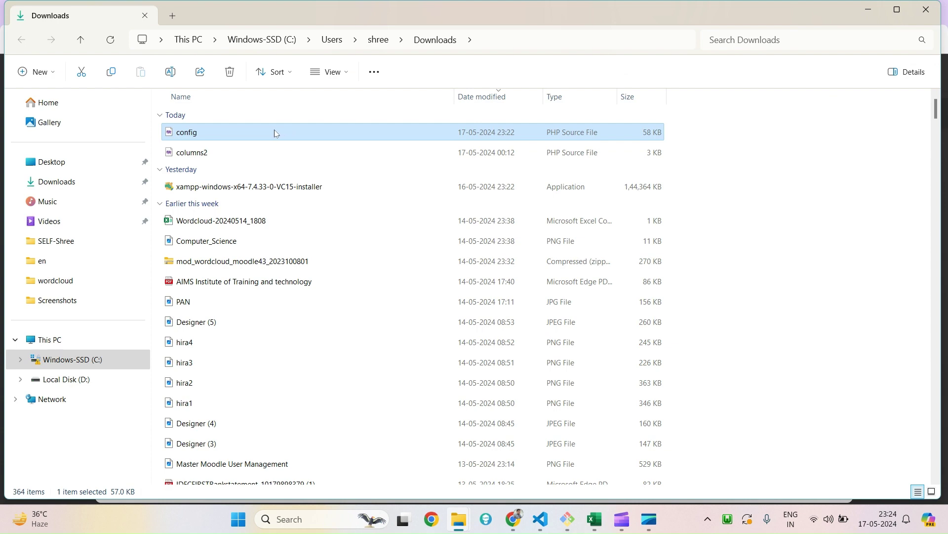
{"action": "right_click", "coordinate": [276, 133]}
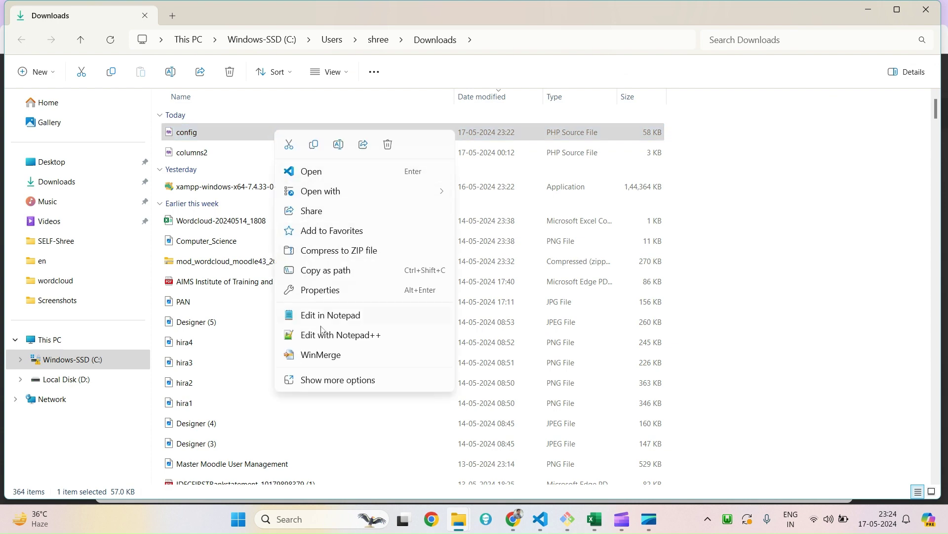
{"action": "left_click", "coordinate": [322, 334]}
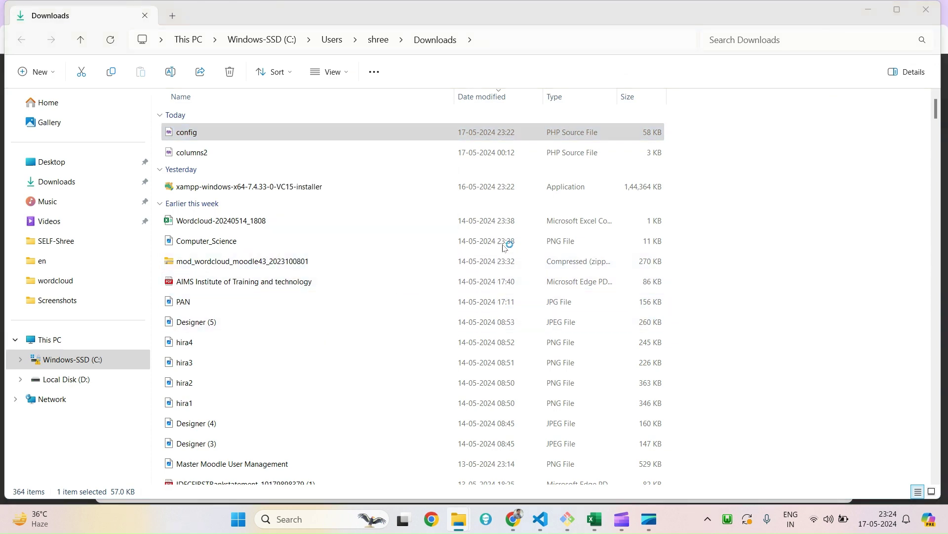
Locate the dbname setting in config.php and copy the database name.
{"action": "scroll", "coordinate": [489, 296], "scroll_direction": "down", "scroll_amount": 5}
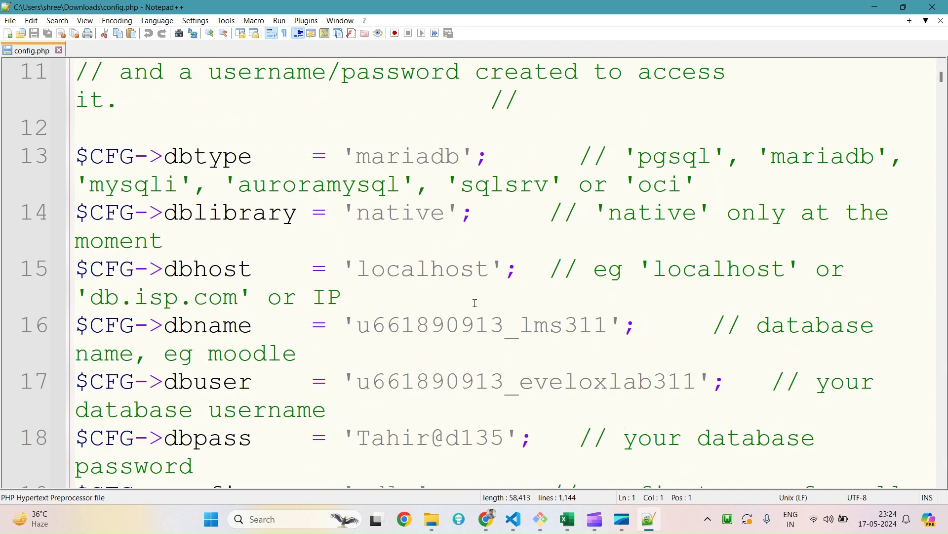
{"action": "scroll", "coordinate": [455, 321], "scroll_direction": "down", "scroll_amount": 1}
{"action": "scroll", "coordinate": [437, 340], "scroll_direction": "down", "scroll_amount": 3, "text": "ctrl"}
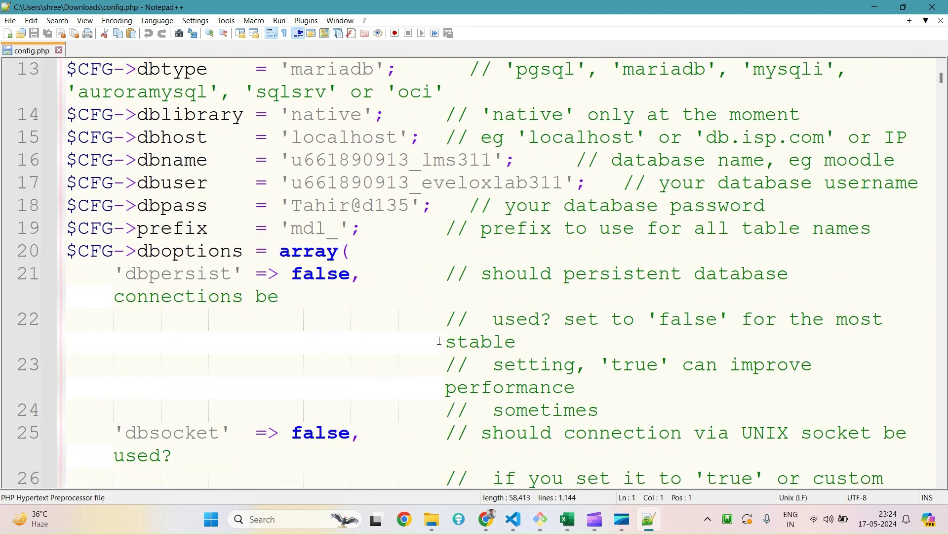
{"action": "double_click", "coordinate": [378, 160]}
{"action": "key", "text": "ctrl+c"}
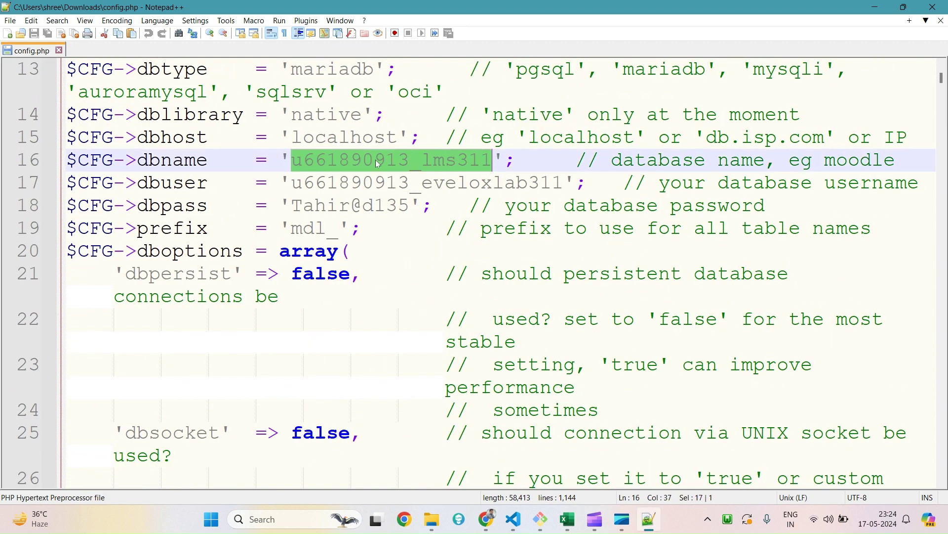
{"action": "scroll", "coordinate": [374, 382], "scroll_direction": "down", "scroll_amount": 1}
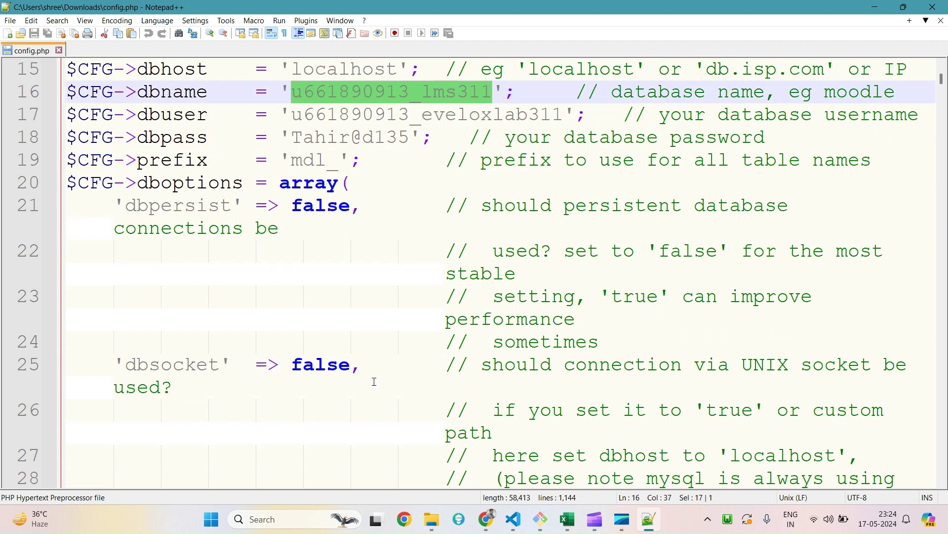
Switch back to Chrome and check the copied database name against the selected one by finding it on the Adminer page.
{"action": "key", "text": "alt+Tab"}
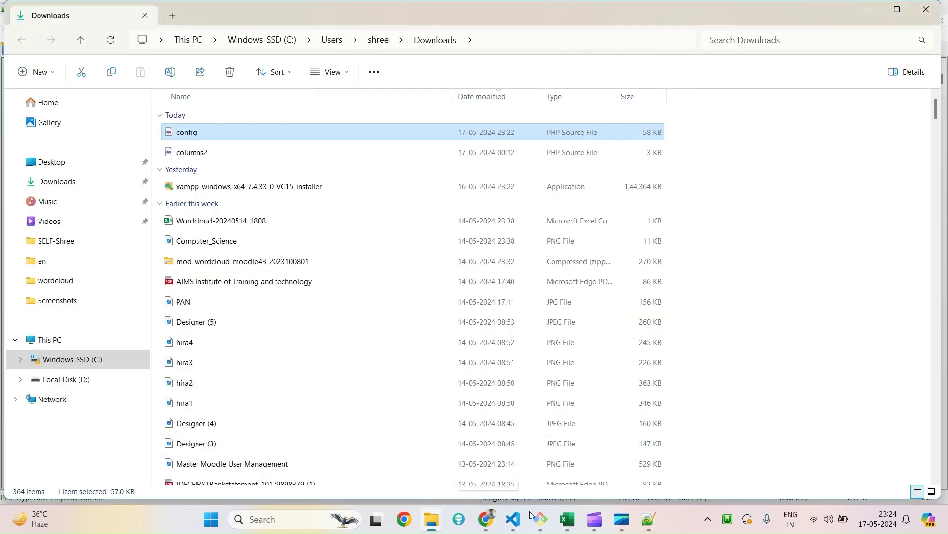
{"action": "key", "text": "alt+Tab"}
{"action": "key", "text": "ctrl+f"}
{"action": "key", "text": "ctrl+v"}
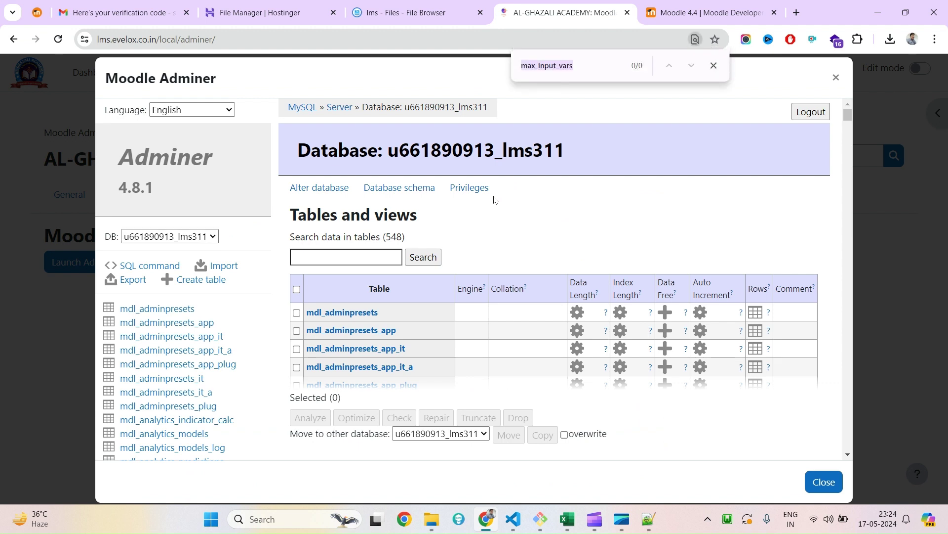
{"action": "left_click", "coordinate": [714, 69]}
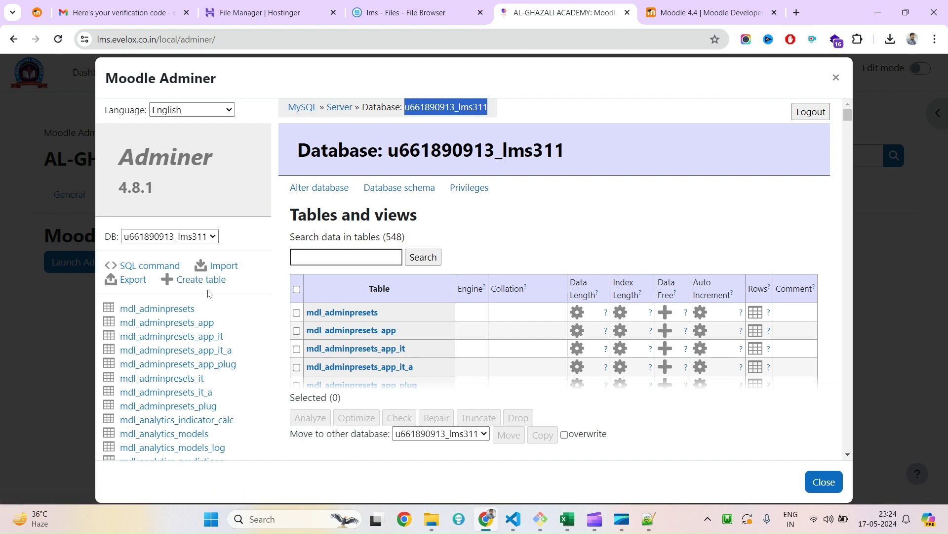
Export the lms311 database in SQL format with the output set to save, and check the recent downloads for the file.
{"action": "left_click", "coordinate": [128, 284]}
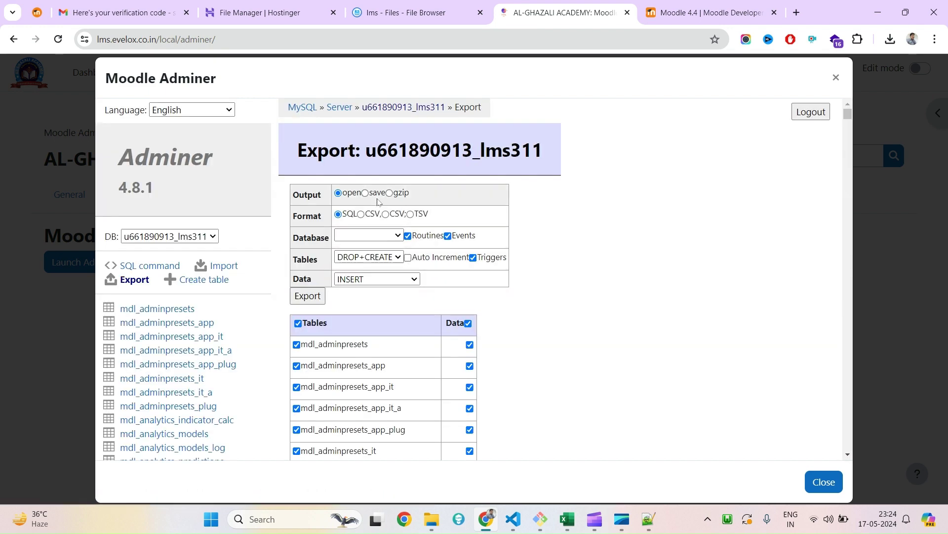
{"action": "left_click", "coordinate": [365, 195]}
{"action": "left_click", "coordinate": [366, 194]}
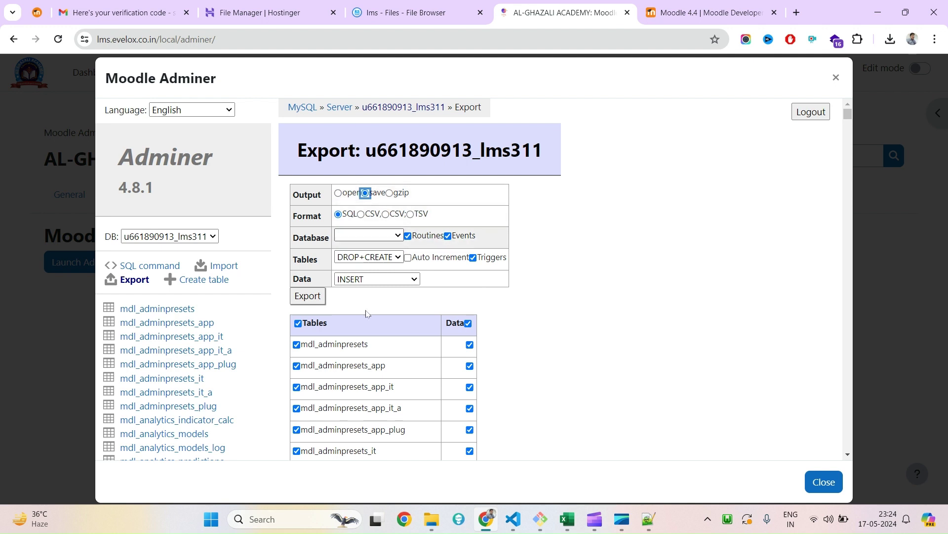
{"action": "double_click", "coordinate": [302, 217]}
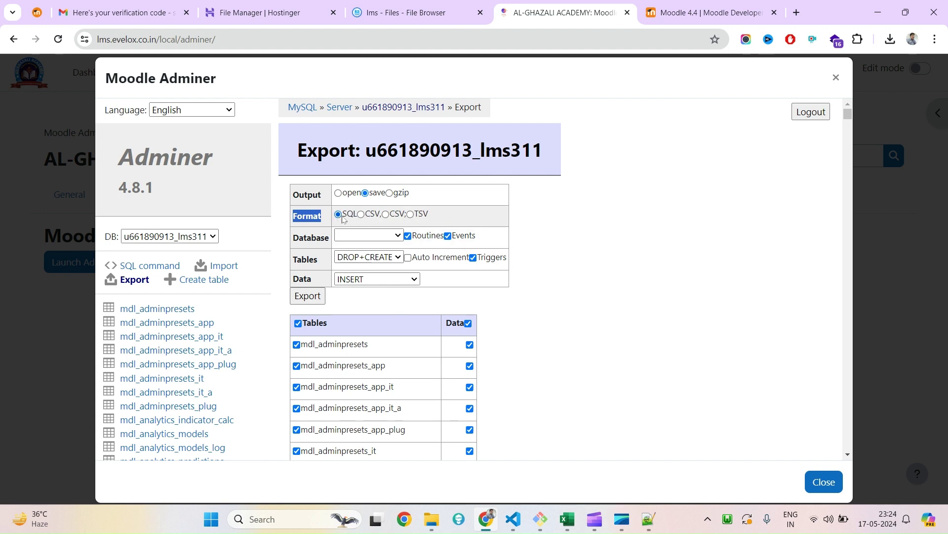
{"action": "left_click", "coordinate": [379, 233]}
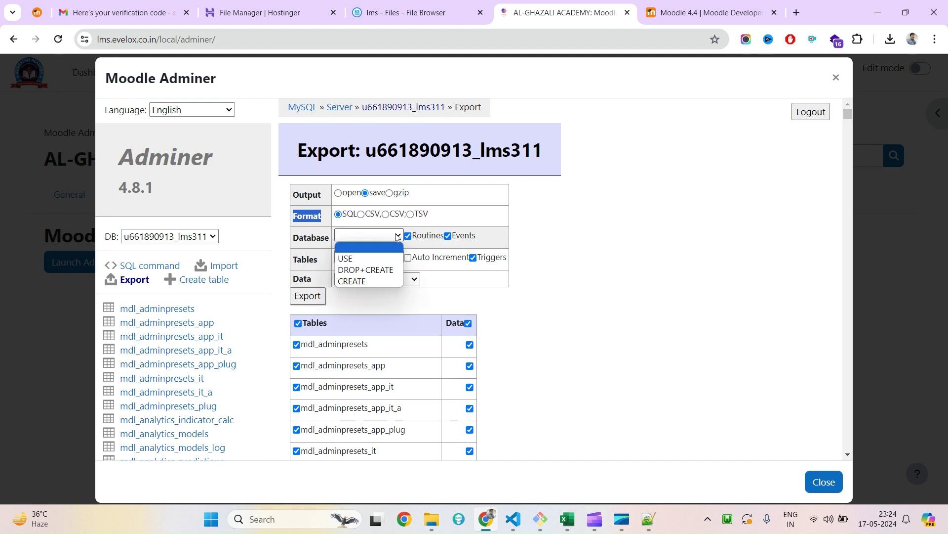
{"action": "left_click", "coordinate": [368, 235]}
{"action": "left_click", "coordinate": [642, 247]}
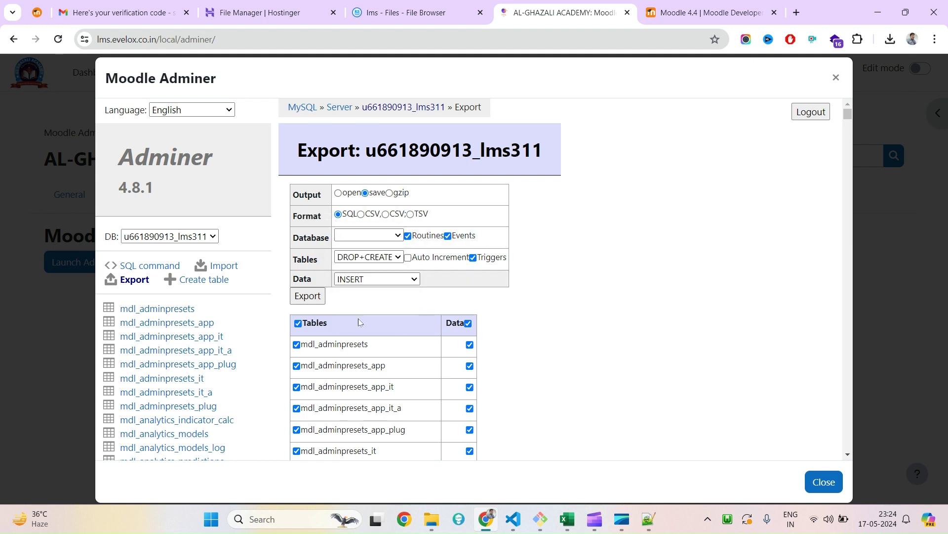
{"action": "left_click", "coordinate": [308, 296]}
{"action": "left_click", "coordinate": [892, 40]}
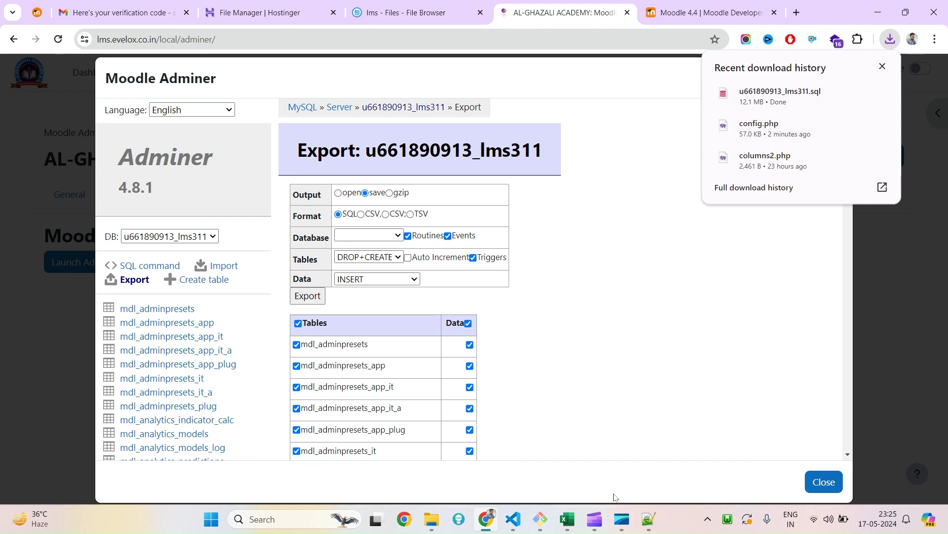
Switch to Excel and copy the highlighted OK from the PHP version row to the config.php and database file rows.
{"action": "left_click", "coordinate": [567, 518]}
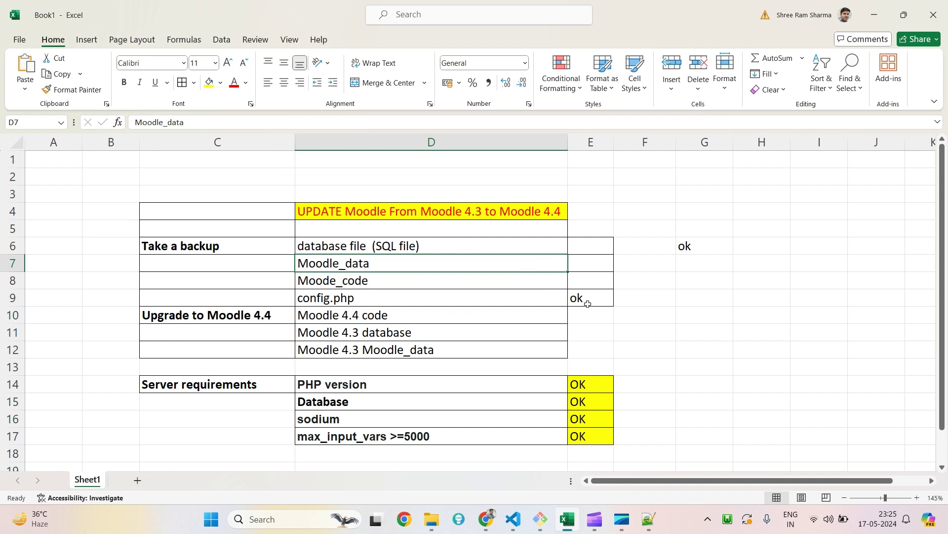
{"action": "left_click", "coordinate": [587, 392]}
{"action": "key", "text": "ctrl+c"}
{"action": "left_click", "coordinate": [594, 297]}
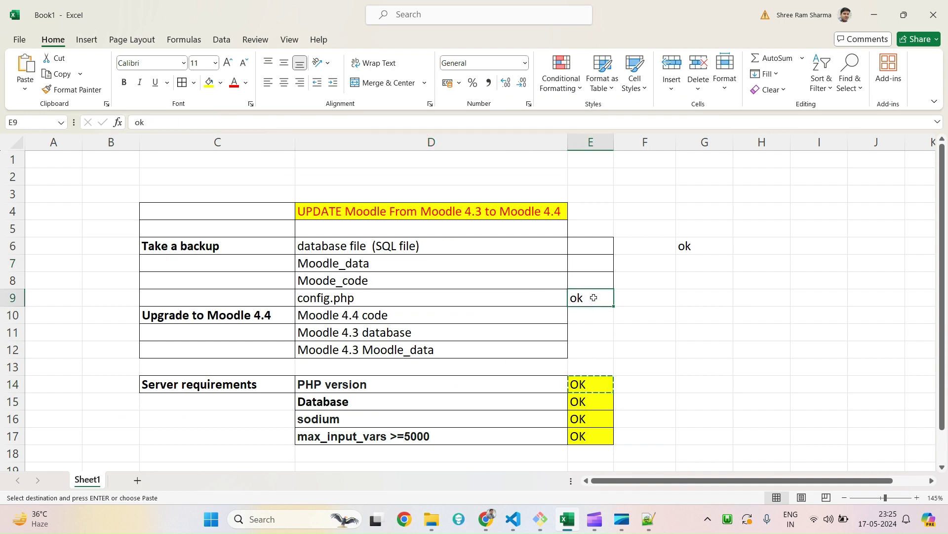
{"action": "key", "text": "ctrl+v"}
{"action": "left_click", "coordinate": [590, 246]}
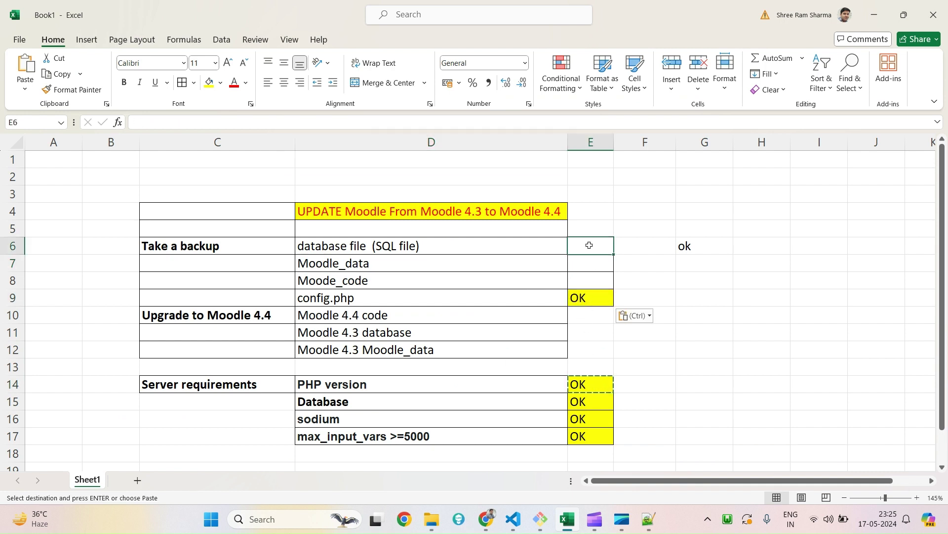
{"action": "key", "text": "ctrl+v"}
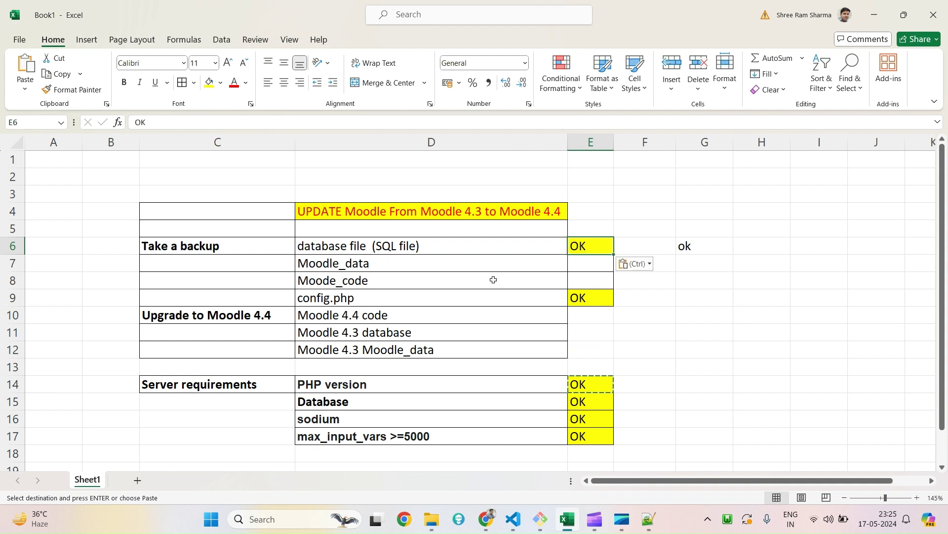
{"action": "key", "text": "Escape"}
{"action": "key", "text": "ctrl+s"}
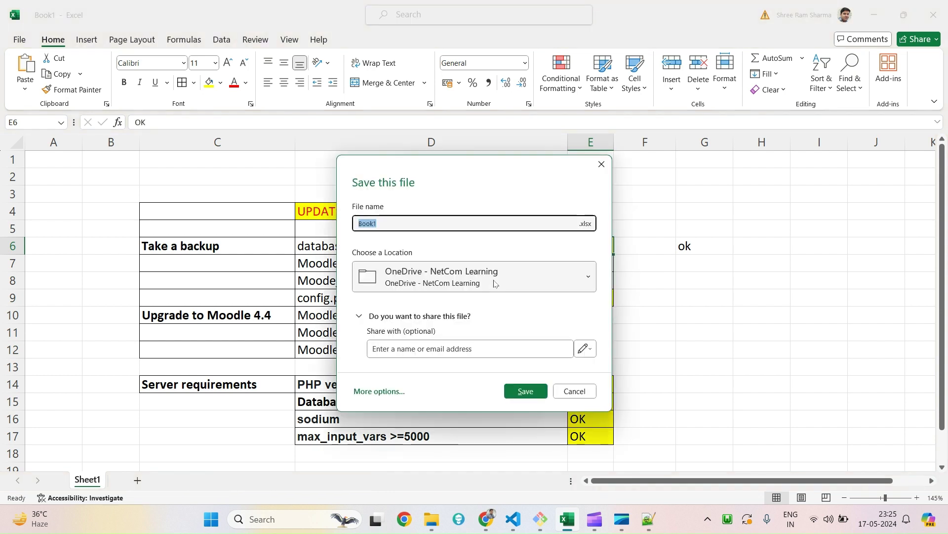
{"action": "left_click", "coordinate": [601, 164]}
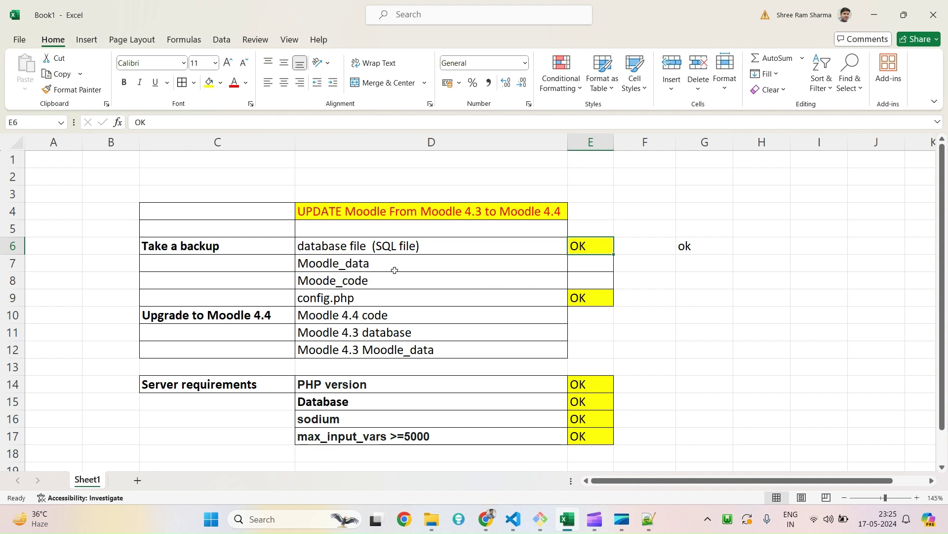
Switch to config.php in Notepad++ and locate the active dataroot setting, selecting its full path.
{"action": "left_click", "coordinate": [347, 263]}
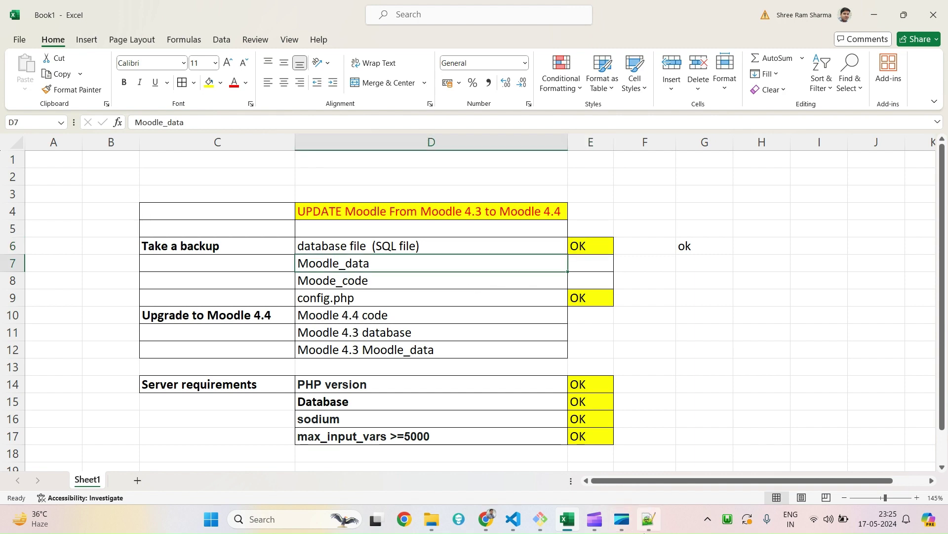
{"action": "key", "text": "alt+Tab"}
{"action": "scroll", "coordinate": [327, 335], "scroll_direction": "down", "scroll_amount": 5}
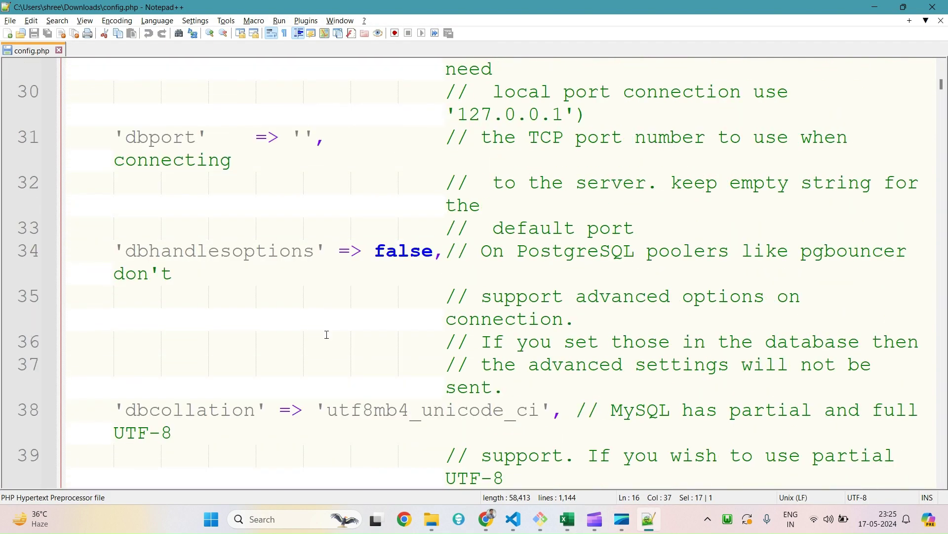
{"action": "scroll", "coordinate": [327, 334], "scroll_direction": "down", "scroll_amount": 20}
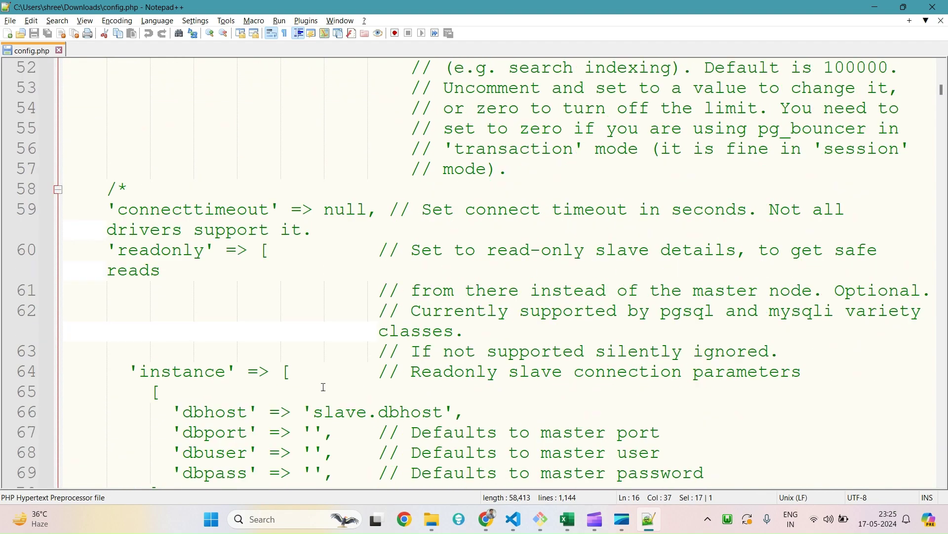
{"action": "scroll", "coordinate": [321, 349], "scroll_direction": "down", "scroll_amount": 2}
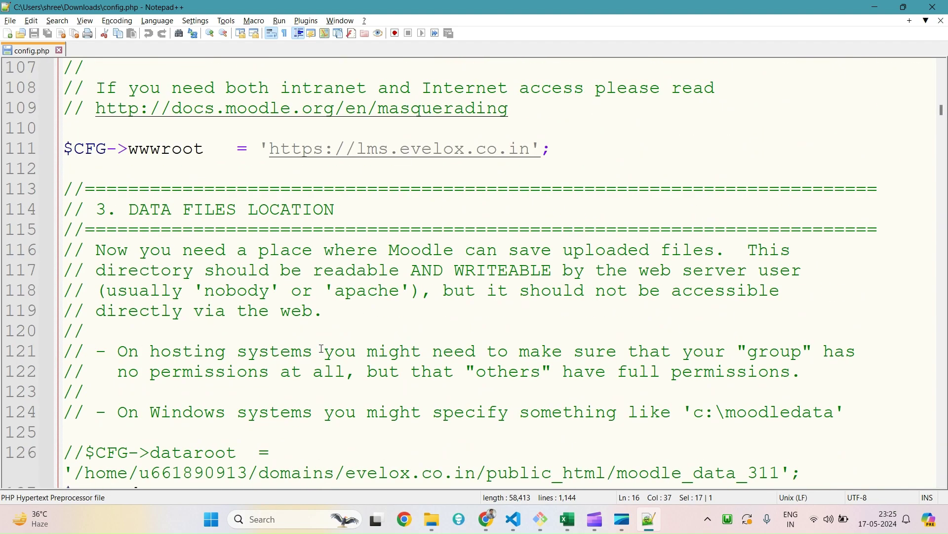
{"action": "scroll", "coordinate": [276, 405], "scroll_direction": "up", "scroll_amount": 1}
{"action": "scroll", "coordinate": [275, 405], "scroll_direction": "down", "scroll_amount": 1}
{"action": "scroll", "coordinate": [275, 405], "scroll_direction": "down", "scroll_amount": 3}
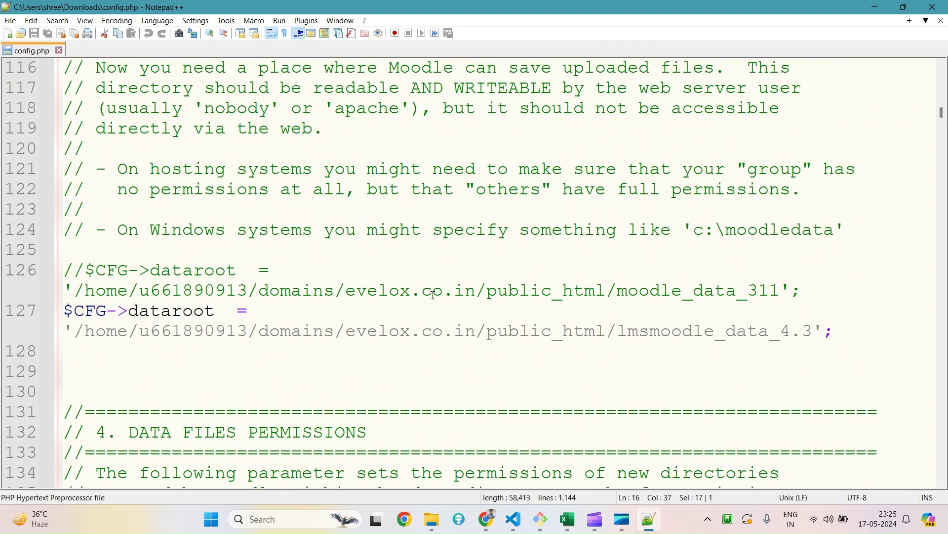
{"action": "scroll", "coordinate": [394, 372], "scroll_direction": "down", "scroll_amount": 4}
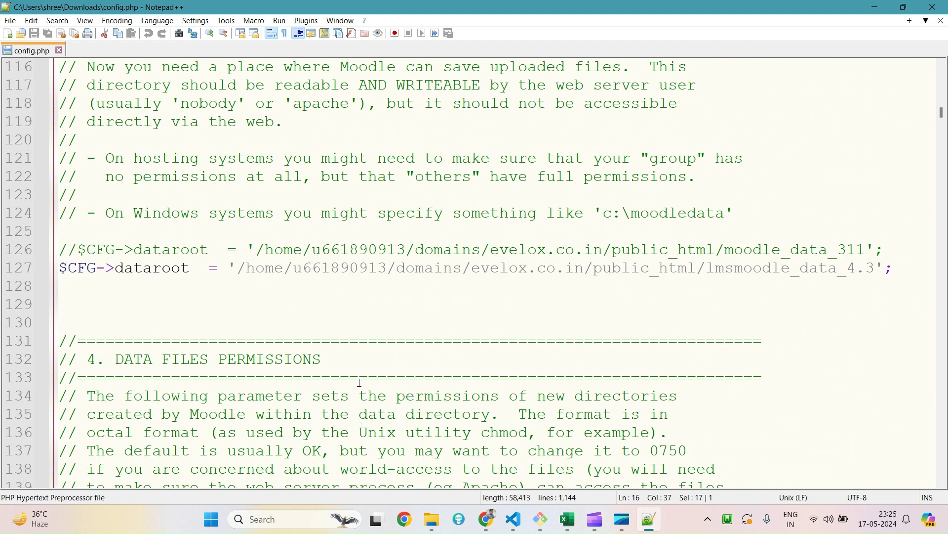
{"action": "left_click_drag", "start_coordinate": [228, 257], "coordinate": [830, 256]}
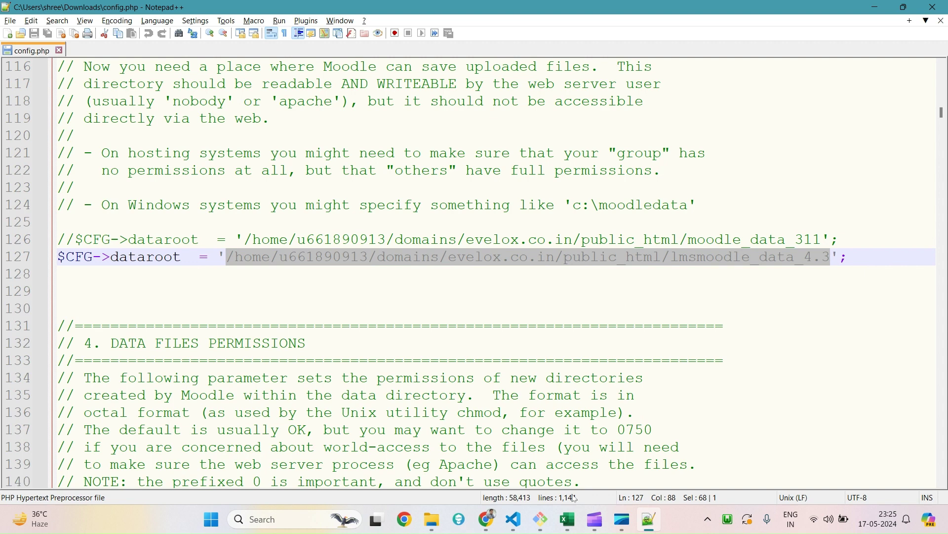
Switch to File Browser in Chrome, close the find bar and go up to the public_html folder.
{"action": "left_click", "coordinate": [494, 518]}
{"action": "left_click", "coordinate": [413, 11]}
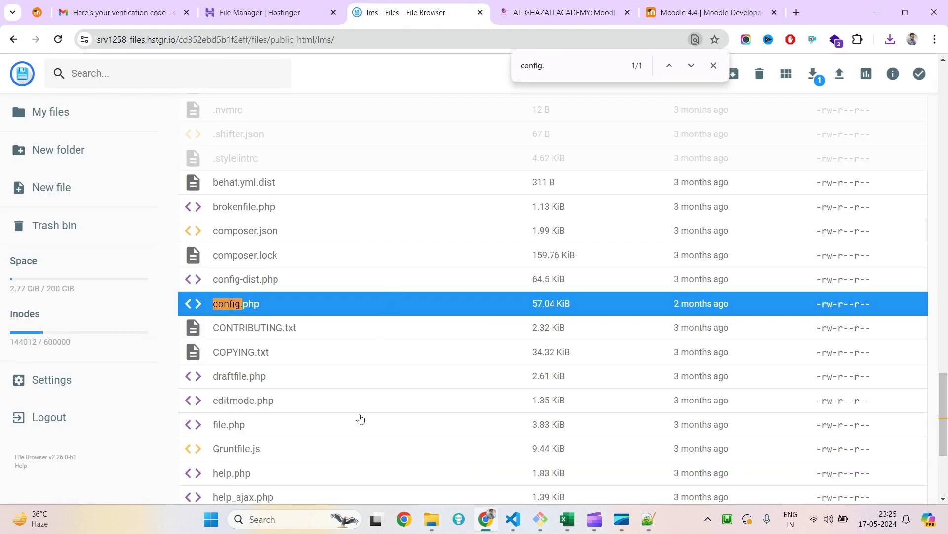
{"action": "scroll", "coordinate": [323, 259], "scroll_direction": "up", "scroll_amount": 15}
{"action": "scroll", "coordinate": [323, 258], "scroll_direction": "up", "scroll_amount": 10}
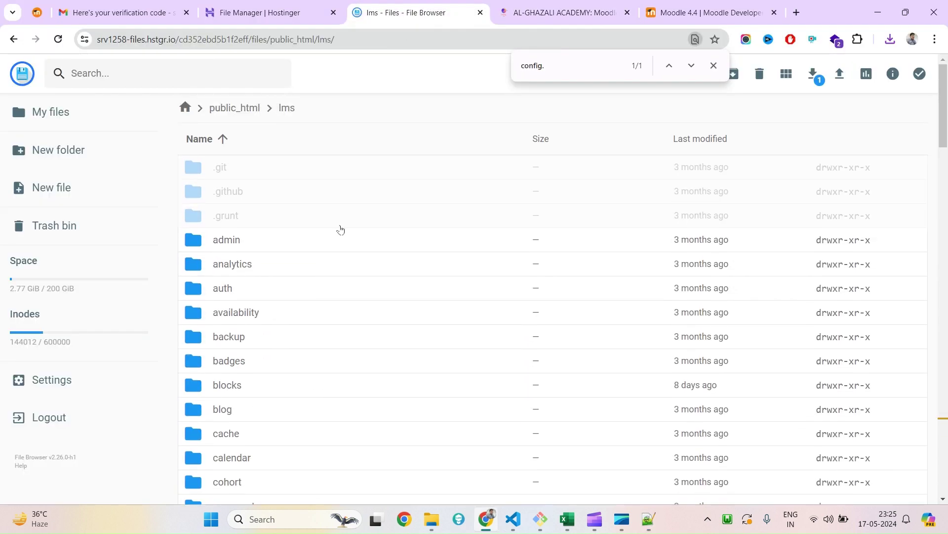
{"action": "left_click", "coordinate": [714, 65]}
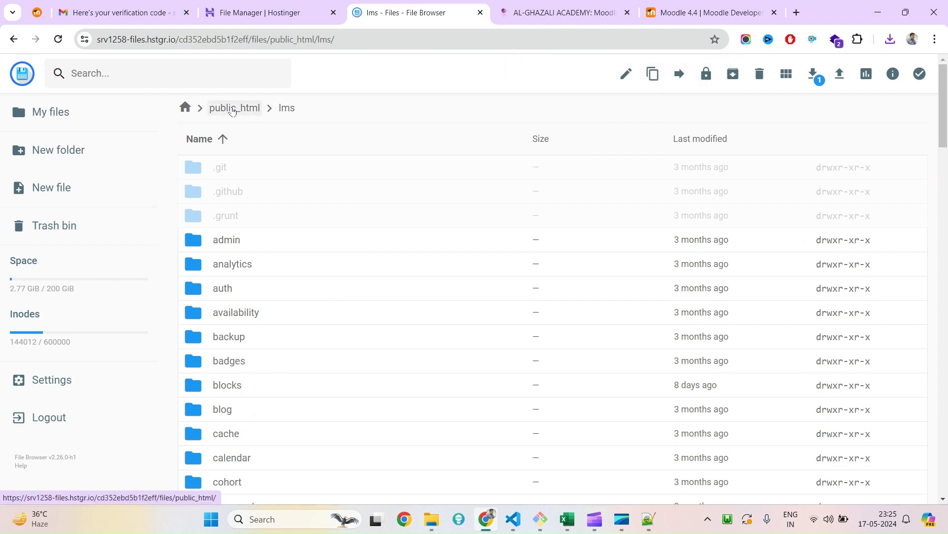
{"action": "left_click", "coordinate": [232, 109]}
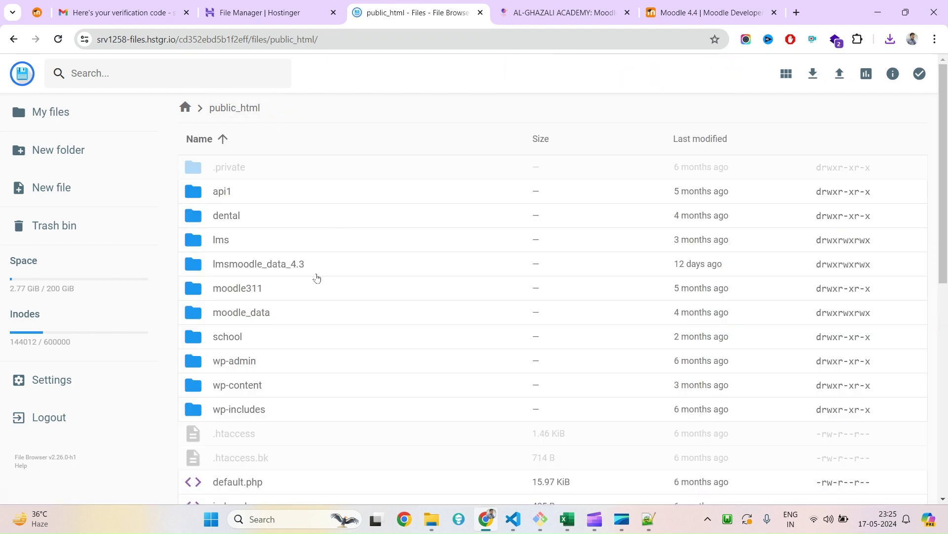
Compare the dataroot folder name in config.php with public_html, select the lmsmoodle_data_4.3 folder and look at its available actions.
{"action": "key", "text": "alt+Tab"}
{"action": "double_click", "coordinate": [735, 258]}
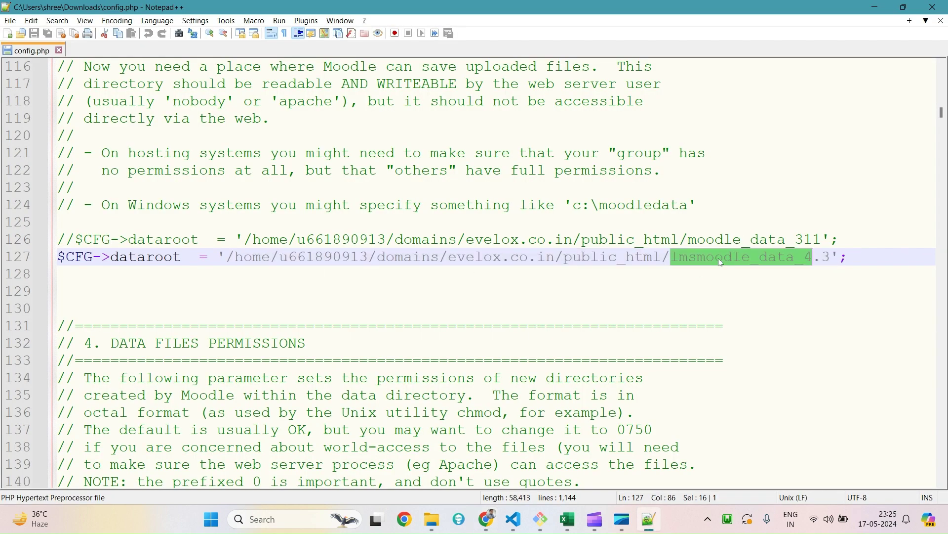
{"action": "key", "text": "alt+Tab"}
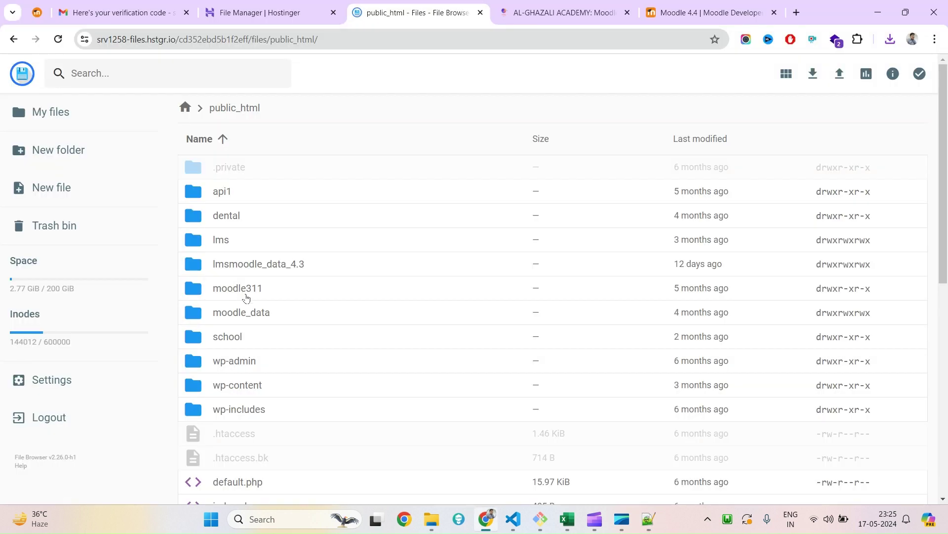
{"action": "left_click", "coordinate": [220, 264]}
{"action": "right_click", "coordinate": [221, 264]}
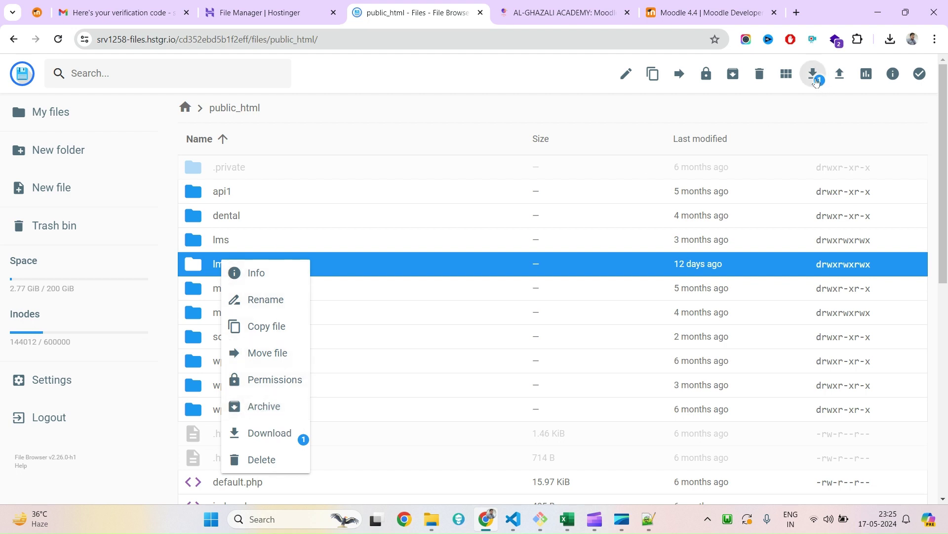
{"action": "left_click", "coordinate": [488, 97]}
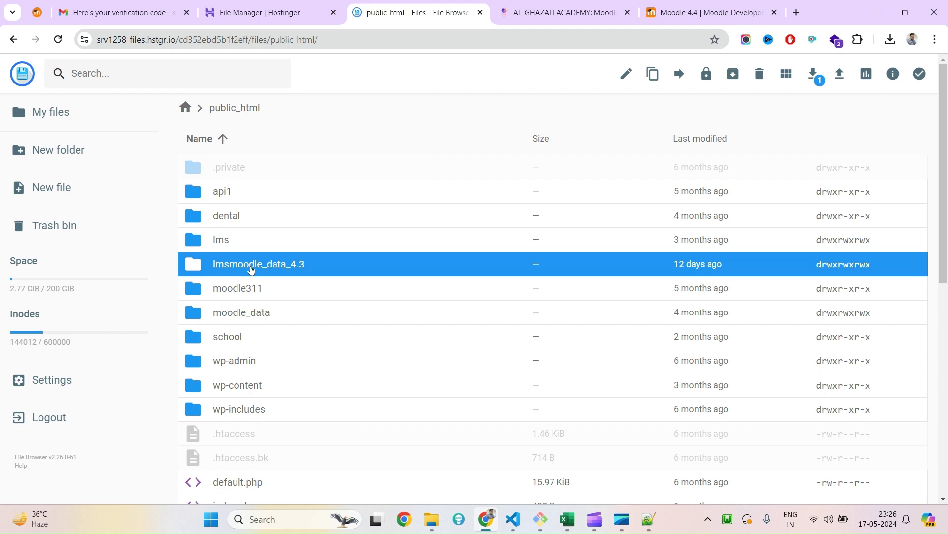
{"action": "key", "text": "alt+Tab"}
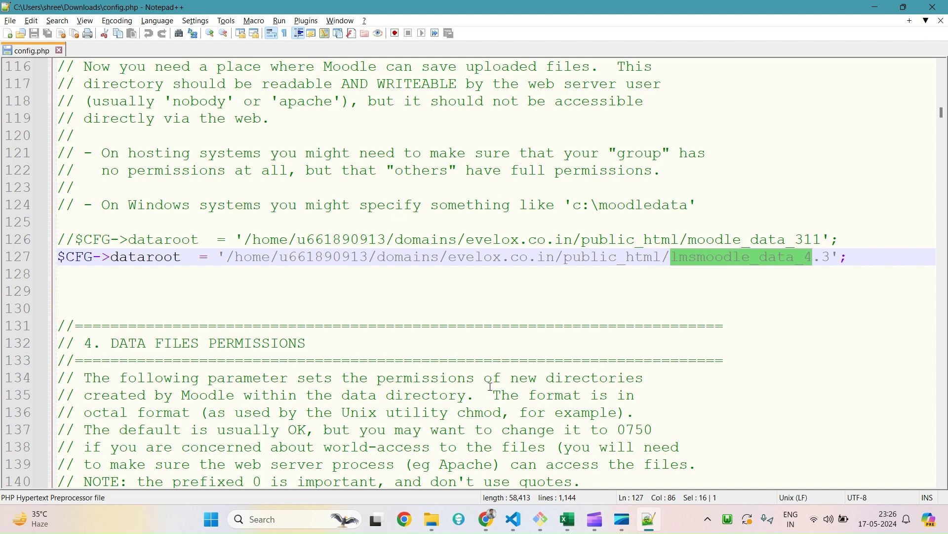
{"action": "key", "text": "alt+Tab"}
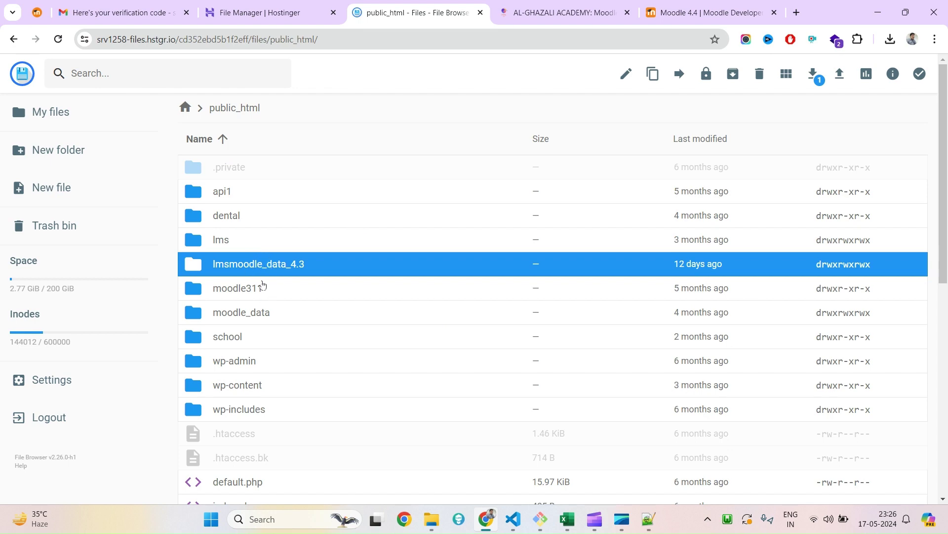
Switch to Excel, mark the Moodle_data backup row with the highlighted OK and bring up the save prompt.
{"action": "left_click", "coordinate": [568, 520]}
{"action": "left_click", "coordinate": [582, 252]}
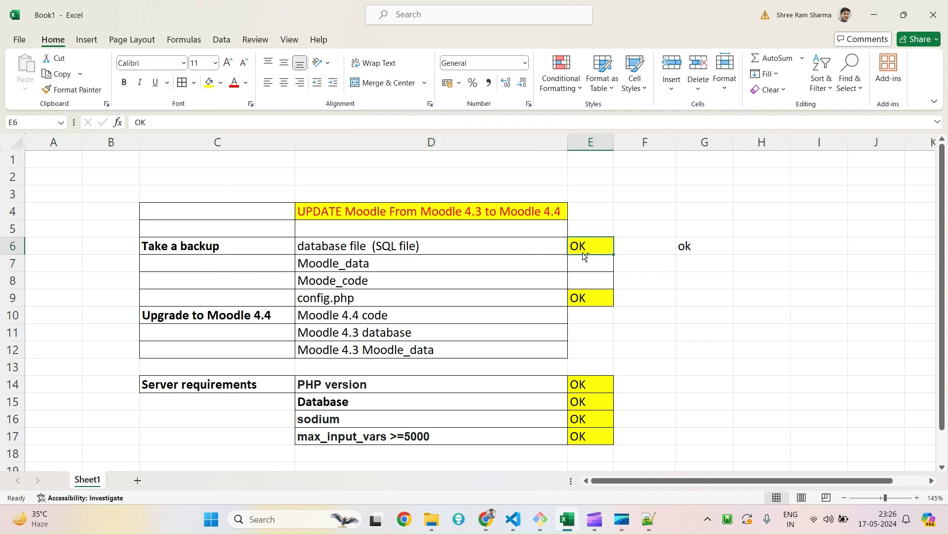
{"action": "key", "text": "ctrl+c"}
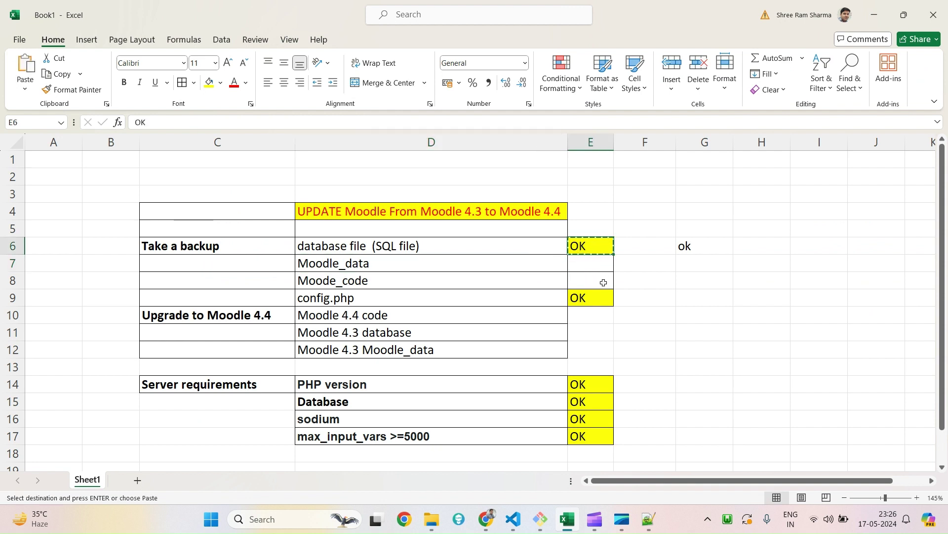
{"action": "left_click", "coordinate": [589, 274]}
{"action": "left_click", "coordinate": [589, 260]}
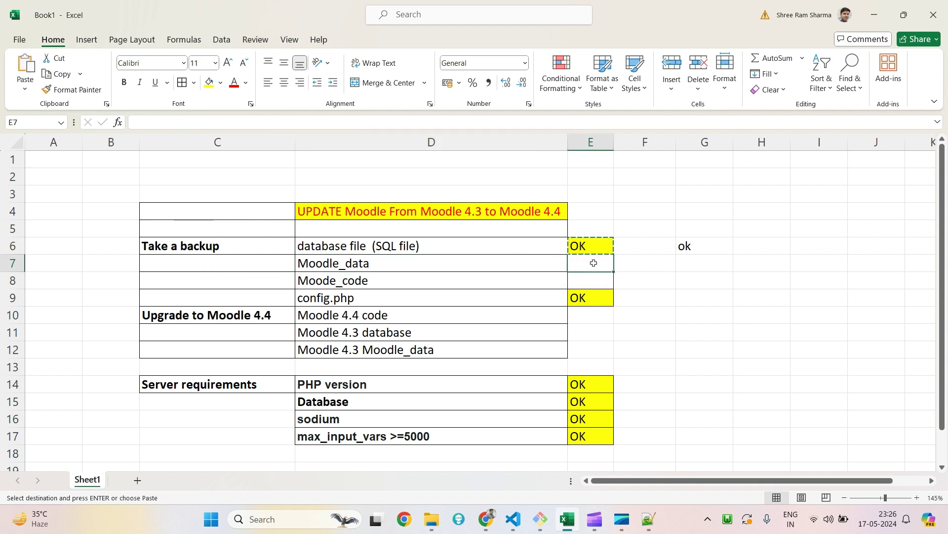
{"action": "key", "text": "ctrl+v"}
{"action": "left_click", "coordinate": [382, 267]}
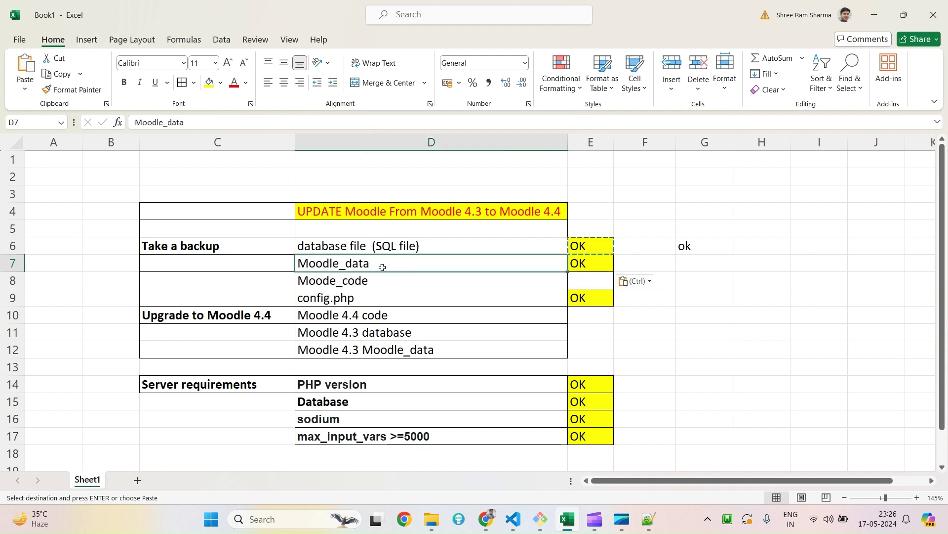
{"action": "left_click", "coordinate": [581, 260]}
{"action": "left_click", "coordinate": [376, 267]}
{"action": "left_click", "coordinate": [573, 260]}
{"action": "key", "text": "Escape"}
{"action": "key", "text": "ctrl+s"}
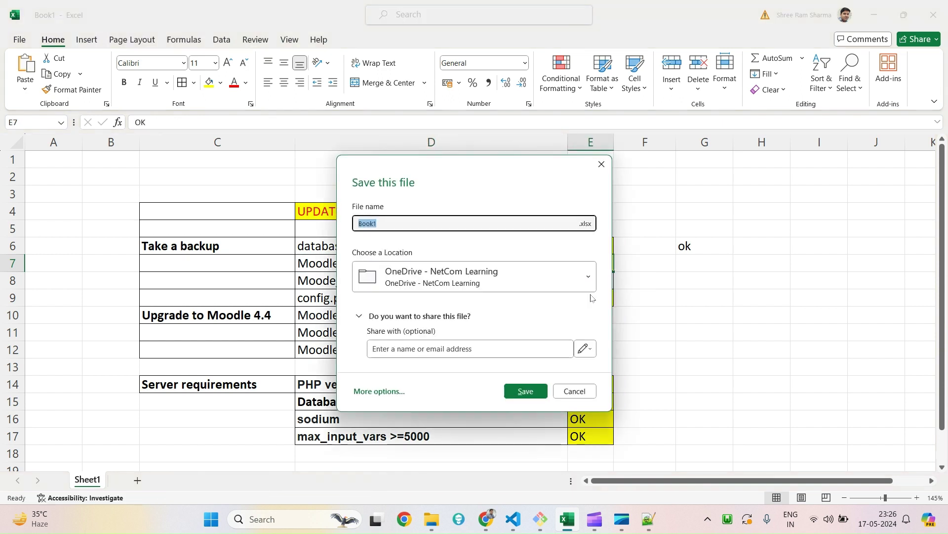
Switch back to File Browser, view the contents of the lms code folder and return to public_html.
{"action": "key", "text": "alt+Tab"}
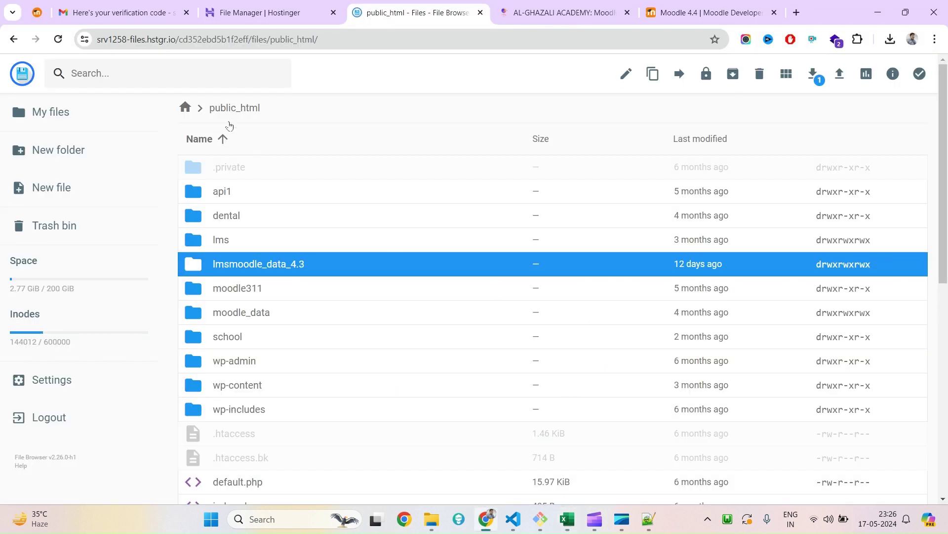
{"action": "left_click", "coordinate": [218, 246]}
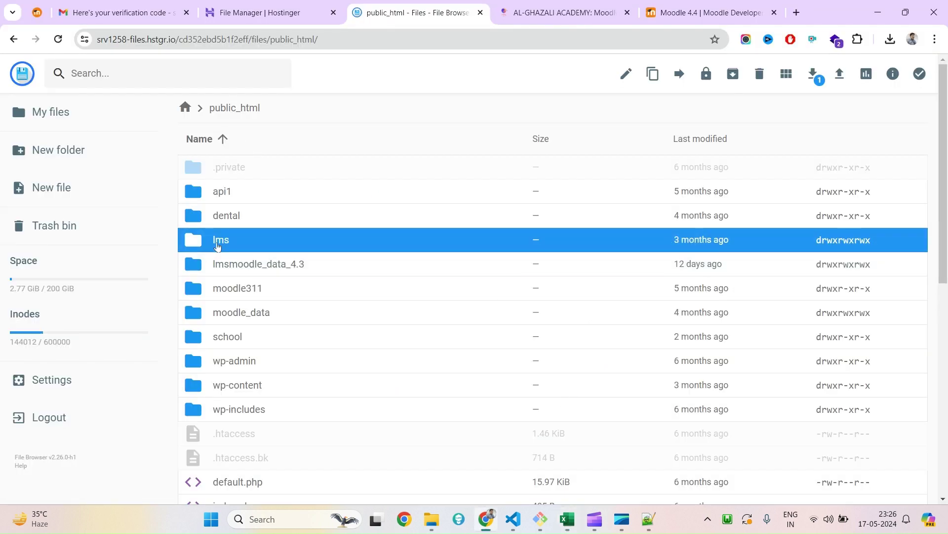
{"action": "double_click", "coordinate": [217, 245]}
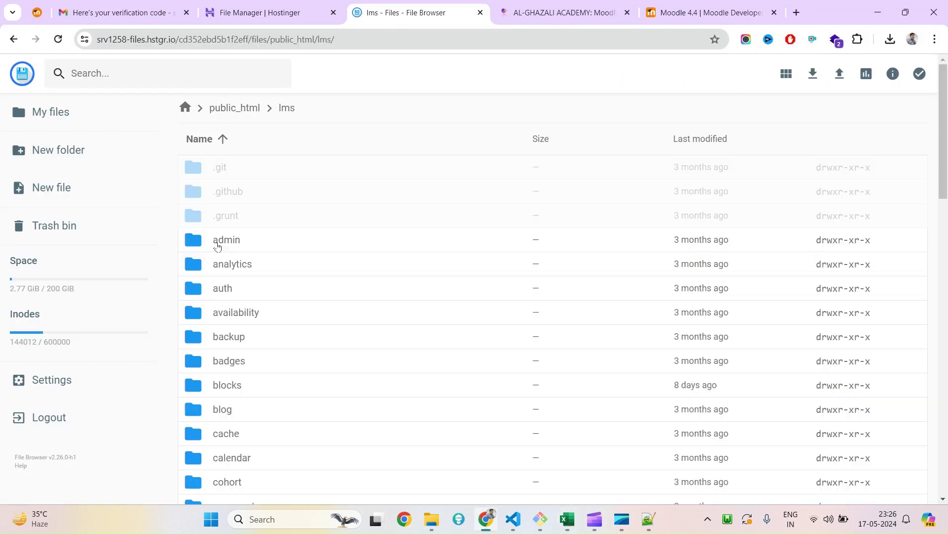
{"action": "left_click", "coordinate": [238, 108]}
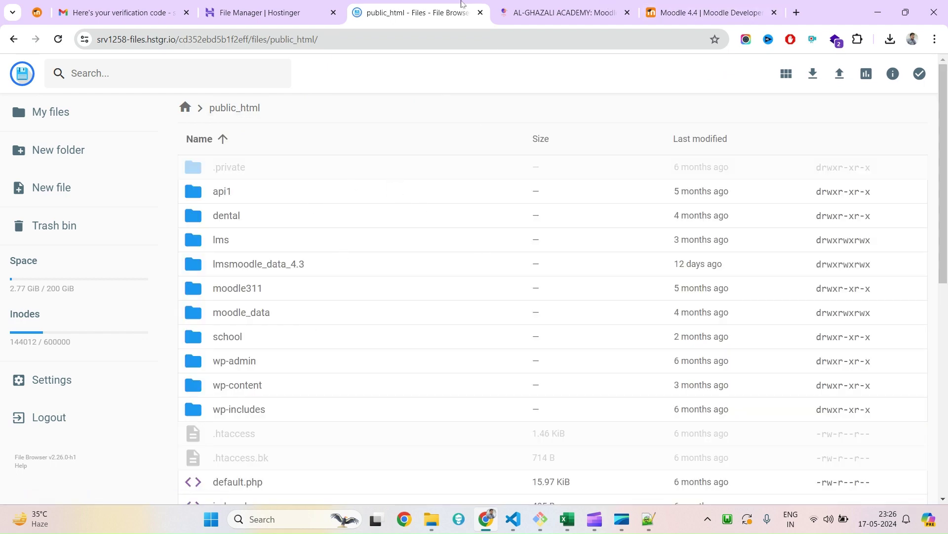
Leave the Adminer page for the Moodle site's dashboard, and reopen the lms folder in File Browser.
{"action": "left_click", "coordinate": [512, 7]}
{"action": "left_click", "coordinate": [833, 77]}
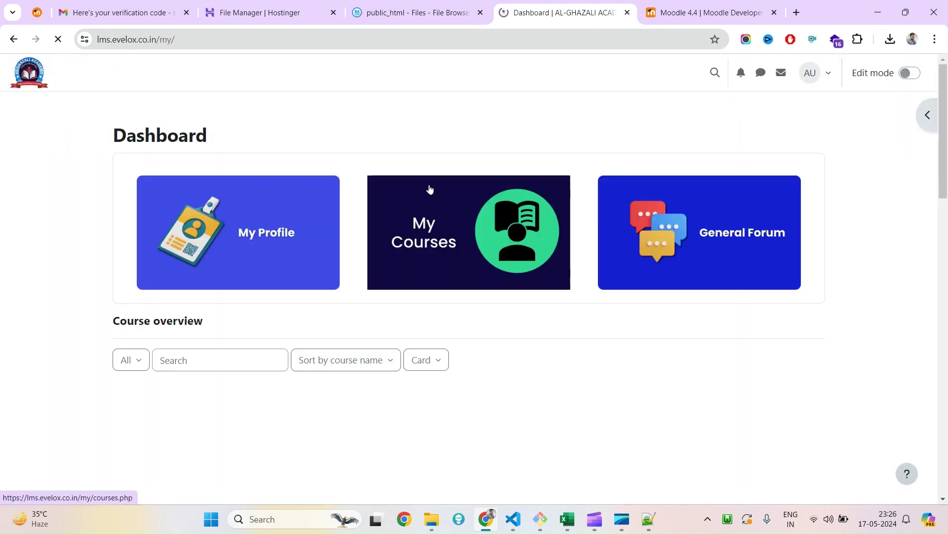
{"action": "left_click", "coordinate": [389, 4]}
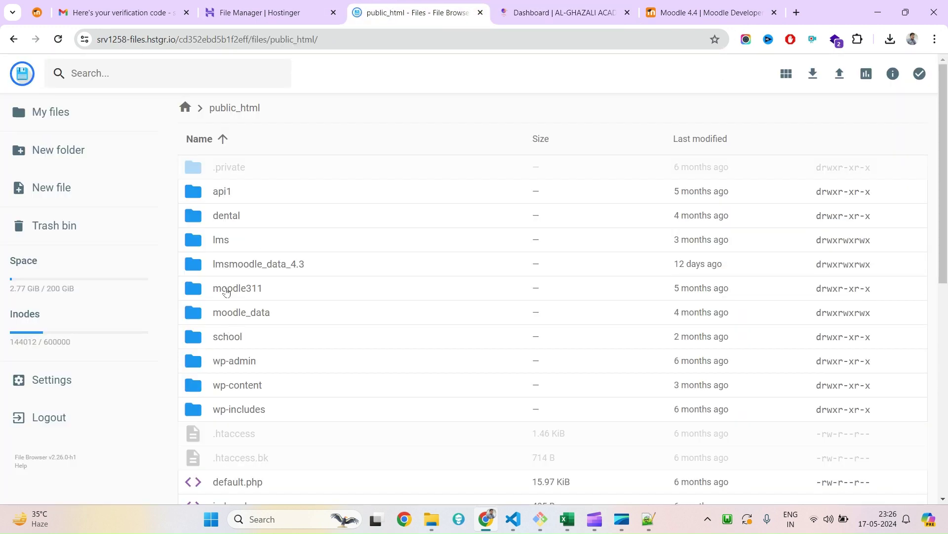
{"action": "left_click", "coordinate": [199, 241]}
{"action": "left_click", "coordinate": [198, 241]}
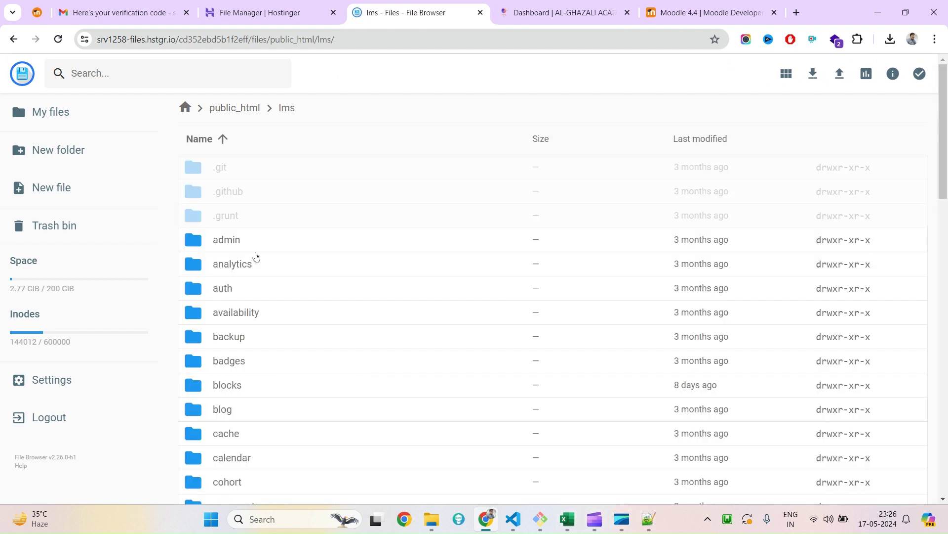
Find config.php in the lms folder by searching the page for "config" and open the file in the editor.
{"action": "scroll", "coordinate": [477, 330], "scroll_direction": "down", "scroll_amount": 5}
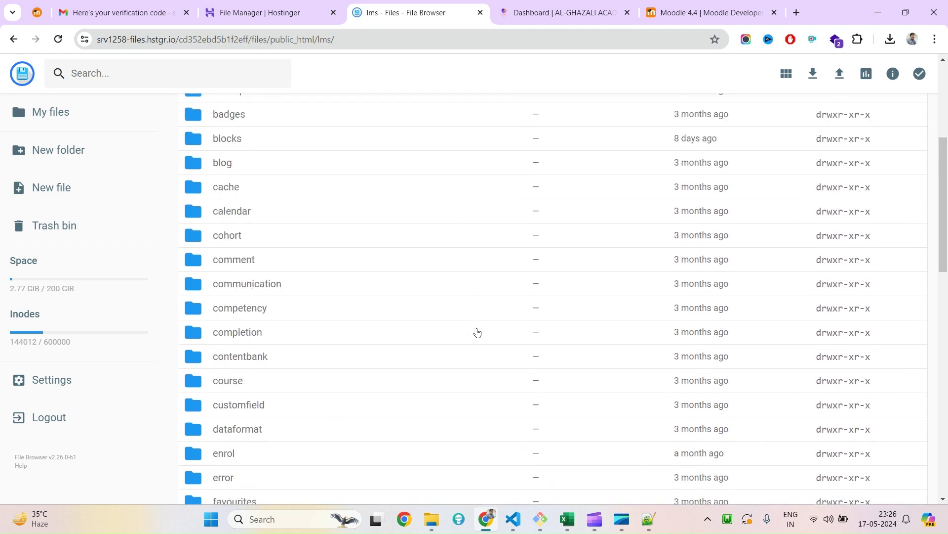
{"action": "scroll", "coordinate": [439, 340], "scroll_direction": "down", "scroll_amount": 5}
{"action": "scroll", "coordinate": [270, 460], "scroll_direction": "down", "scroll_amount": 8}
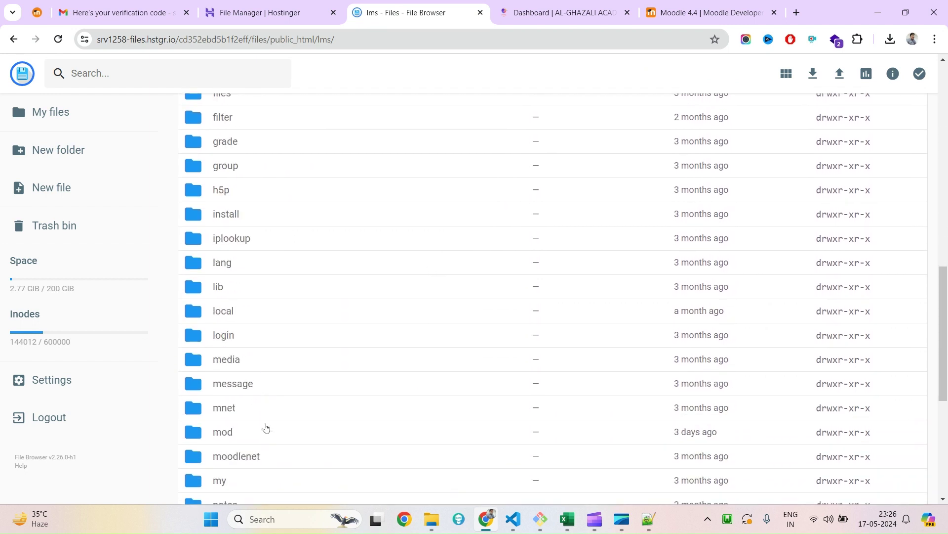
{"action": "key", "text": "ctrl+f"}
{"action": "type", "text": "config"}
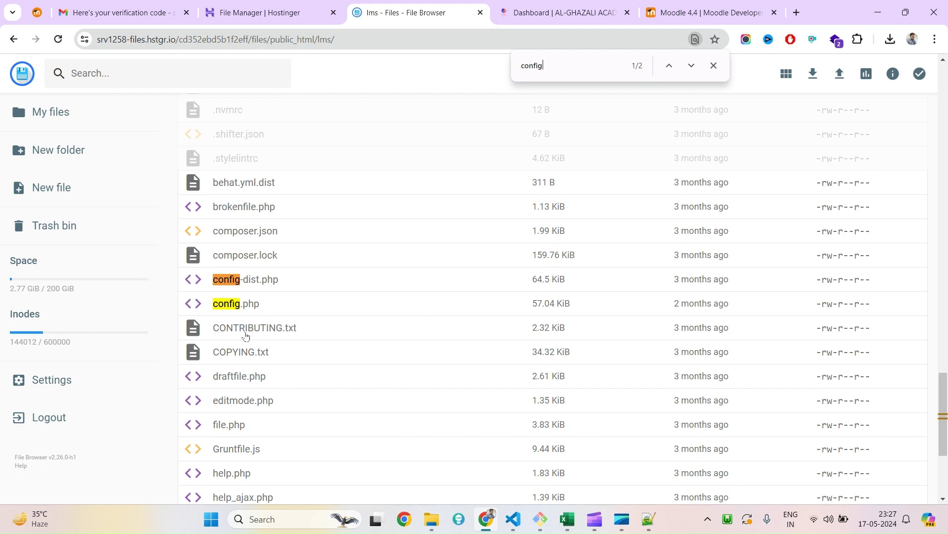
{"action": "double_click", "coordinate": [232, 302]}
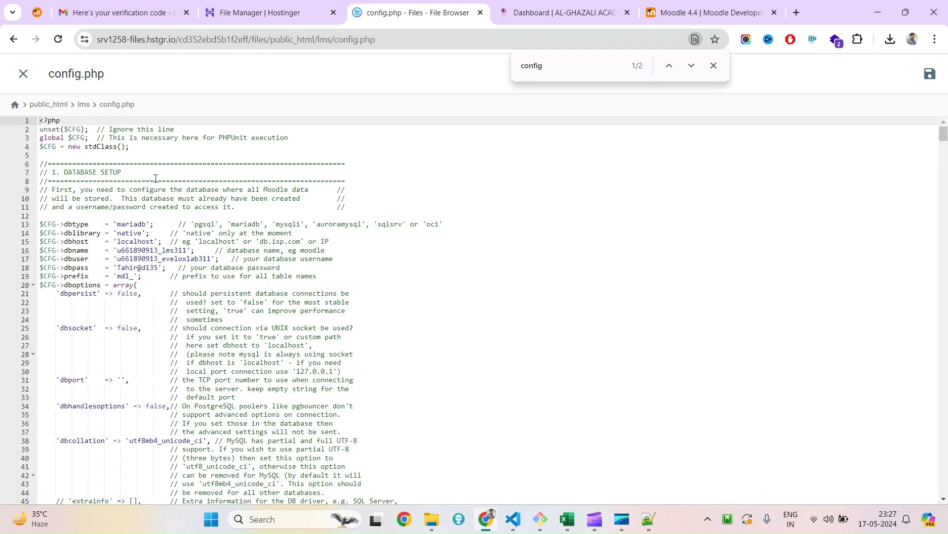
Insert die("This site is under maintenance"); on line 5 of config.php, save the file and reload the Moodle dashboard.
{"action": "left_click", "coordinate": [146, 153]}
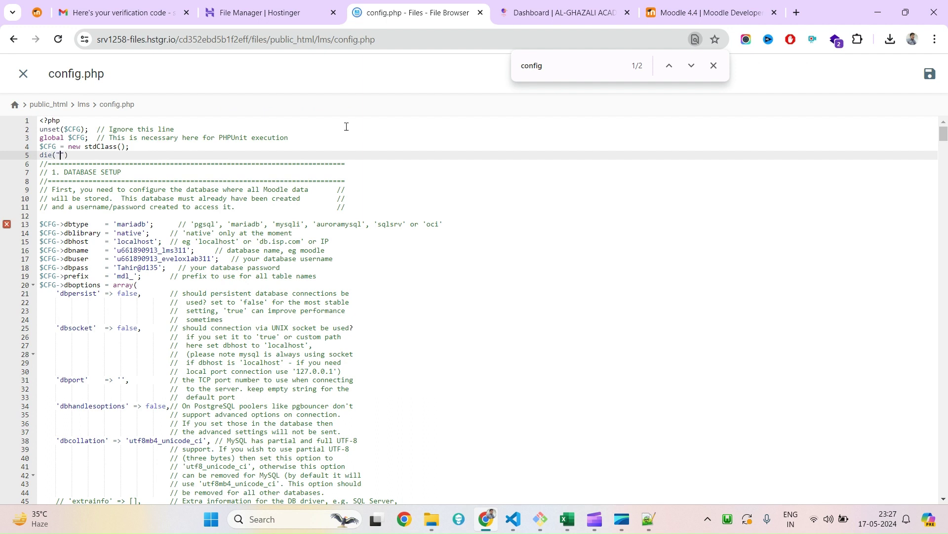
{"action": "type", "text": "die(\"This"}
{"action": "type", "text": "sit"}
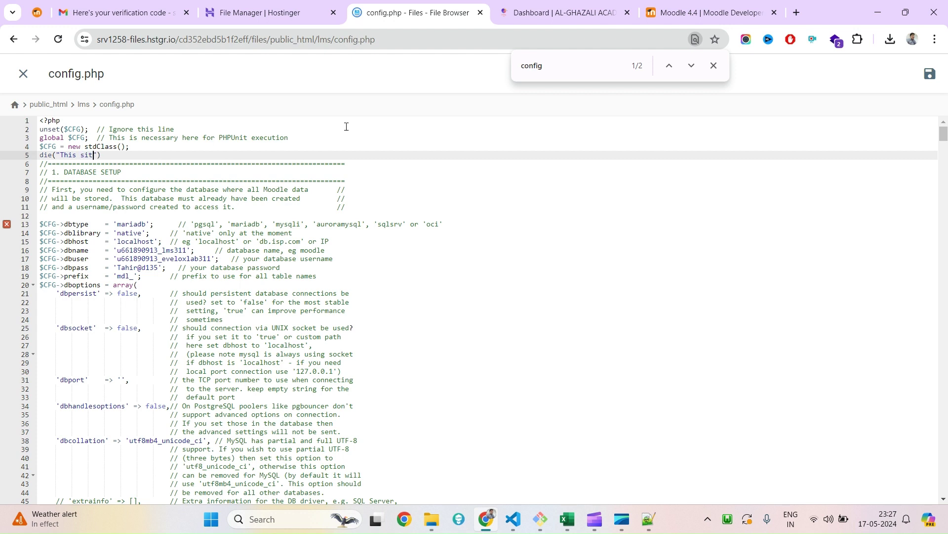
{"action": "type", "text": "e is under maintenance\");"}
{"action": "left_click", "coordinate": [714, 66]}
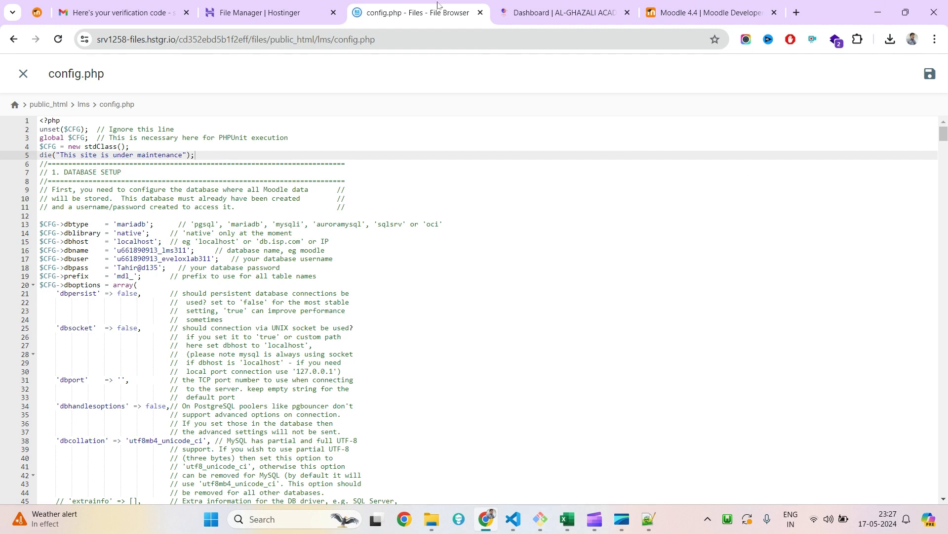
{"action": "left_click", "coordinate": [534, 13]}
{"action": "right_click", "coordinate": [455, 100]}
{"action": "left_click", "coordinate": [498, 145]}
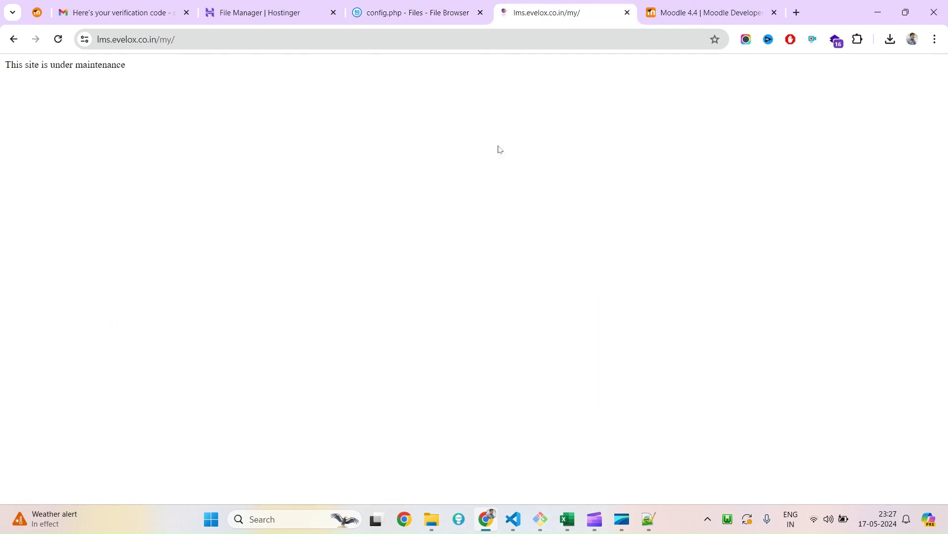
Remove the die() maintenance statement from line 5 of config.php and save the file.
{"action": "left_click", "coordinate": [462, 10]}
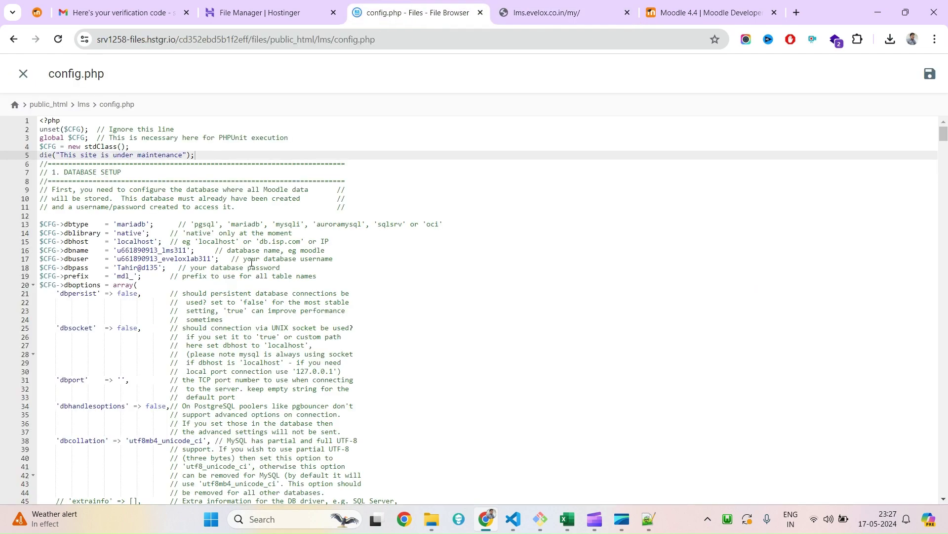
{"action": "key", "text": "Left"}
{"action": "key", "text": "BackSpace"}
{"action": "key", "text": "BackSpace"}
{"action": "key", "text": "BackSpace"}
{"action": "key", "text": "BackSpace"}
{"action": "key", "text": "BackSpace"}
{"action": "key", "text": "BackSpace"}
{"action": "key", "text": "BackSpace"}
{"action": "key", "text": "BackSpace"}
{"action": "key", "text": "BackSpace"}
{"action": "key", "text": "BackSpace"}
{"action": "key", "text": "BackSpace"}
{"action": "key", "text": "BackSpace"}
{"action": "key", "text": "BackSpace"}
{"action": "key", "text": "BackSpace"}
{"action": "key", "text": "BackSpace"}
{"action": "key", "text": "BackSpace"}
{"action": "key", "text": "BackSpace"}
{"action": "key", "text": "BackSpace"}
{"action": "key", "text": "BackSpace"}
{"action": "key", "text": "BackSpace"}
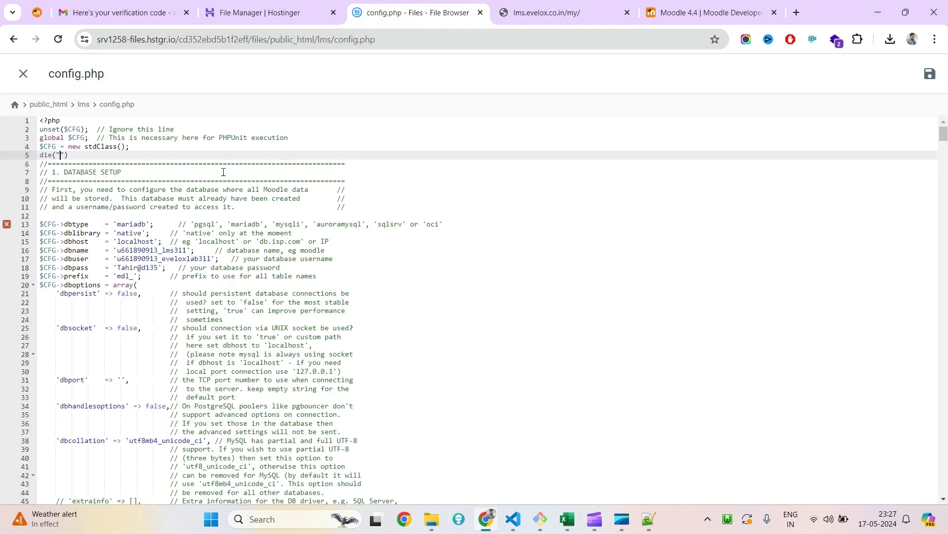
{"action": "key", "text": "BackSpace"}
{"action": "key", "text": "BackSpace"}
{"action": "key", "text": "BackSpace"}
{"action": "key", "text": "BackSpace"}
{"action": "left_click", "coordinate": [932, 73]}
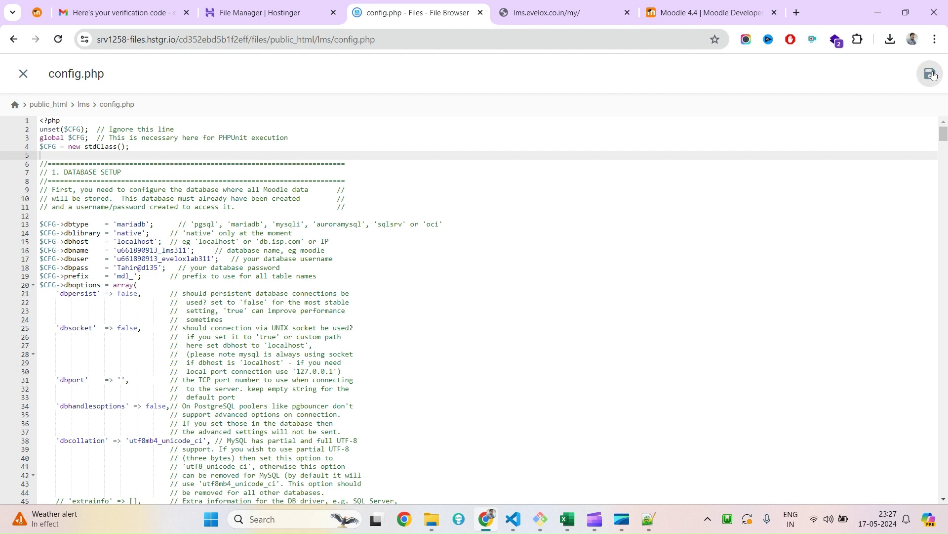
Reload the Moodle site page, close config.php in File Browser and return to the public_html folder.
{"action": "left_click", "coordinate": [573, 10]}
{"action": "right_click", "coordinate": [507, 119]}
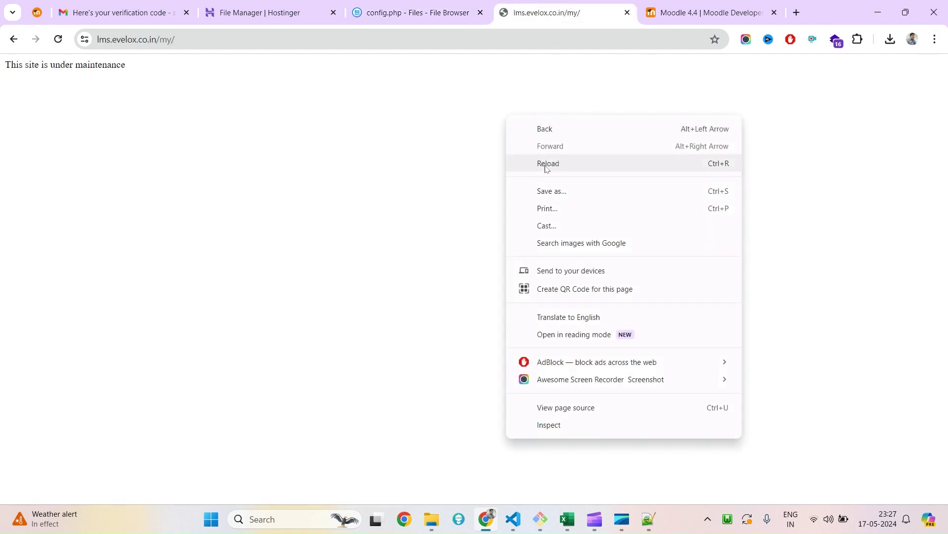
{"action": "left_click", "coordinate": [544, 163]}
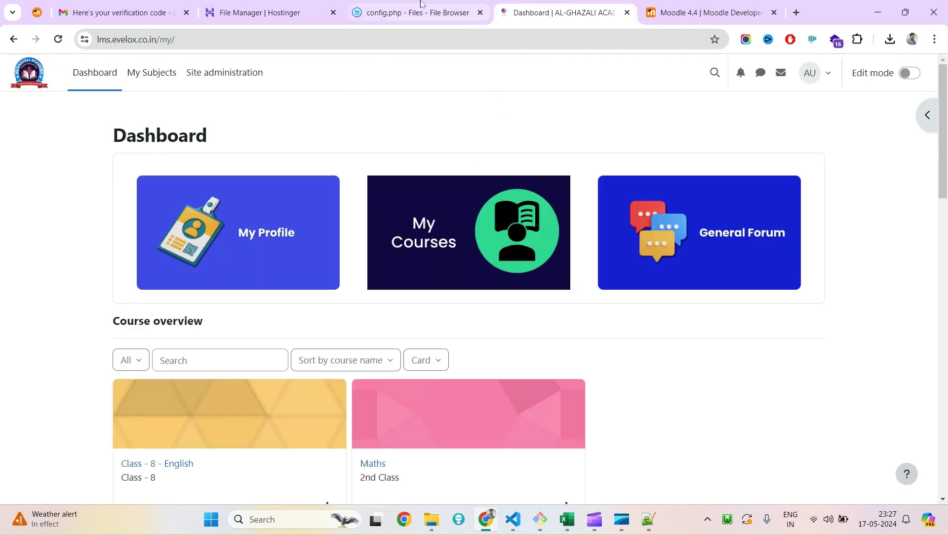
{"action": "left_click", "coordinate": [417, 3]}
{"action": "left_click", "coordinate": [23, 73]}
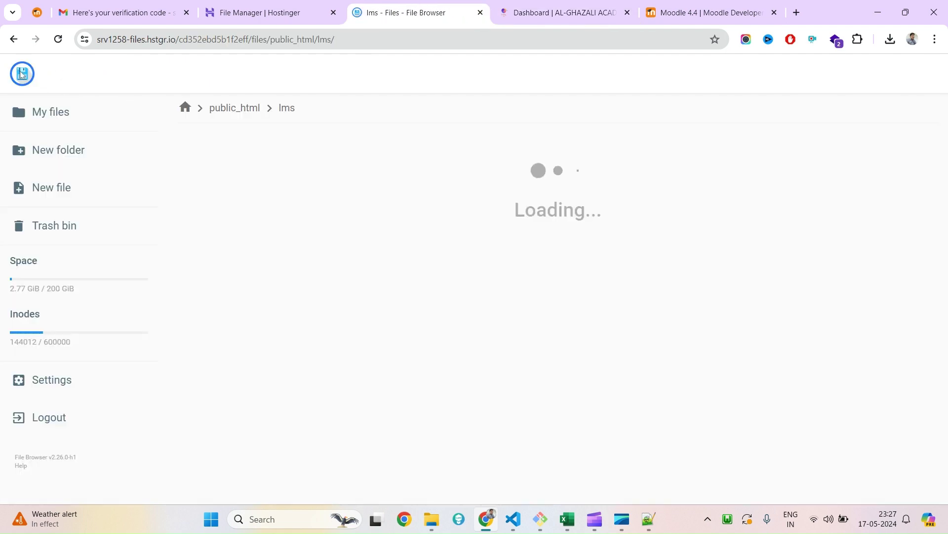
{"action": "left_click", "coordinate": [234, 108]}
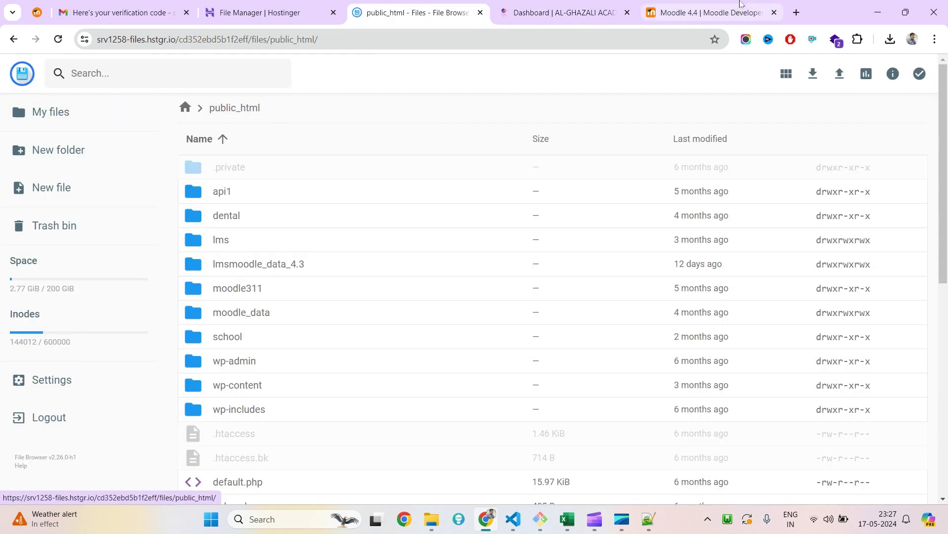
{"action": "left_click", "coordinate": [706, 12]}
{"action": "left_click", "coordinate": [400, 45]}
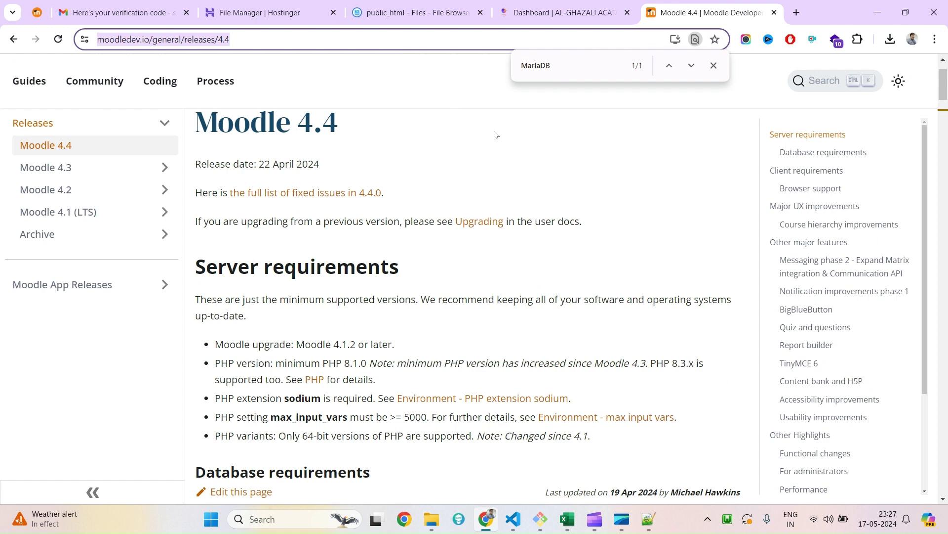
{"action": "left_click", "coordinate": [442, 7]}
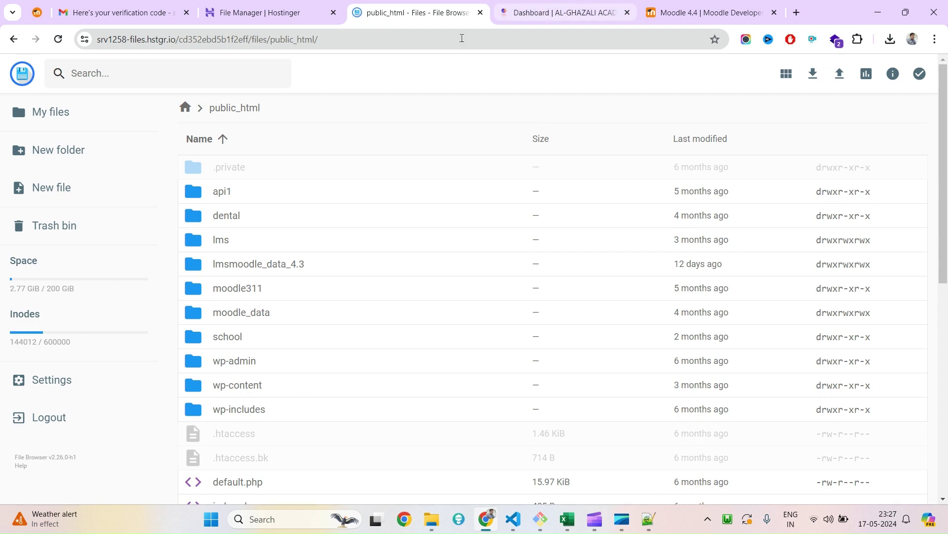
{"action": "left_click", "coordinate": [686, 7]}
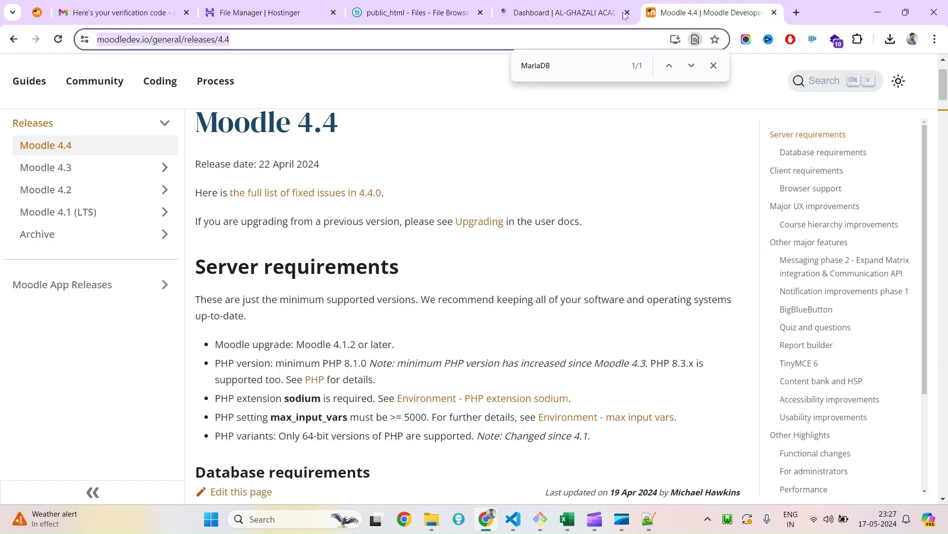
Search Google for "moodle 4.4" in a new tab and open the New features page on MoodleDocs.
{"action": "left_click", "coordinate": [796, 13]}
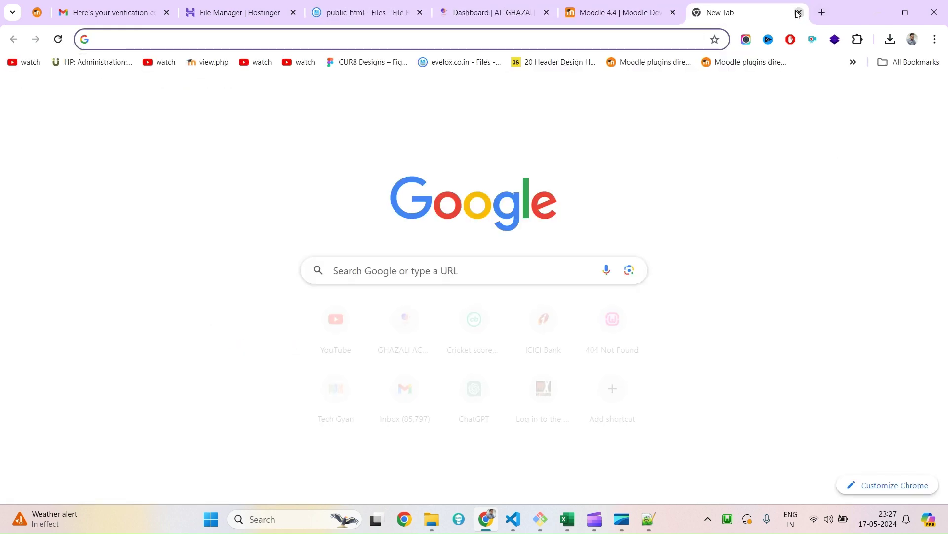
{"action": "type", "text": "moodle 4.4"}
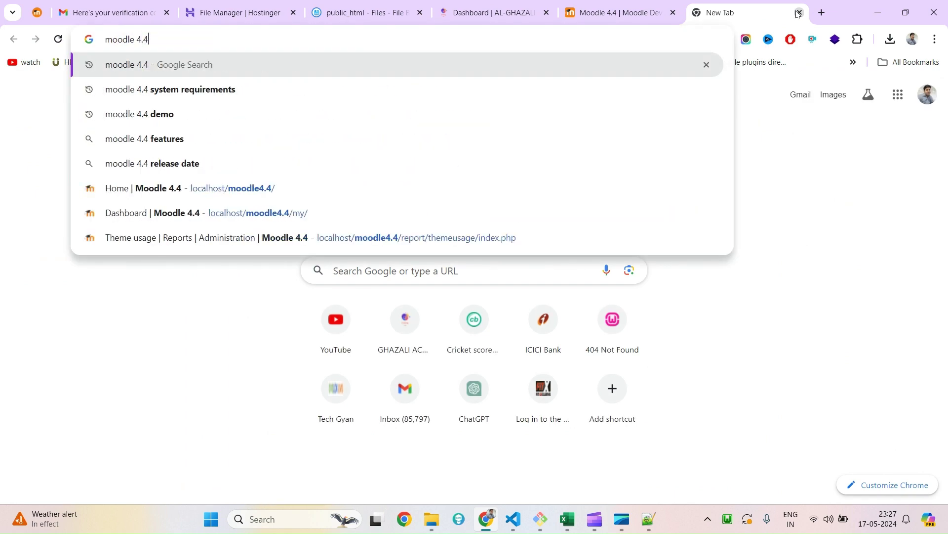
{"action": "key", "text": "Return"}
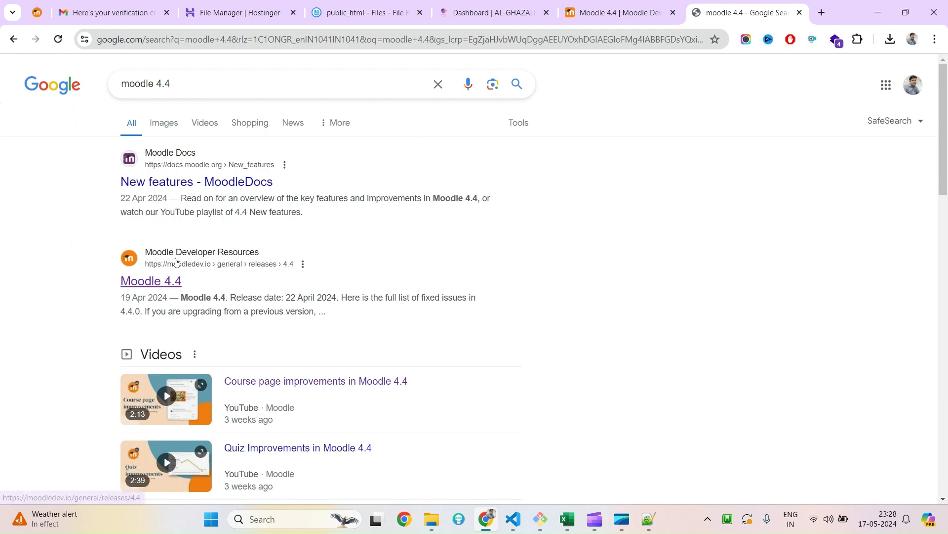
{"action": "left_click", "coordinate": [179, 181]}
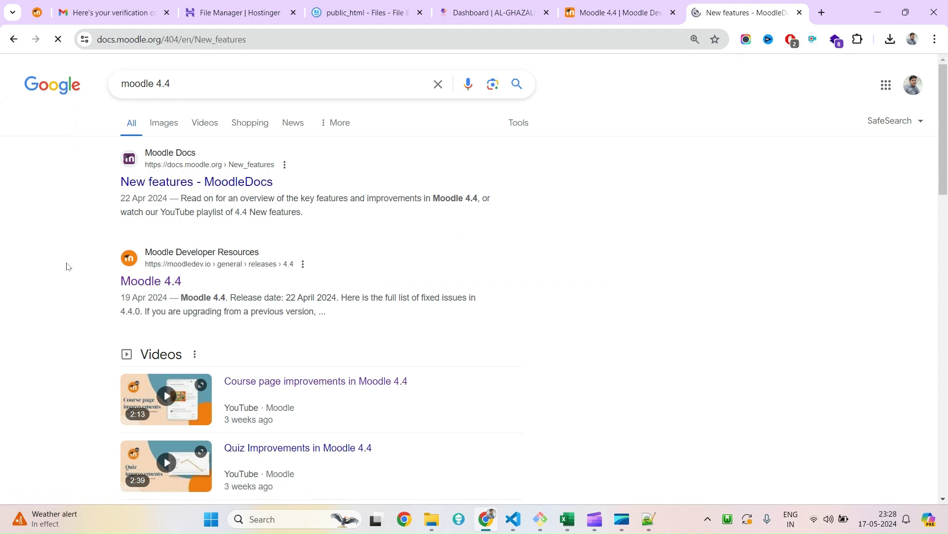
Search Google for "moodle" and open the moodle.org home page from the results.
{"action": "left_click", "coordinate": [296, 34]}
{"action": "type", "text": "moodel"}
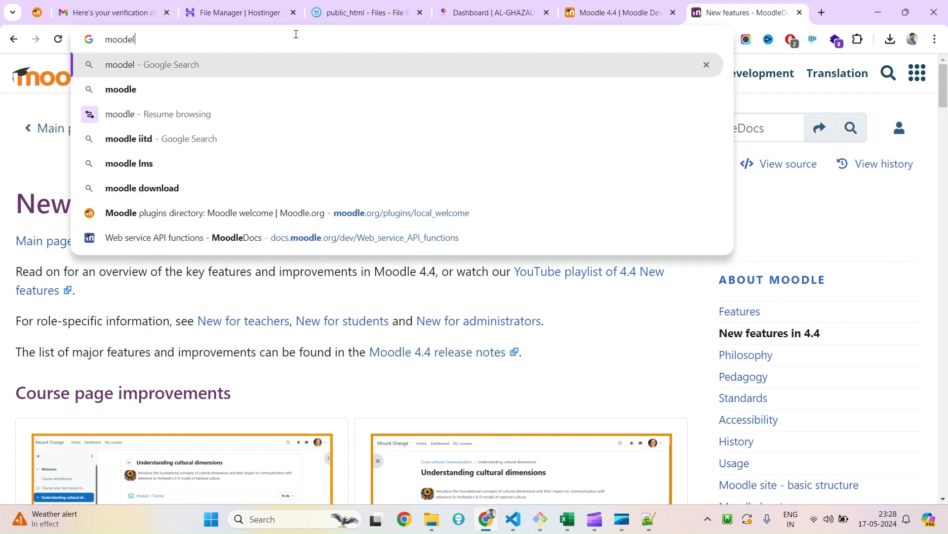
{"action": "key", "text": "BackSpace"}
{"action": "key", "text": "Return"}
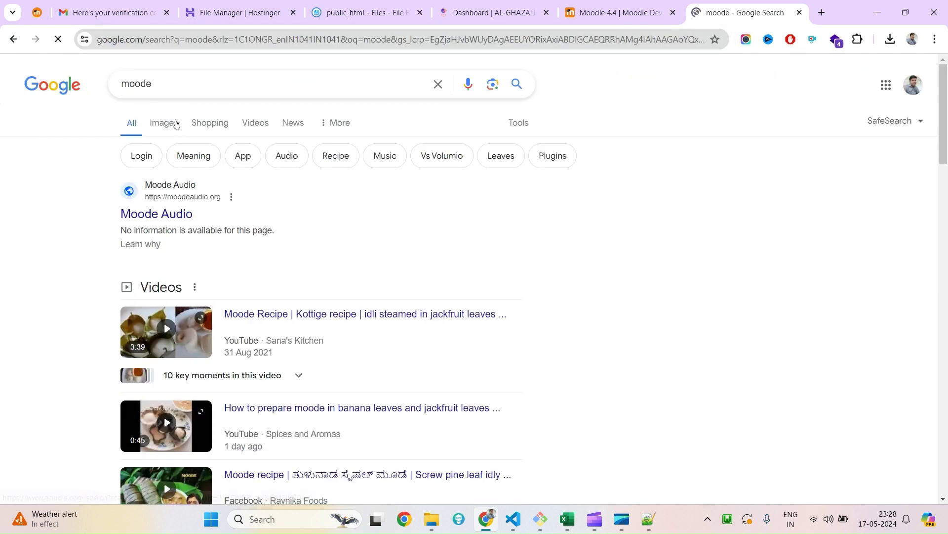
{"action": "left_click", "coordinate": [174, 84]}
{"action": "type", "text": "le"}
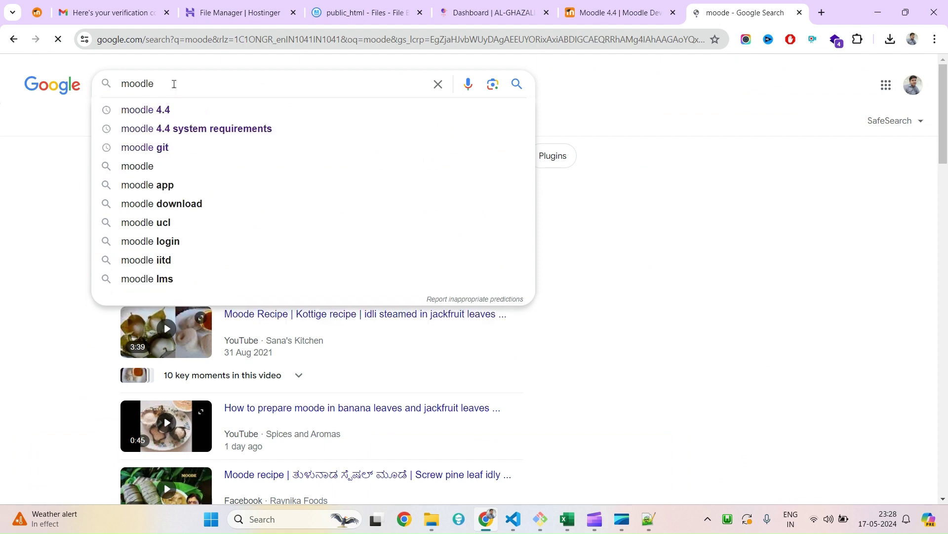
{"action": "key", "text": "Return"}
{"action": "left_click", "coordinate": [179, 186]}
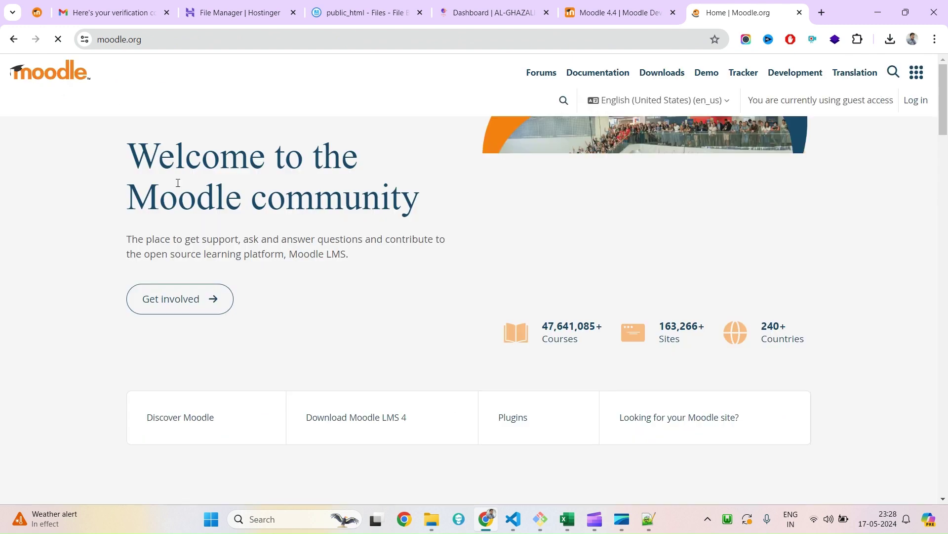
Go to the Moodle downloads site and open the latest release page for Moodle 4.4+.
{"action": "left_click", "coordinate": [655, 74]}
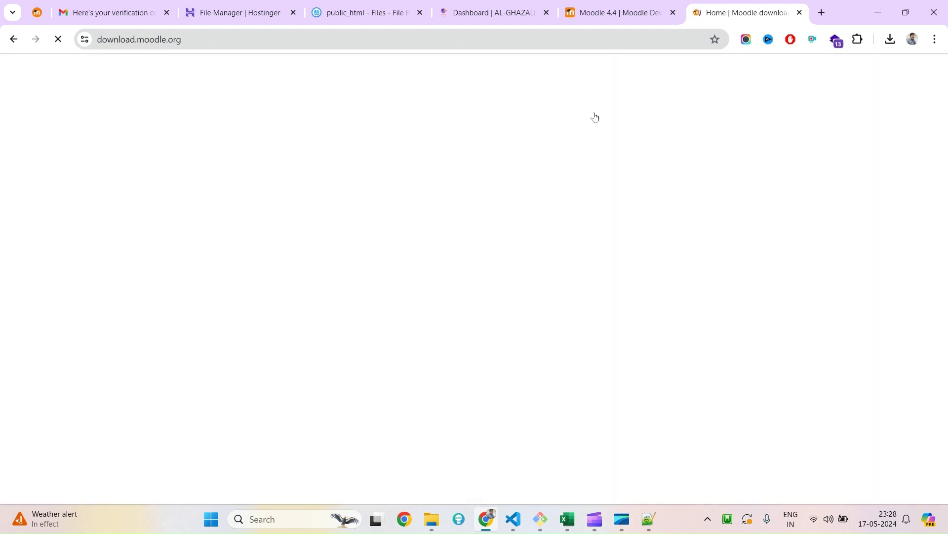
{"action": "scroll", "coordinate": [208, 321], "scroll_direction": "down", "scroll_amount": 2}
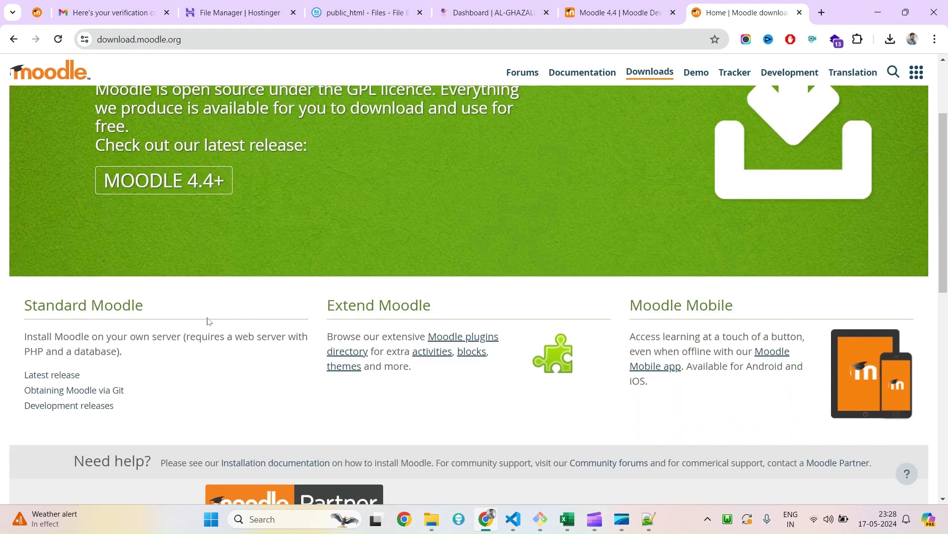
{"action": "scroll", "coordinate": [106, 326], "scroll_direction": "up", "scroll_amount": 2}
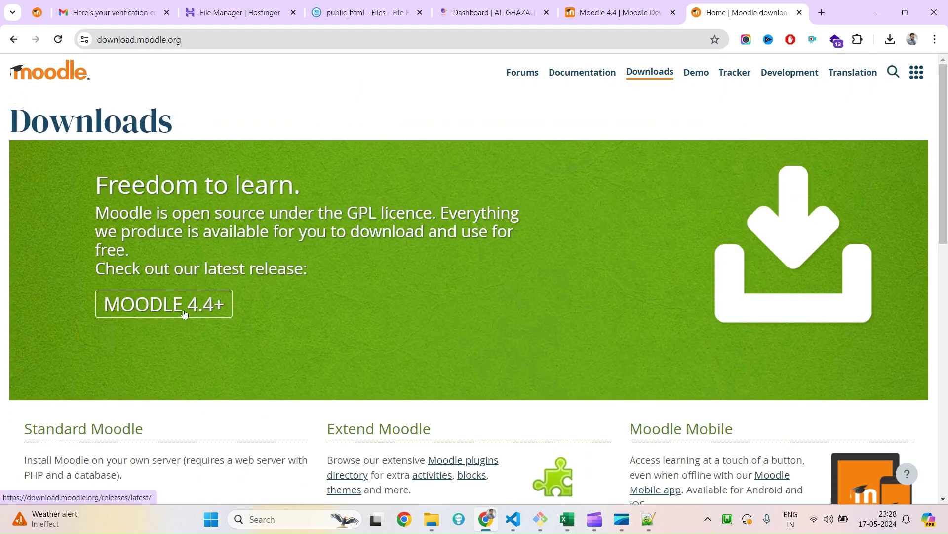
{"action": "left_click", "coordinate": [184, 311]}
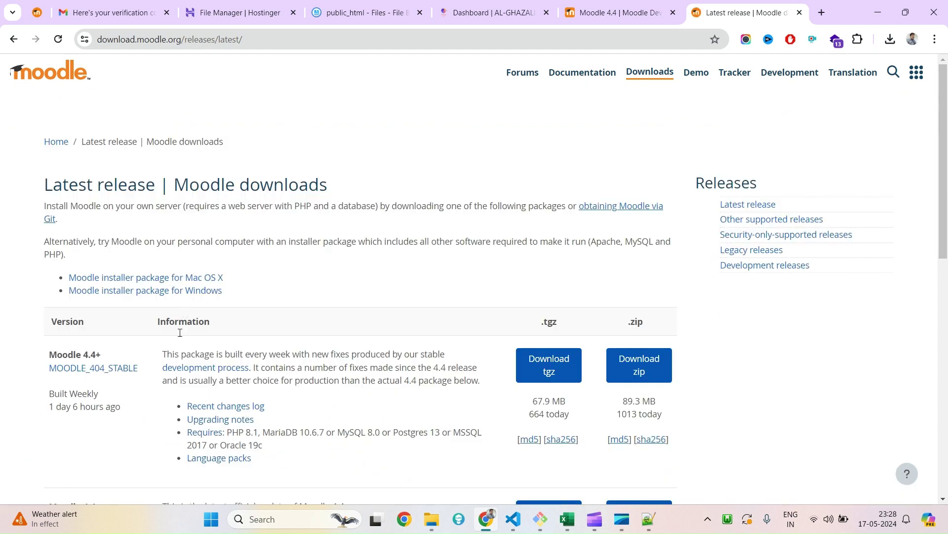
Check how recently the Moodle 4.4+ package was built and download its zip version.
{"action": "left_click_drag", "start_coordinate": [52, 405], "coordinate": [97, 406]}
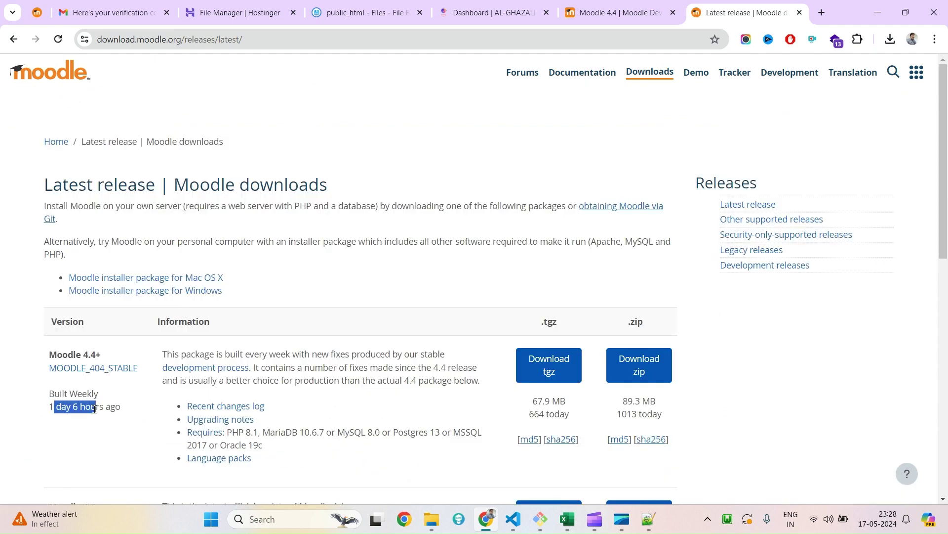
{"action": "left_click", "coordinate": [66, 397]}
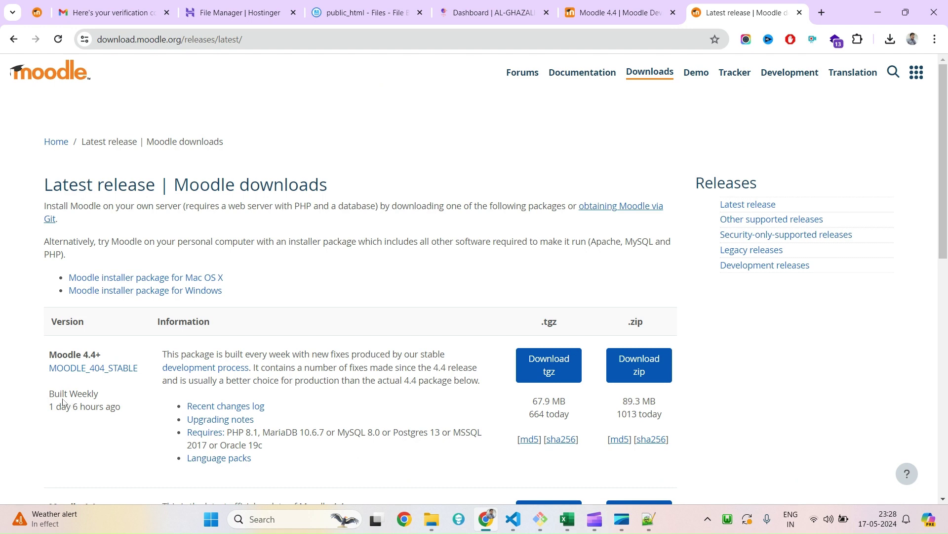
{"action": "left_click_drag", "start_coordinate": [51, 406], "coordinate": [124, 411]}
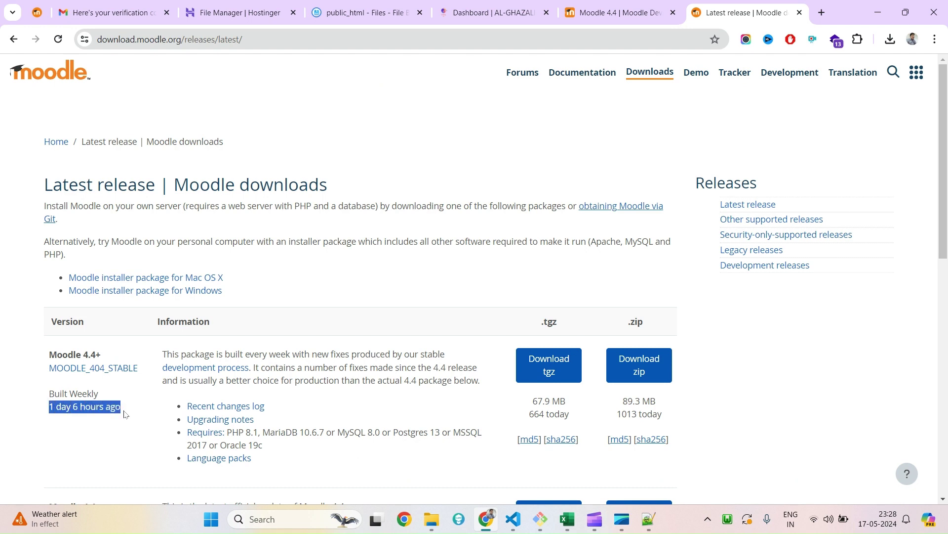
{"action": "left_click", "coordinate": [640, 373]}
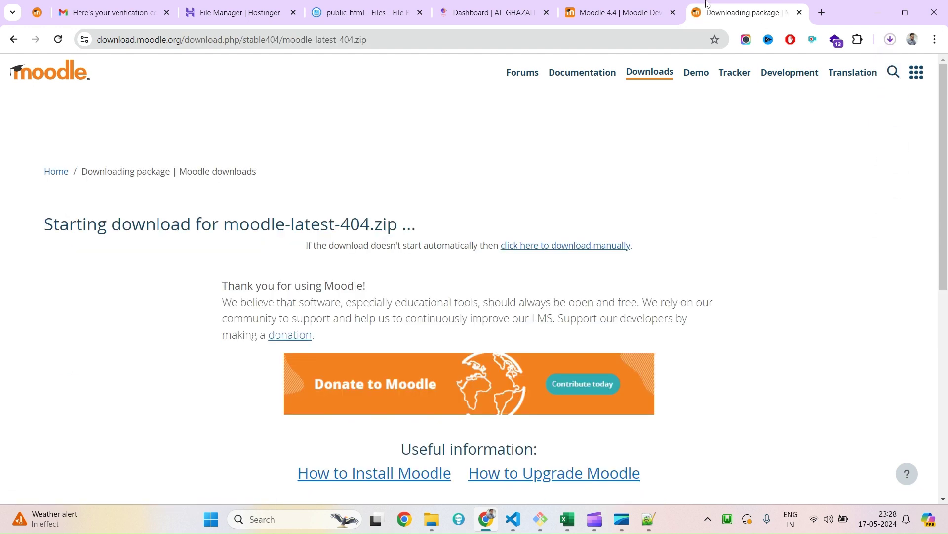
{"action": "left_click", "coordinate": [644, 3]}
{"action": "left_click", "coordinate": [730, 5]}
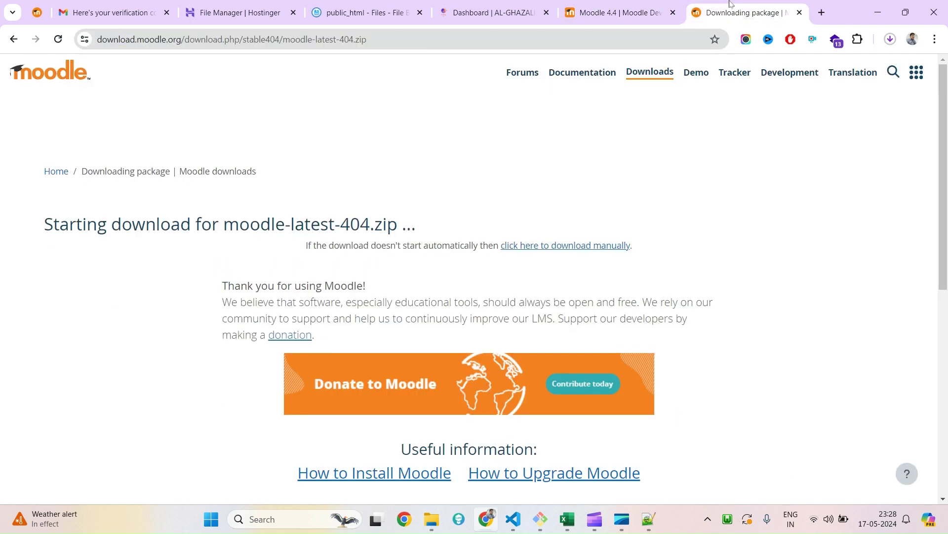
Check the download progress of moodle-latest-404.zip and locate the lms folder in public_html on the server.
{"action": "left_click", "coordinate": [888, 41]}
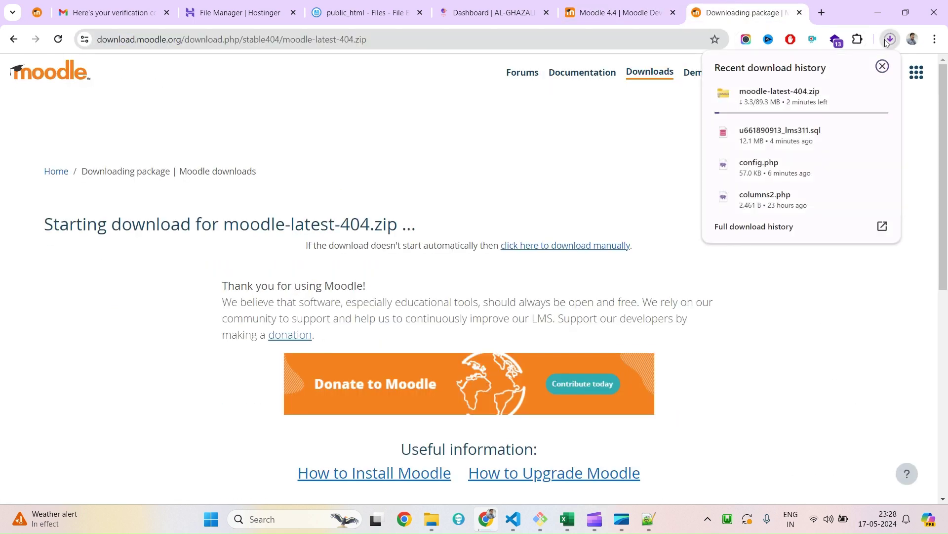
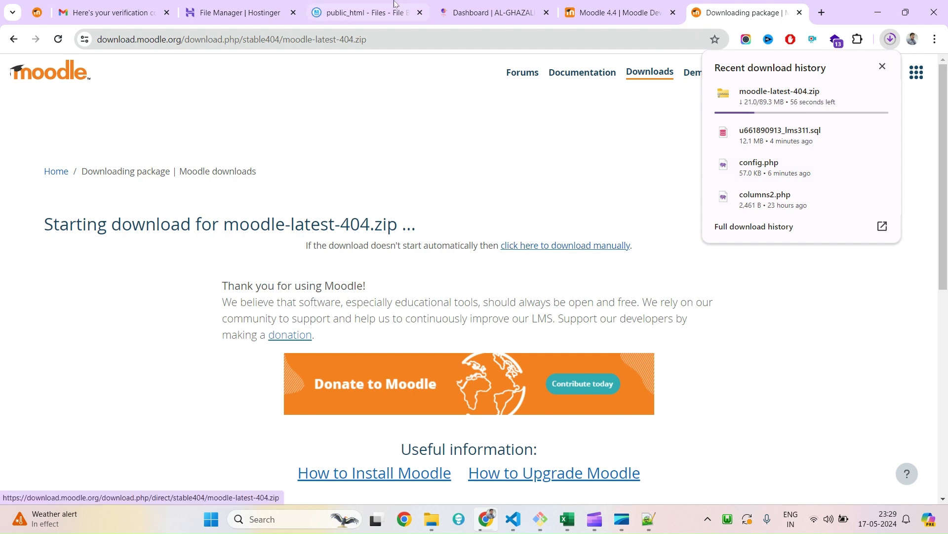
{"action": "left_click", "coordinate": [361, 12]}
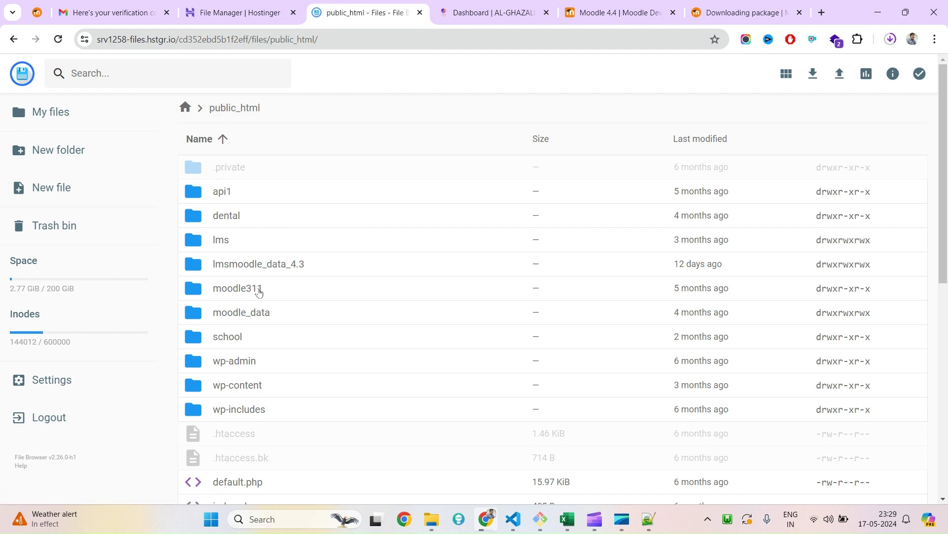
{"action": "left_click", "coordinate": [220, 245]}
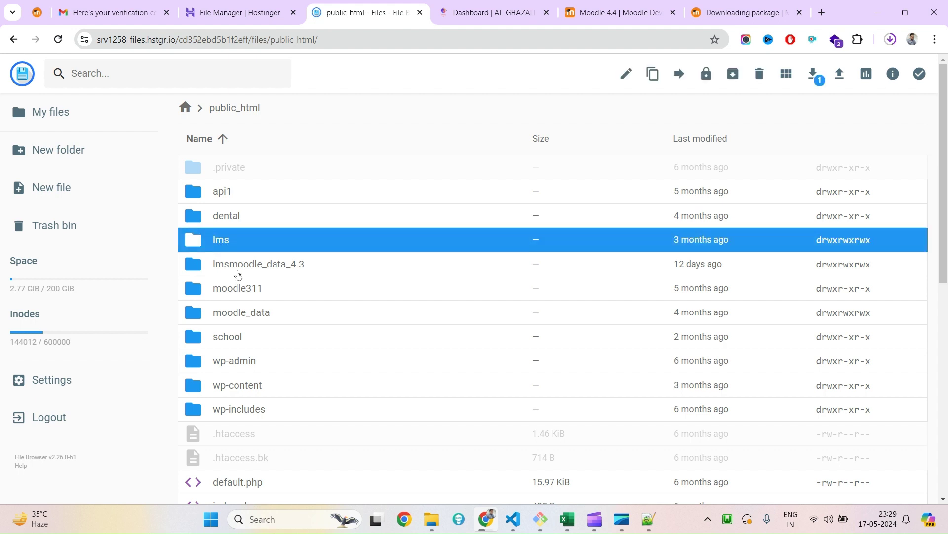
{"action": "left_click", "coordinate": [724, 12]}
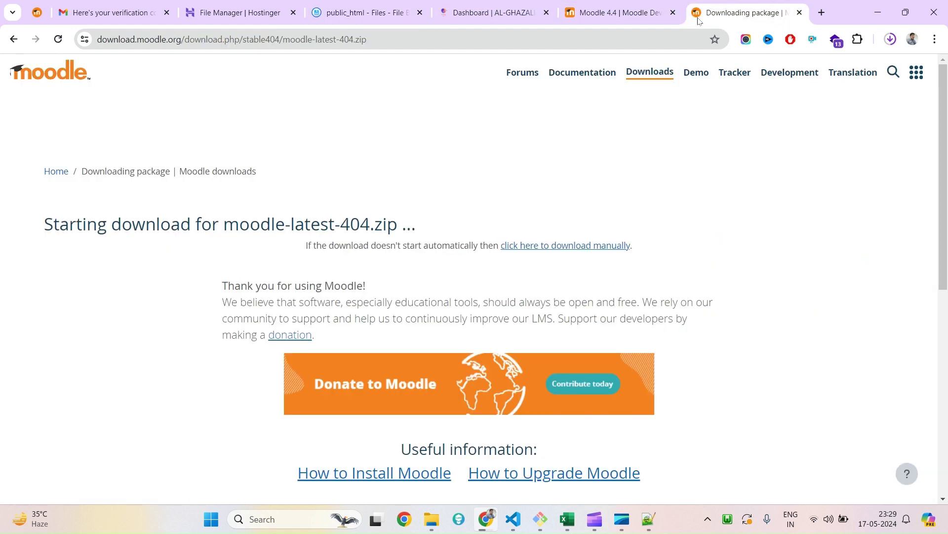
{"action": "left_click", "coordinate": [890, 39]}
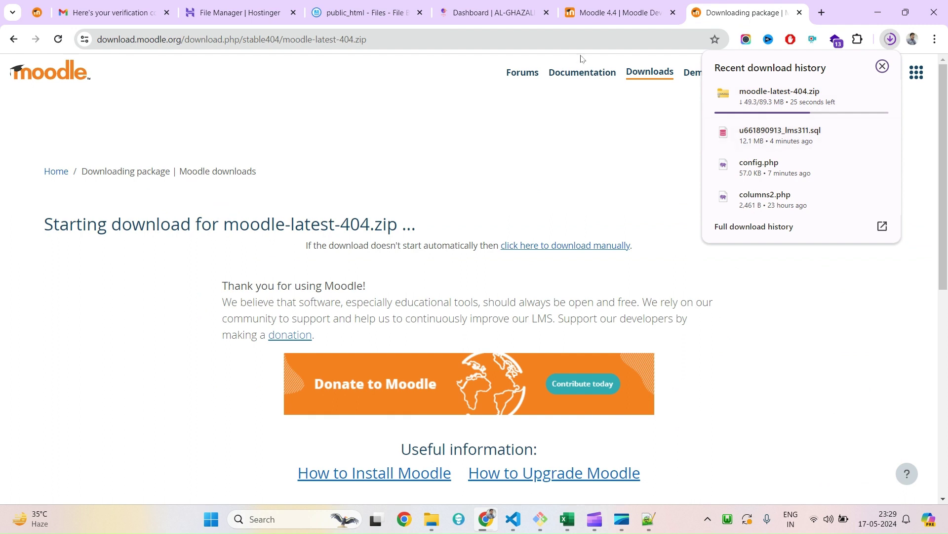
{"action": "left_click", "coordinate": [395, 11]}
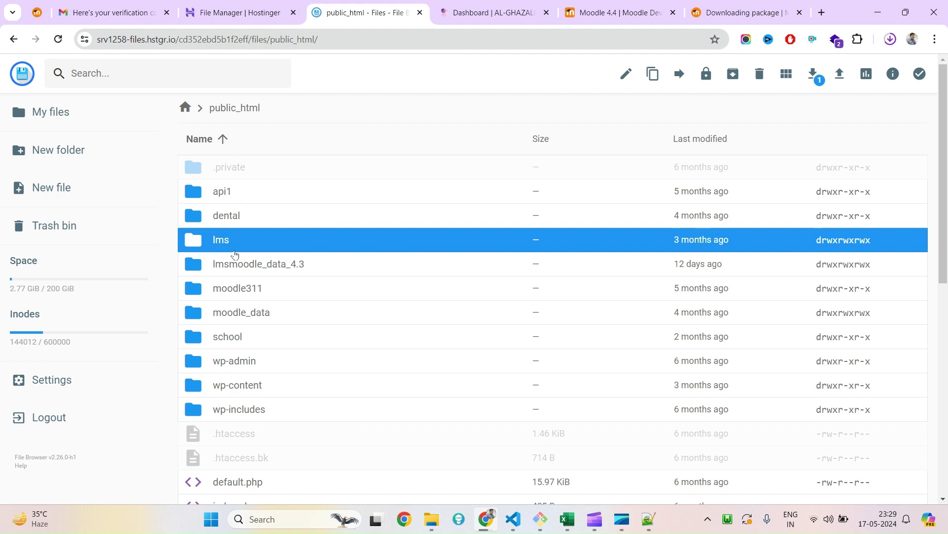
{"action": "left_click", "coordinate": [742, 9]}
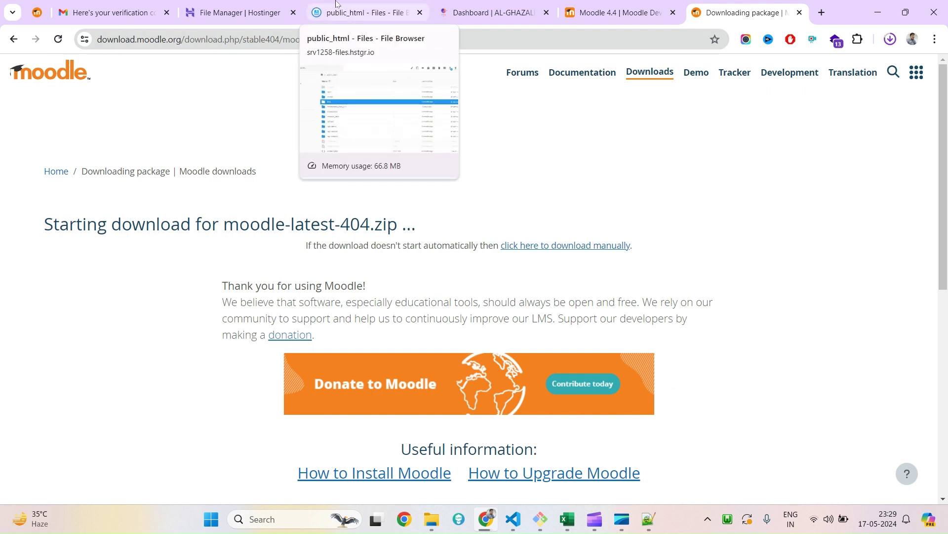
{"action": "left_click", "coordinate": [891, 39]}
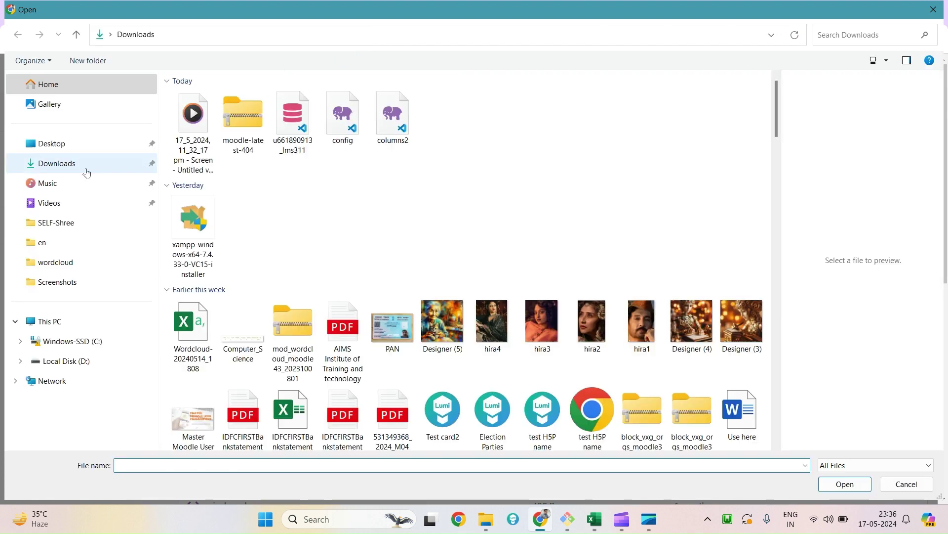
Upload moodle-latest-404.zip from the Downloads folder into public_html and check the upload's progress against the download history.
{"action": "left_click", "coordinate": [87, 170]}
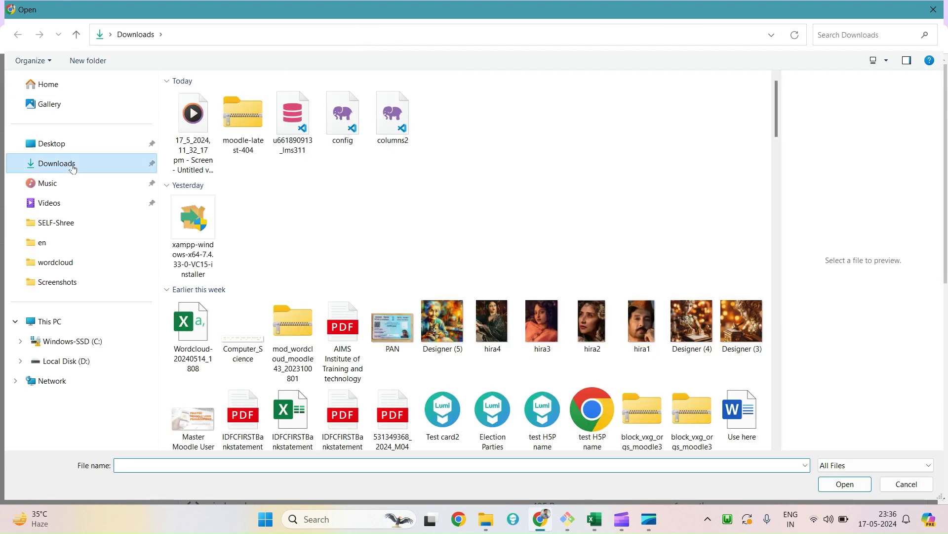
{"action": "left_click", "coordinate": [238, 130]}
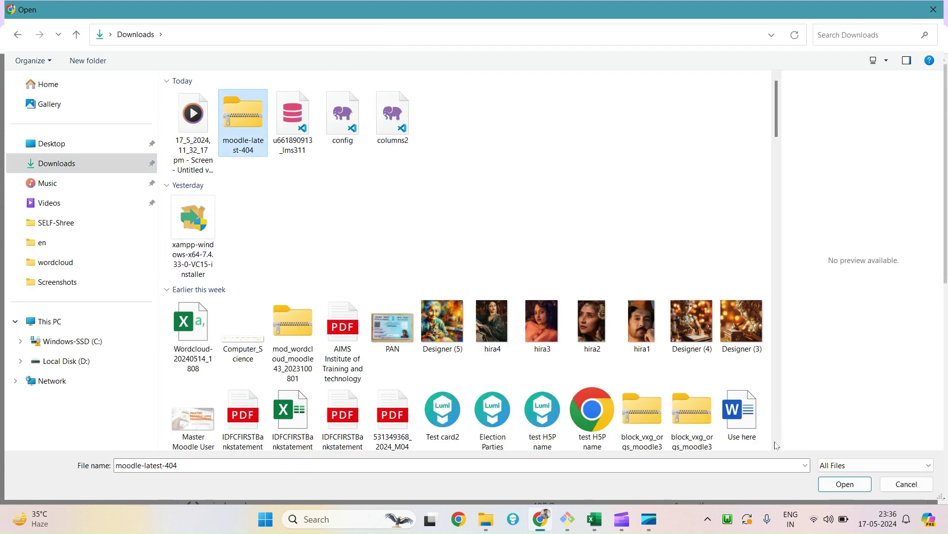
{"action": "left_click", "coordinate": [845, 484]}
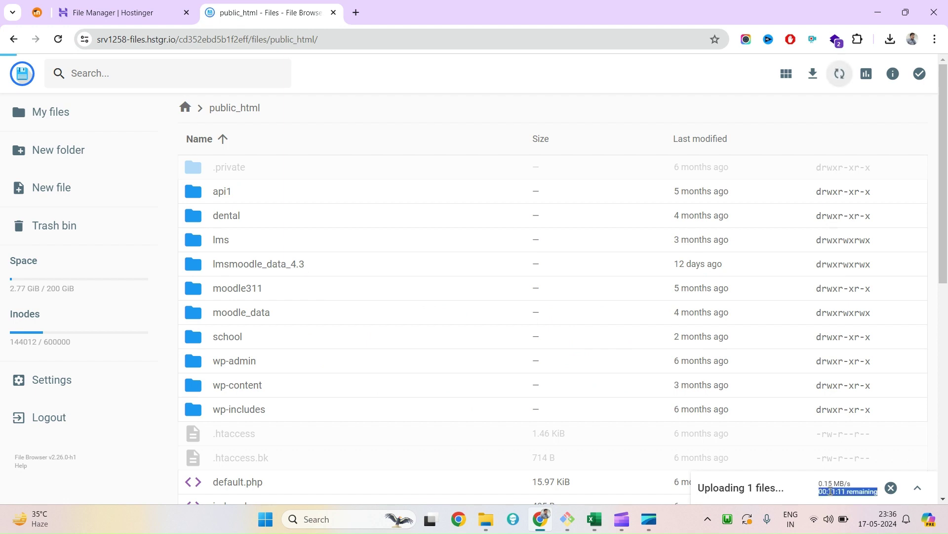
{"action": "left_click_drag", "start_coordinate": [706, 488], "coordinate": [850, 492]}
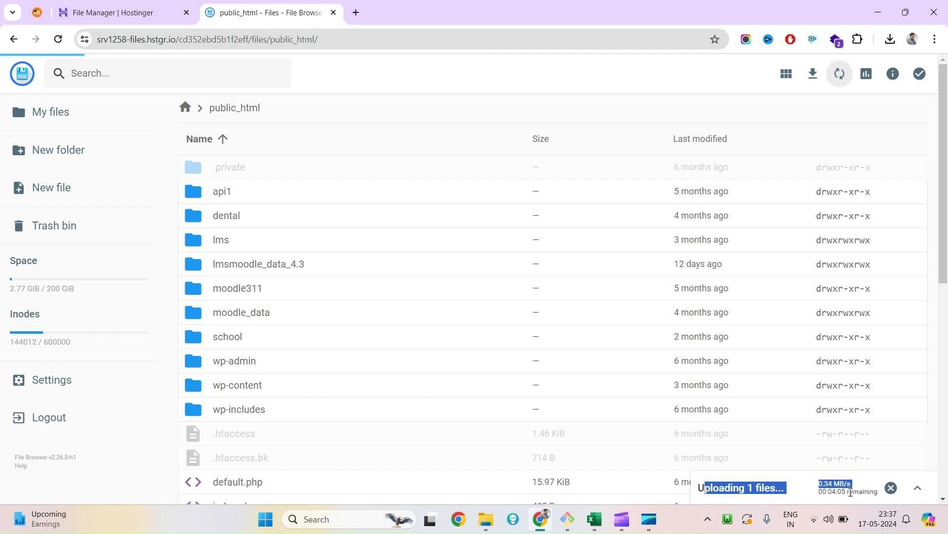
{"action": "left_click", "coordinate": [890, 39]}
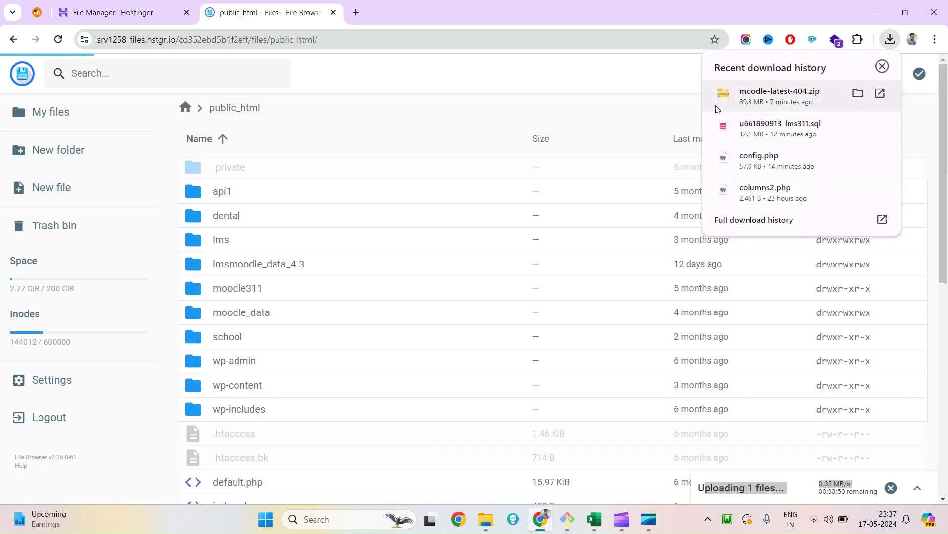
{"action": "left_click", "coordinate": [663, 87]}
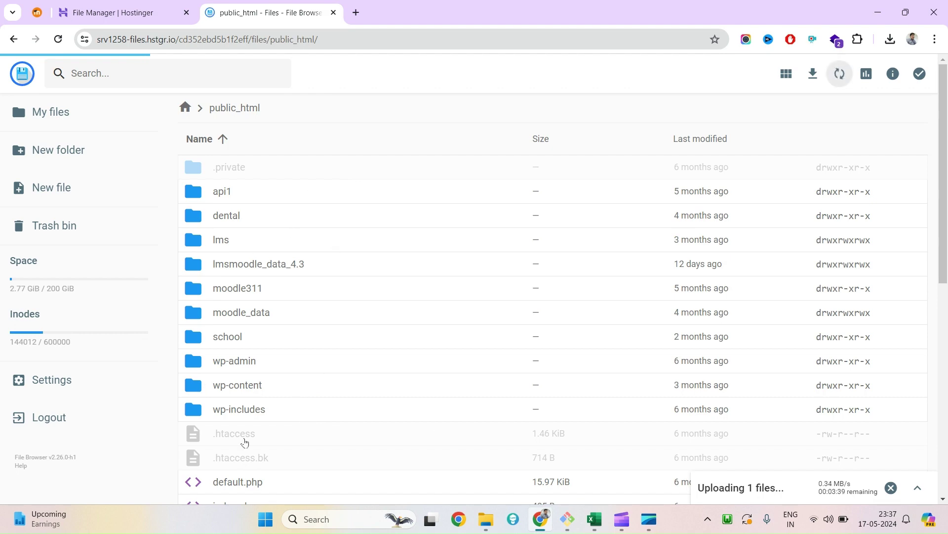
Switch to the Excel upgrade checklist and enter OK in cell E10 beside Moodle 4.4 code.
{"action": "mouse_move", "coordinate": [583, 525]}
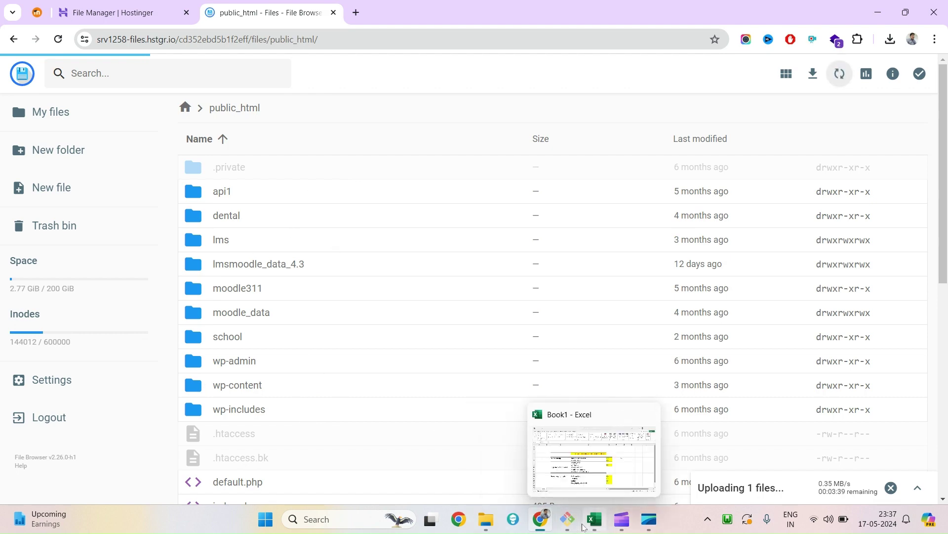
{"action": "left_click", "coordinate": [589, 466]}
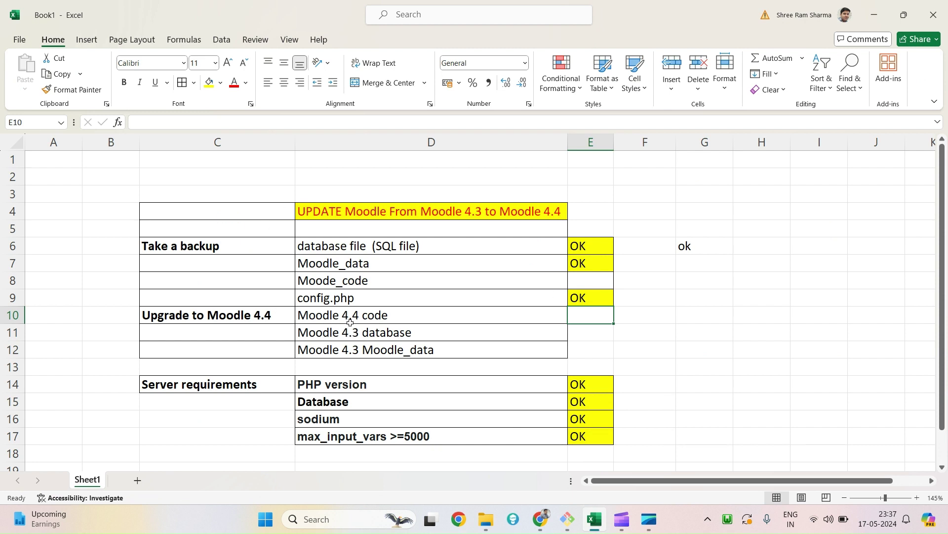
{"action": "left_click", "coordinate": [325, 318]}
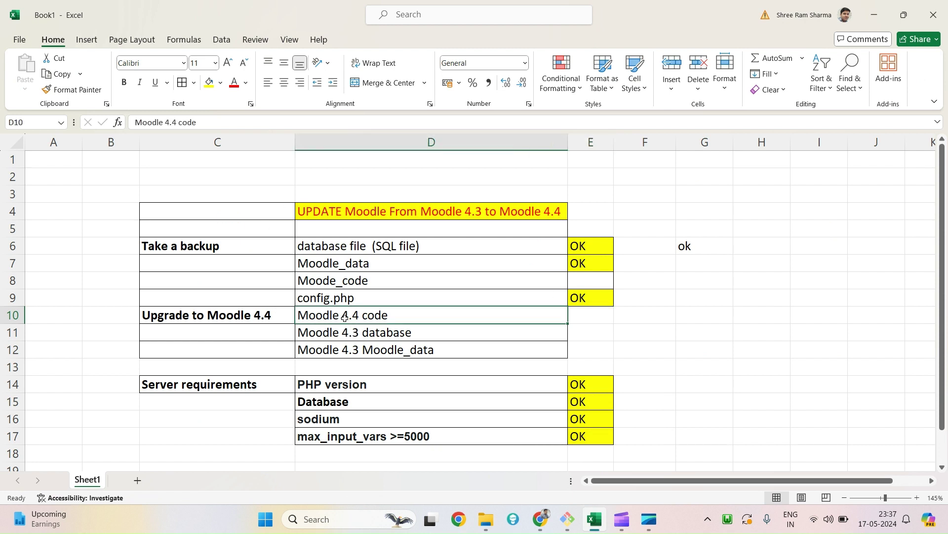
{"action": "left_click", "coordinate": [573, 316]}
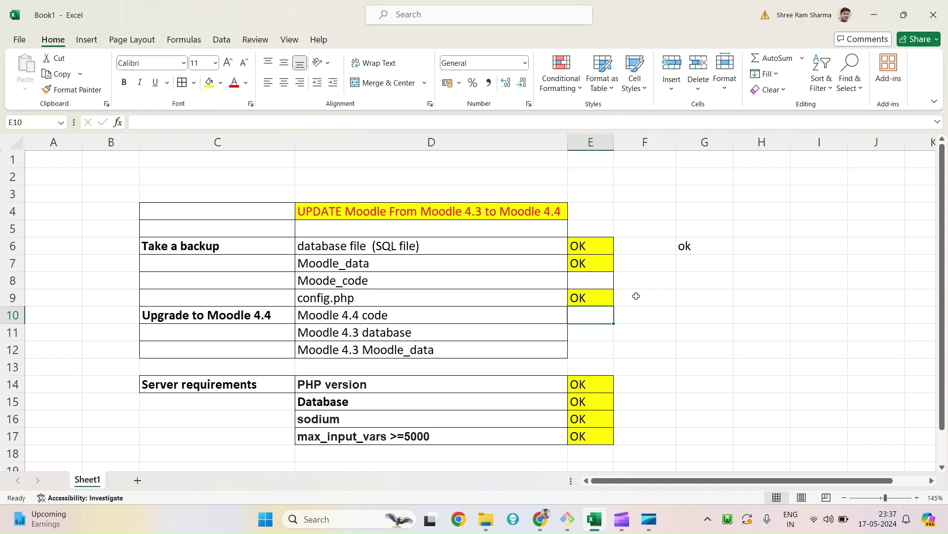
{"action": "type", "text": "Ok"}
{"action": "key", "text": "Return"}
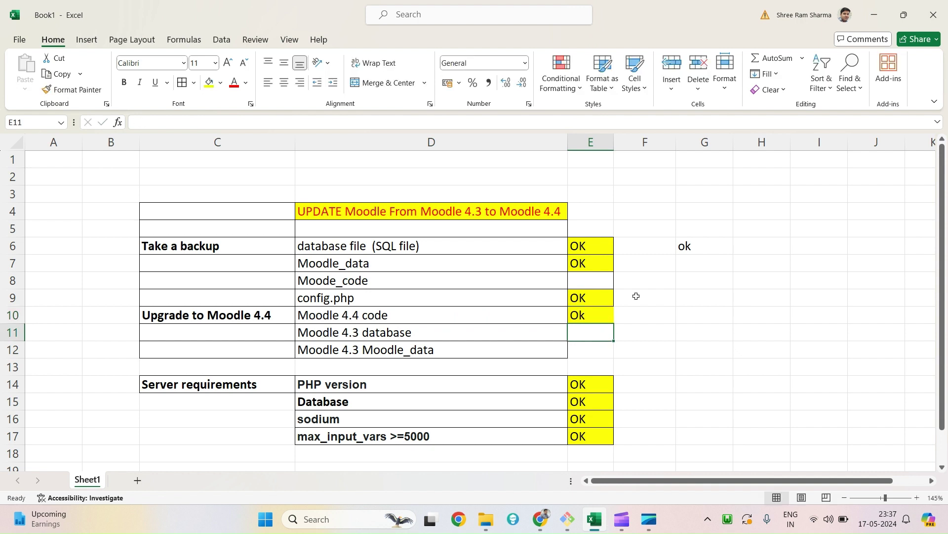
{"action": "key", "text": "Up"}
{"action": "type", "text": "OK"}
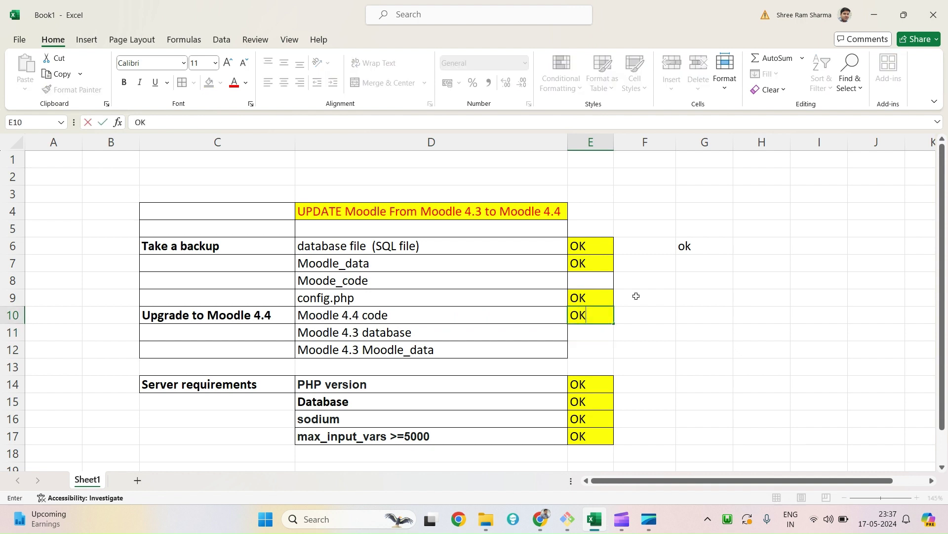
{"action": "key", "text": "Return"}
{"action": "key", "text": "Left"}
{"action": "key", "text": "Left"}
{"action": "key", "text": "Up"}
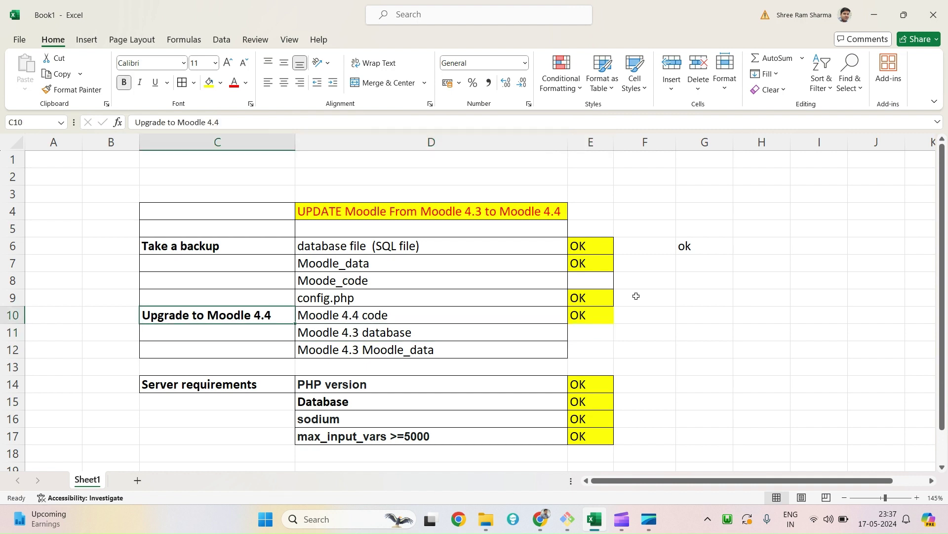
{"action": "key", "text": "Right"}
{"action": "key", "text": "Right"}
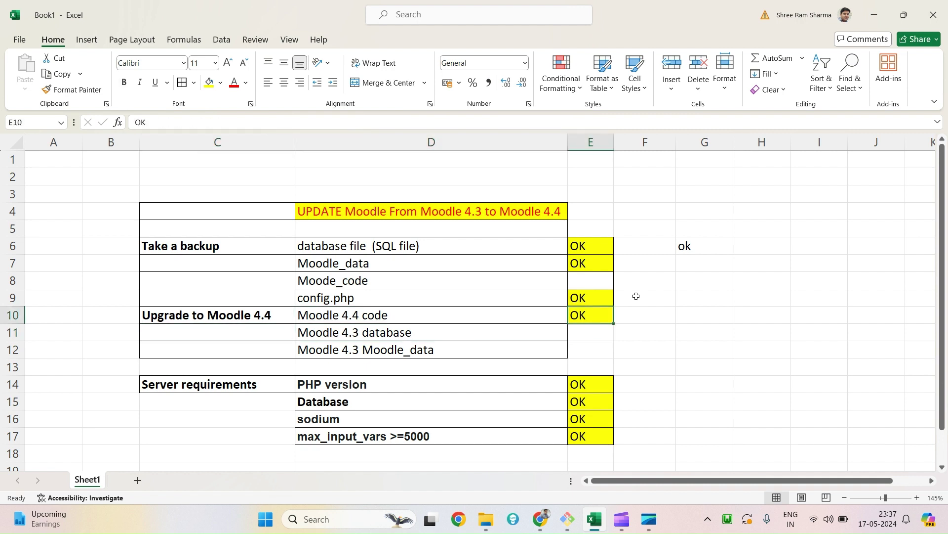
{"action": "key", "text": "Down"}
{"action": "key", "text": "Left"}
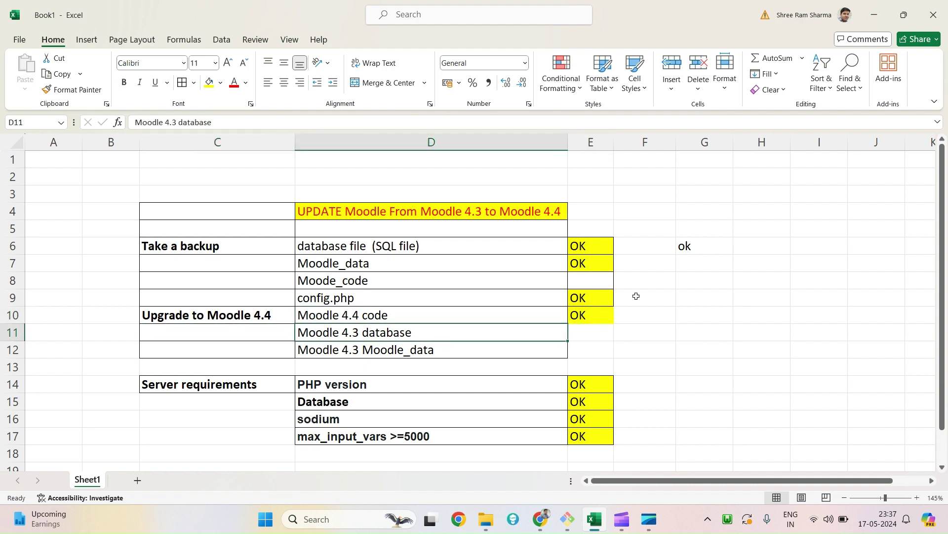
{"action": "key", "text": "Right"}
{"action": "key", "text": "Left"}
{"action": "key", "text": "super+e"}
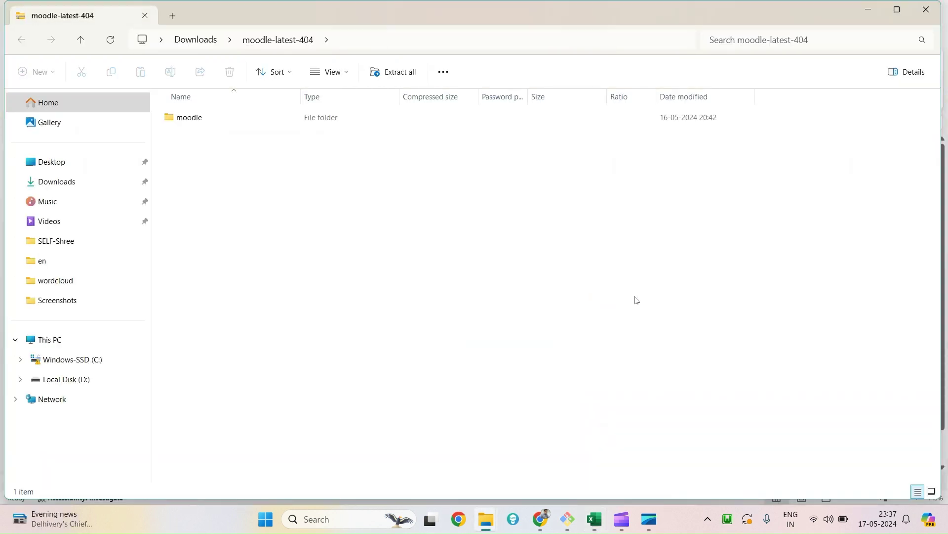
{"action": "left_click", "coordinate": [927, 9]}
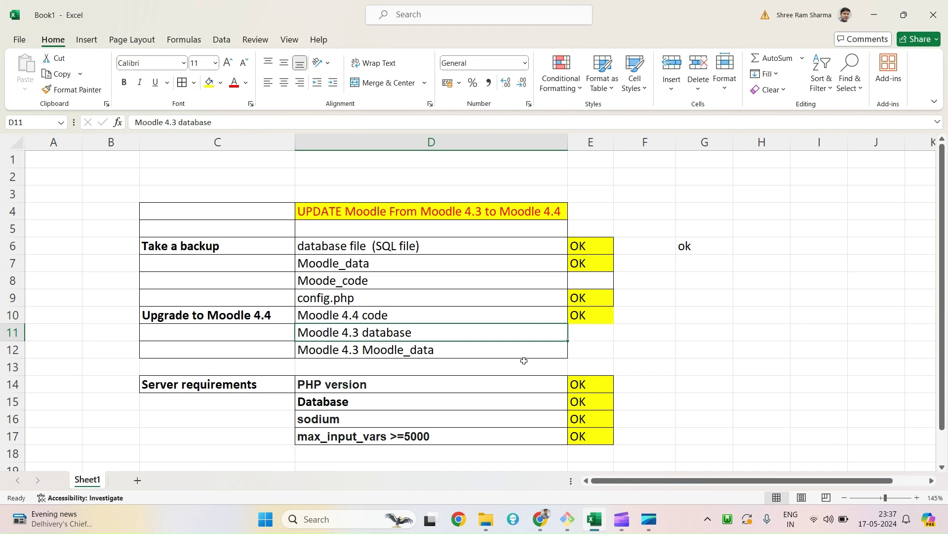
Enter the note "Same Database" in cell F11 beside the Moodle 4.3 database row.
{"action": "left_click", "coordinate": [444, 383]}
{"action": "left_click", "coordinate": [410, 335]}
{"action": "key", "text": "Right"}
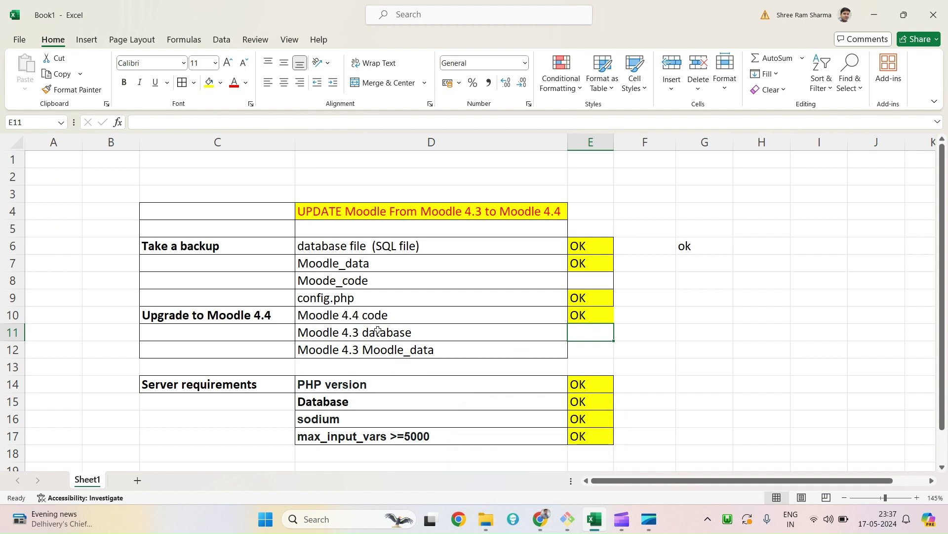
{"action": "left_click", "coordinate": [388, 351]}
{"action": "left_click", "coordinate": [383, 334]}
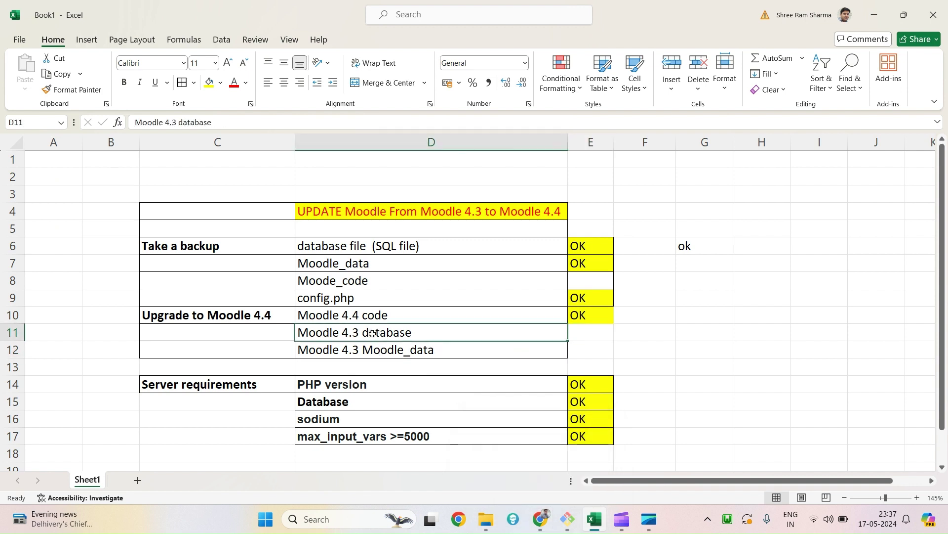
{"action": "left_click", "coordinate": [384, 349]}
{"action": "left_click", "coordinate": [384, 336]}
{"action": "key", "text": "Right"}
{"action": "key", "text": "Right"}
{"action": "type", "text": "Sam"}
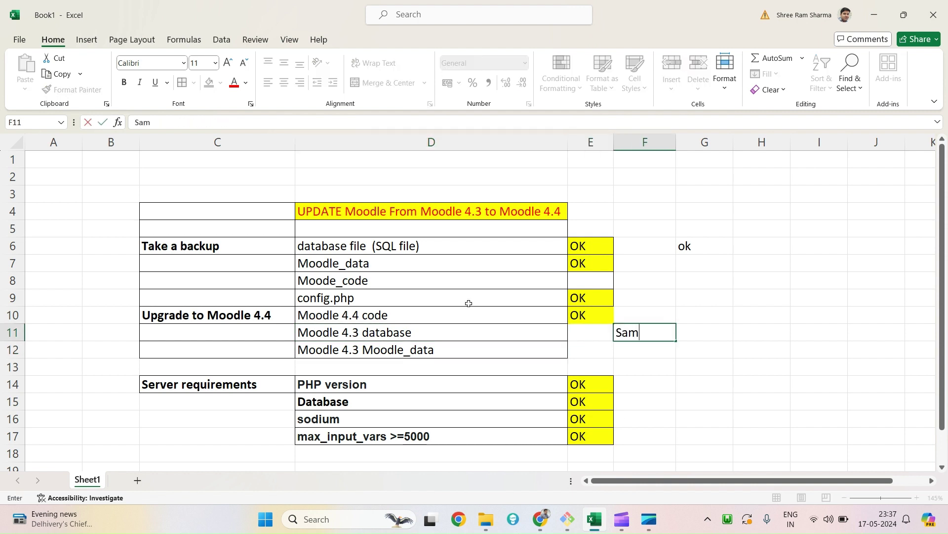
{"action": "type", "text": "e Database"}
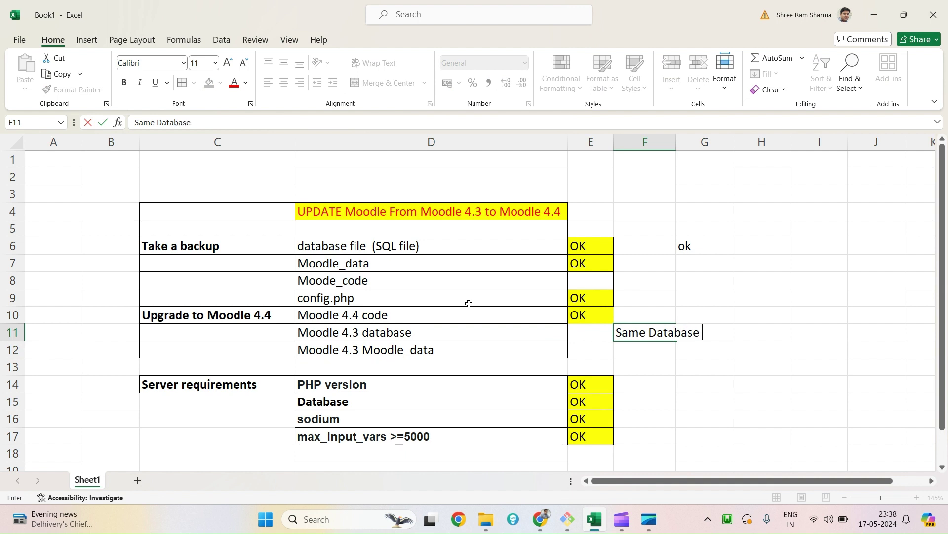
{"action": "key", "text": "Return"}
Enter the note "Same Moodle_data" in cell F12 beside the Moodle 4.3 Moodle_data row.
{"action": "key", "text": "Right"}
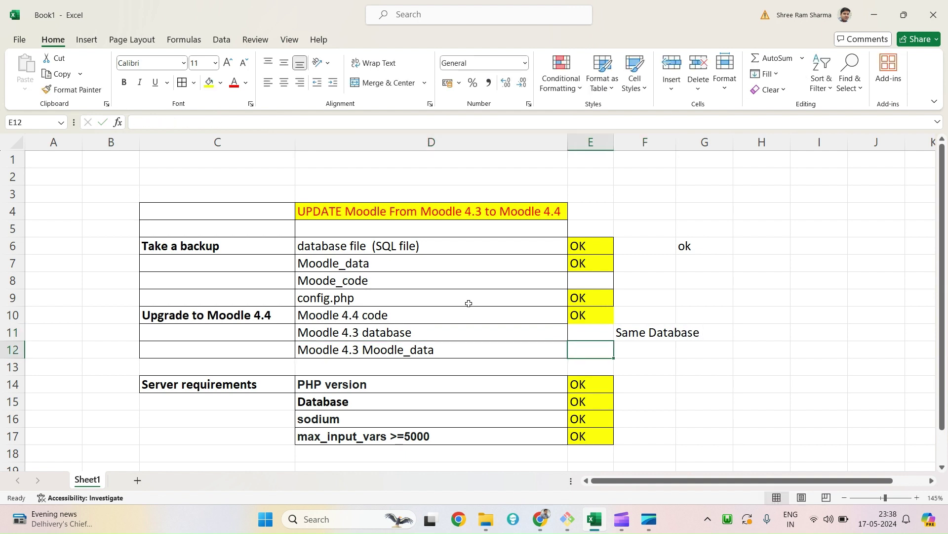
{"action": "key", "text": "Right"}
{"action": "type", "text": "Same "}
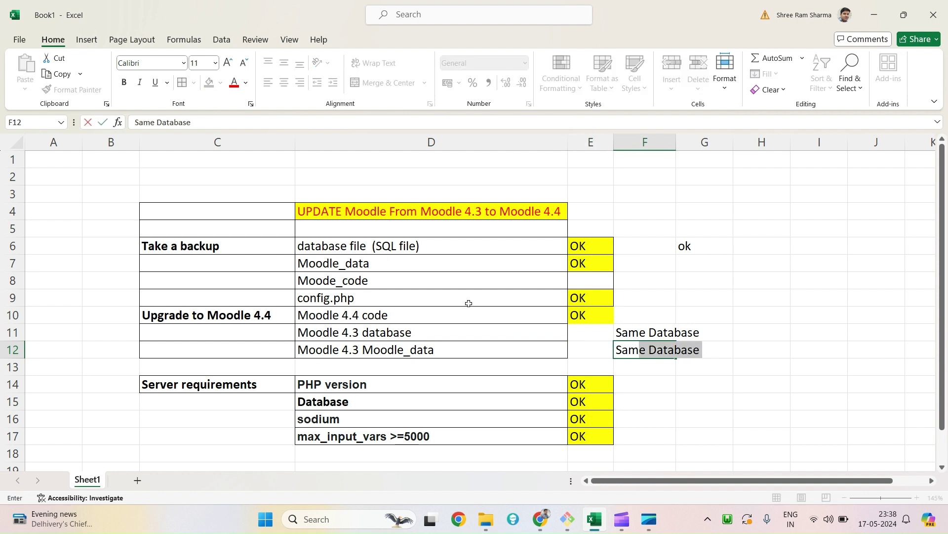
{"action": "type", "text": "DM"}
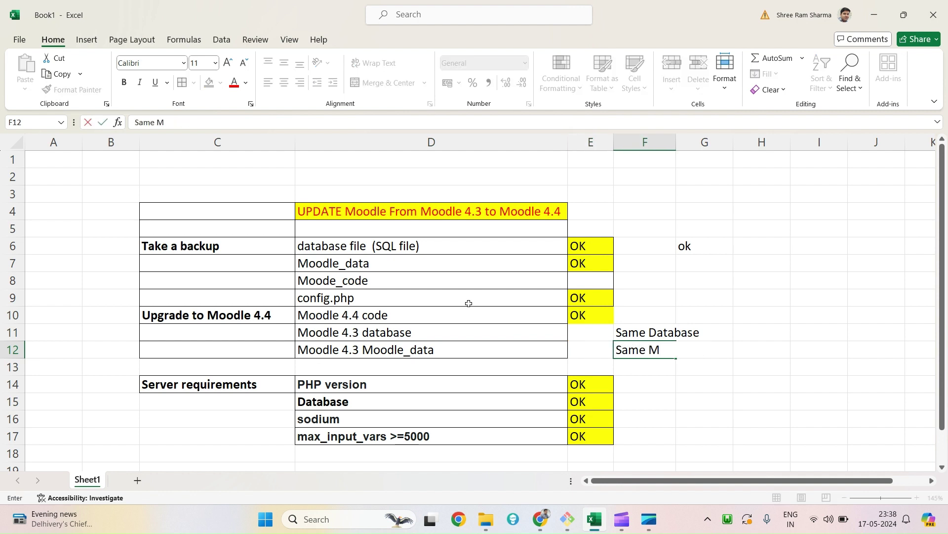
{"action": "type", "text": "oodle_data"}
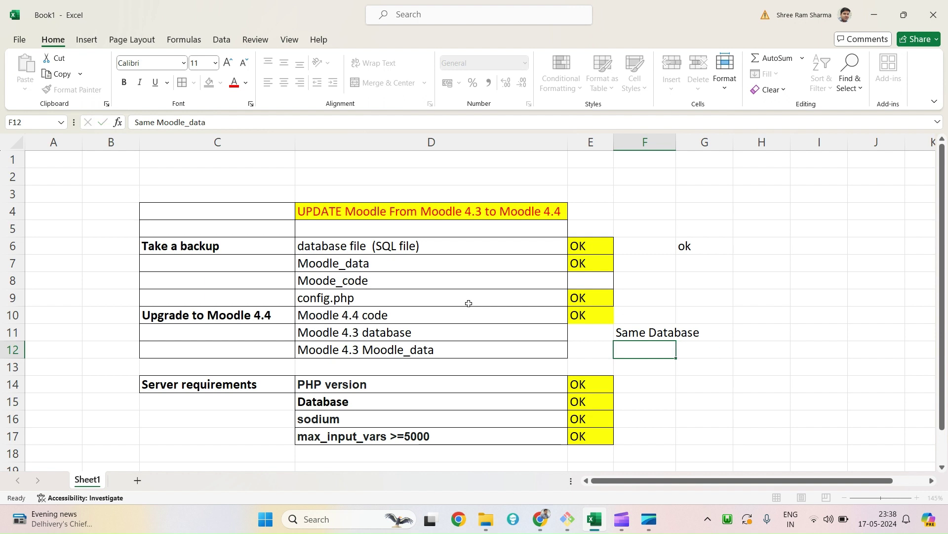
{"action": "key", "text": "Return"}
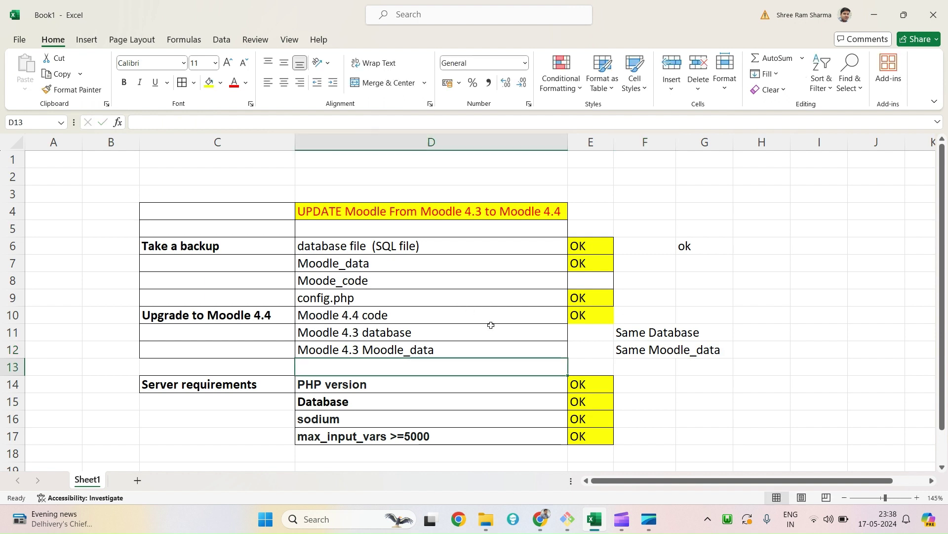
Widen column F to fit the "Same Database" and "Same Moodle_data" notes.
{"action": "left_click", "coordinate": [643, 331]}
{"action": "left_click_drag", "start_coordinate": [641, 347], "coordinate": [683, 358]}
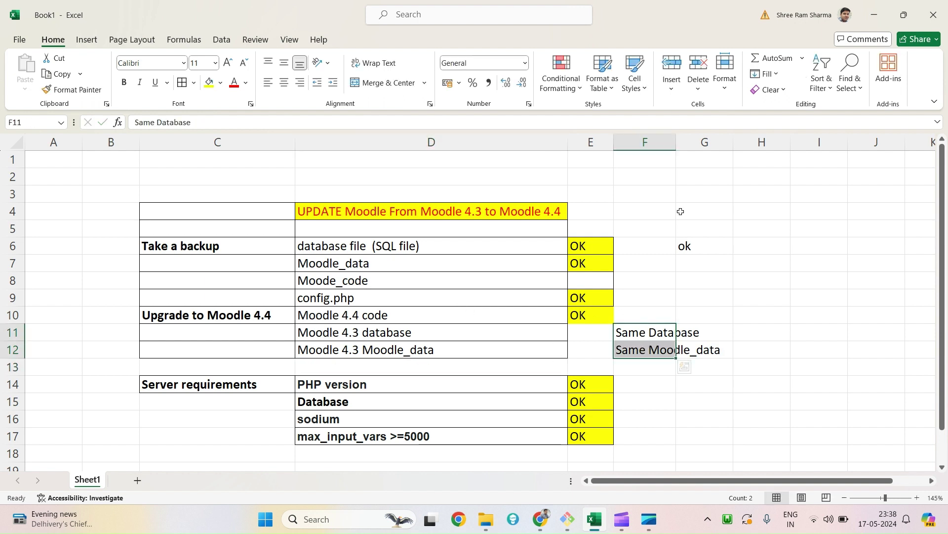
{"action": "double_click", "coordinate": [675, 143]}
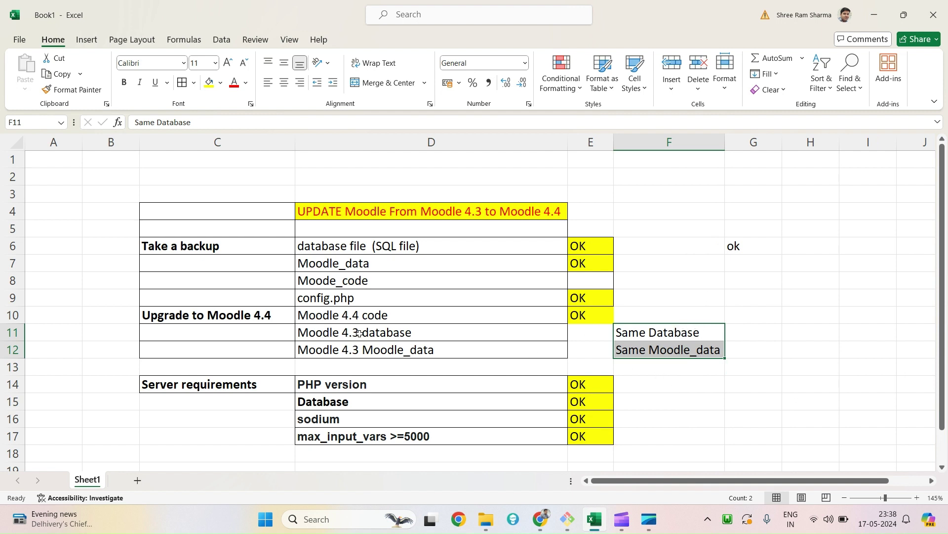
Review the Upgrade to Moodle 4.4 rows for code, database and Moodle_data against their notes and the backup rows.
{"action": "left_click_drag", "start_coordinate": [358, 333], "coordinate": [358, 348]}
{"action": "left_click", "coordinate": [382, 315]}
{"action": "left_click", "coordinate": [375, 370]}
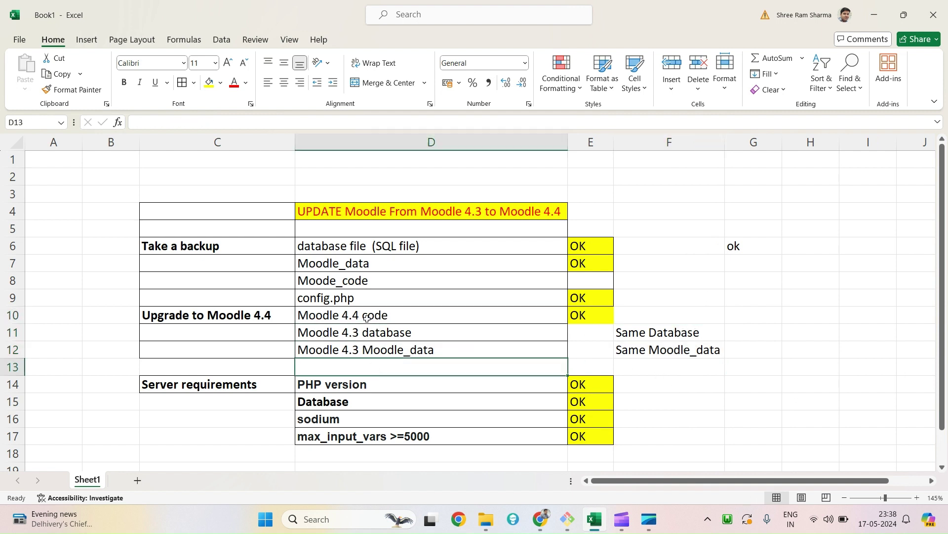
{"action": "left_click", "coordinate": [366, 316]}
{"action": "left_click_drag", "start_coordinate": [366, 316], "coordinate": [432, 348]}
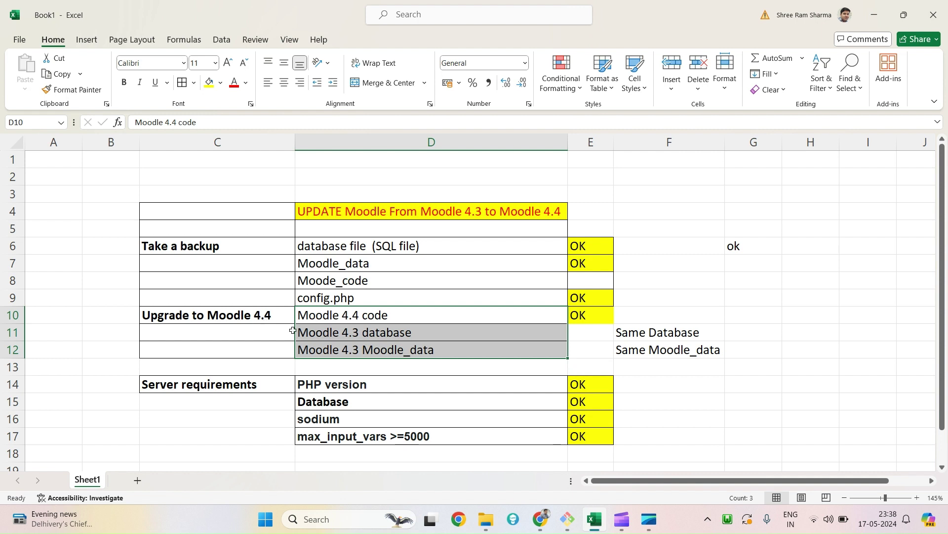
{"action": "left_click", "coordinate": [337, 316]}
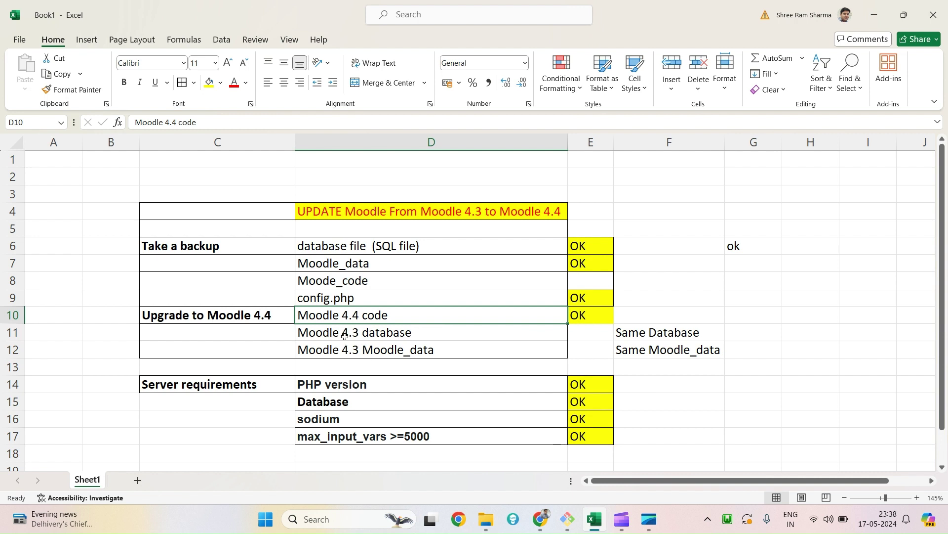
{"action": "left_click", "coordinate": [344, 335]}
{"action": "mouse_move", "coordinate": [344, 335]}
{"action": "left_mouse_down"}
{"action": "mouse_move", "coordinate": [349, 348]}
{"action": "mouse_move", "coordinate": [443, 349]}
{"action": "left_mouse_up"}
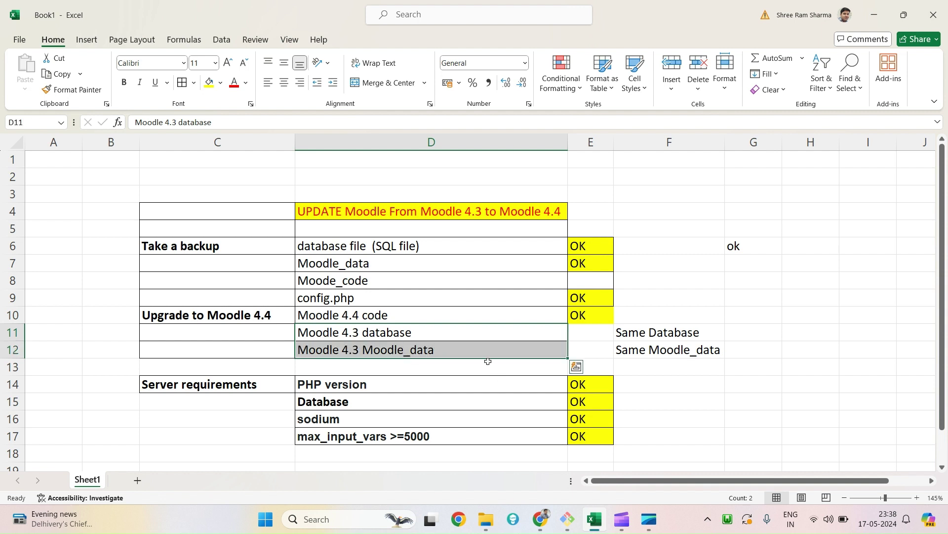
{"action": "left_click_drag", "start_coordinate": [674, 351], "coordinate": [671, 334]}
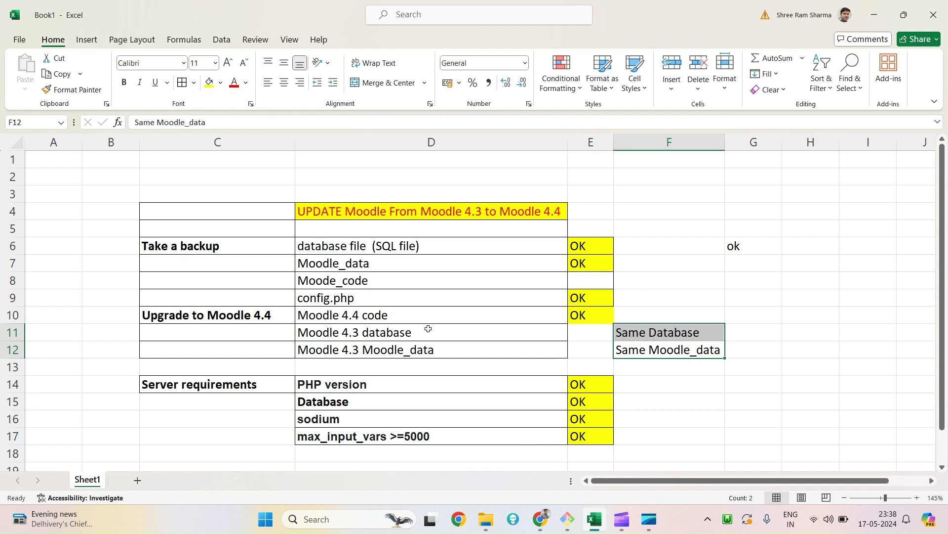
{"action": "left_click_drag", "start_coordinate": [187, 249], "coordinate": [390, 280]}
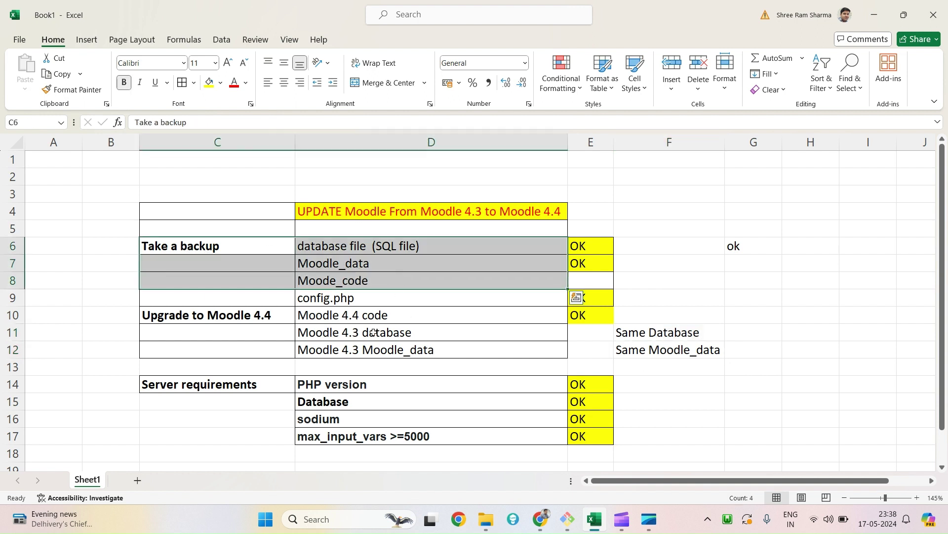
{"action": "left_click_drag", "start_coordinate": [374, 332], "coordinate": [692, 350]}
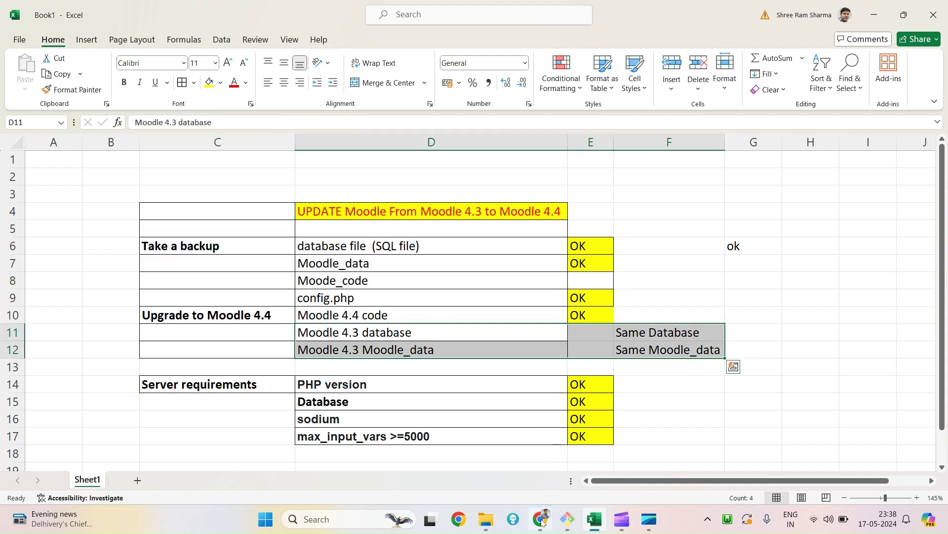
Switch to the public_html file browser in Chrome and check the remaining time of the file upload.
{"action": "mouse_move", "coordinate": [542, 522]}
{"action": "left_click", "coordinate": [528, 454]}
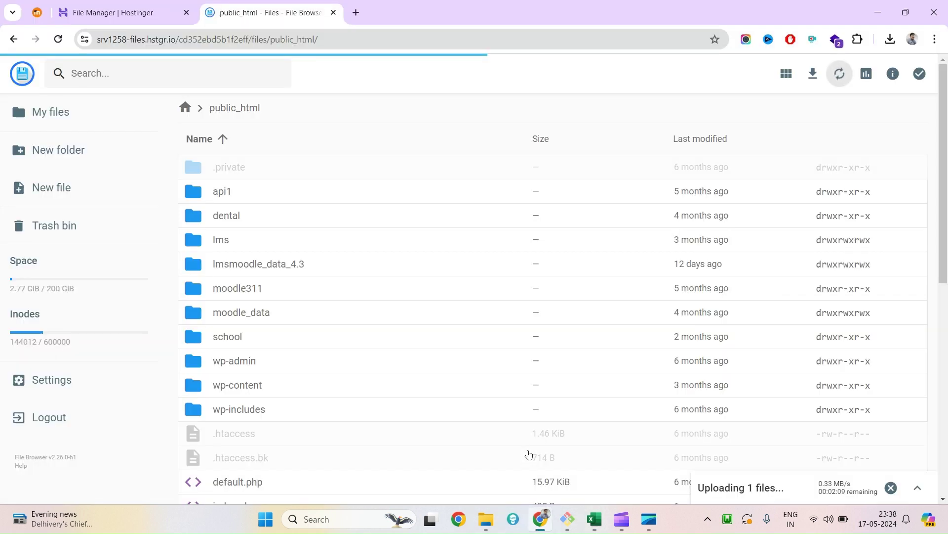
{"action": "triple_click", "coordinate": [830, 491]}
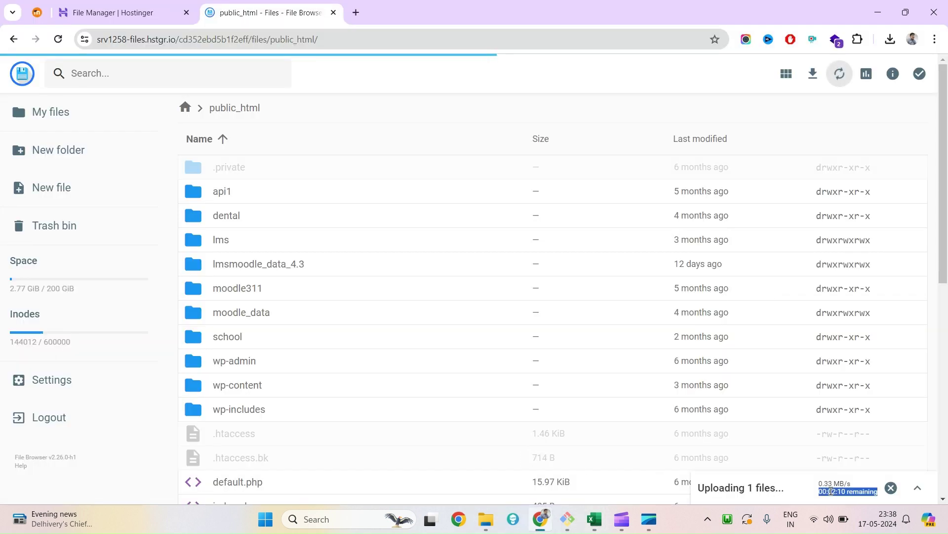
Switch to File Explorer's Downloads folder and inspect the contents of the moodle-latest-404 archive during the upload.
{"action": "triple_click", "coordinate": [762, 488]}
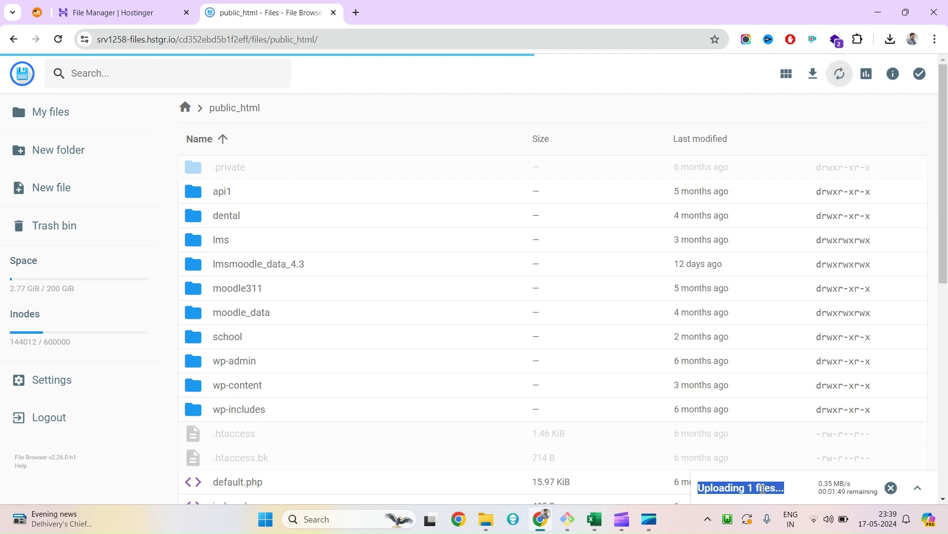
{"action": "mouse_move", "coordinate": [496, 529]}
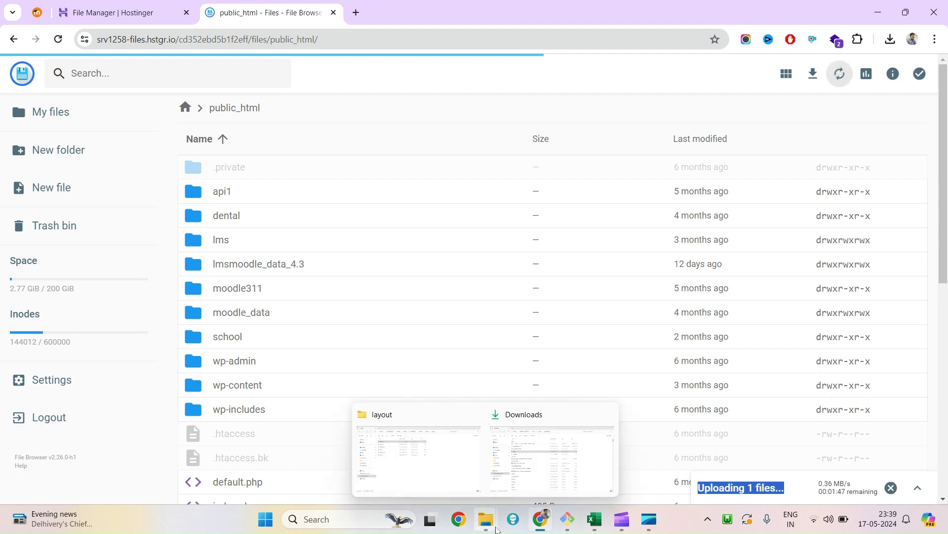
{"action": "left_click", "coordinate": [513, 475]}
{"action": "left_click", "coordinate": [243, 156]}
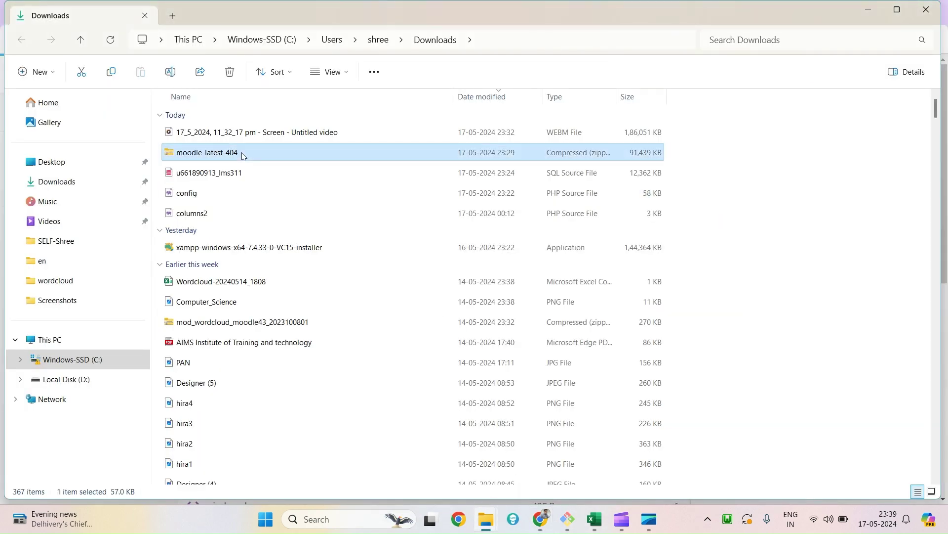
{"action": "double_click", "coordinate": [242, 156]}
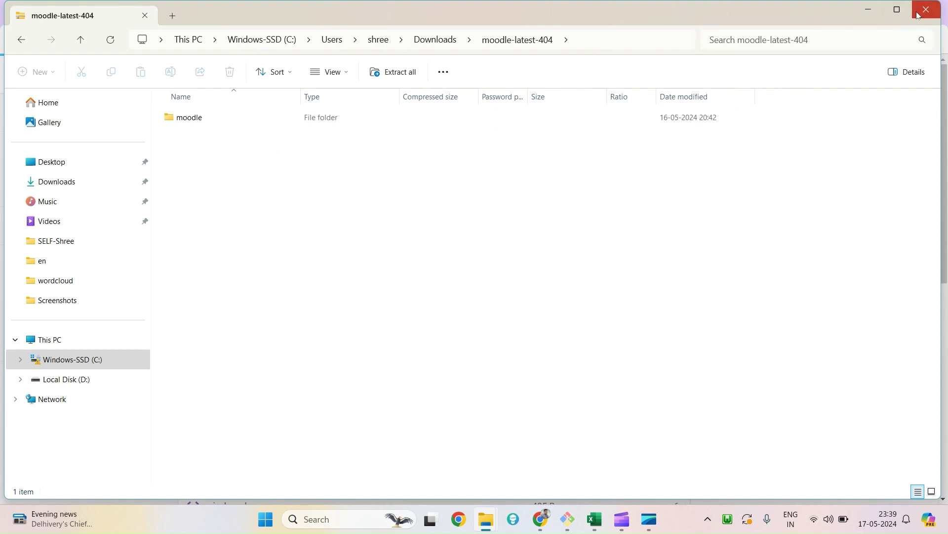
{"action": "left_click", "coordinate": [869, 10]}
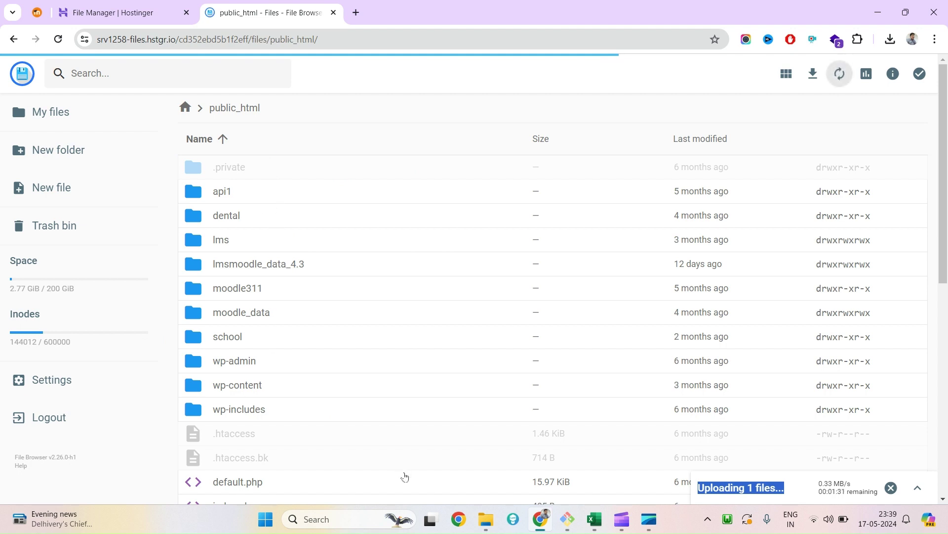
Go from the layout folder window to Downloads, open the moodle-latest-404 archive again, and close File Explorer.
{"action": "mouse_move", "coordinate": [490, 521]}
{"action": "left_click", "coordinate": [495, 485]}
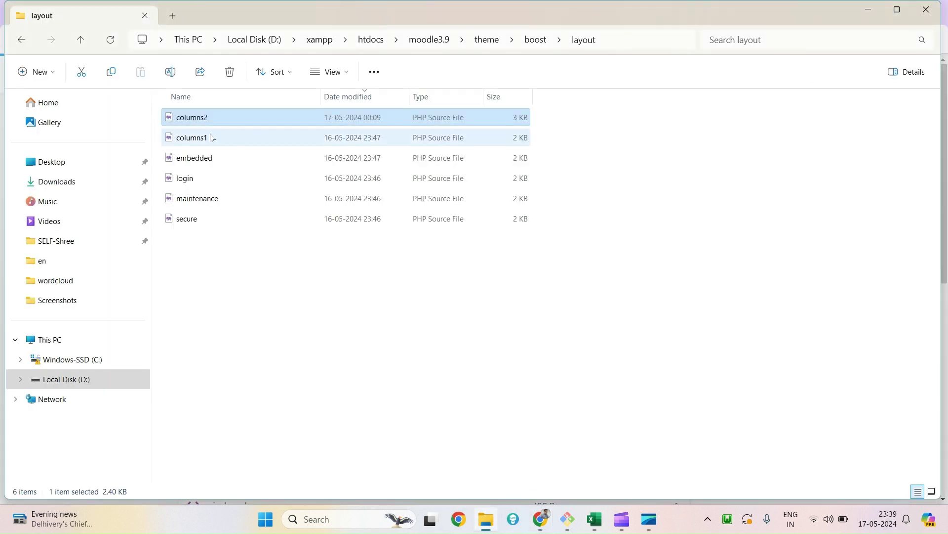
{"action": "left_click", "coordinate": [69, 182]}
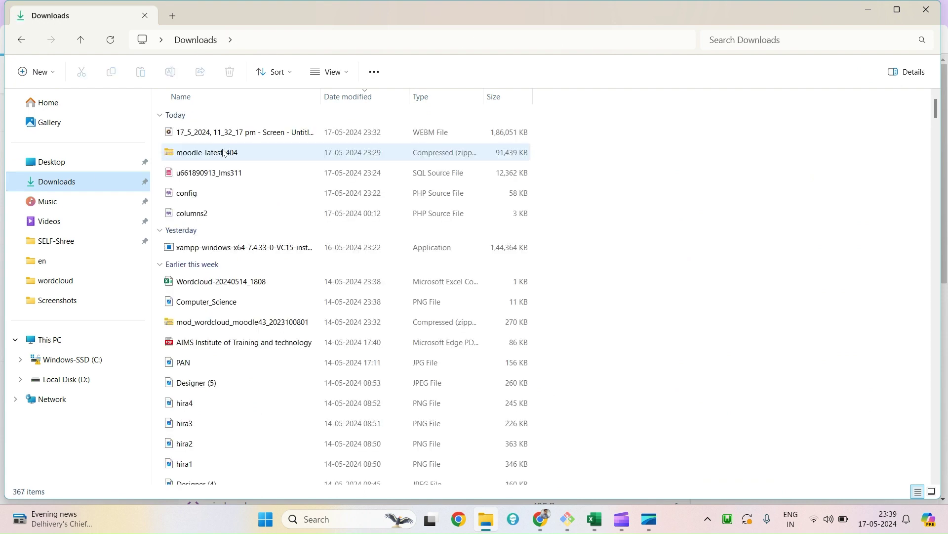
{"action": "left_click", "coordinate": [197, 151]}
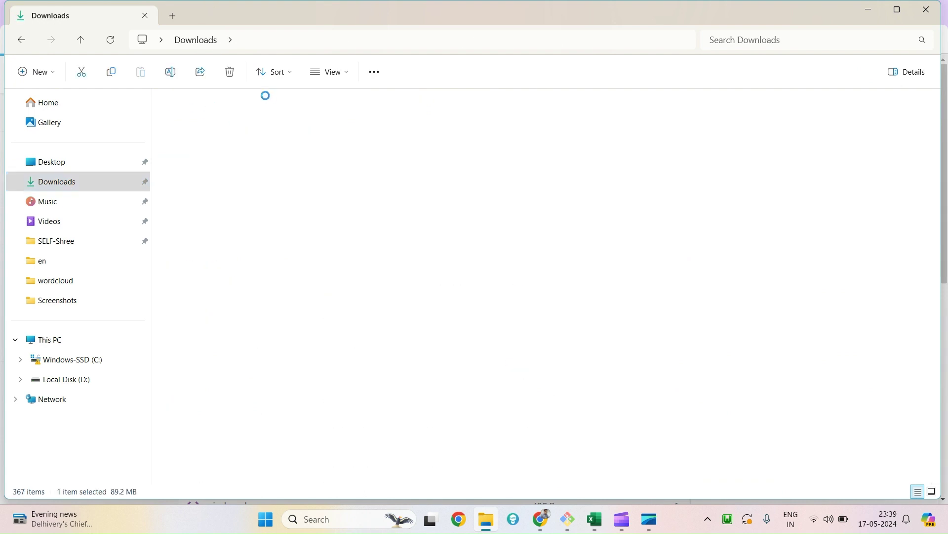
{"action": "left_click", "coordinate": [927, 10]}
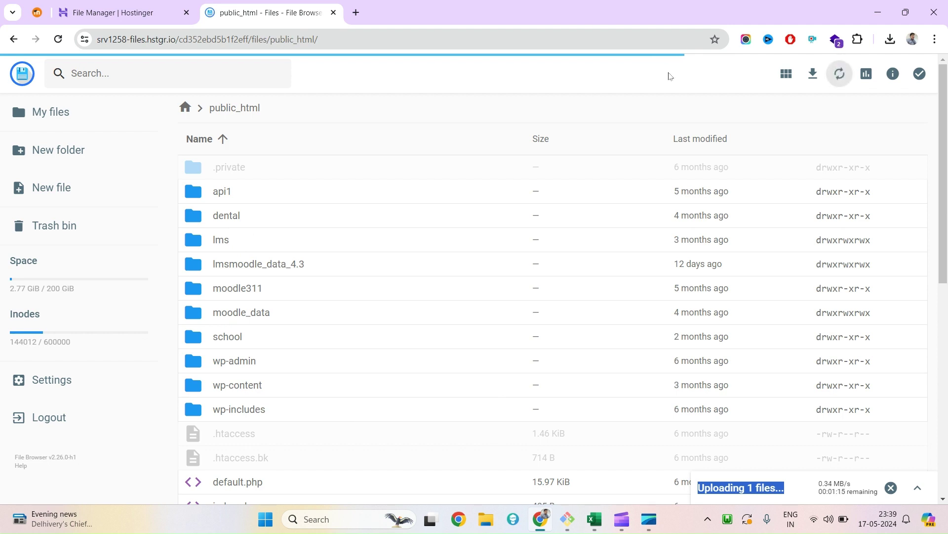
Check the browser's recent download history for the Moodle archive and return to the upload progress.
{"action": "left_click", "coordinate": [890, 39]}
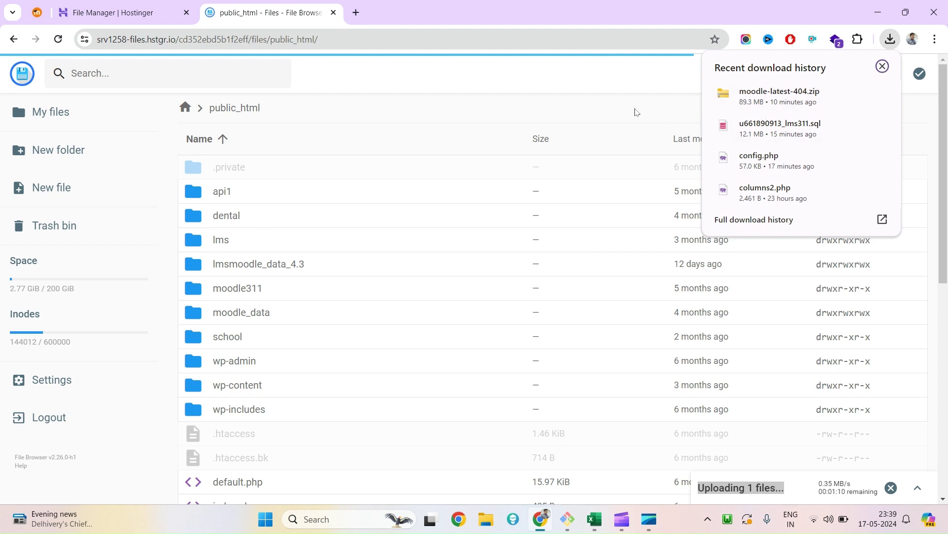
{"action": "left_click", "coordinate": [617, 86]}
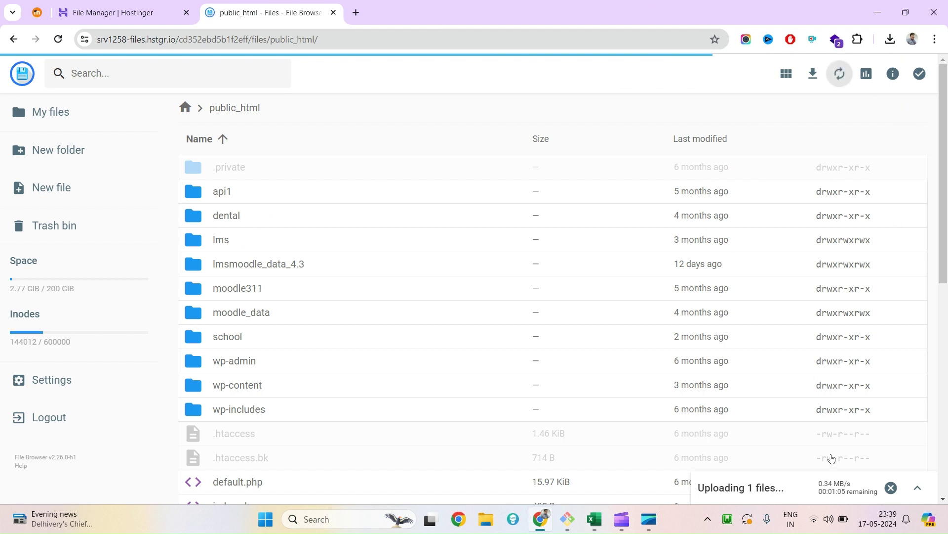
{"action": "triple_click", "coordinate": [829, 495]}
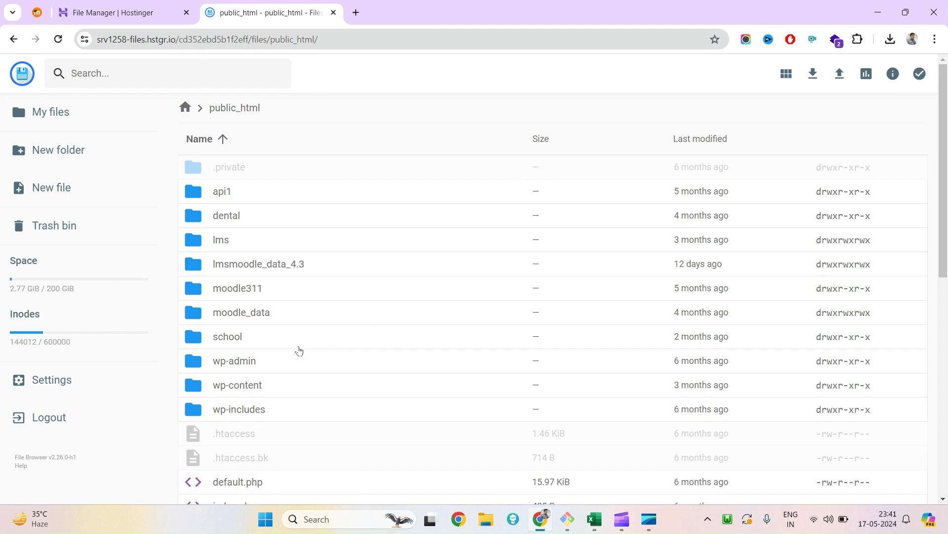
Open the extraction settings for the uploaded moodle-latest-404.zip in public_html.
{"action": "scroll", "coordinate": [299, 351], "scroll_direction": "down", "scroll_amount": 6}
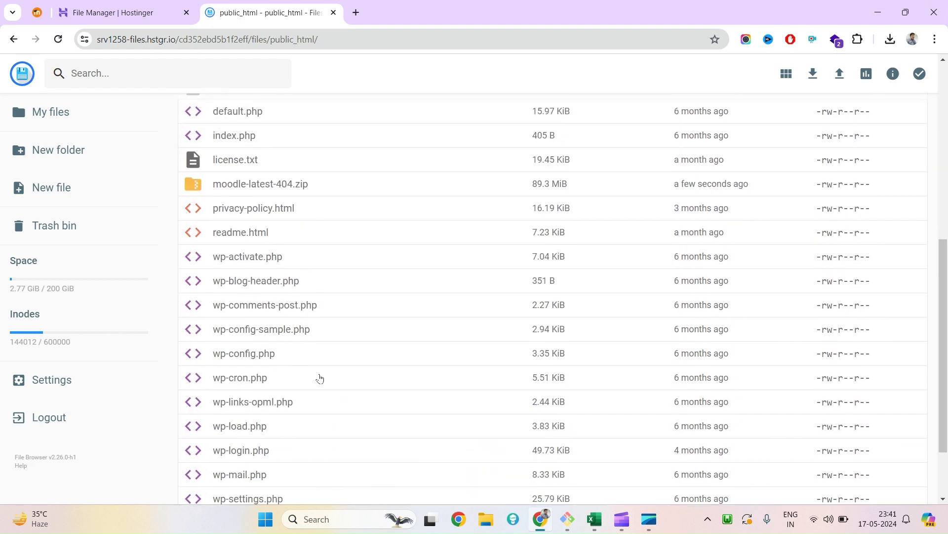
{"action": "left_click", "coordinate": [256, 193]}
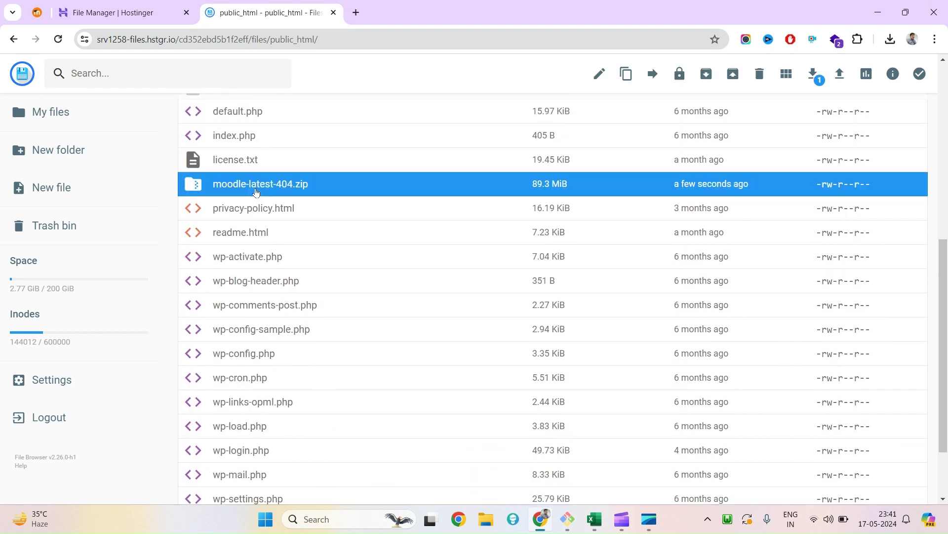
{"action": "right_click", "coordinate": [256, 193]}
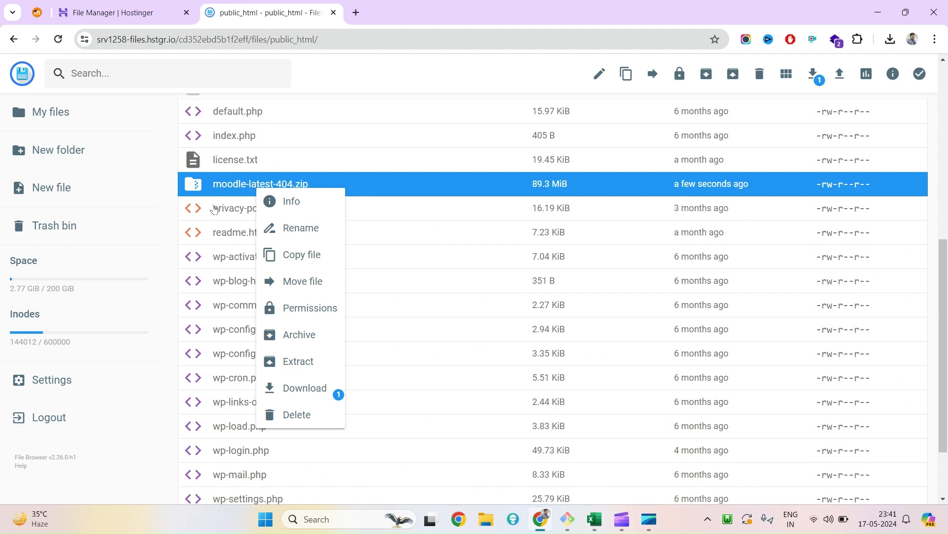
{"action": "left_click", "coordinate": [232, 199]}
{"action": "left_click", "coordinate": [233, 195]}
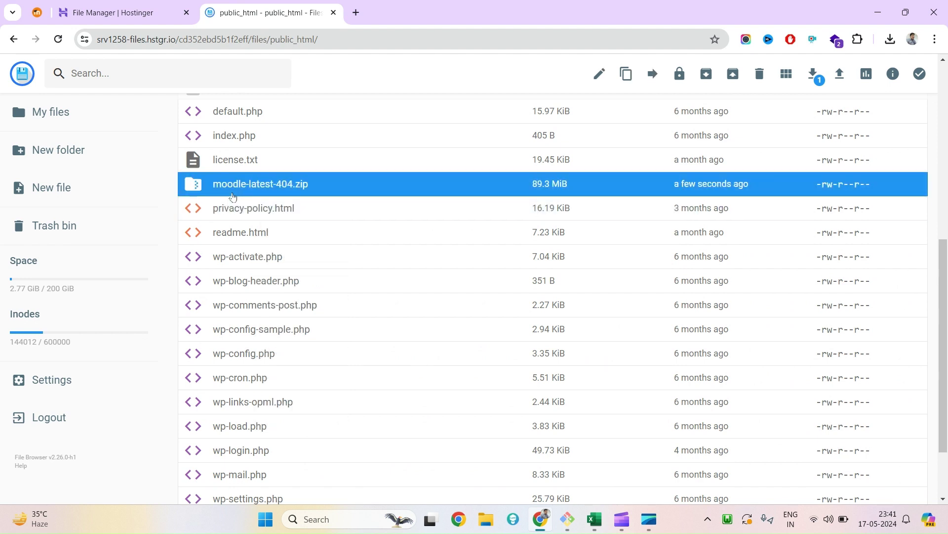
{"action": "right_click", "coordinate": [291, 182]}
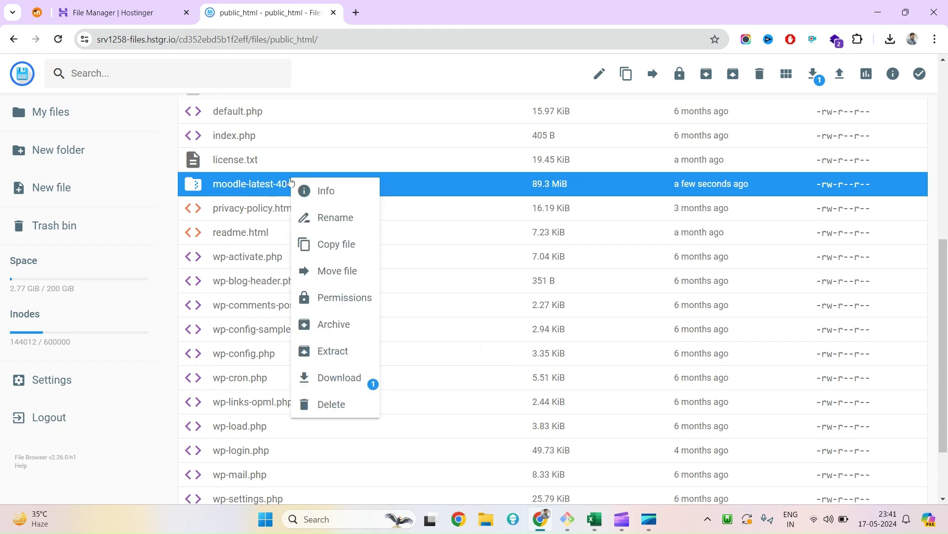
{"action": "left_click", "coordinate": [344, 351]}
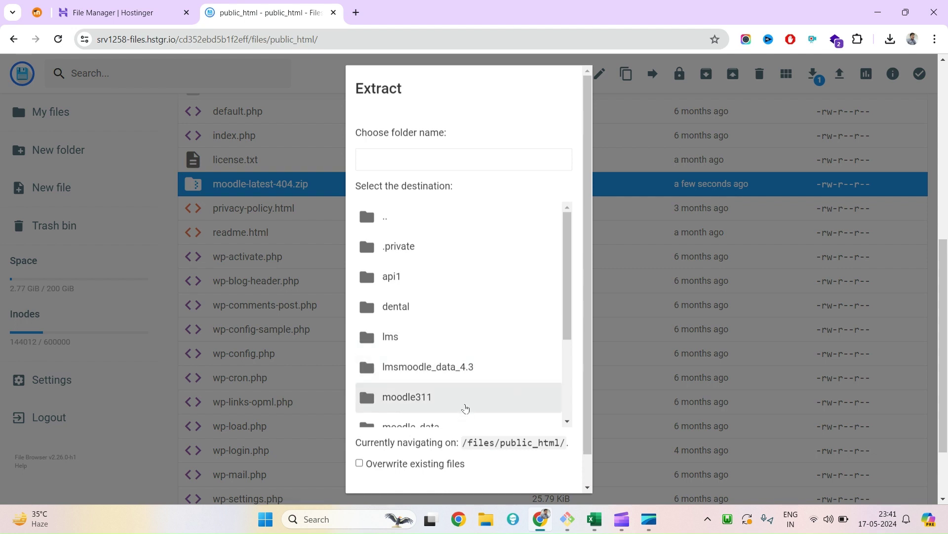
Enable overwriting of existing files and submit the archive extraction with /files/public_html/ as the destination.
{"action": "scroll", "coordinate": [485, 385], "scroll_direction": "down", "scroll_amount": 2}
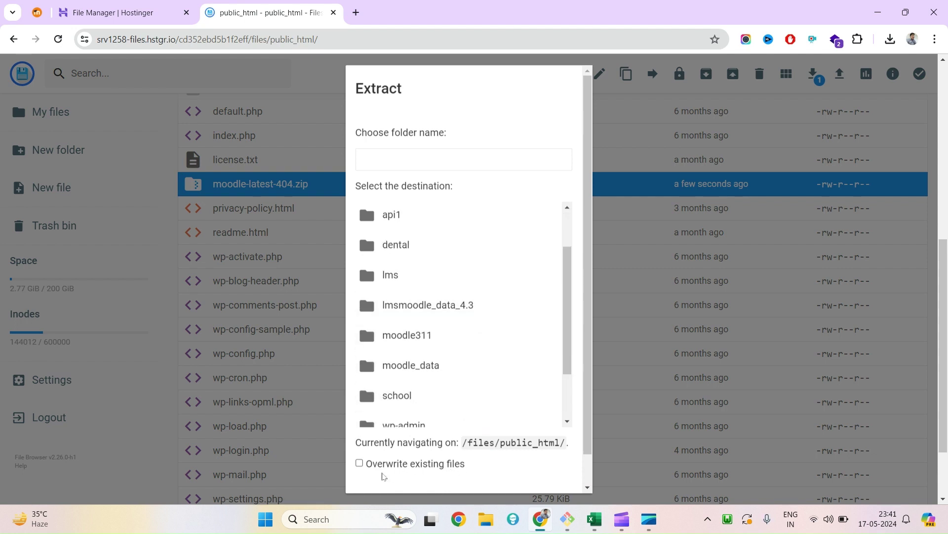
{"action": "left_click", "coordinate": [359, 463]}
{"action": "scroll", "coordinate": [549, 377], "scroll_direction": "down", "scroll_amount": 2}
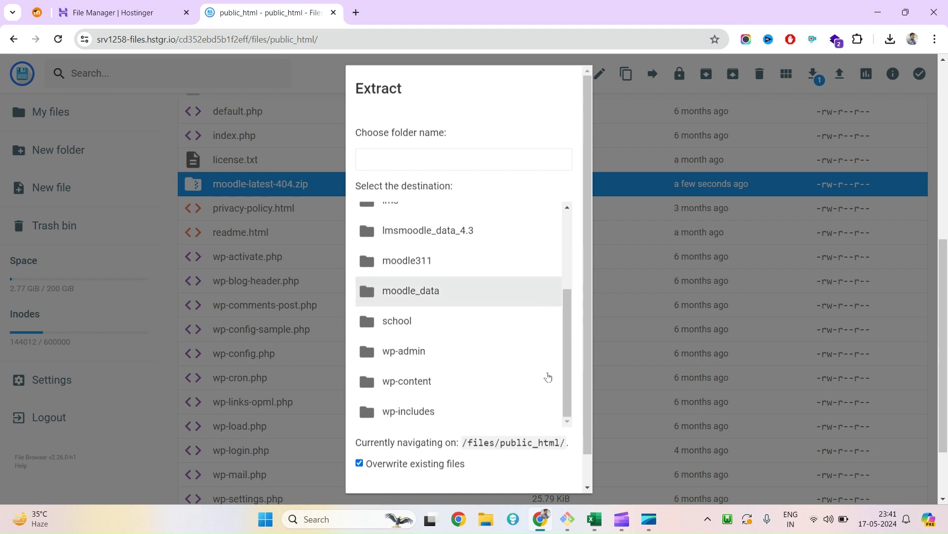
{"action": "scroll", "coordinate": [548, 377], "scroll_direction": "down", "scroll_amount": 1}
{"action": "scroll", "coordinate": [261, 346], "scroll_direction": "down", "scroll_amount": 2}
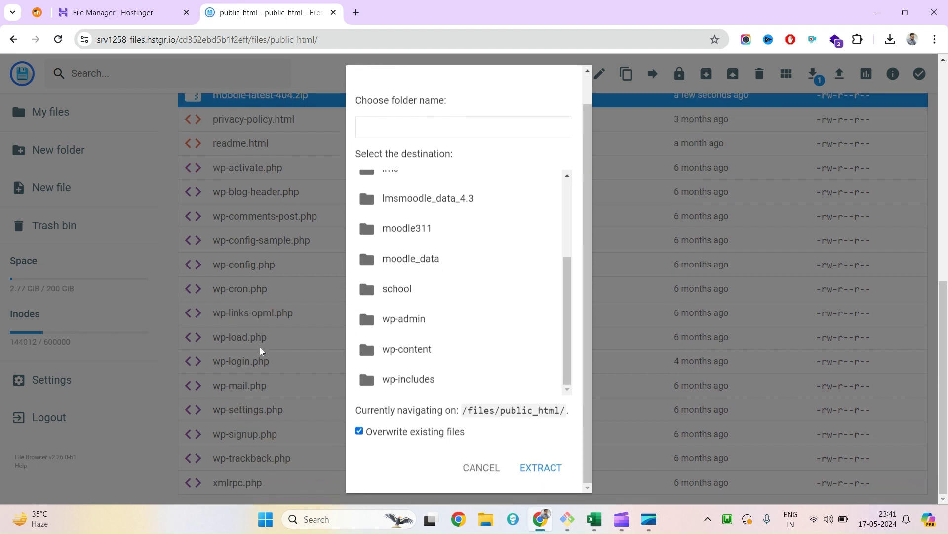
{"action": "scroll", "coordinate": [260, 347], "scroll_direction": "up", "scroll_amount": 5}
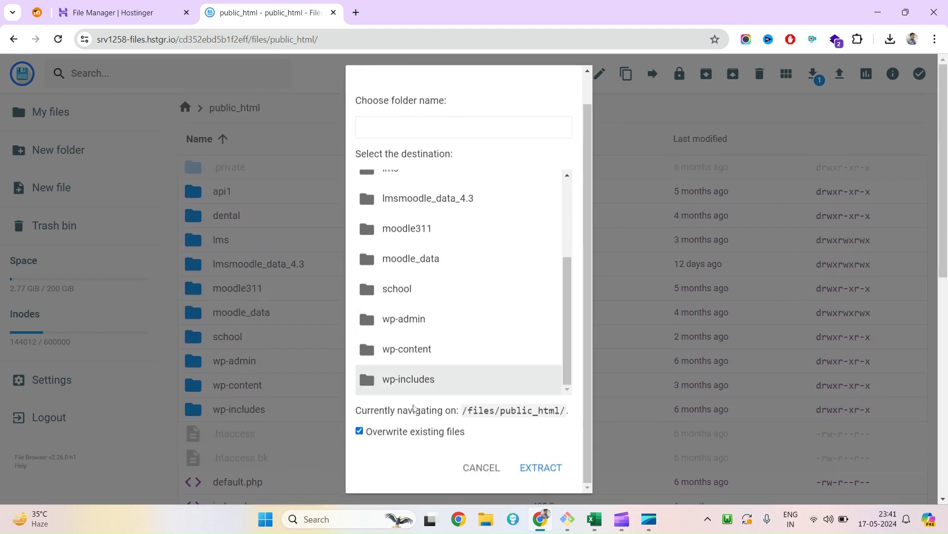
{"action": "left_click", "coordinate": [549, 470]}
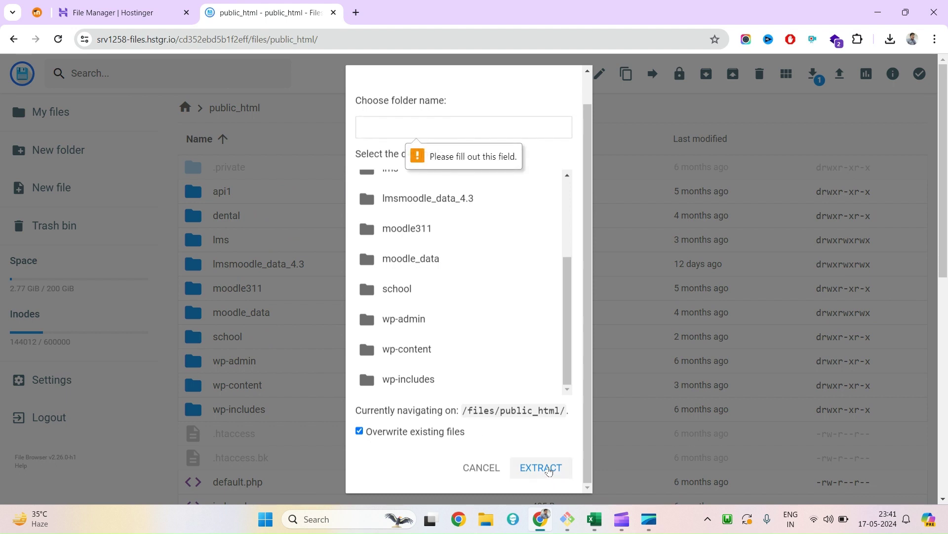
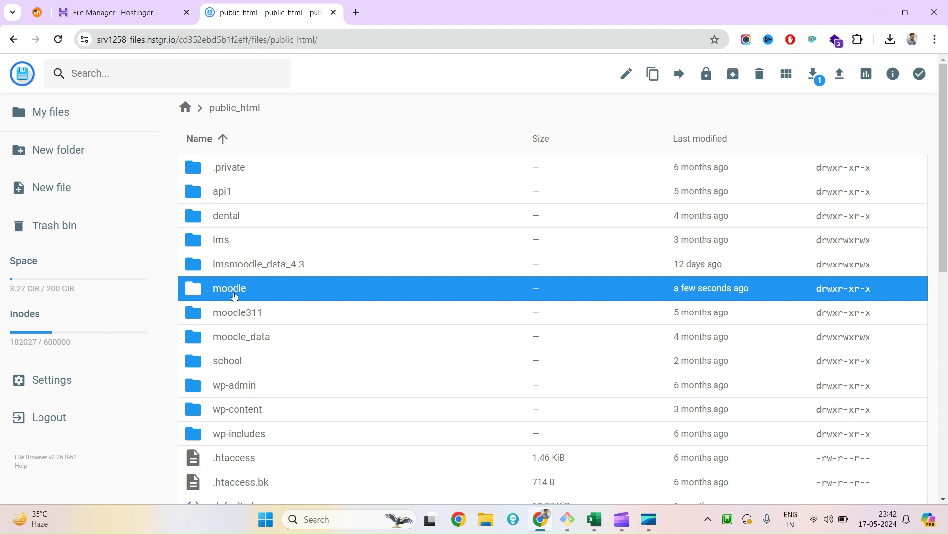
Review the extracted files in the moodle folder and return to public_html.
{"action": "double_click", "coordinate": [235, 295]}
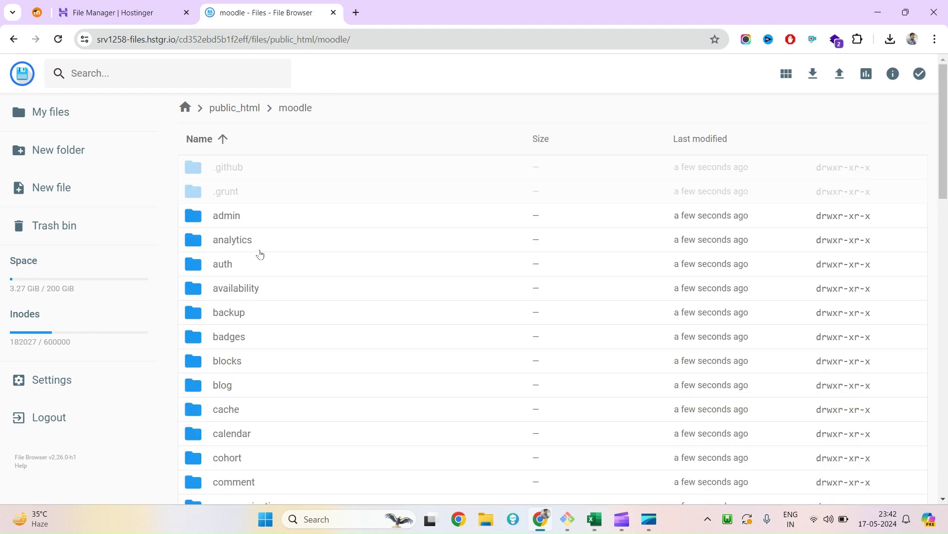
{"action": "scroll", "coordinate": [268, 334], "scroll_direction": "down", "scroll_amount": 20}
{"action": "scroll", "coordinate": [269, 335], "scroll_direction": "up", "scroll_amount": 14}
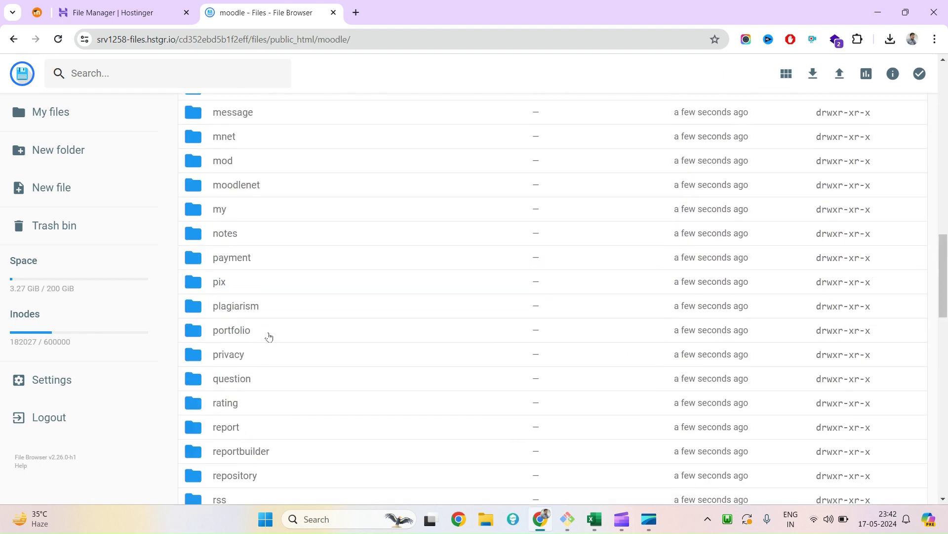
{"action": "scroll", "coordinate": [269, 336], "scroll_direction": "up", "scroll_amount": 6}
{"action": "left_click", "coordinate": [249, 111]}
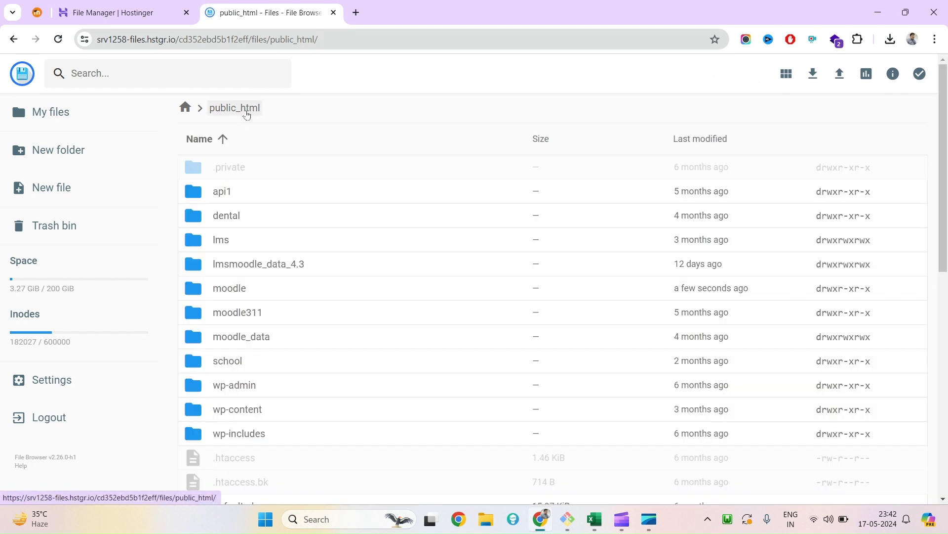
Rename the existing lms folder in public_html to lms-backup.
{"action": "left_click", "coordinate": [224, 245]}
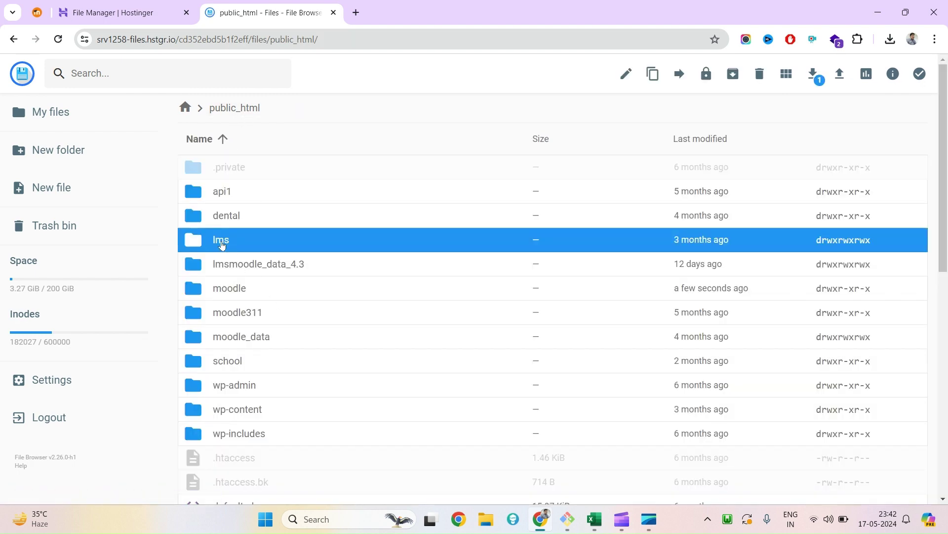
{"action": "key", "text": "F2"}
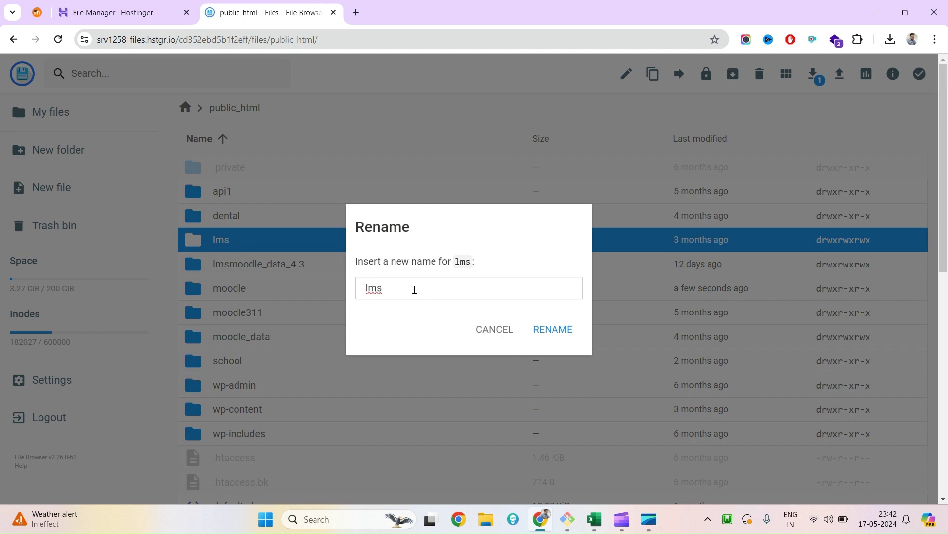
{"action": "type", "text": "-backup"}
{"action": "left_click", "coordinate": [561, 329]}
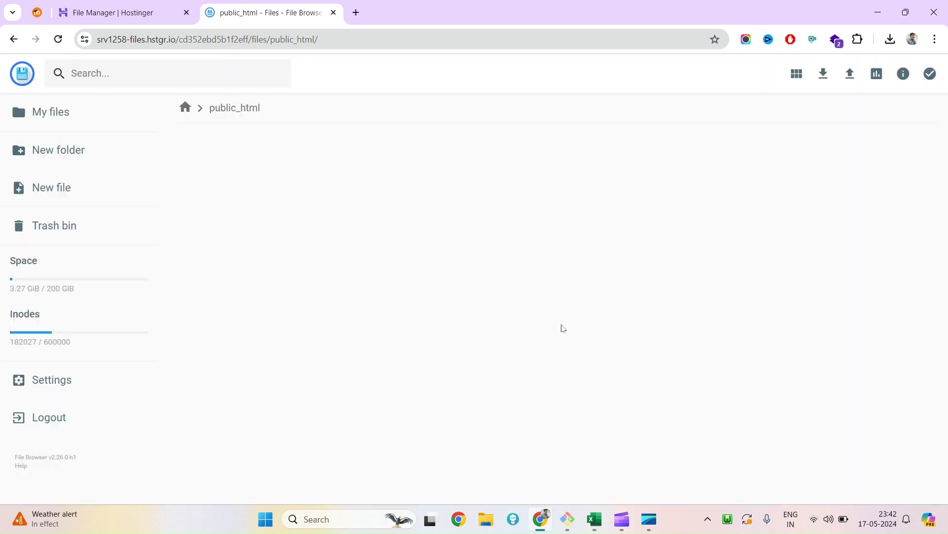
Rename the newly extracted moodle folder in public_html to lms.
{"action": "left_click", "coordinate": [242, 290]}
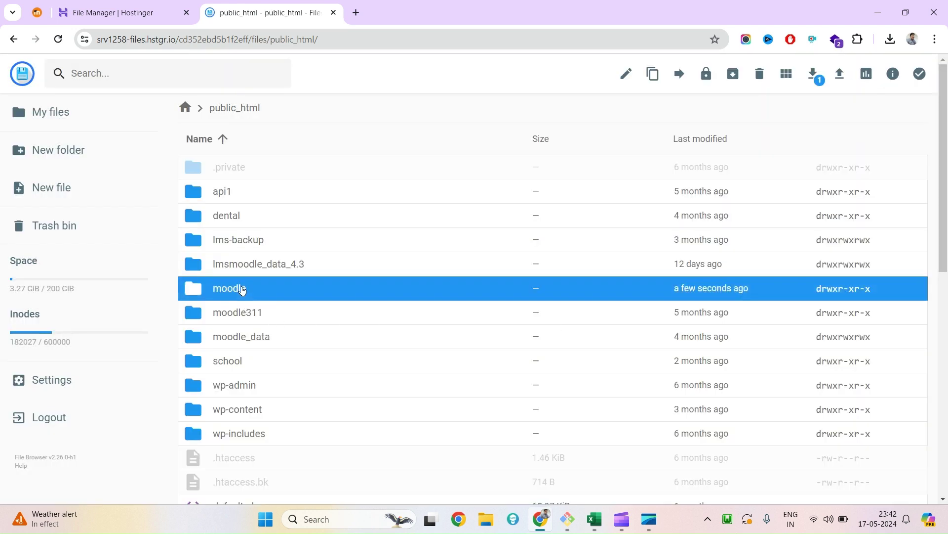
{"action": "right_click", "coordinate": [242, 290]}
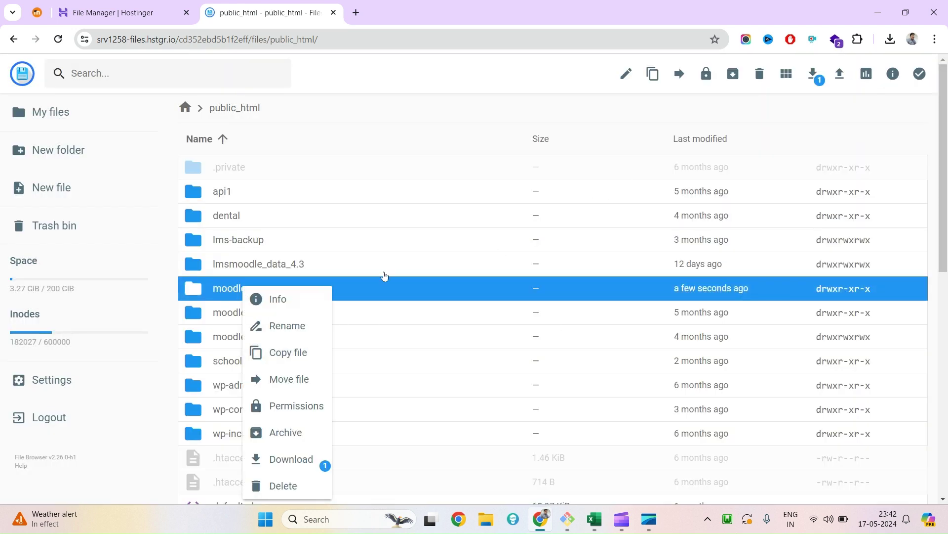
{"action": "left_click", "coordinate": [625, 73]}
{"action": "double_click", "coordinate": [428, 290]}
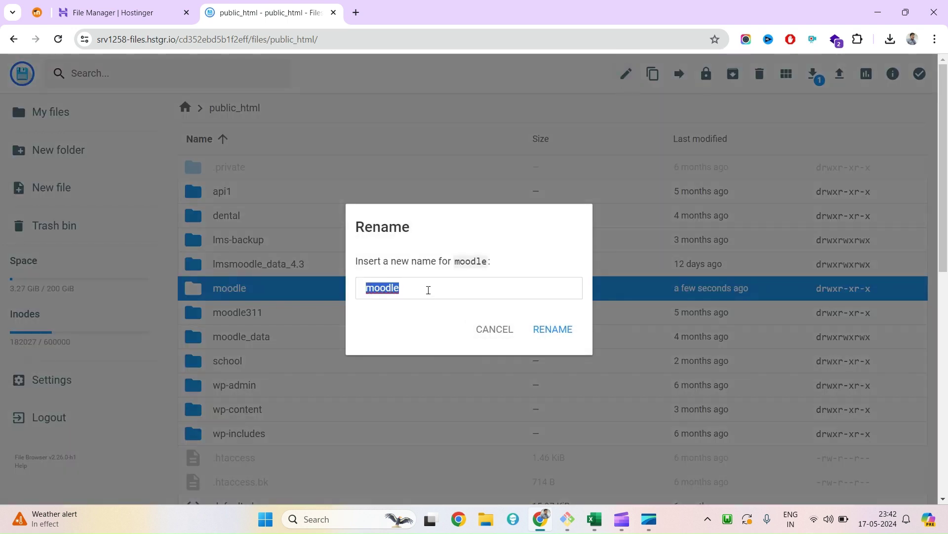
{"action": "type", "text": "lms"}
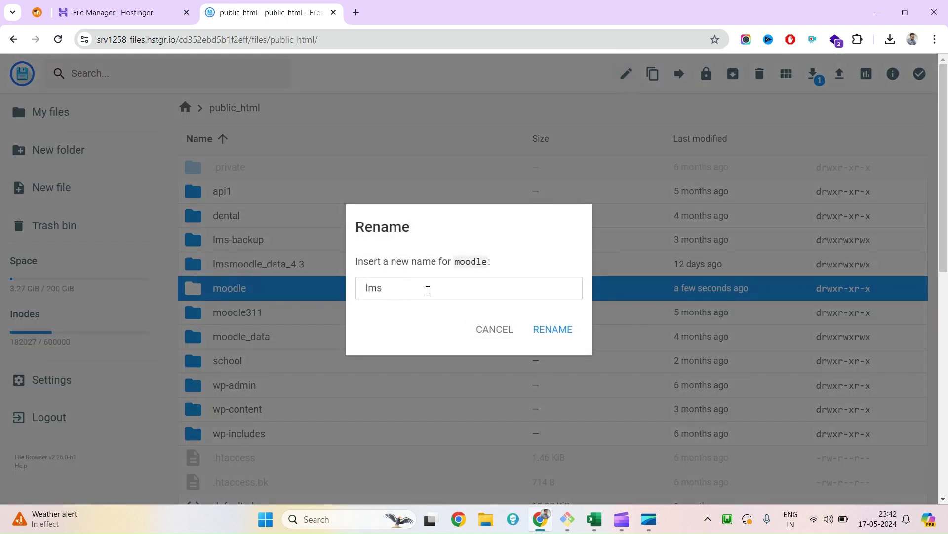
{"action": "left_click", "coordinate": [536, 328]}
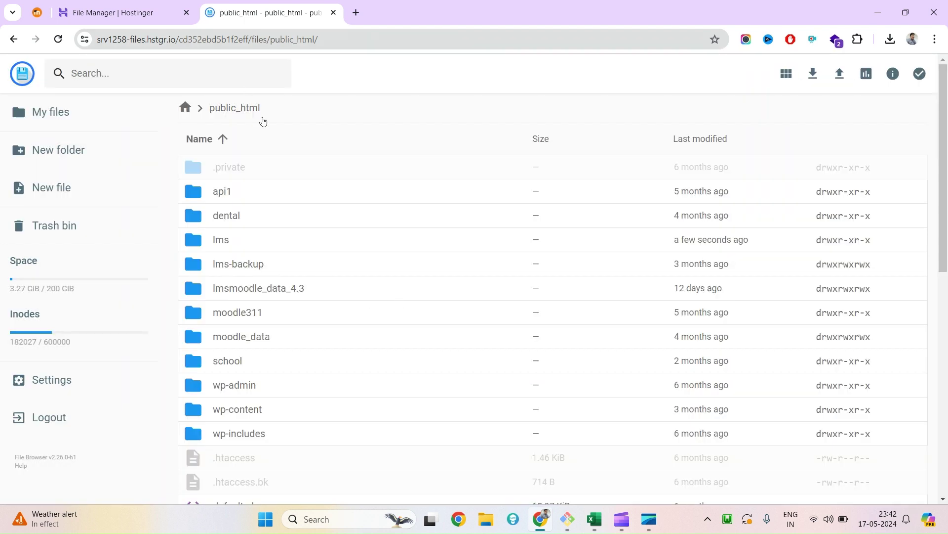
Open the Moodle site lms.evelox.co.in in a new browser tab.
{"action": "left_click", "coordinate": [358, 8]}
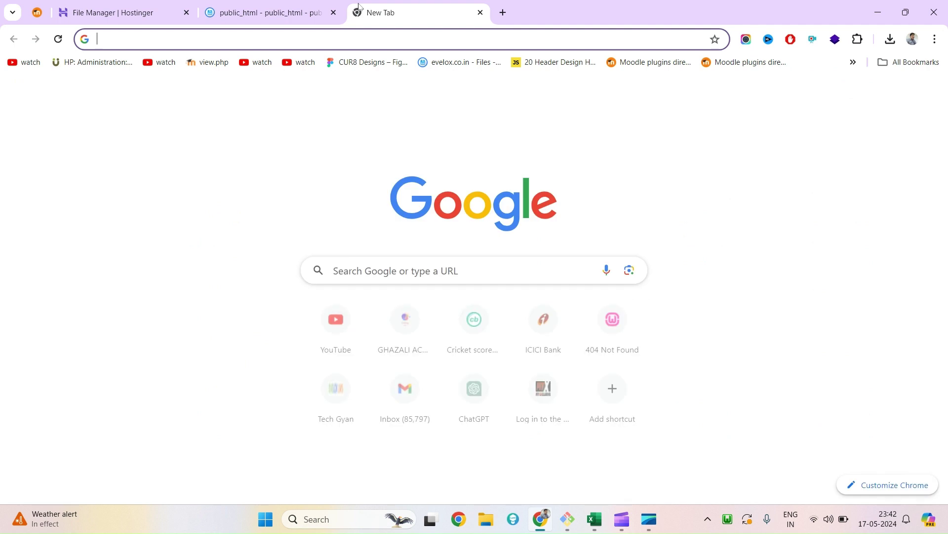
{"action": "type", "text": "lms"}
{"action": "key", "text": "Return"}
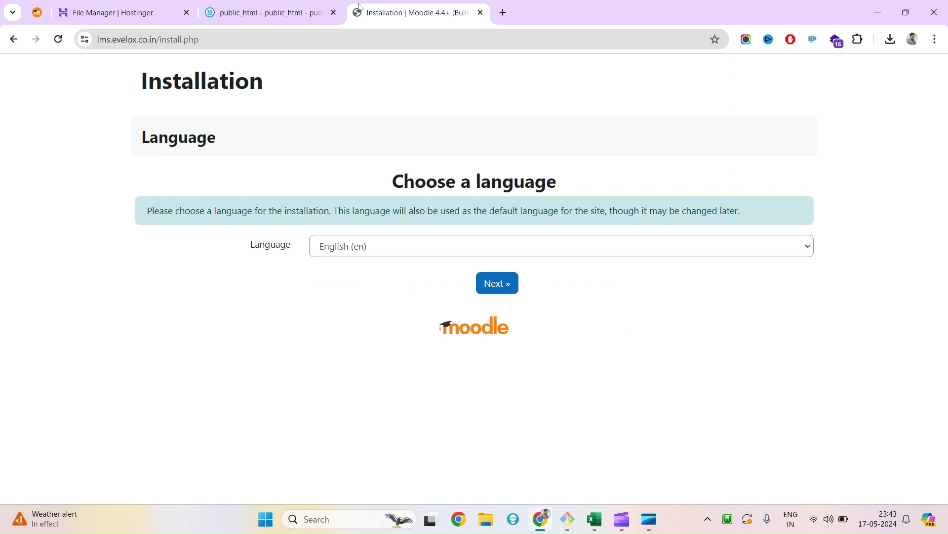
Upload config.php from Downloads into the new lms folder in public_html and check for it in the file list.
{"action": "left_click", "coordinate": [264, 4]}
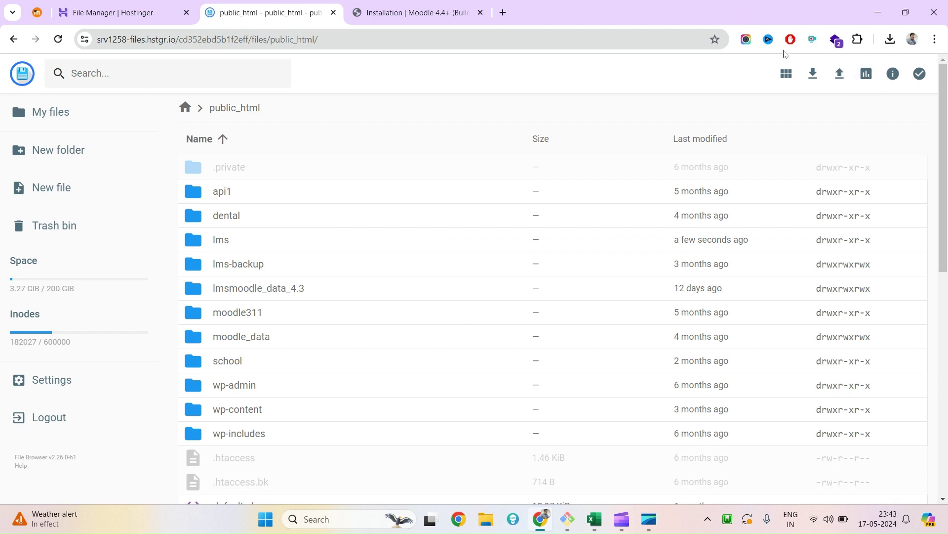
{"action": "double_click", "coordinate": [221, 246]}
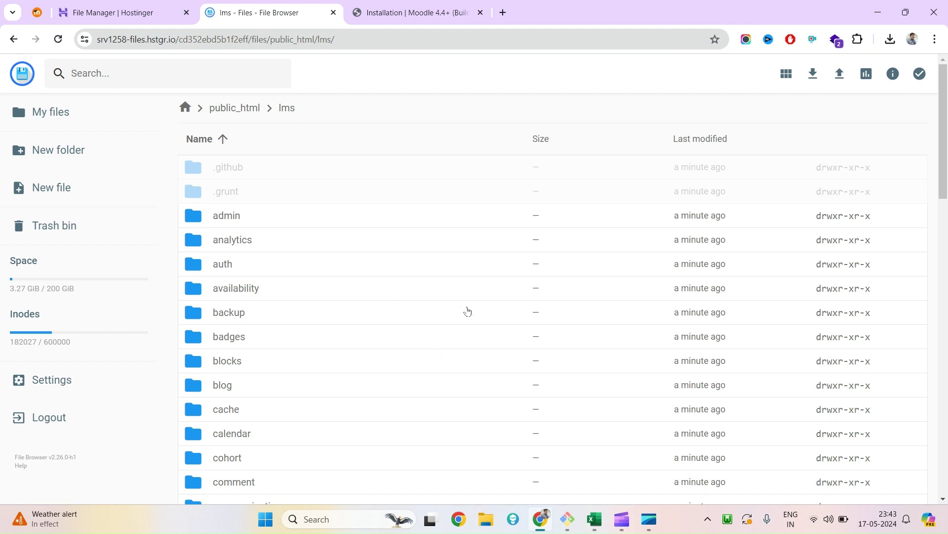
{"action": "scroll", "coordinate": [716, 239], "scroll_direction": "down", "scroll_amount": 3}
{"action": "scroll", "coordinate": [711, 232], "scroll_direction": "up", "scroll_amount": 3}
{"action": "scroll", "coordinate": [713, 322], "scroll_direction": "down", "scroll_amount": 2}
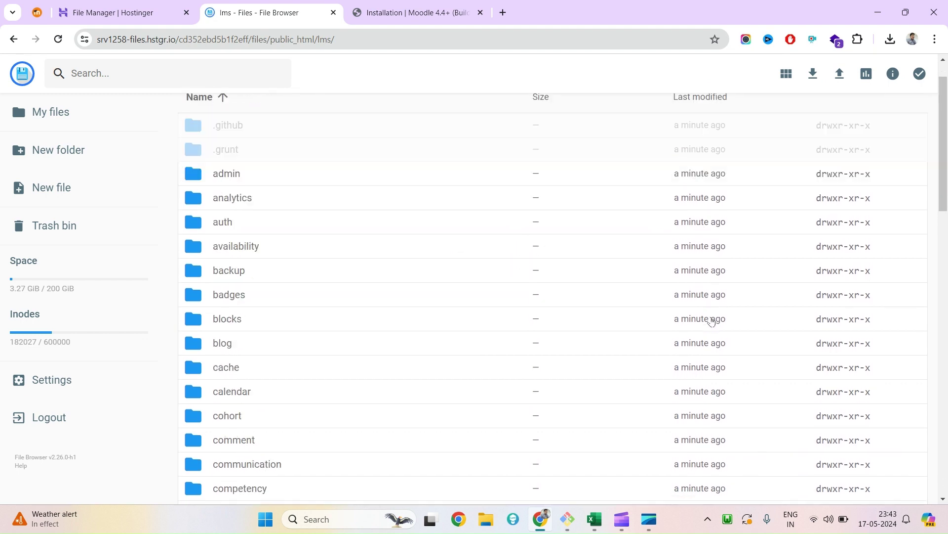
{"action": "left_click", "coordinate": [838, 74]}
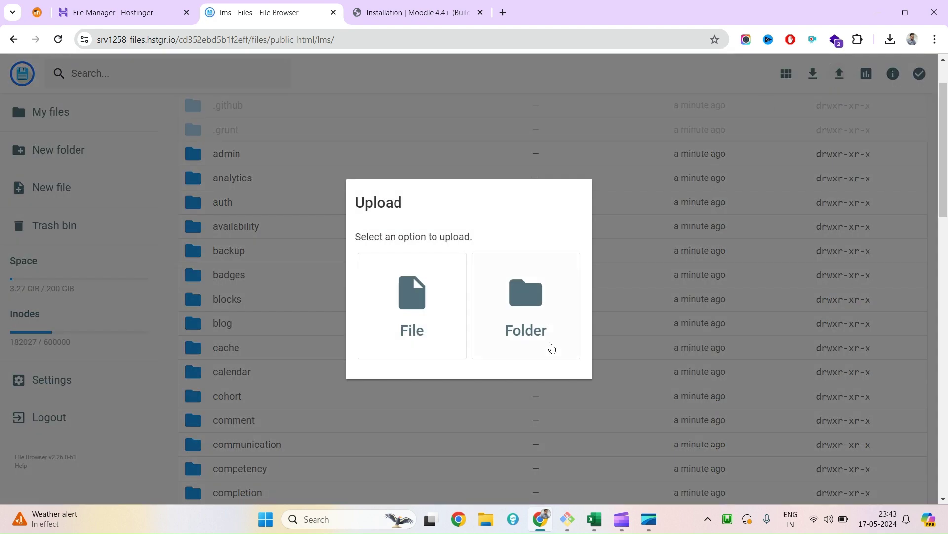
{"action": "left_click", "coordinate": [405, 295]}
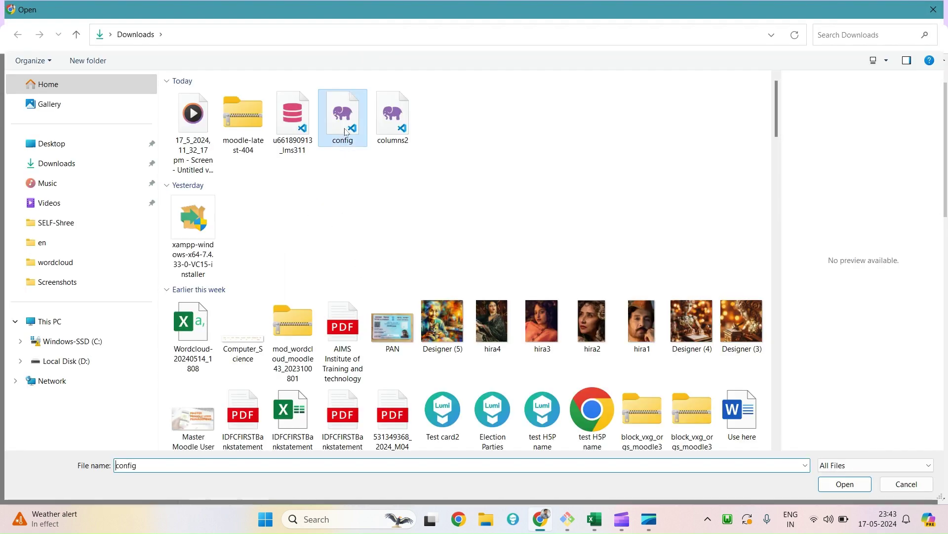
{"action": "double_click", "coordinate": [346, 131]}
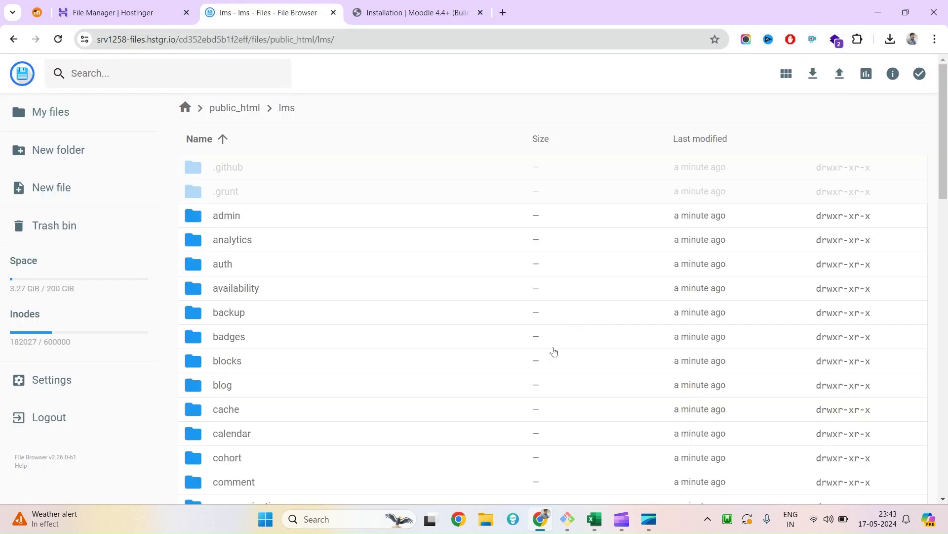
{"action": "scroll", "coordinate": [576, 328], "scroll_direction": "down", "scroll_amount": 20}
{"action": "scroll", "coordinate": [553, 352], "scroll_direction": "down", "scroll_amount": 10}
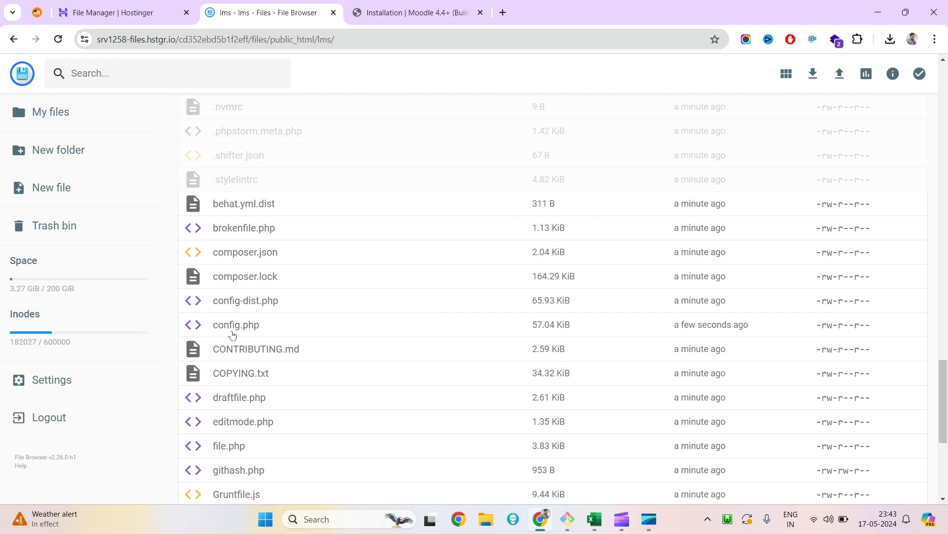
{"action": "scroll", "coordinate": [232, 335], "scroll_direction": "up", "scroll_amount": 20}
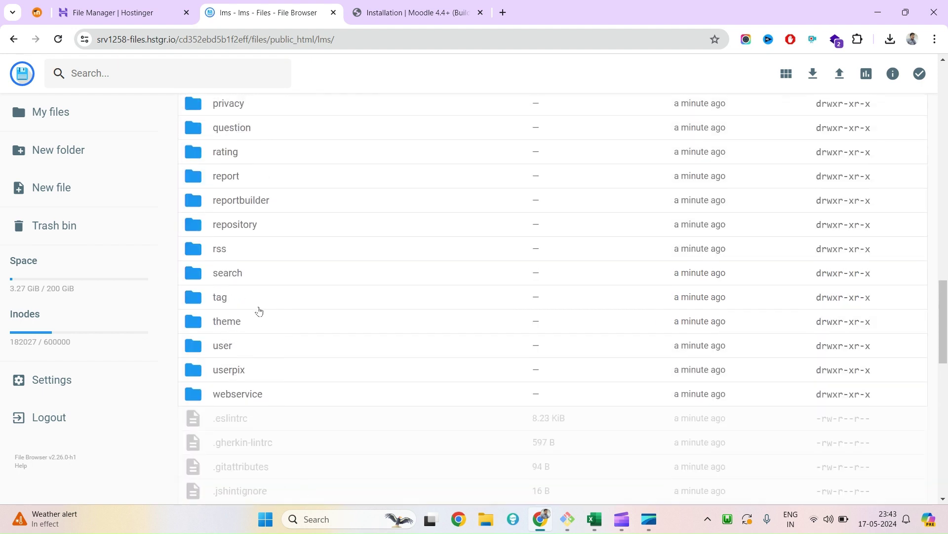
{"action": "scroll", "coordinate": [247, 247], "scroll_direction": "up", "scroll_amount": 5}
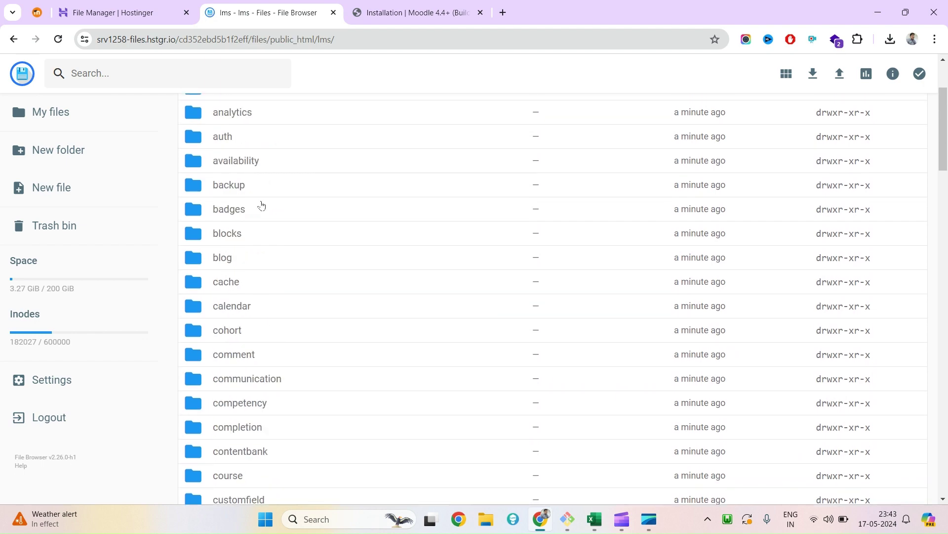
Reload the Moodle site from its root address lms.evelox.co.in, without install.php.
{"action": "left_click", "coordinate": [383, 6]}
{"action": "left_click_drag", "start_coordinate": [158, 39], "coordinate": [335, 43]}
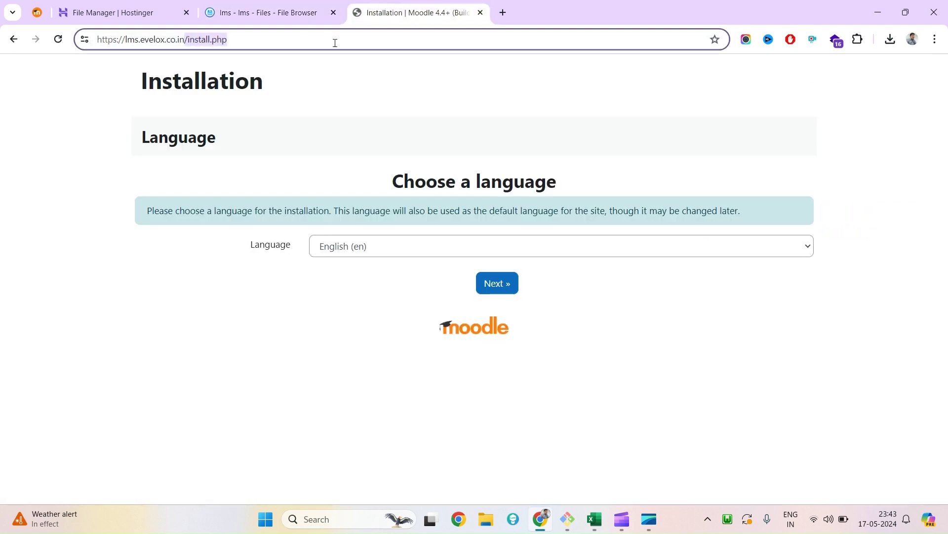
{"action": "key", "text": "BackSpace"}
{"action": "key", "text": "Return"}
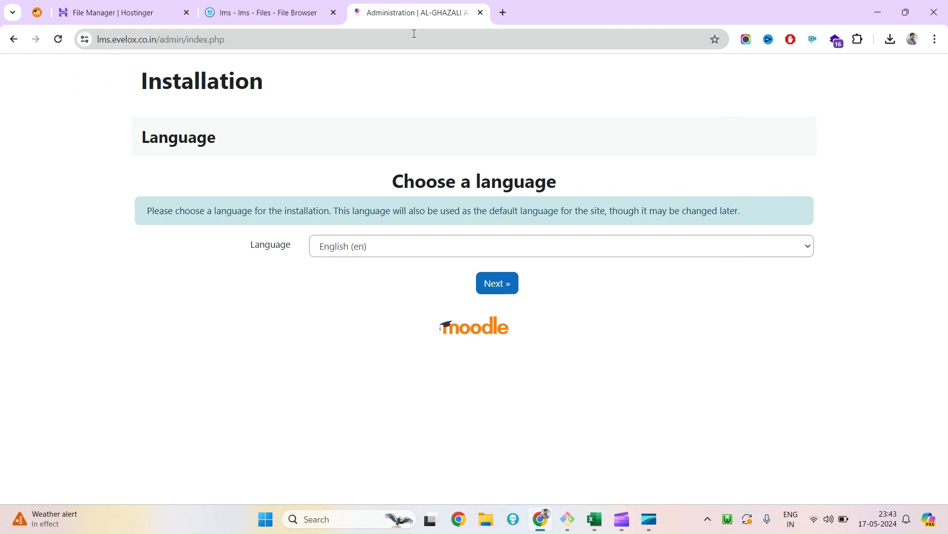
{"action": "key", "text": "Return"}
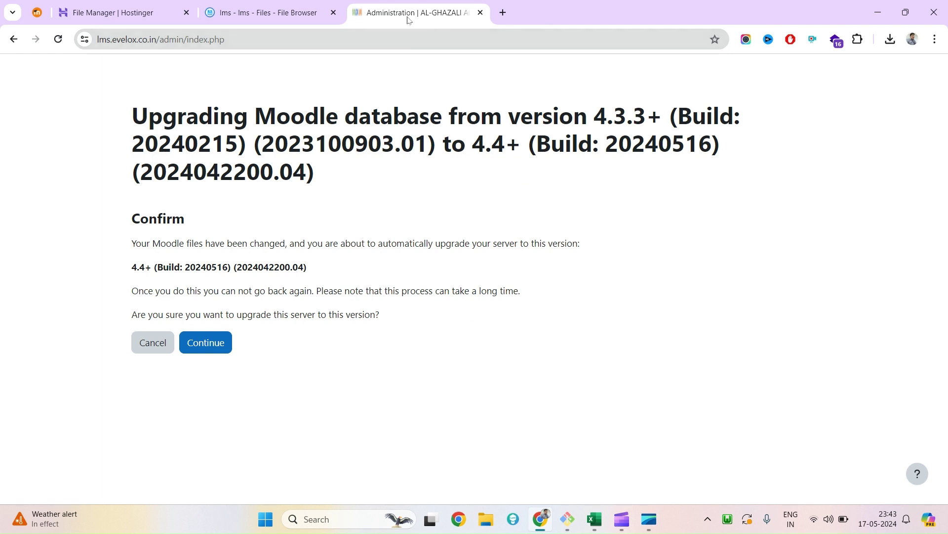
Review the database upgrade confirmation, including the source and target versions, build dates and the notice about going back.
{"action": "double_click", "coordinate": [189, 112]}
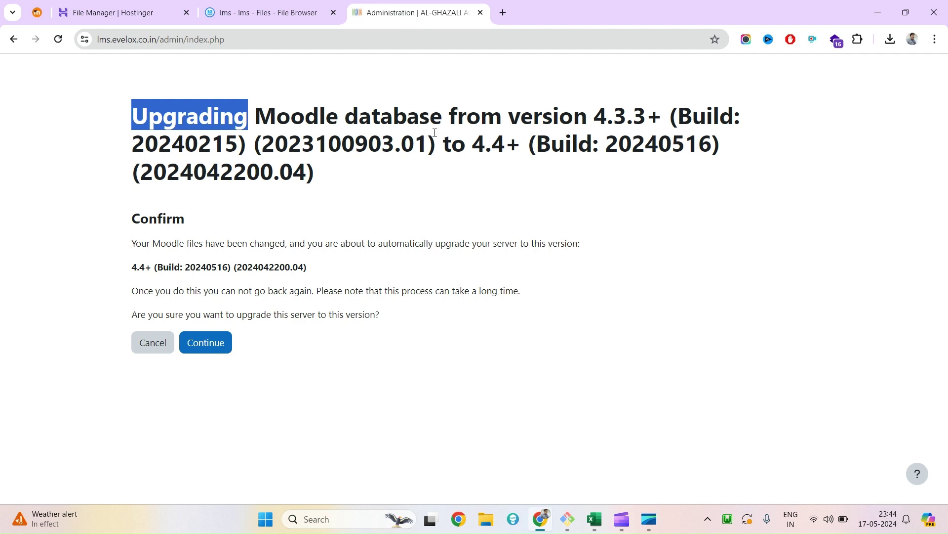
{"action": "left_click_drag", "start_coordinate": [596, 117], "coordinate": [665, 116]}
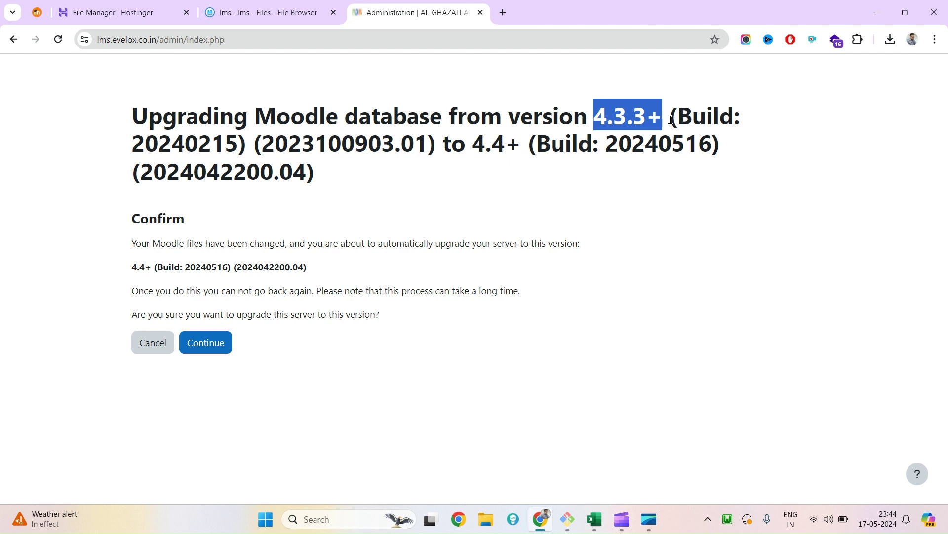
{"action": "double_click", "coordinate": [707, 115]}
{"action": "double_click", "coordinate": [196, 138]}
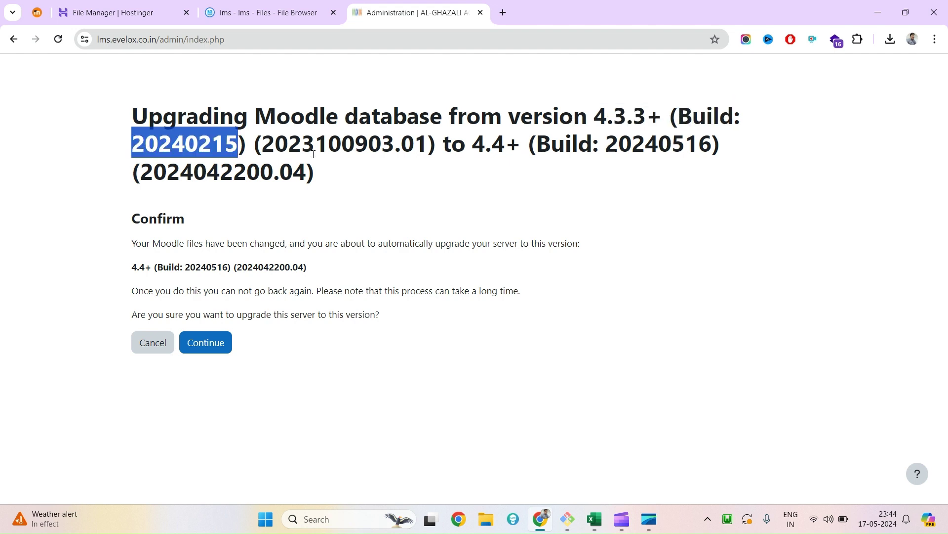
{"action": "left_click_drag", "start_coordinate": [472, 143], "coordinate": [520, 145]}
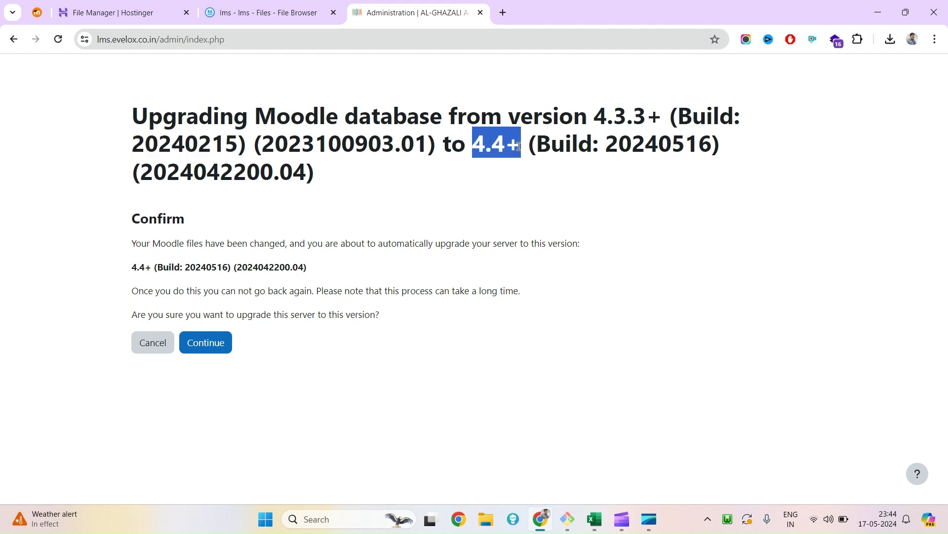
{"action": "left_click", "coordinate": [622, 143]}
{"action": "double_click", "coordinate": [623, 143]}
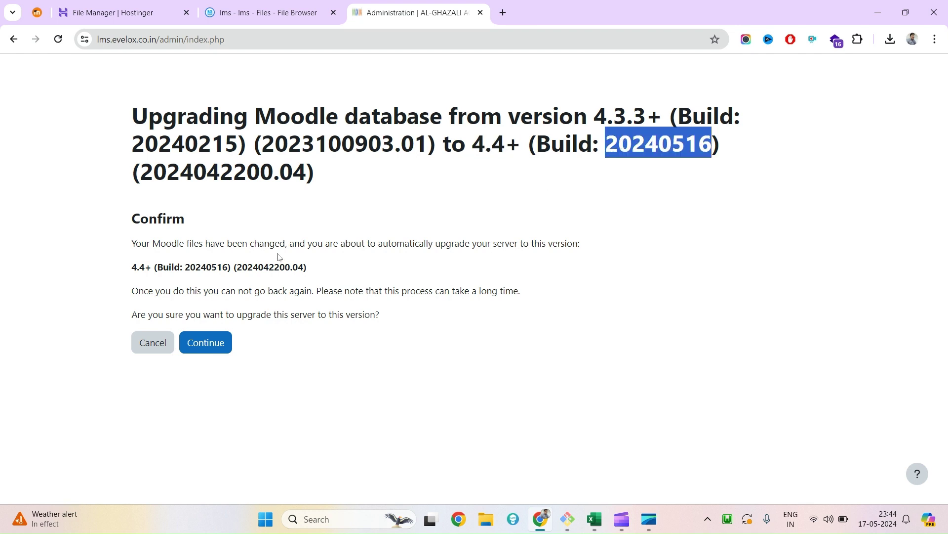
{"action": "left_click", "coordinate": [308, 214]}
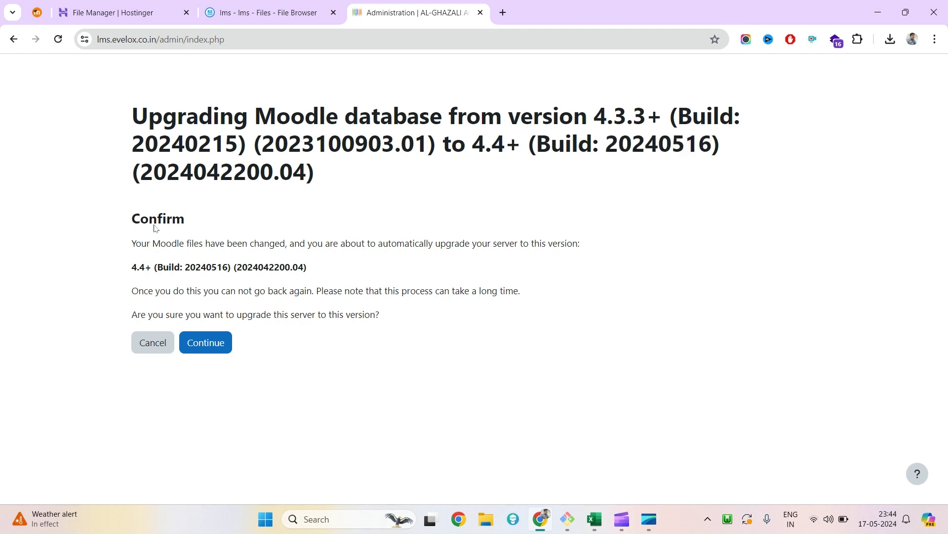
{"action": "left_click_drag", "start_coordinate": [143, 244], "coordinate": [272, 239]}
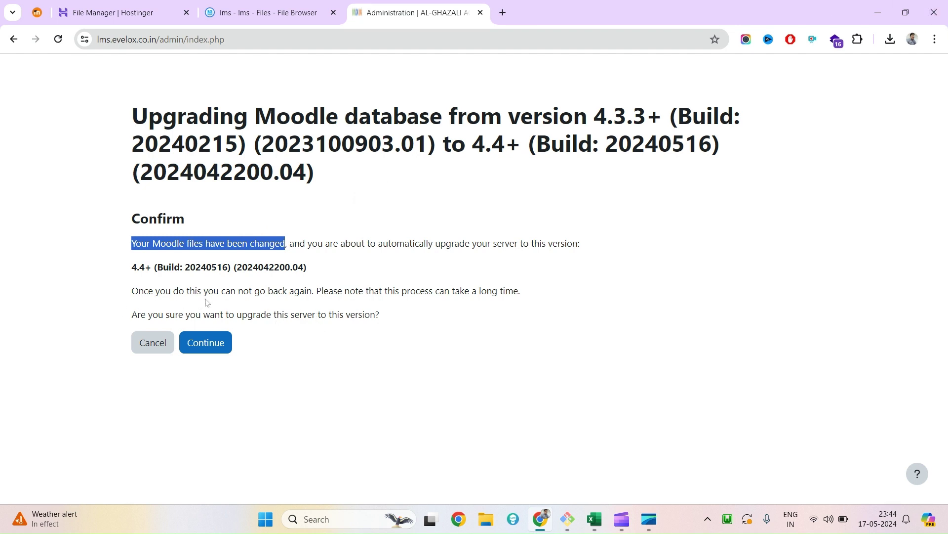
{"action": "left_click_drag", "start_coordinate": [312, 291], "coordinate": [132, 289]}
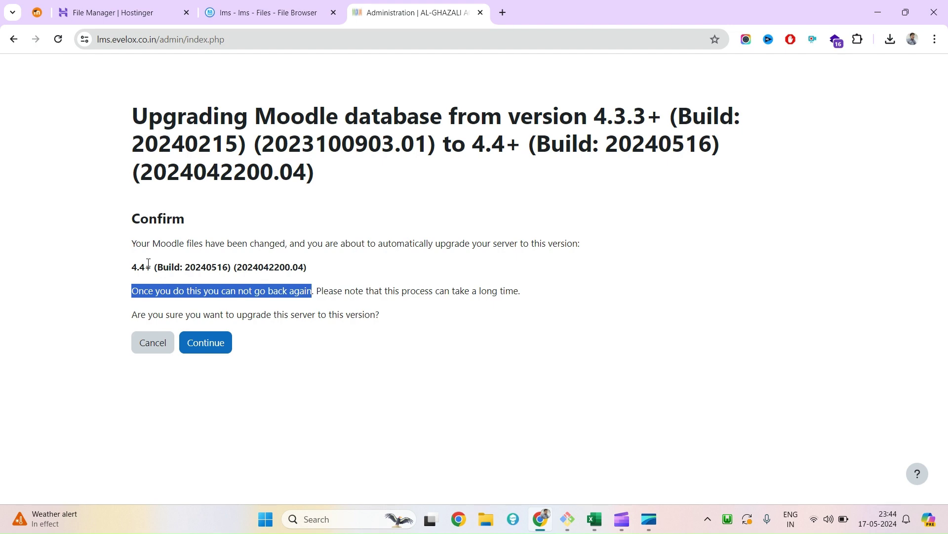
Check the recent download history for the backup files, look at the lms folder and return to the upgrade confirmation.
{"action": "left_click", "coordinate": [327, 4]}
{"action": "left_click", "coordinate": [419, 4]}
{"action": "left_click", "coordinate": [890, 39]}
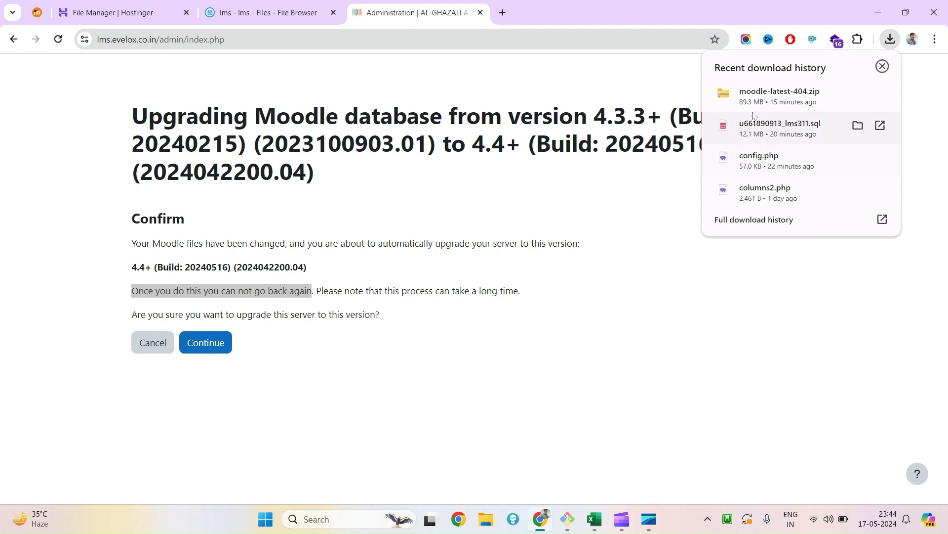
{"action": "left_click", "coordinate": [340, 18]}
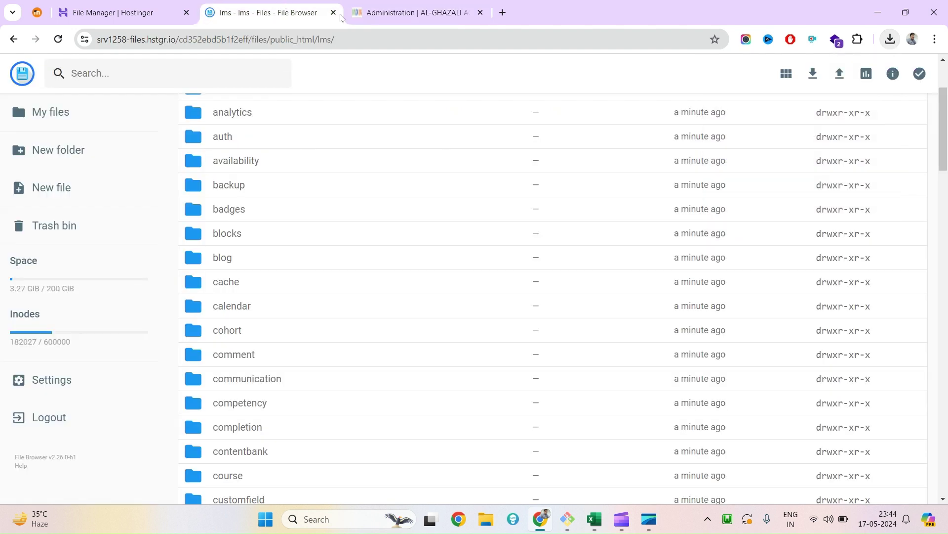
{"action": "left_click", "coordinate": [396, 11]}
{"action": "left_click", "coordinate": [340, 195]}
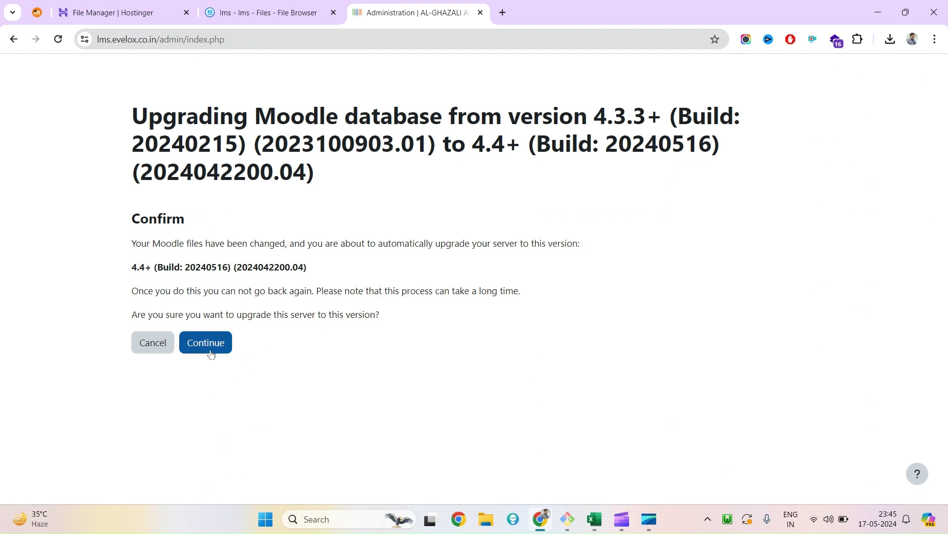
Read the final upgrade question and confirm upgrading the server to Moodle 4.4+ (Build: 20240516).
{"action": "left_click_drag", "start_coordinate": [130, 315], "coordinate": [380, 315]}
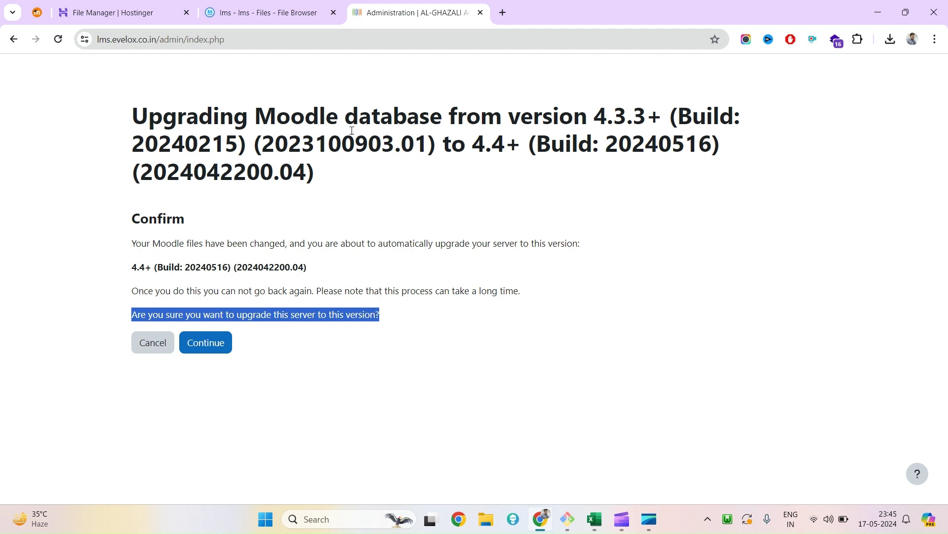
{"action": "left_click_drag", "start_coordinate": [131, 118], "coordinate": [314, 177]}
{"action": "left_click", "coordinate": [298, 383]}
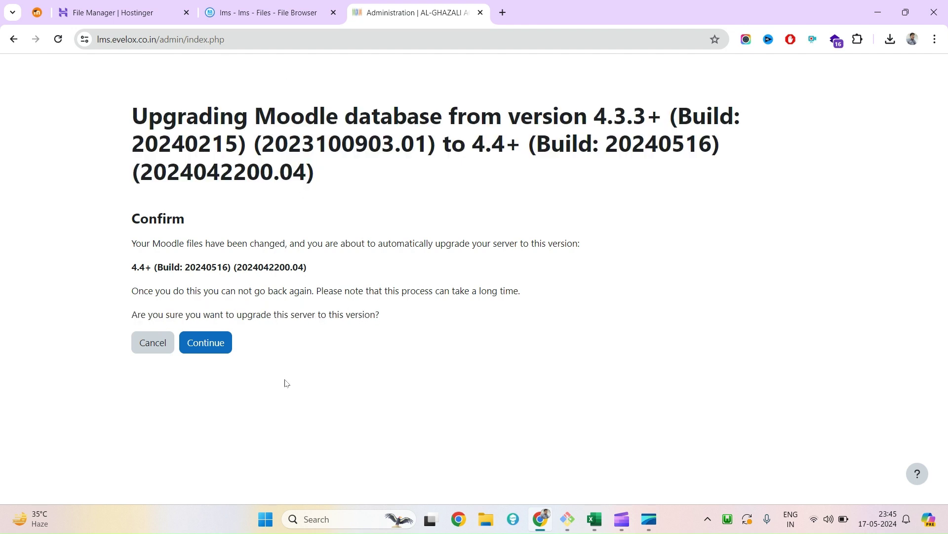
{"action": "left_click", "coordinate": [218, 349]}
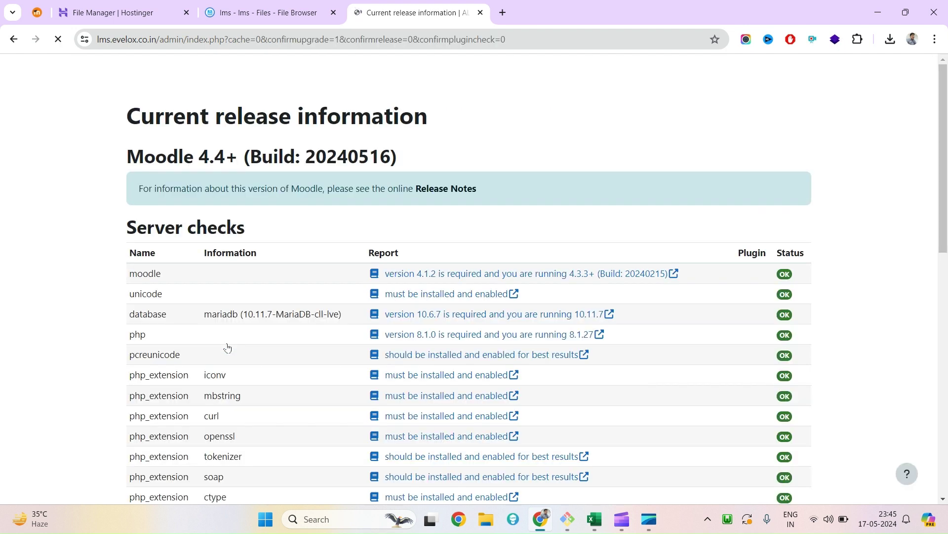
Switch to the Excel upgrade checklist and review the Server requirements section.
{"action": "left_click", "coordinate": [591, 520]}
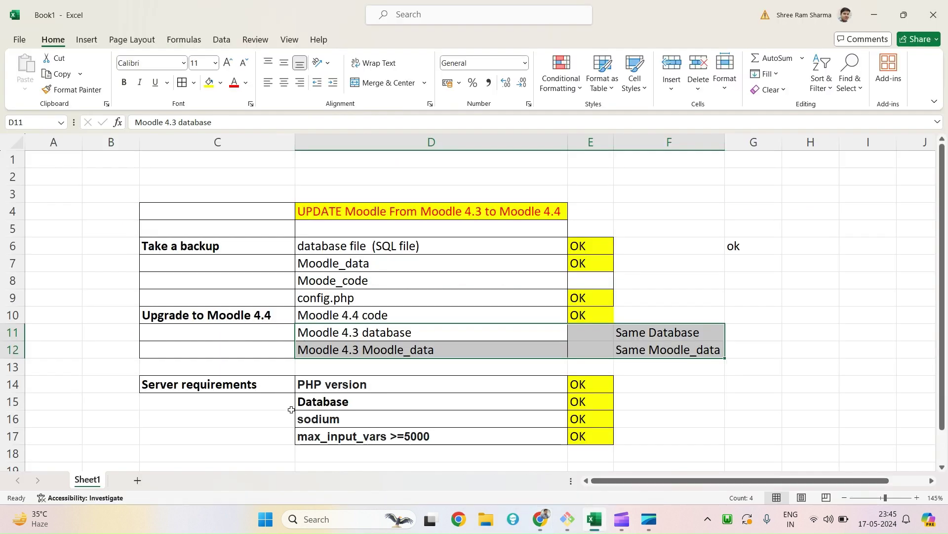
{"action": "left_click", "coordinate": [246, 389]}
{"action": "left_click", "coordinate": [569, 434], "text": "shift"}
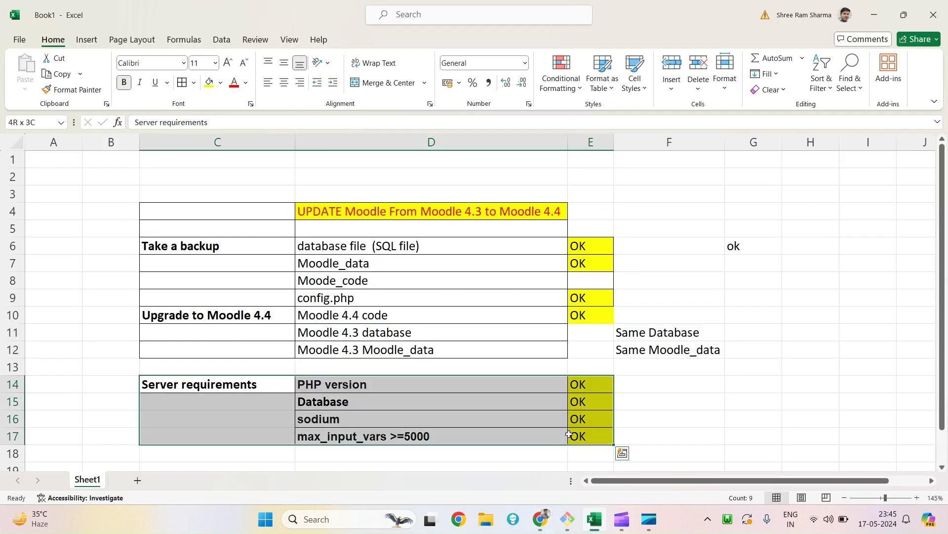
{"action": "left_click", "coordinate": [501, 424]}
Return to Moodle in Chrome and review the server checks and the asynchronous backups entry under Other checks.
{"action": "key", "text": "alt+Tab"}
{"action": "scroll", "coordinate": [445, 345], "scroll_direction": "down", "scroll_amount": 15}
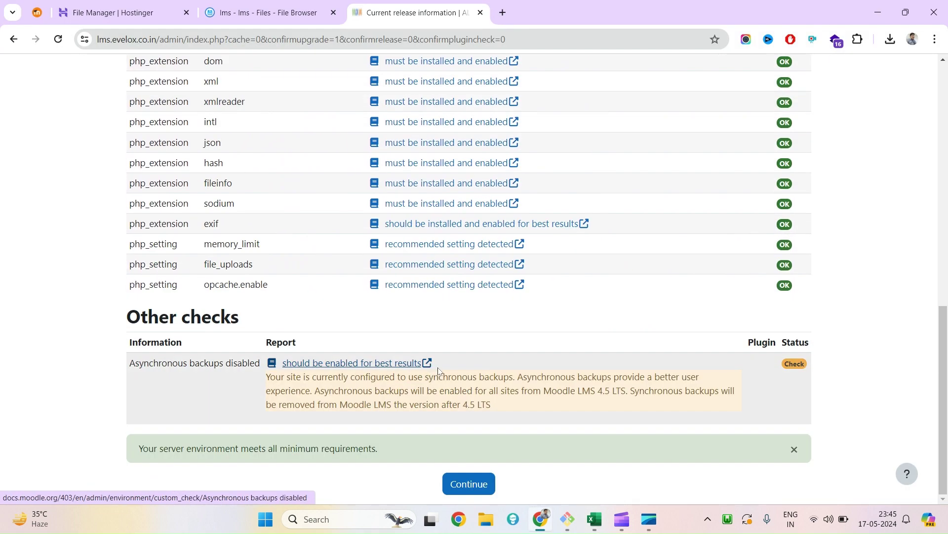
{"action": "scroll", "coordinate": [792, 423], "scroll_direction": "up", "scroll_amount": 15}
{"action": "scroll", "coordinate": [836, 275], "scroll_direction": "down", "scroll_amount": 15}
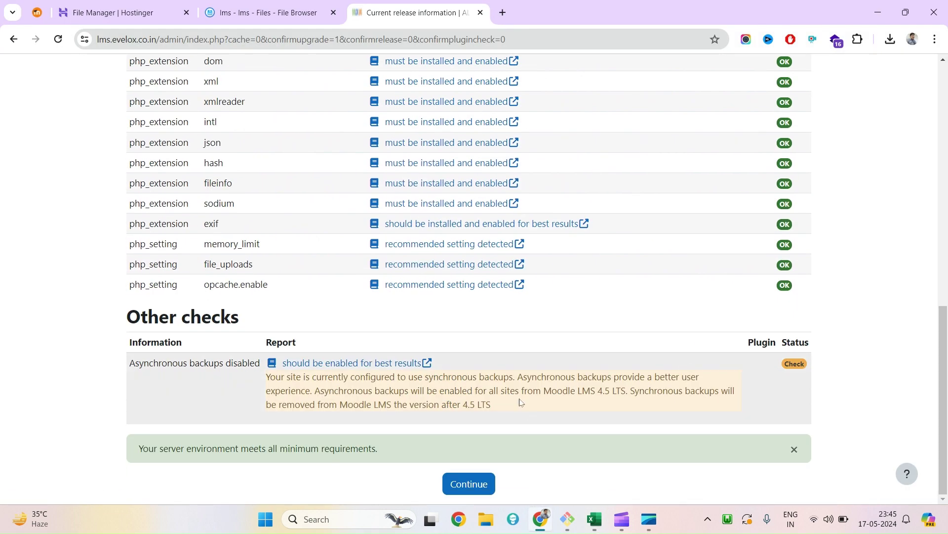
{"action": "double_click", "coordinate": [162, 360]}
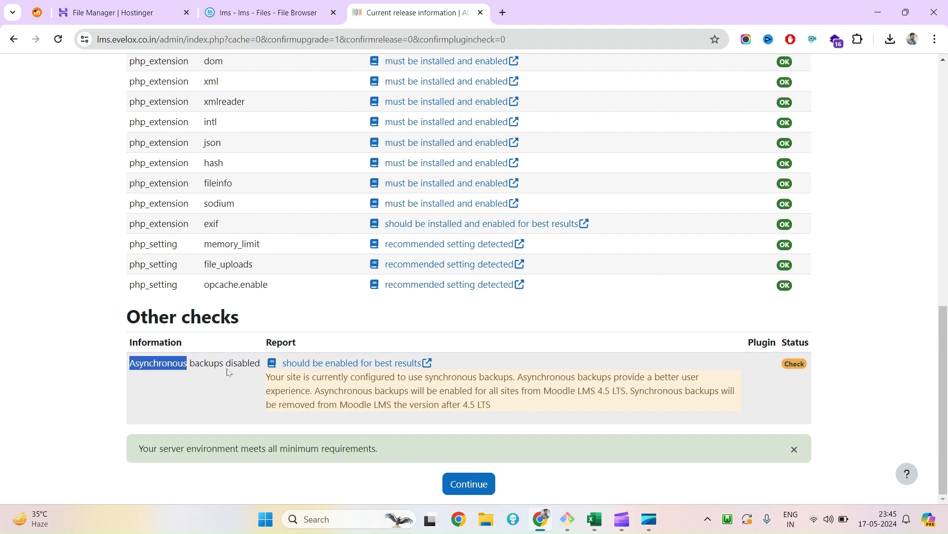
{"action": "triple_click", "coordinate": [144, 363]}
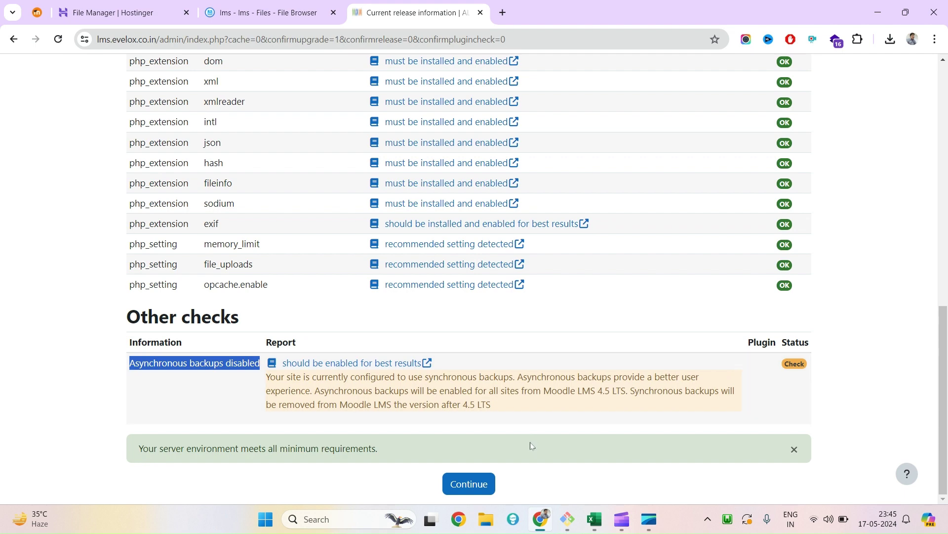
{"action": "scroll", "coordinate": [592, 413], "scroll_direction": "up", "scroll_amount": 10}
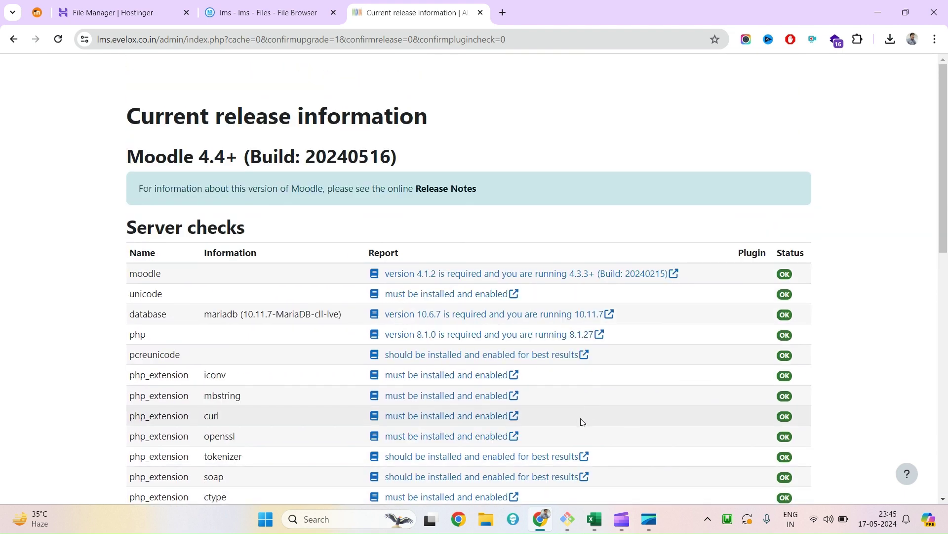
Continue past the server checks and review the plugins check for activity modules missing from disk, starting with attendance.
{"action": "scroll", "coordinate": [591, 413], "scroll_direction": "down", "scroll_amount": 10}
{"action": "left_click", "coordinate": [473, 484]}
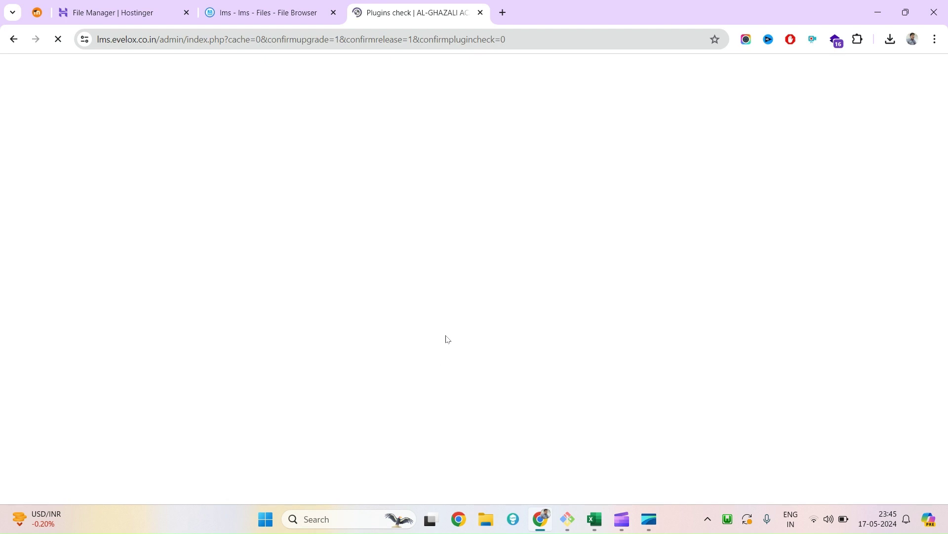
{"action": "scroll", "coordinate": [483, 290], "scroll_direction": "down", "scroll_amount": 15}
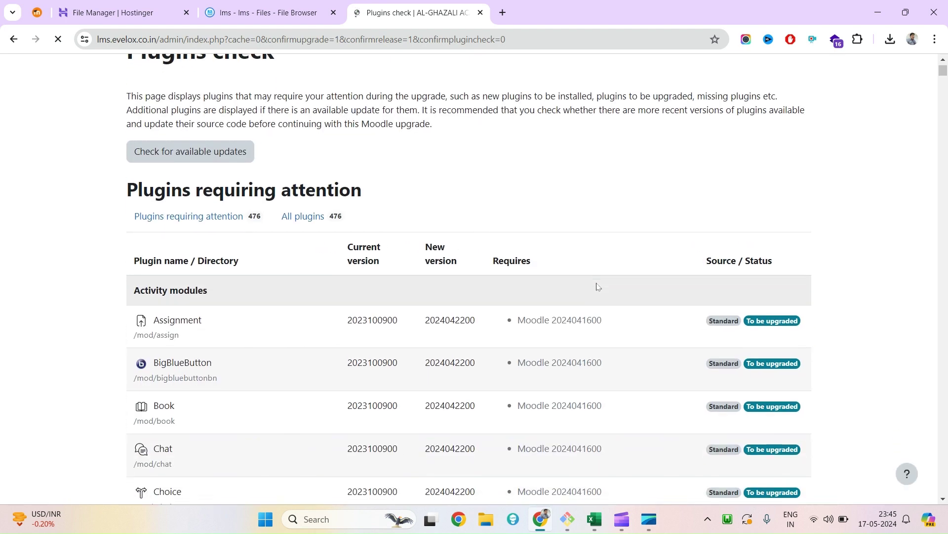
{"action": "scroll", "coordinate": [917, 152], "scroll_direction": "down", "scroll_amount": 10}
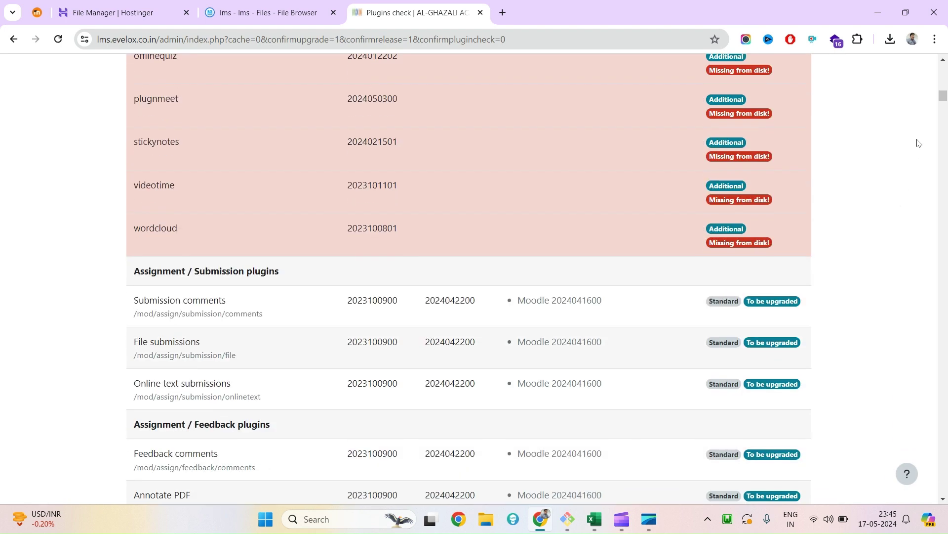
{"action": "scroll", "coordinate": [902, 154], "scroll_direction": "up", "scroll_amount": 4}
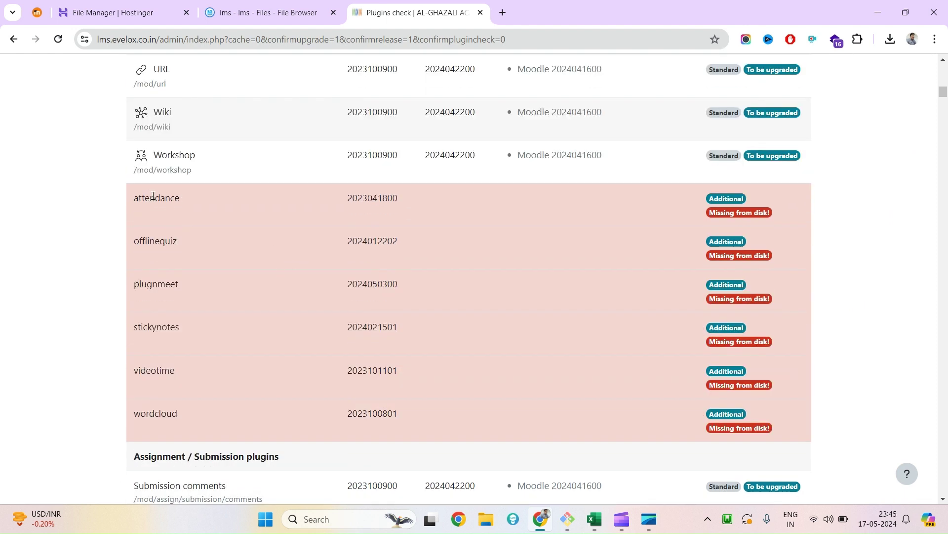
{"action": "double_click", "coordinate": [153, 198]}
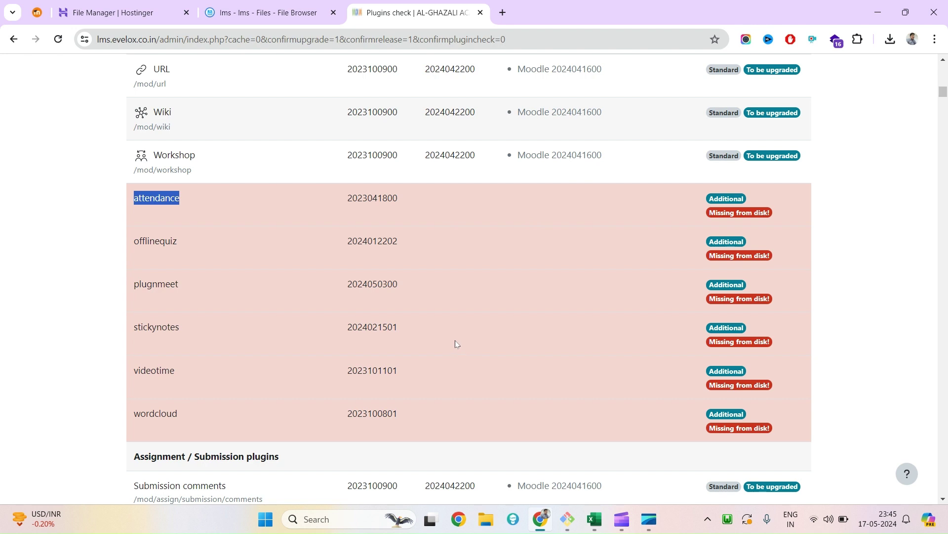
Save the plugins check page as an HTML-only file in a new folder named Moodle_upgrad_4.4 on Local Disk (D:).
{"action": "key", "text": "ctrl+s"}
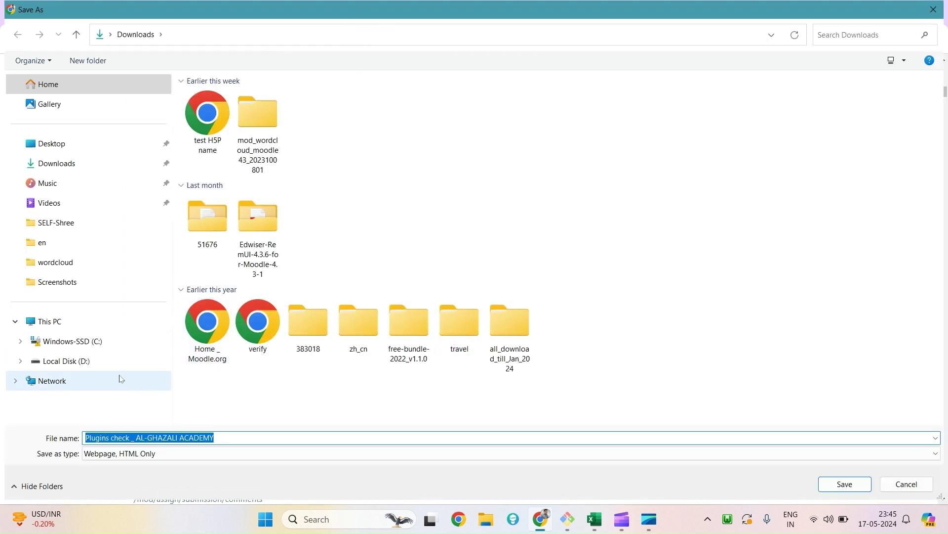
{"action": "left_click", "coordinate": [93, 366]}
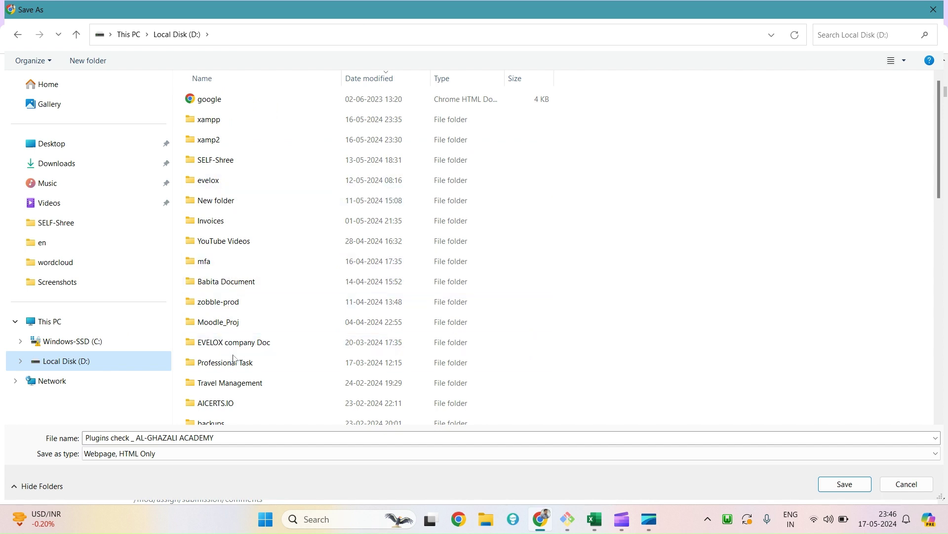
{"action": "scroll", "coordinate": [235, 346], "scroll_direction": "down", "scroll_amount": 2}
{"action": "scroll", "coordinate": [232, 318], "scroll_direction": "down", "scroll_amount": 1}
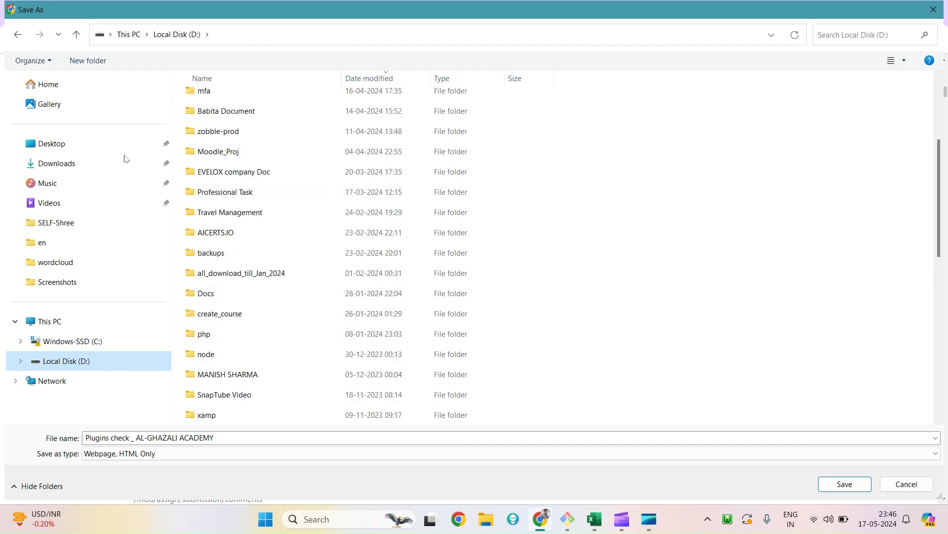
{"action": "left_click", "coordinate": [88, 60]}
{"action": "type", "text": "Moodle_upgrad_4.4"}
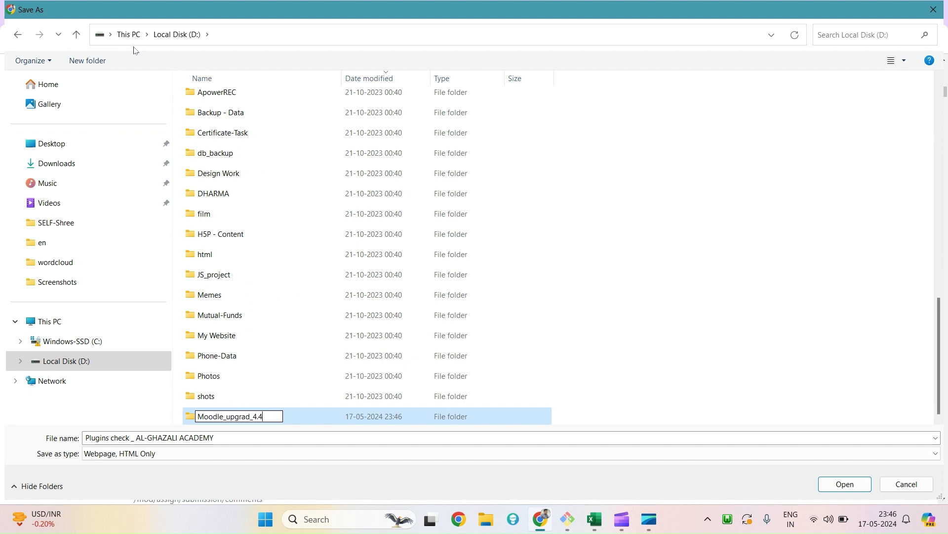
{"action": "key", "text": "Return"}
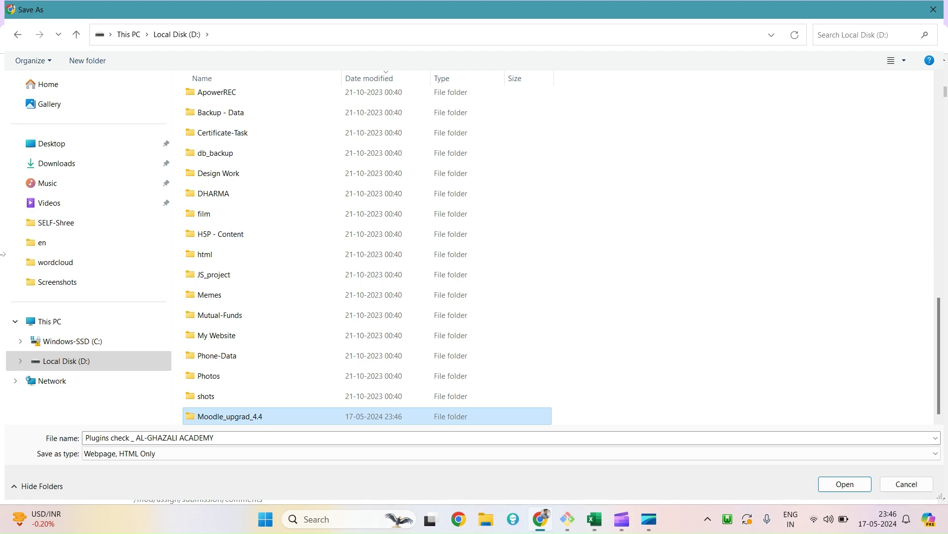
{"action": "double_click", "coordinate": [242, 418]}
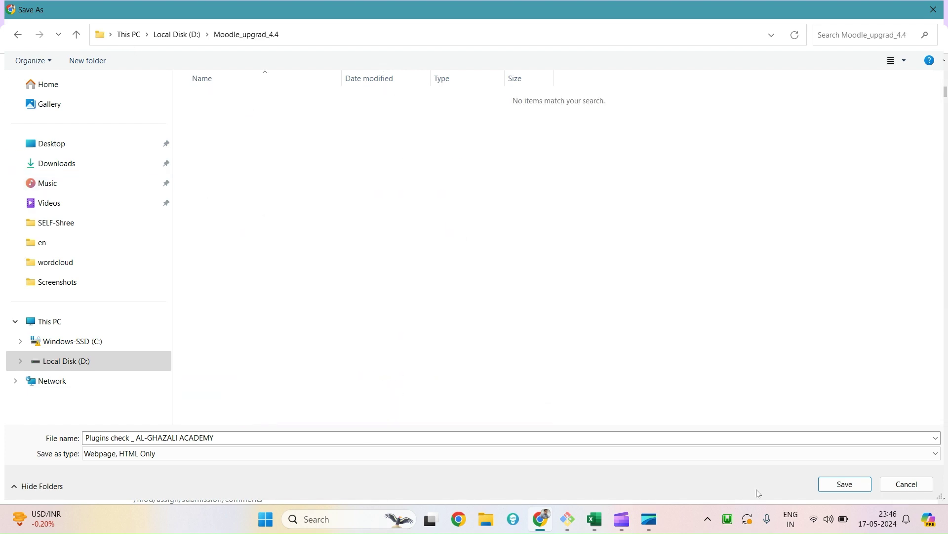
{"action": "left_click", "coordinate": [845, 485]}
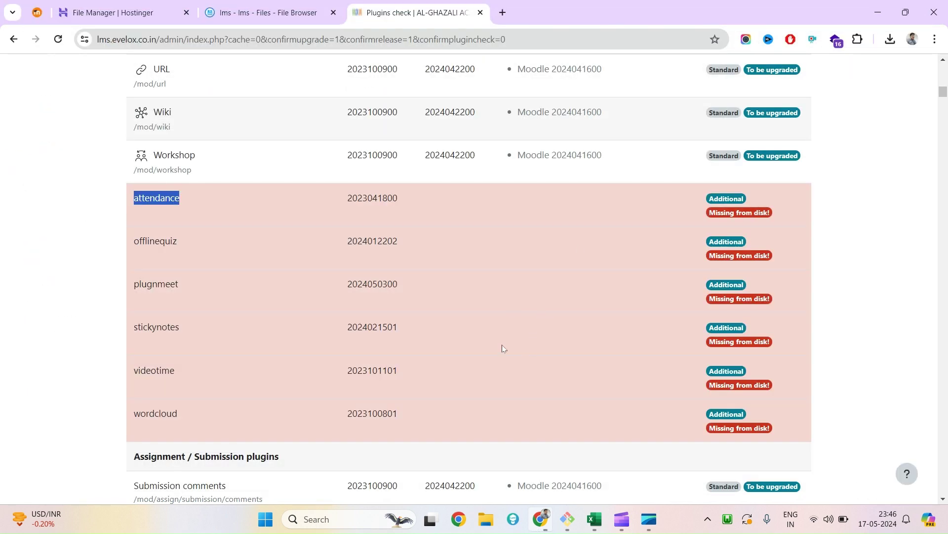
Open the saved plugins check file from D:\Moodle_upgrad_4.4 through File Explorer and compare its browser tab with the live page.
{"action": "left_click", "coordinate": [484, 519]}
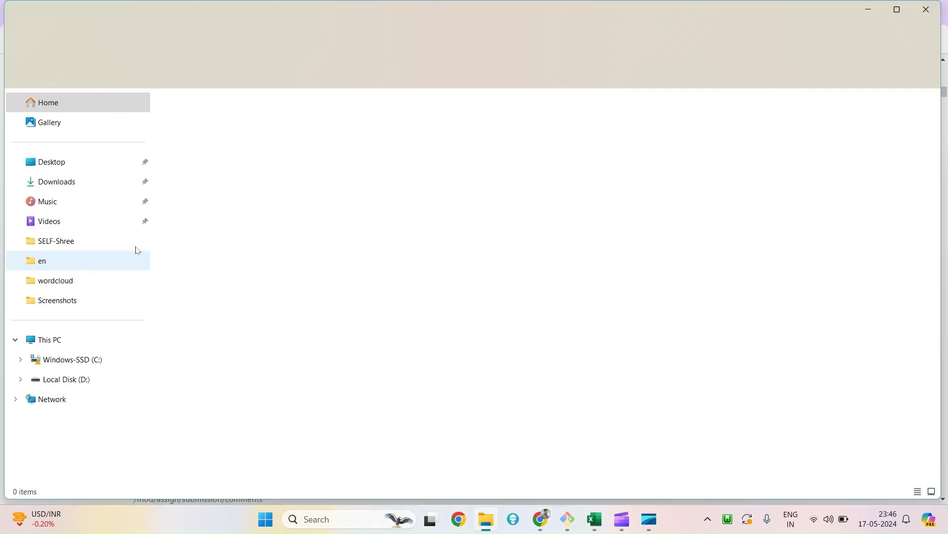
{"action": "left_click", "coordinate": [77, 380]}
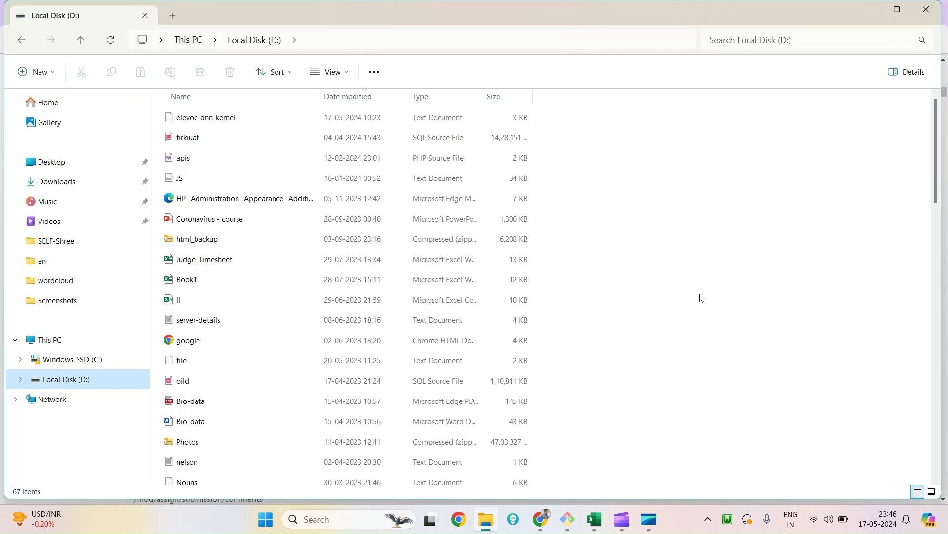
{"action": "scroll", "coordinate": [701, 297], "scroll_direction": "down", "scroll_amount": 5}
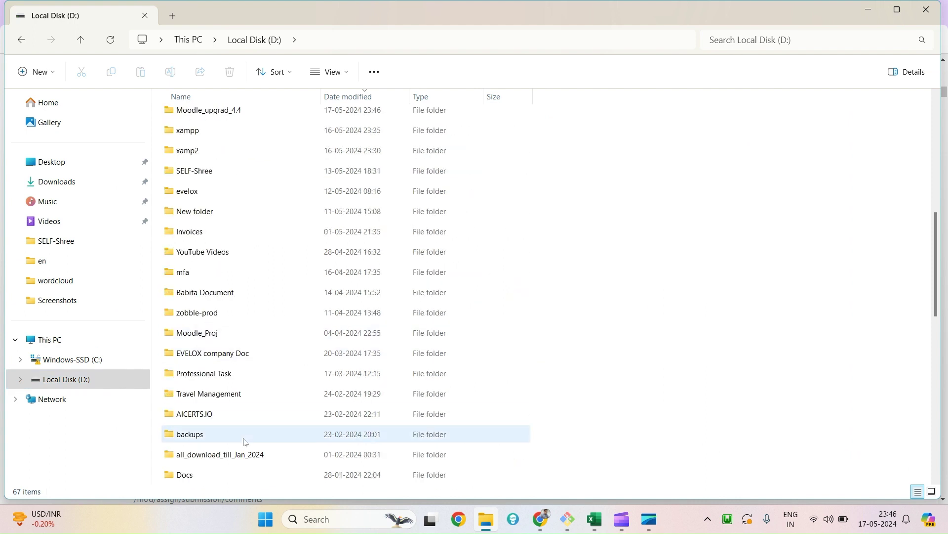
{"action": "key", "text": "m"}
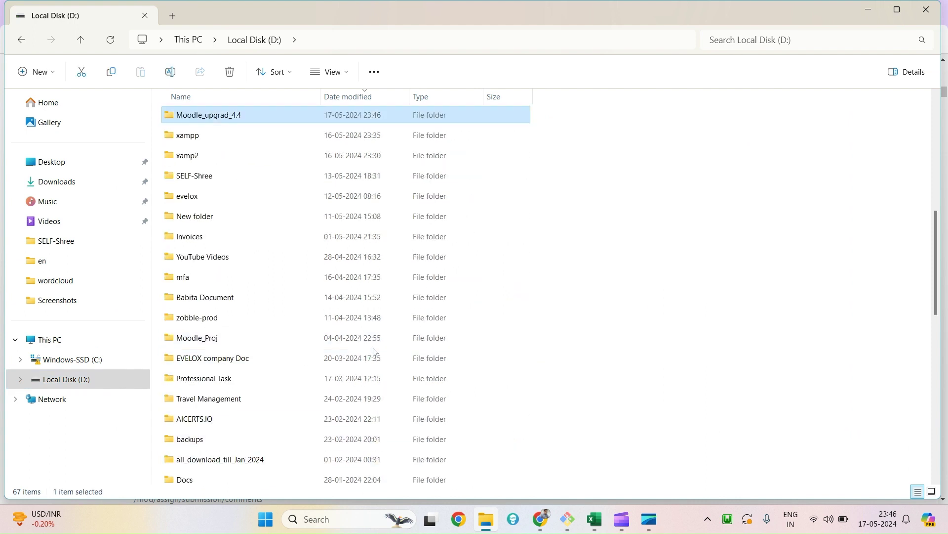
{"action": "key", "text": "Return"}
{"action": "double_click", "coordinate": [246, 122]}
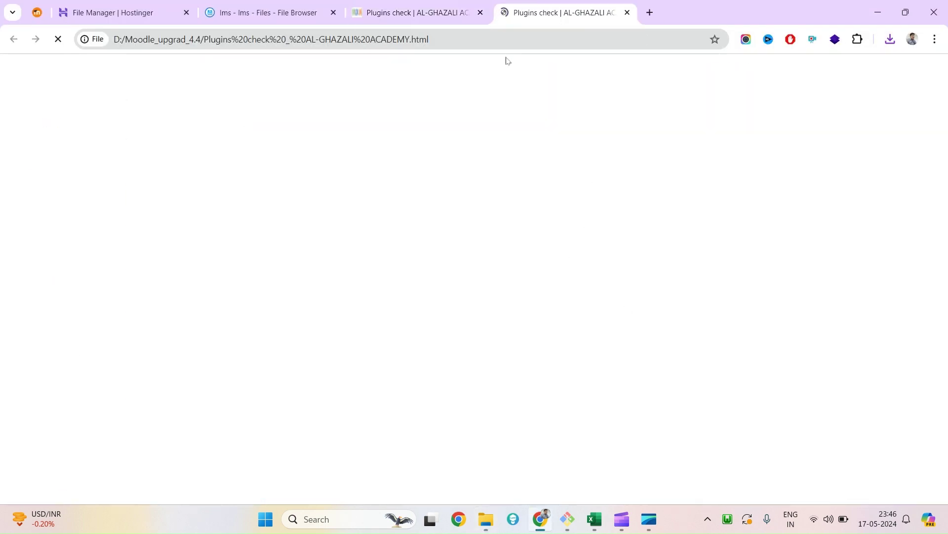
{"action": "left_click", "coordinate": [439, 4]}
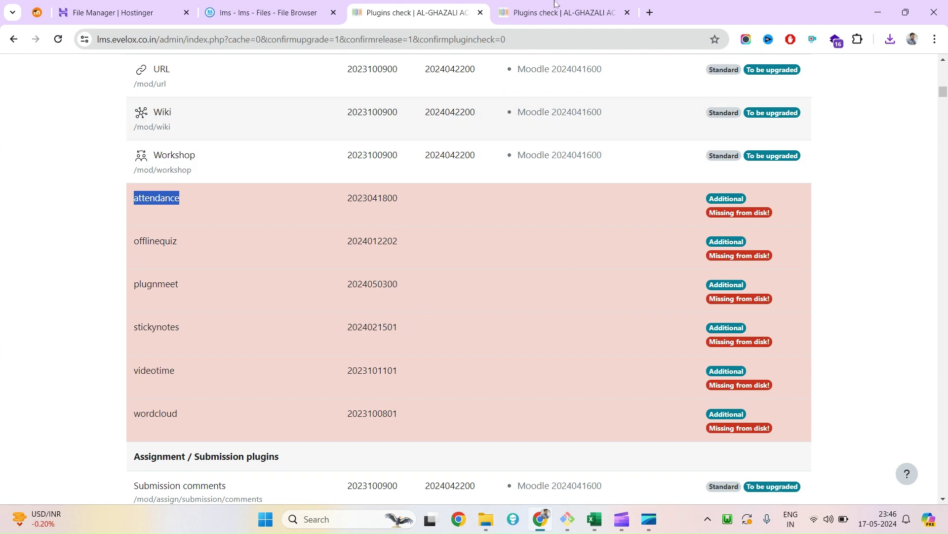
{"action": "left_click", "coordinate": [554, 17]}
Search the saved plugins check page for "Missing from disk".
{"action": "scroll", "coordinate": [562, 334], "scroll_direction": "down", "scroll_amount": 20}
{"action": "scroll", "coordinate": [562, 334], "scroll_direction": "down", "scroll_amount": 10}
{"action": "scroll", "coordinate": [375, 271], "scroll_direction": "up", "scroll_amount": 10}
{"action": "left_click_drag", "start_coordinate": [716, 279], "coordinate": [762, 277]}
{"action": "key", "text": "ctrl+f"}
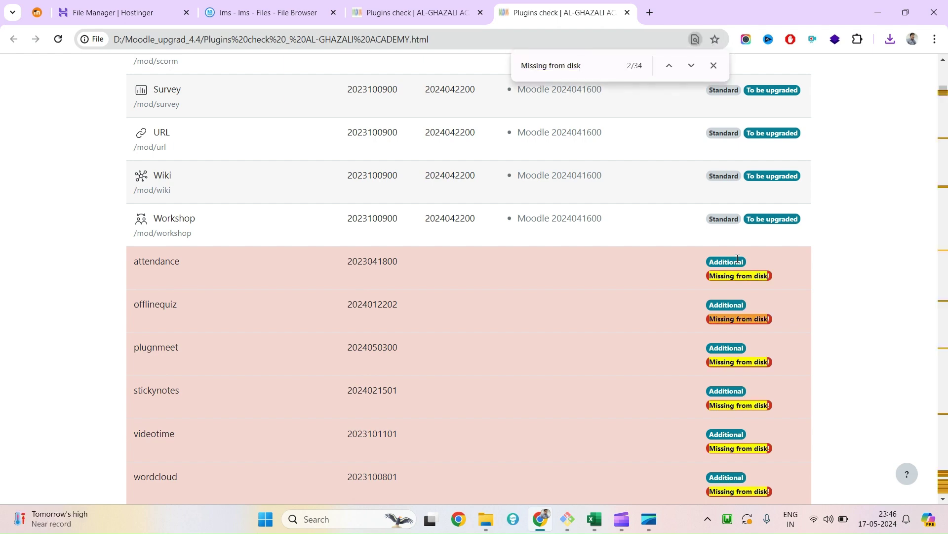
Examine the highlighted missing plugins throughout the saved page, from the end of the list back up to the log stores.
{"action": "scroll", "coordinate": [736, 261], "scroll_direction": "down", "scroll_amount": 20}
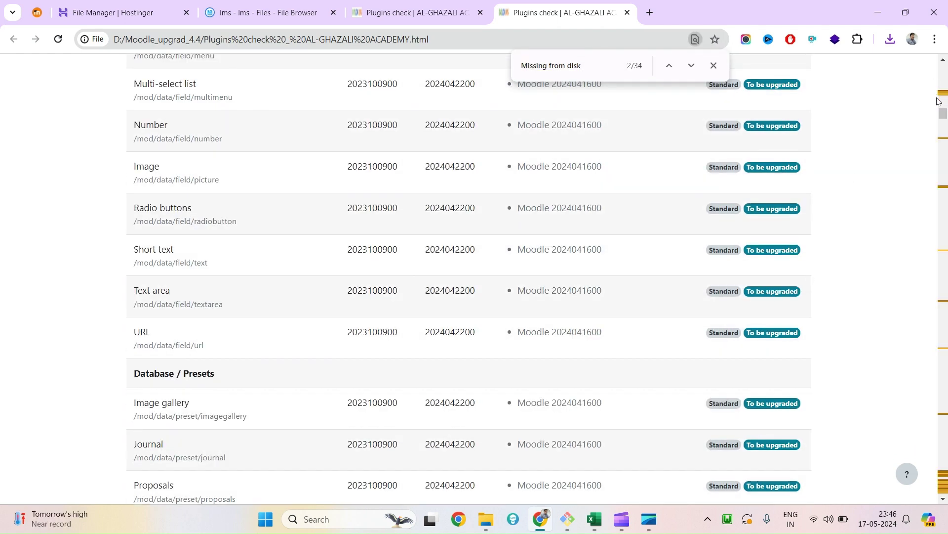
{"action": "left_click_drag", "start_coordinate": [943, 114], "coordinate": [943, 491]}
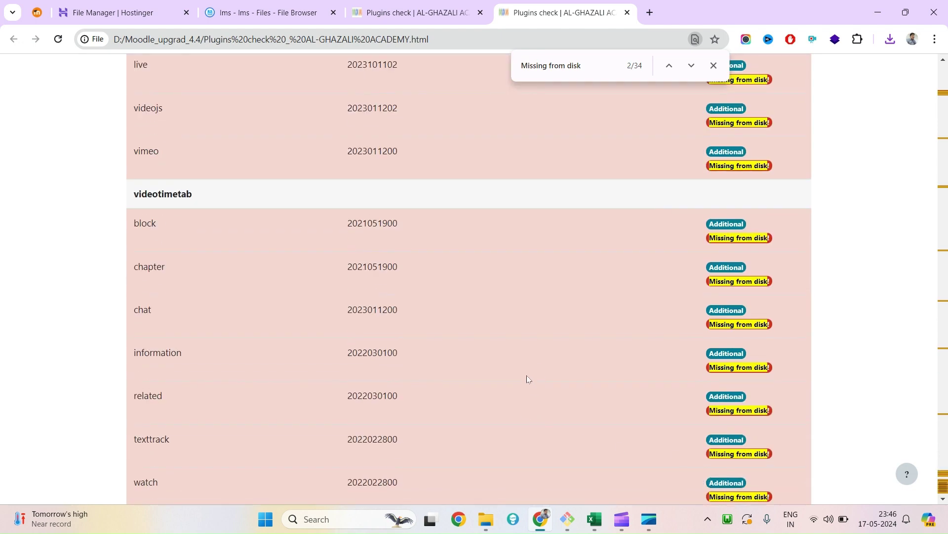
{"action": "scroll", "coordinate": [527, 384], "scroll_direction": "down", "scroll_amount": 3}
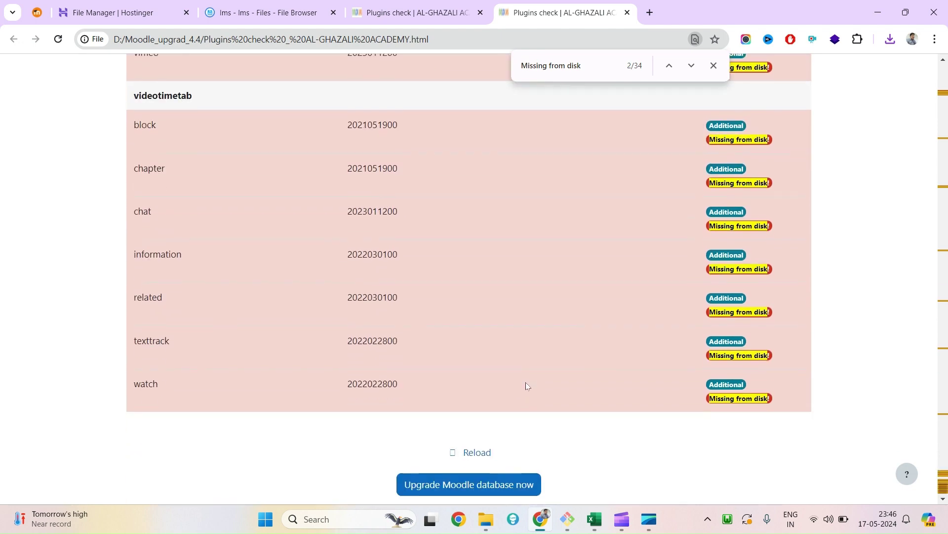
{"action": "scroll", "coordinate": [591, 391], "scroll_direction": "up", "scroll_amount": 15}
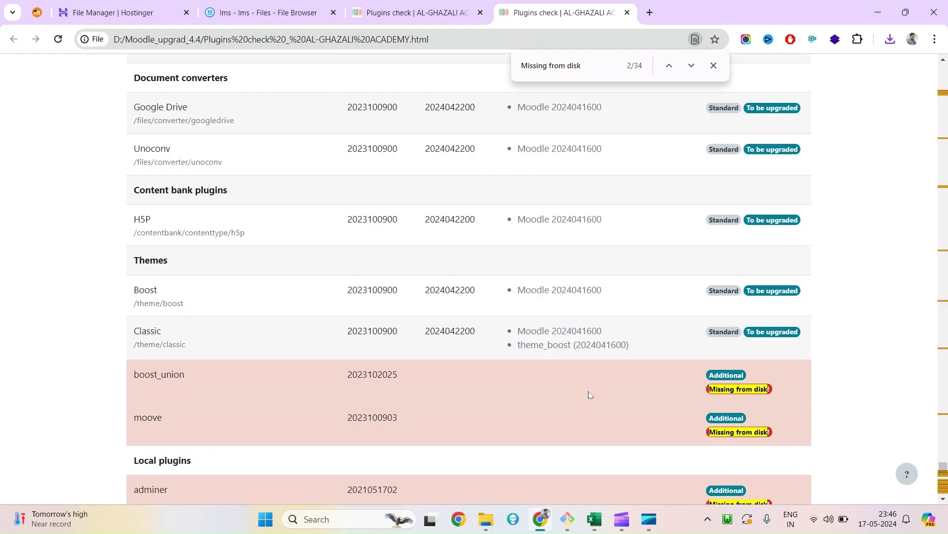
{"action": "scroll", "coordinate": [314, 356], "scroll_direction": "up", "scroll_amount": 15}
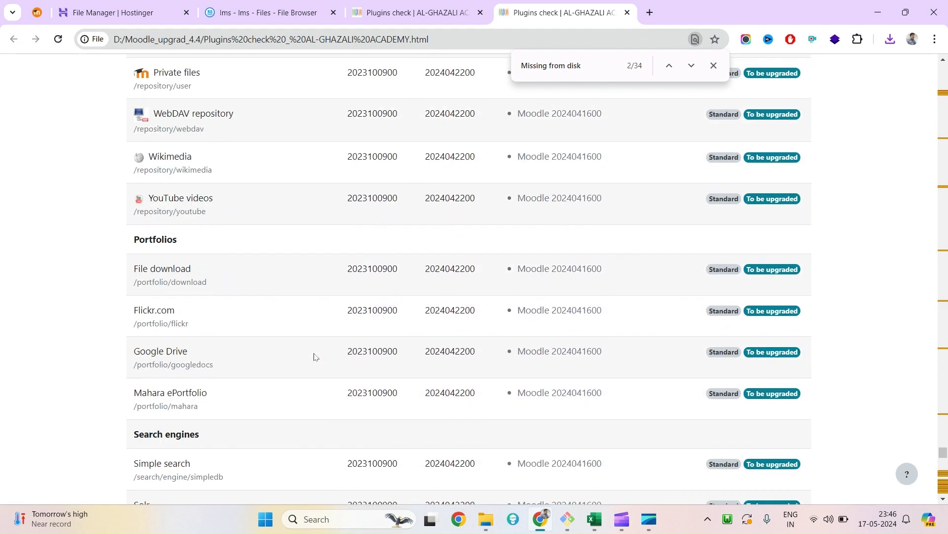
{"action": "scroll", "coordinate": [346, 365], "scroll_direction": "up", "scroll_amount": 15}
{"action": "scroll", "coordinate": [406, 383], "scroll_direction": "down", "scroll_amount": 14}
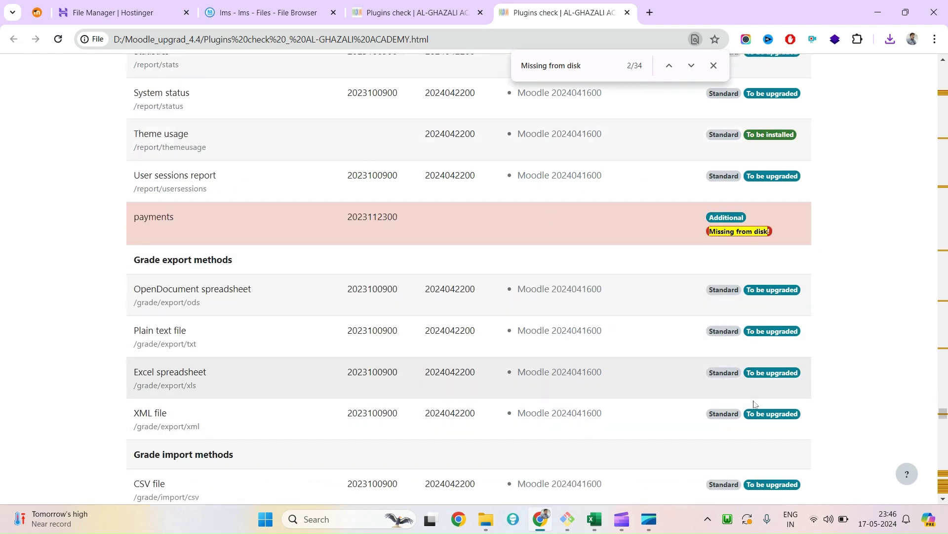
{"action": "scroll", "coordinate": [690, 392], "scroll_direction": "up", "scroll_amount": 15}
{"action": "scroll", "coordinate": [689, 385], "scroll_direction": "up", "scroll_amount": 10}
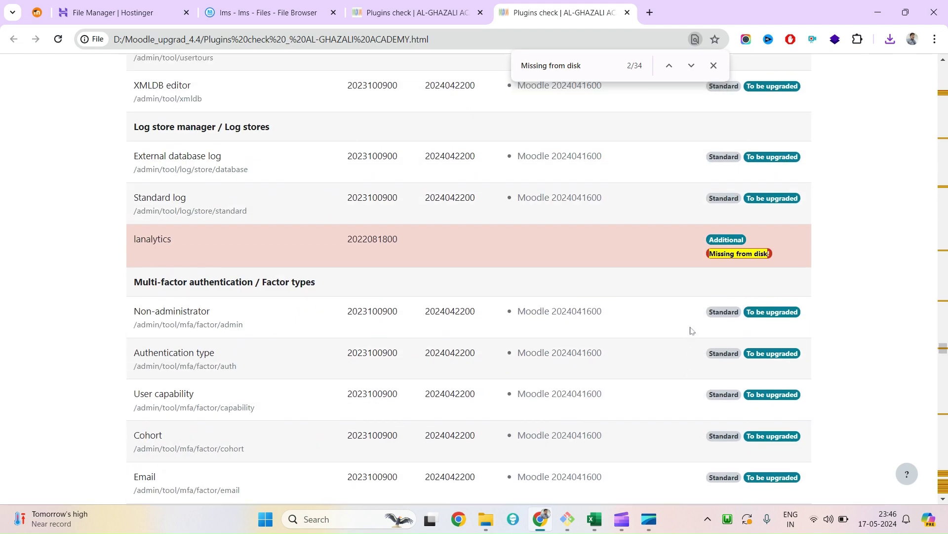
Check the upgrade status of the PHPUnit tests plugin and the other standard admin tools in the saved page.
{"action": "double_click", "coordinate": [151, 145]}
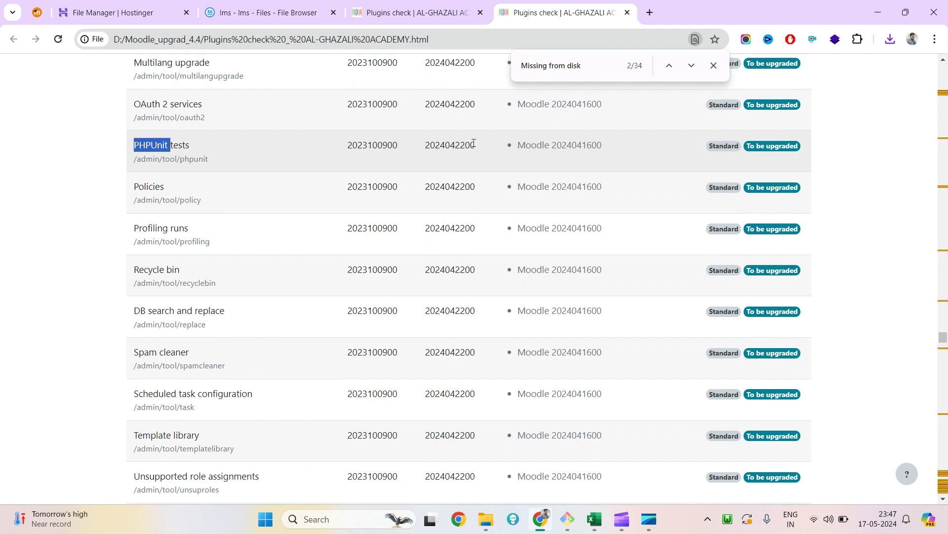
{"action": "left_click", "coordinate": [749, 144]}
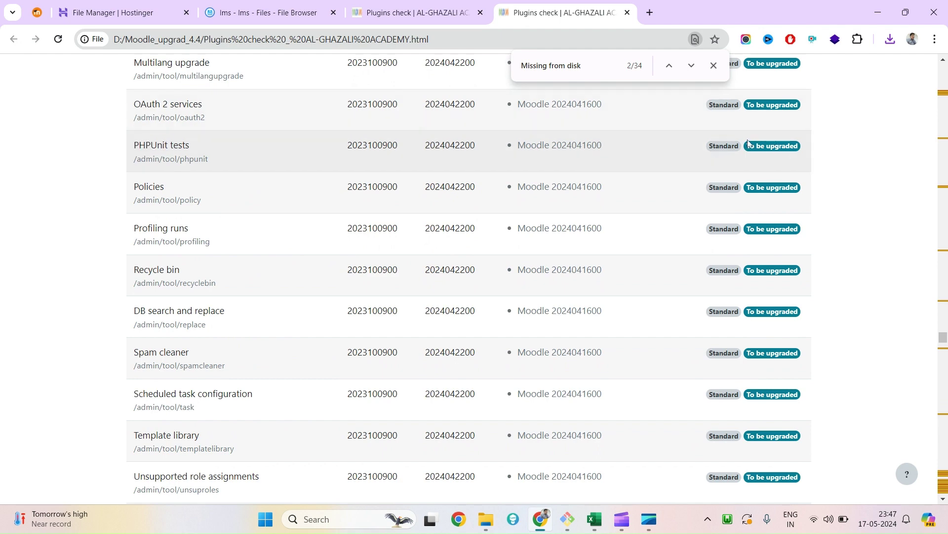
{"action": "triple_click", "coordinate": [773, 148]}
{"action": "scroll", "coordinate": [568, 222], "scroll_direction": "up", "scroll_amount": 20}
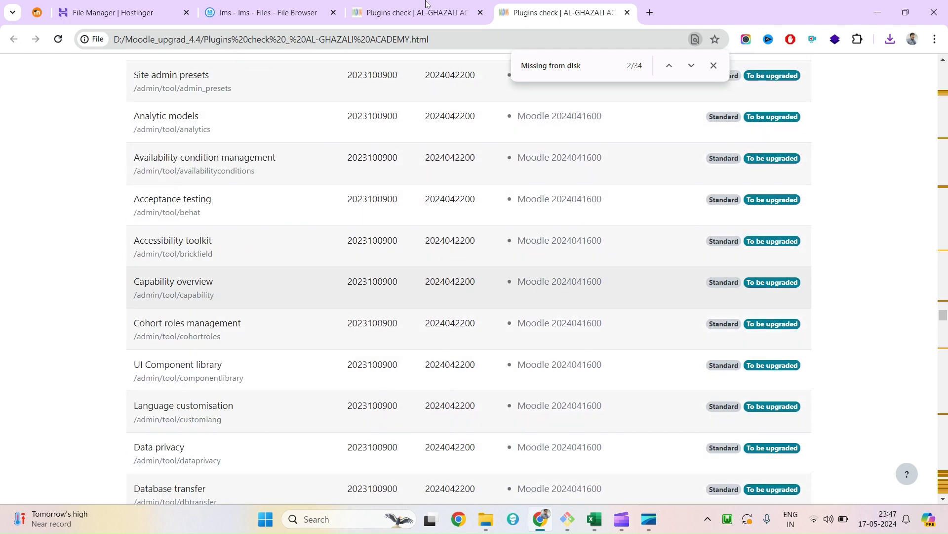
Go to the end of the live plugins check page and compare it with the saved copy, returning to the live page.
{"action": "left_click", "coordinate": [426, 11]}
{"action": "scroll", "coordinate": [947, 150], "scroll_direction": "down", "scroll_amount": 12}
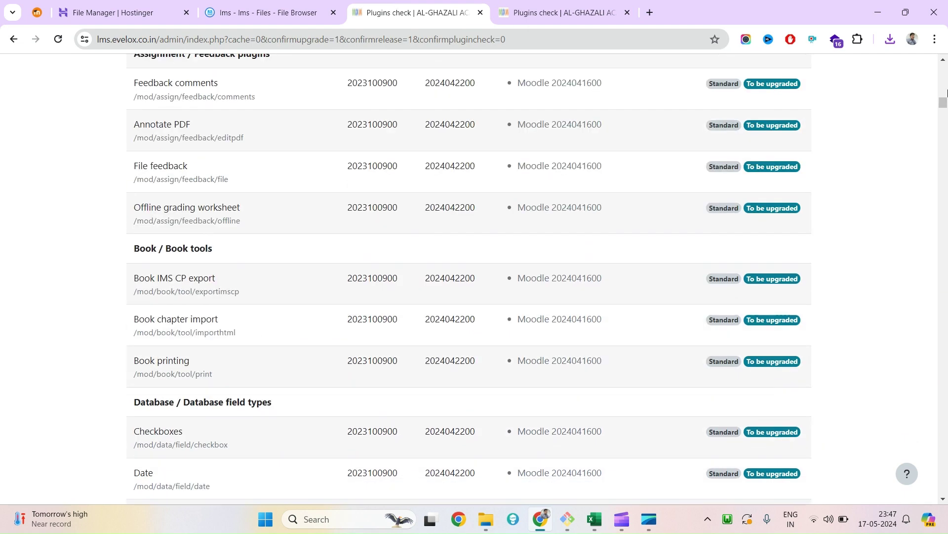
{"action": "left_click_drag", "start_coordinate": [942, 103], "coordinate": [943, 489]}
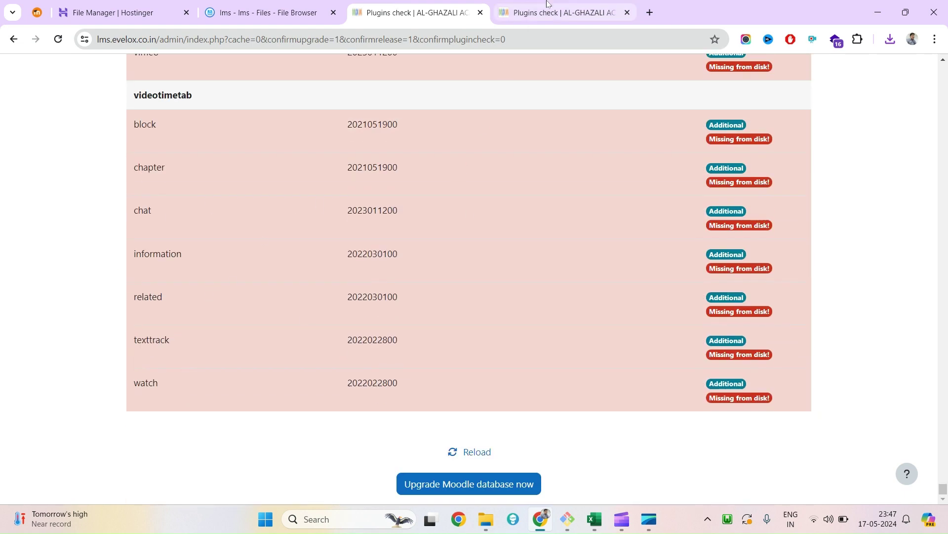
{"action": "left_click", "coordinate": [563, 13]}
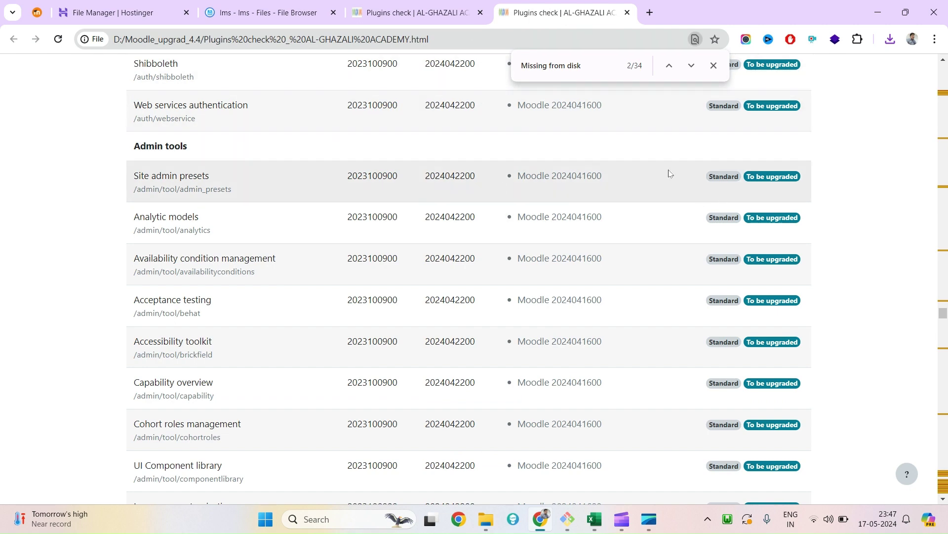
{"action": "key", "text": "ctrl+shift+Tab"}
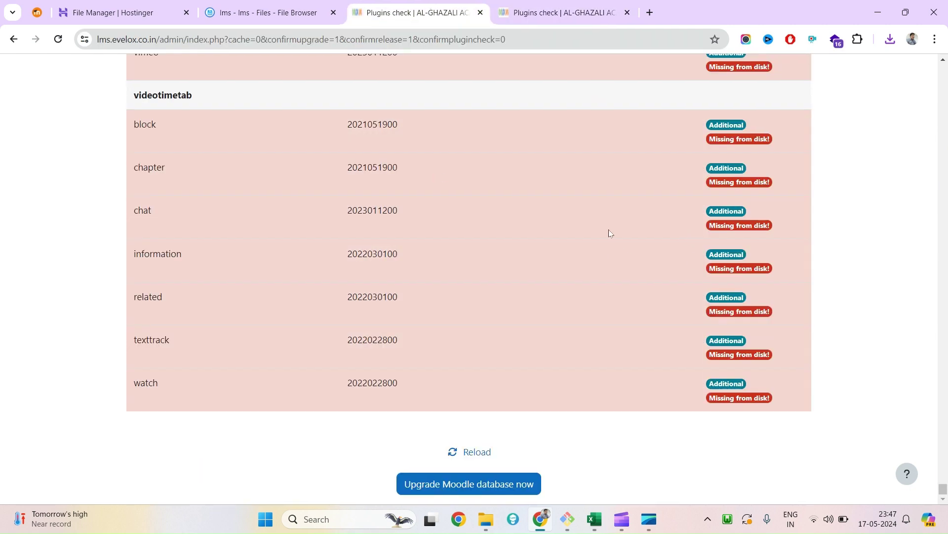
Review the missing themes and local plugins on the live page, highlighting adminer and the Local plugins heading.
{"action": "scroll", "coordinate": [610, 232], "scroll_direction": "up", "scroll_amount": 12}
{"action": "scroll", "coordinate": [312, 338], "scroll_direction": "up", "scroll_amount": 10}
{"action": "scroll", "coordinate": [316, 346], "scroll_direction": "down", "scroll_amount": 8}
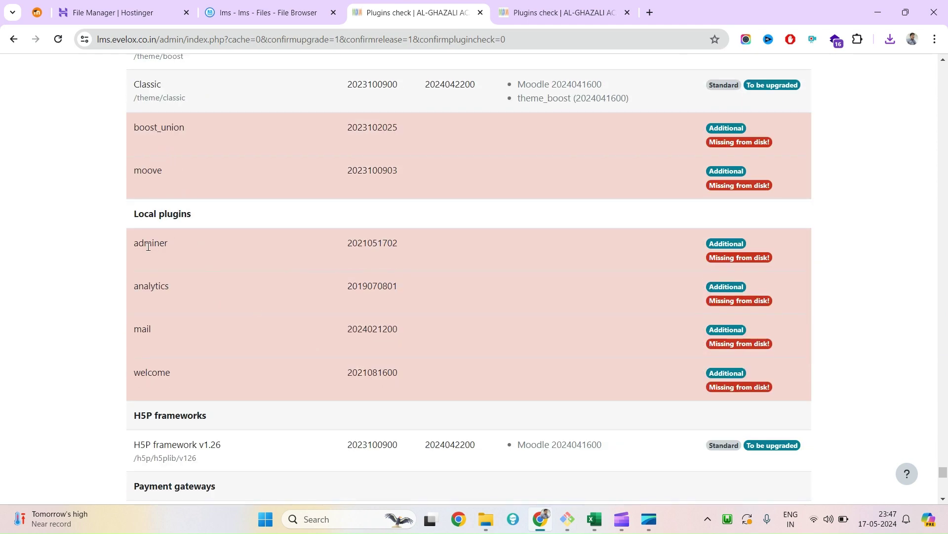
{"action": "double_click", "coordinate": [150, 246]}
{"action": "triple_click", "coordinate": [183, 210]}
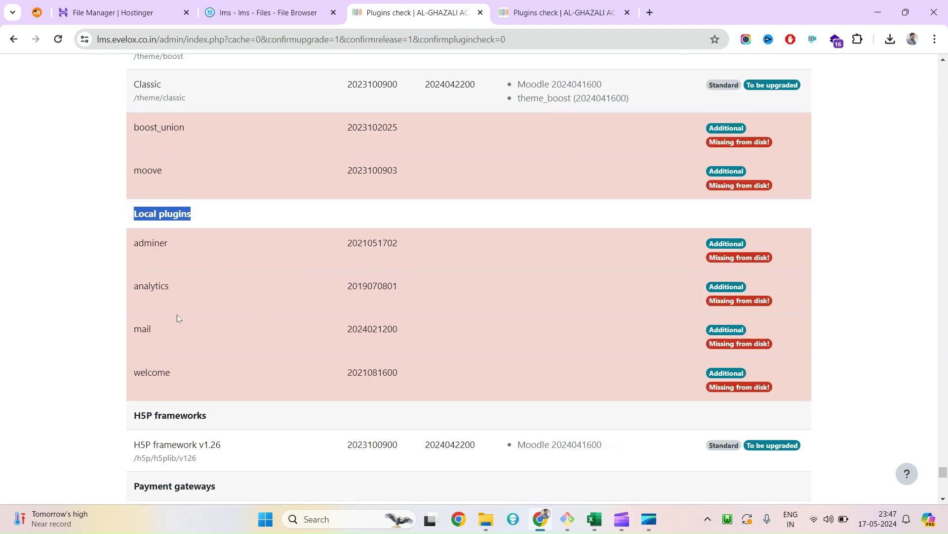
Review the missing local plugins from adminer to welcome on the live plugins check page, highlighting their rows.
{"action": "left_click", "coordinate": [140, 289]}
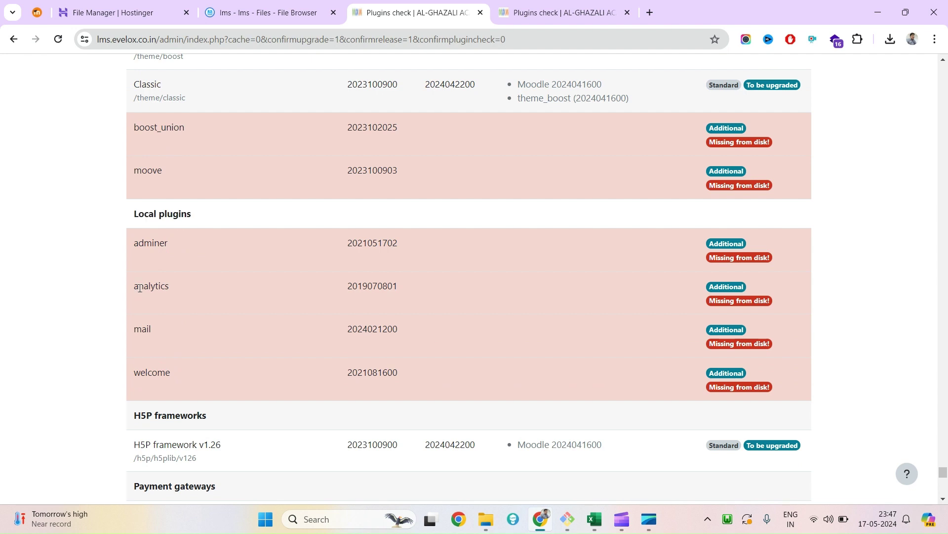
{"action": "double_click", "coordinate": [144, 332]}
{"action": "left_click_drag", "start_coordinate": [405, 397], "coordinate": [140, 233]}
{"action": "scroll", "coordinate": [211, 283], "scroll_direction": "up", "scroll_amount": 1}
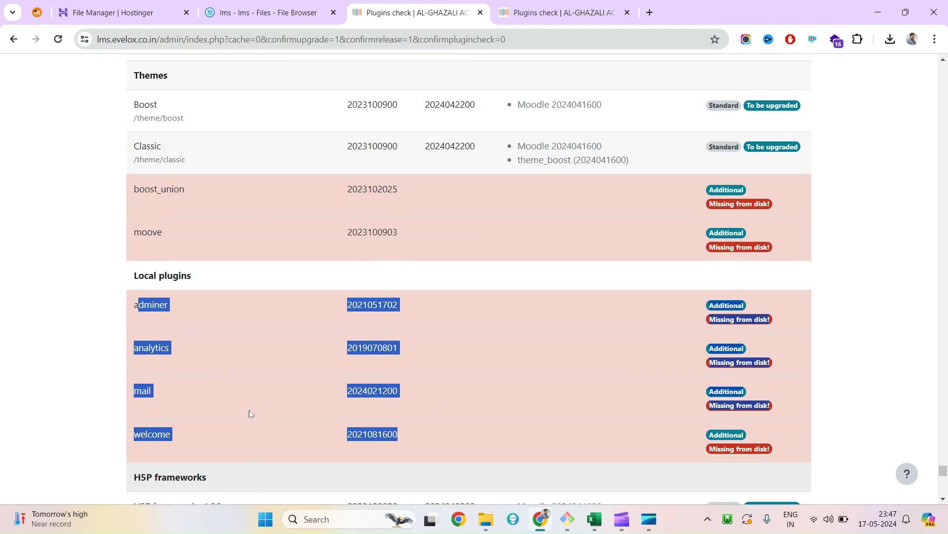
{"action": "scroll", "coordinate": [237, 375], "scroll_direction": "up", "scroll_amount": 1}
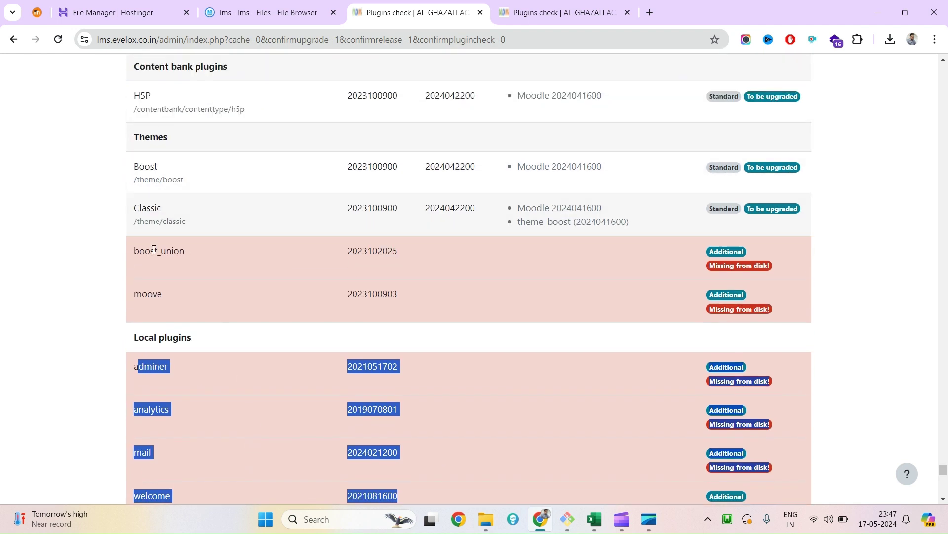
Review the missing boost_union and moove themes, highlighting each name together with its version number.
{"action": "left_click_drag", "start_coordinate": [150, 250], "coordinate": [383, 250]}
{"action": "left_click_drag", "start_coordinate": [134, 294], "coordinate": [143, 311]}
{"action": "left_click", "coordinate": [469, 307]}
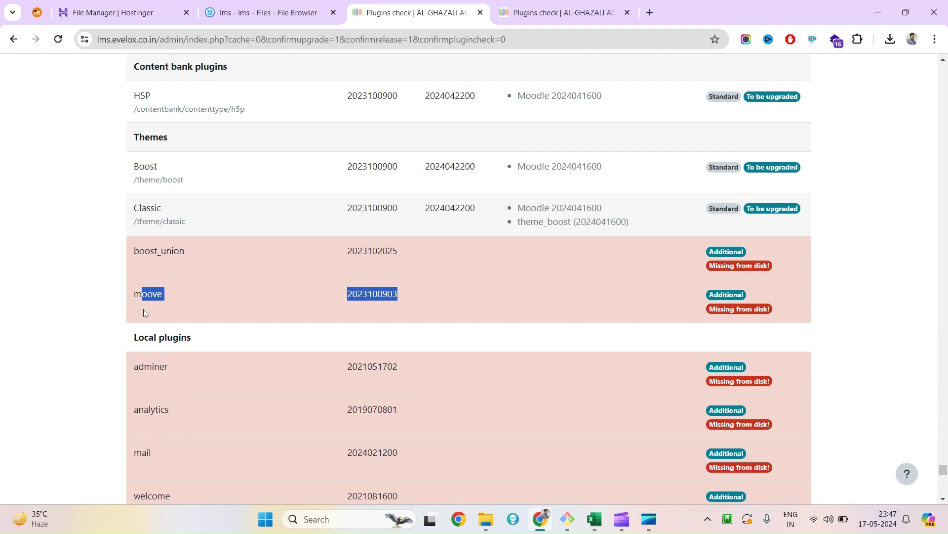
{"action": "double_click", "coordinate": [150, 252]}
{"action": "left_click_drag", "start_coordinate": [150, 253], "coordinate": [393, 247]}
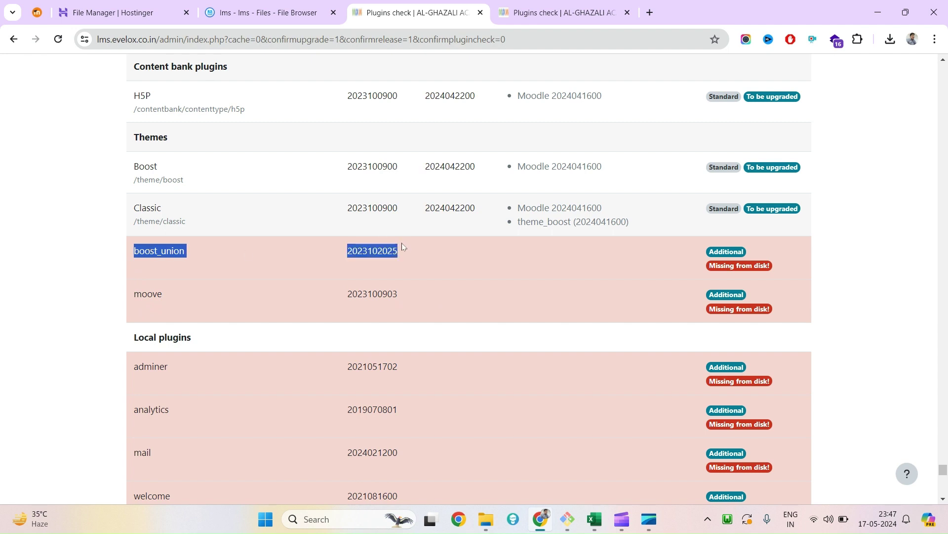
Copy the boost_union name, search the web for it in a new tab and open its Moodle plugins directory page.
{"action": "double_click", "coordinate": [168, 252]}
{"action": "right_click", "coordinate": [167, 252]}
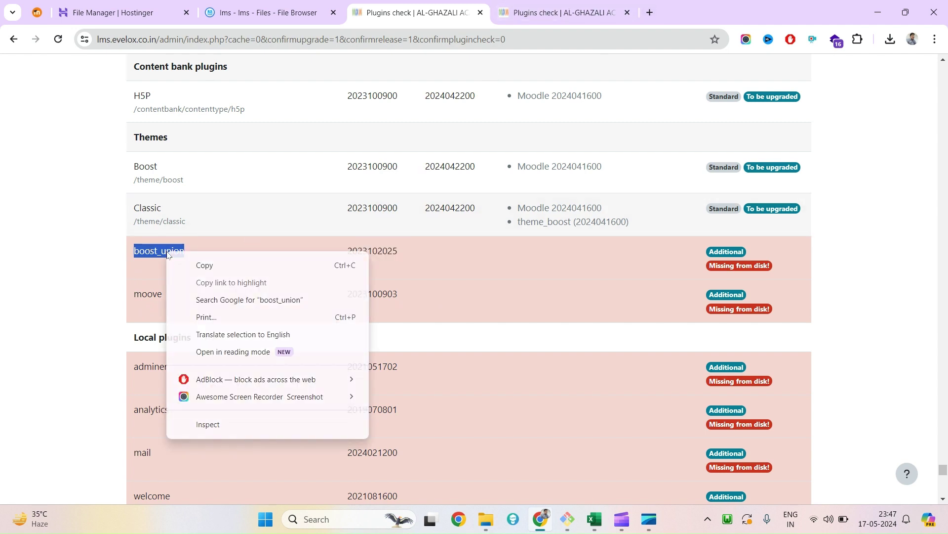
{"action": "left_click", "coordinate": [200, 265]}
{"action": "left_click", "coordinate": [649, 12]}
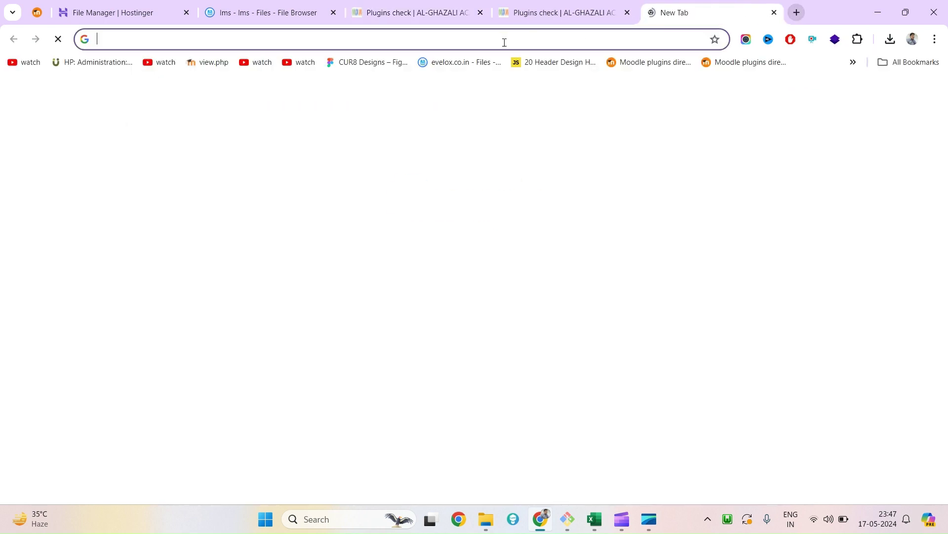
{"action": "key", "text": "ctrl+v"}
{"action": "key", "text": "Return"}
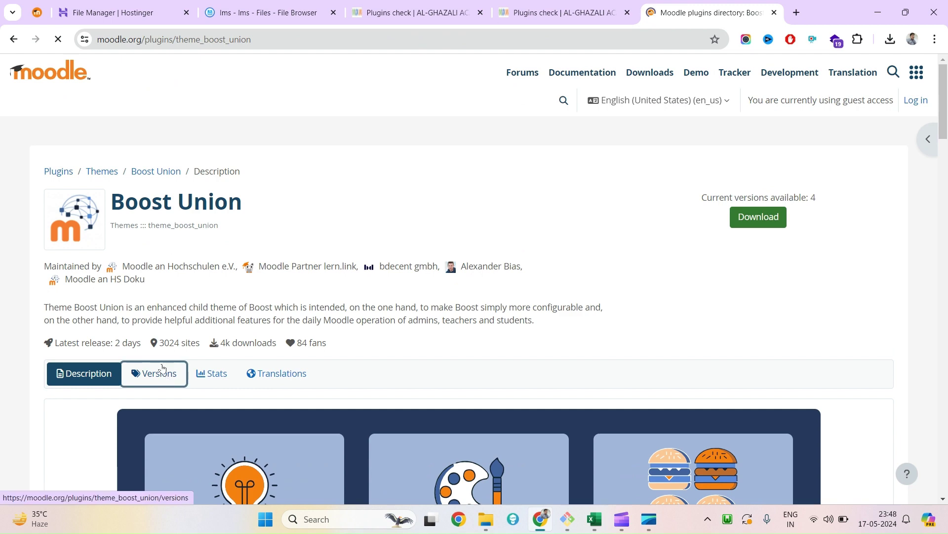
Show the available versions of Boost Union and check the release, supported Moodle version and date of the newest entry.
{"action": "left_click", "coordinate": [165, 379]}
{"action": "scroll", "coordinate": [133, 257], "scroll_direction": "down", "scroll_amount": 4}
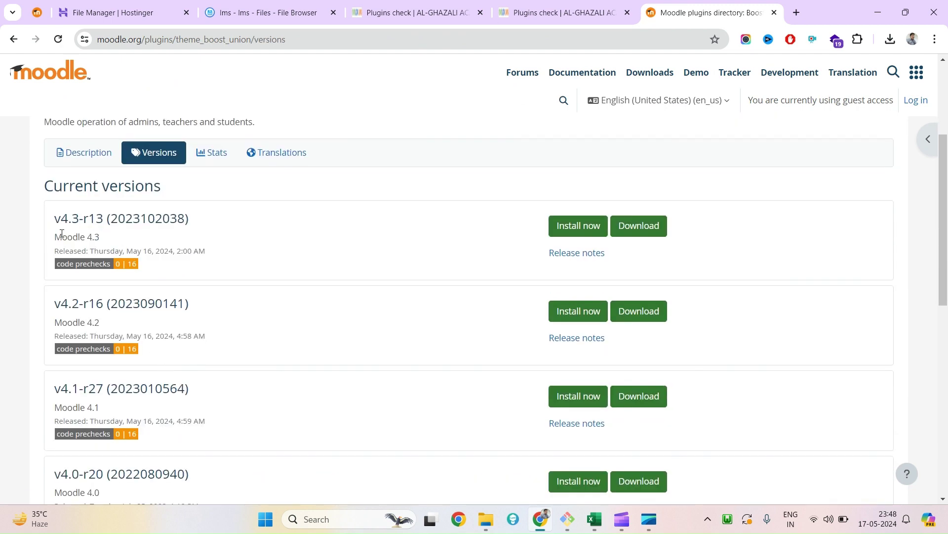
{"action": "double_click", "coordinate": [63, 233]}
{"action": "left_click_drag", "start_coordinate": [84, 232], "coordinate": [148, 253]}
{"action": "left_click", "coordinate": [74, 236]}
{"action": "left_click", "coordinate": [136, 252]}
{"action": "left_click", "coordinate": [170, 255]}
{"action": "left_click_drag", "start_coordinate": [69, 220], "coordinate": [133, 218]}
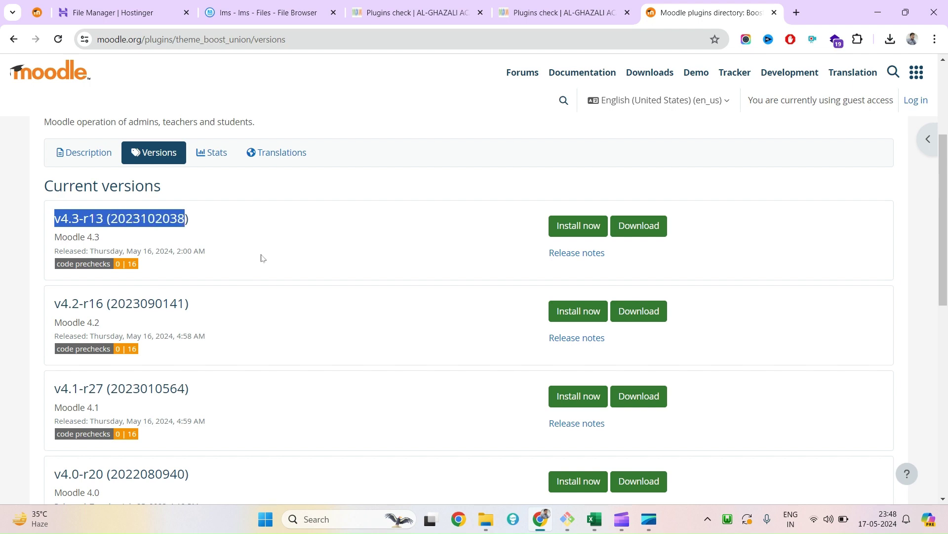
Close the saved copy of the plugins check page and return to the Boost Union versions.
{"action": "left_click", "coordinate": [558, 12]}
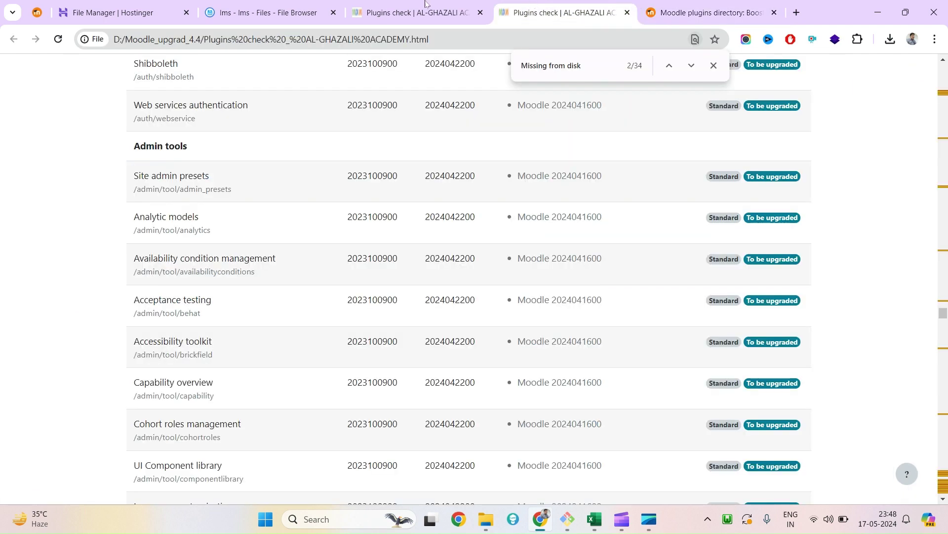
{"action": "scroll", "coordinate": [429, 187], "scroll_direction": "up", "scroll_amount": 6}
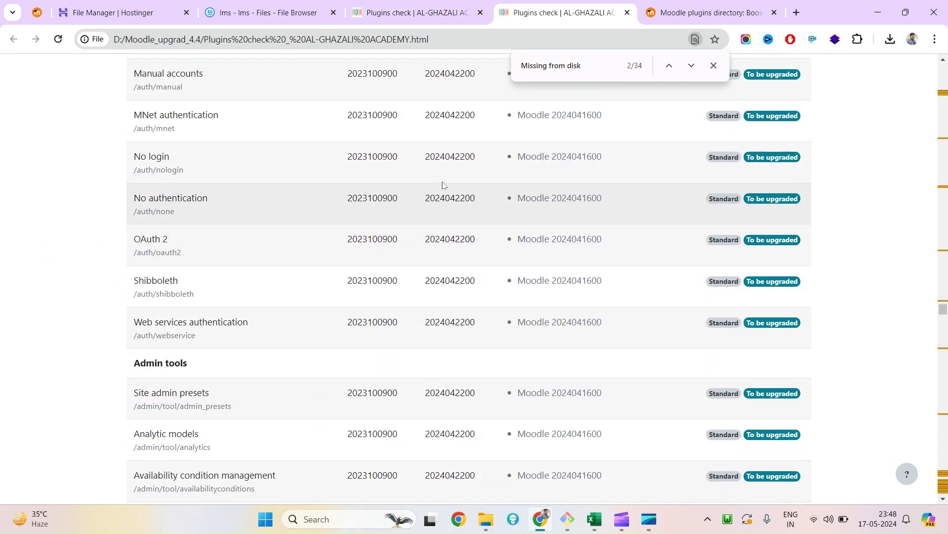
{"action": "left_click", "coordinate": [627, 12]}
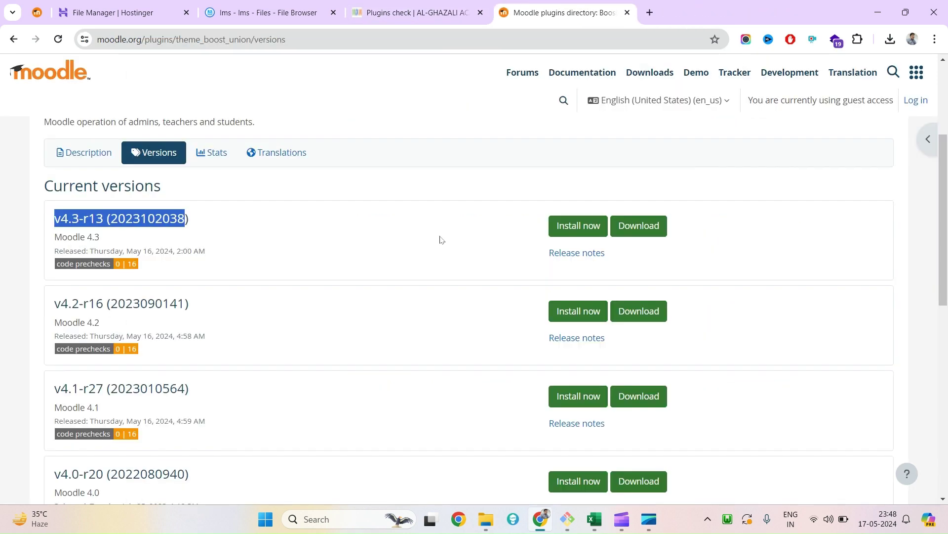
Download Boost Union v4.3-r13 for Moodle 4.3, open the downloaded zip from the recent downloads and close its window.
{"action": "left_click", "coordinate": [576, 206]}
{"action": "left_click", "coordinate": [655, 227]}
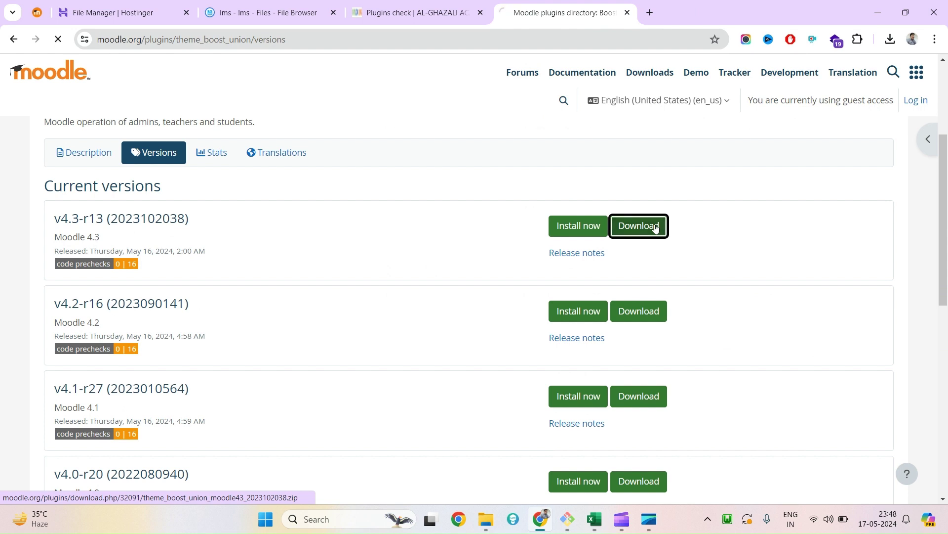
{"action": "left_click", "coordinate": [892, 39]}
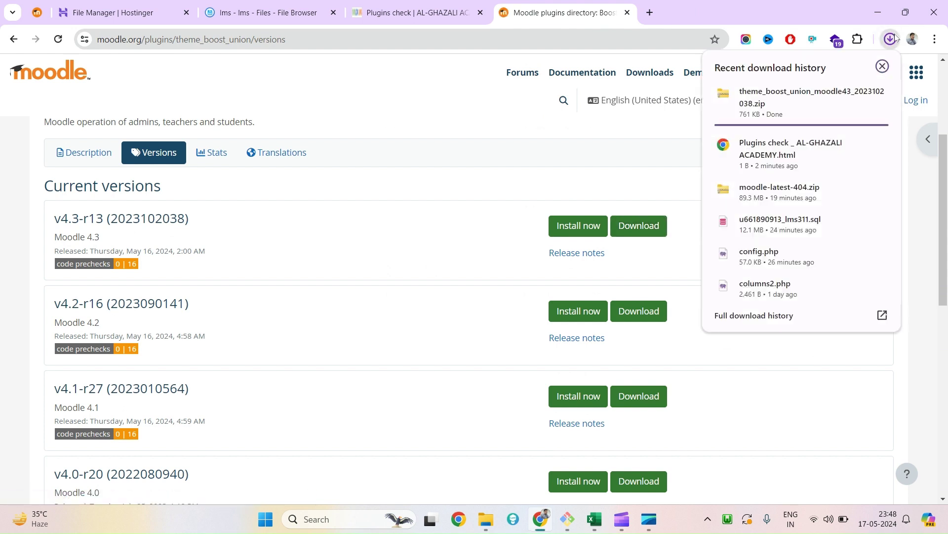
{"action": "left_click", "coordinate": [743, 124]}
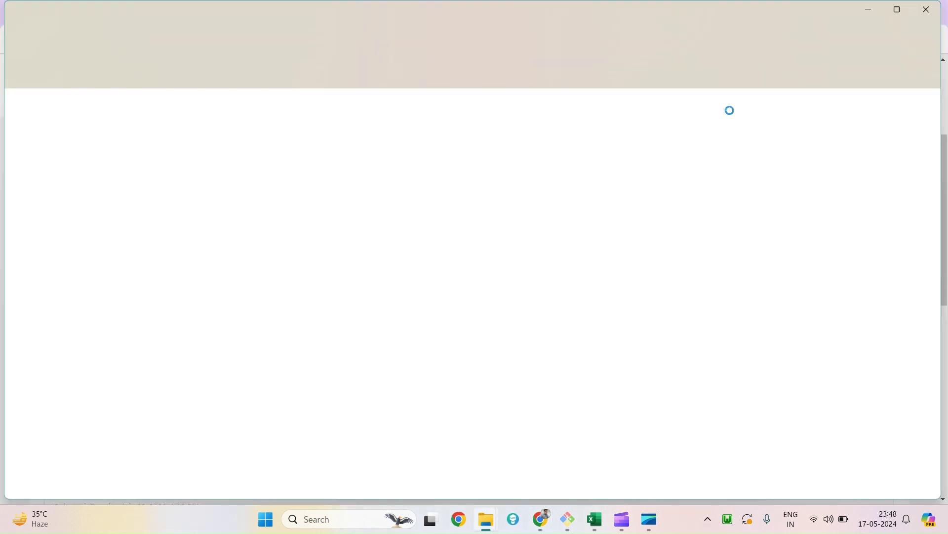
{"action": "left_click", "coordinate": [920, 15]}
{"action": "scroll", "coordinate": [334, 245], "scroll_direction": "up", "scroll_amount": 3}
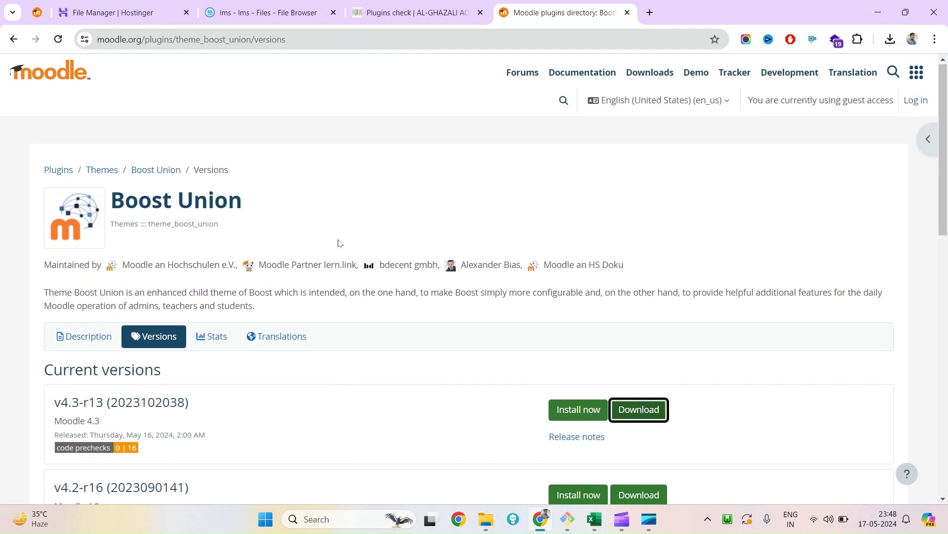
Return to the live plugins check page and start the Moodle database upgrade at the end of the list.
{"action": "left_click", "coordinate": [455, 12]}
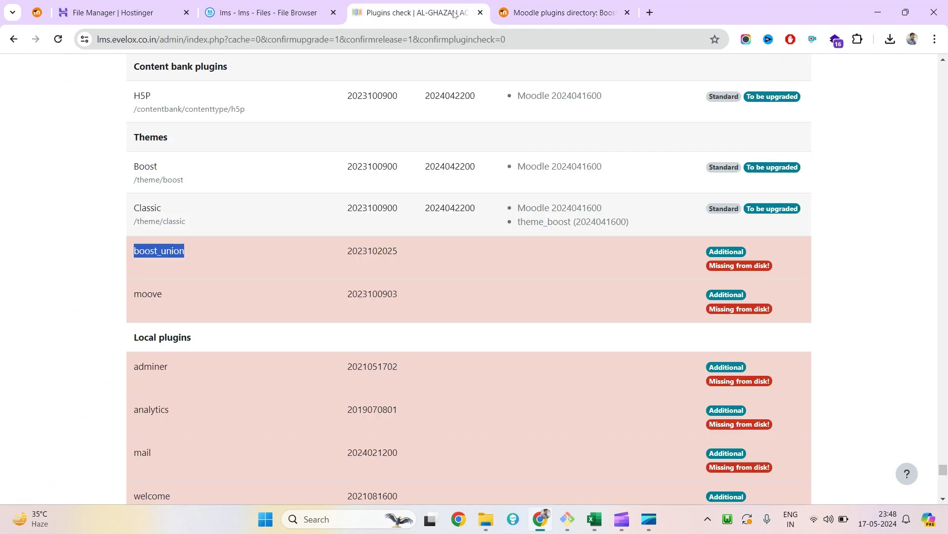
{"action": "scroll", "coordinate": [655, 328], "scroll_direction": "down", "scroll_amount": 20}
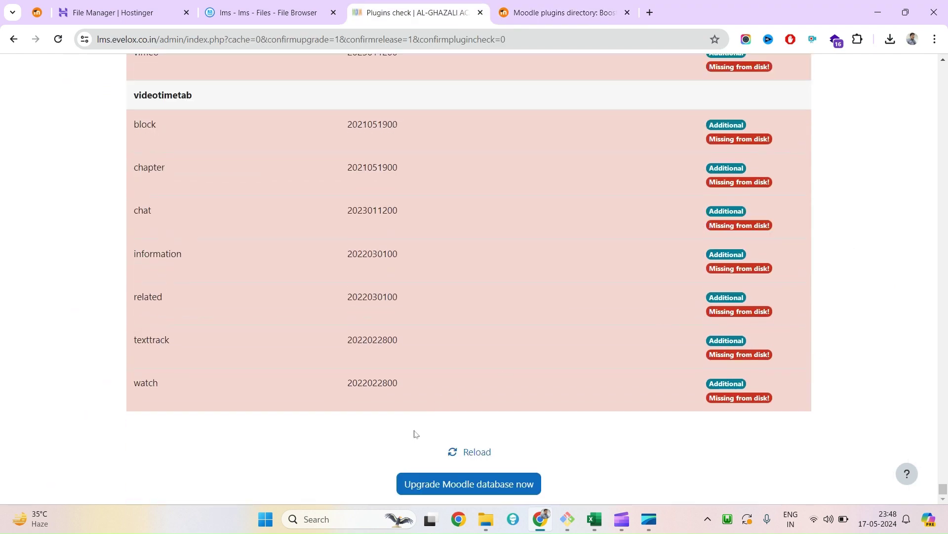
{"action": "left_click", "coordinate": [472, 487]}
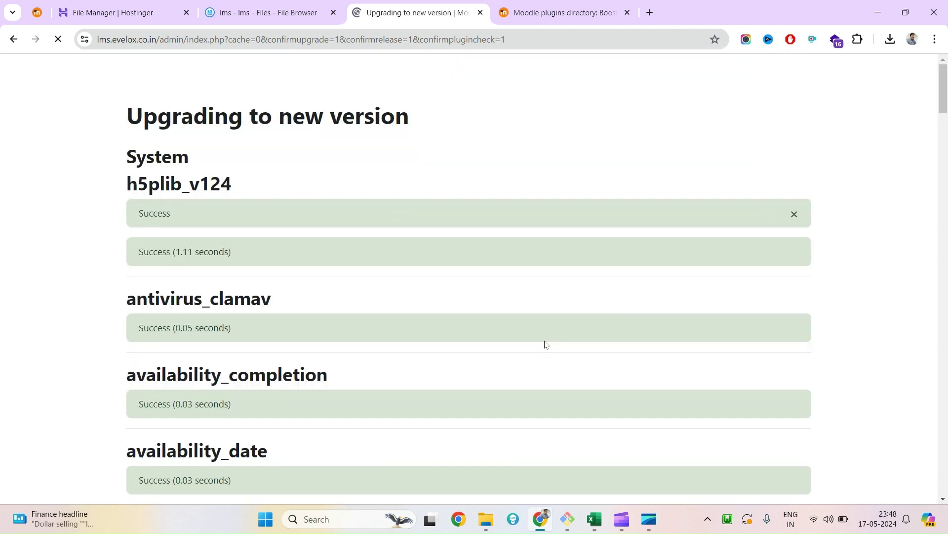
Examine the upgrade results for every component, from h5plib_v124 down to factor_webauthn at the end of the page.
{"action": "scroll", "coordinate": [353, 322], "scroll_direction": "down", "scroll_amount": 1}
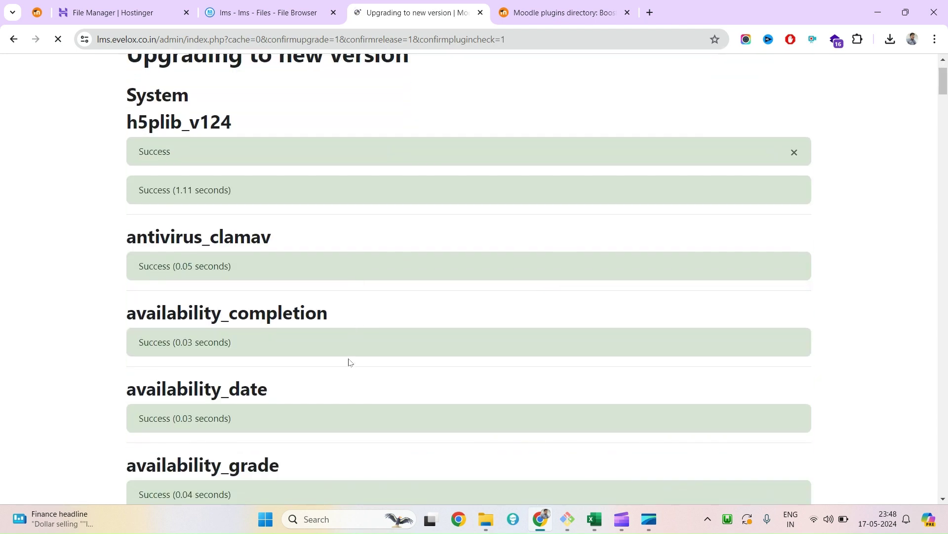
{"action": "scroll", "coordinate": [335, 355], "scroll_direction": "up", "scroll_amount": 1}
{"action": "left_click_drag", "start_coordinate": [136, 157], "coordinate": [229, 256]}
{"action": "scroll", "coordinate": [444, 363], "scroll_direction": "down", "scroll_amount": 20}
{"action": "scroll", "coordinate": [736, 340], "scroll_direction": "down", "scroll_amount": 20}
{"action": "scroll", "coordinate": [756, 329], "scroll_direction": "down", "scroll_amount": 20}
{"action": "scroll", "coordinate": [890, 352], "scroll_direction": "down", "scroll_amount": 20}
{"action": "scroll", "coordinate": [835, 354], "scroll_direction": "down", "scroll_amount": 20}
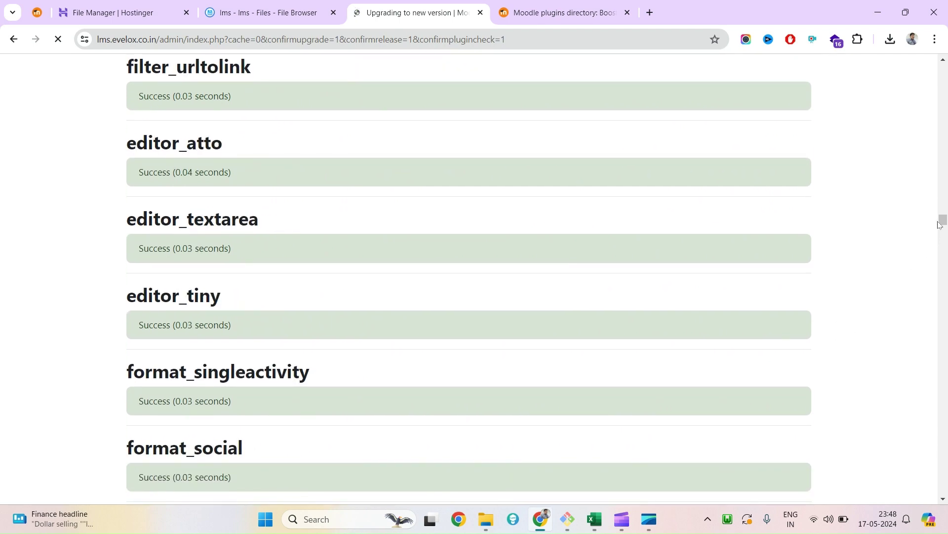
{"action": "scroll", "coordinate": [937, 232], "scroll_direction": "down", "scroll_amount": 20}
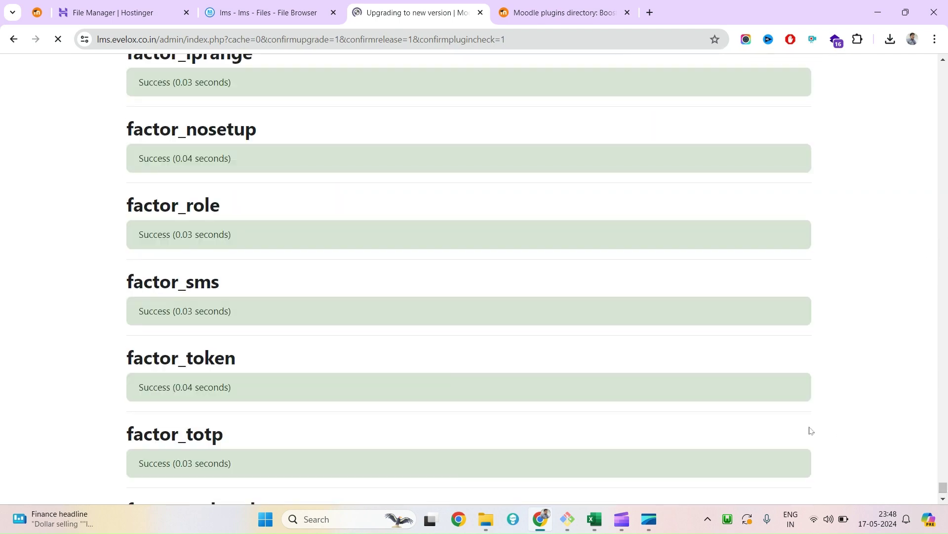
{"action": "scroll", "coordinate": [927, 439], "scroll_direction": "down", "scroll_amount": 2}
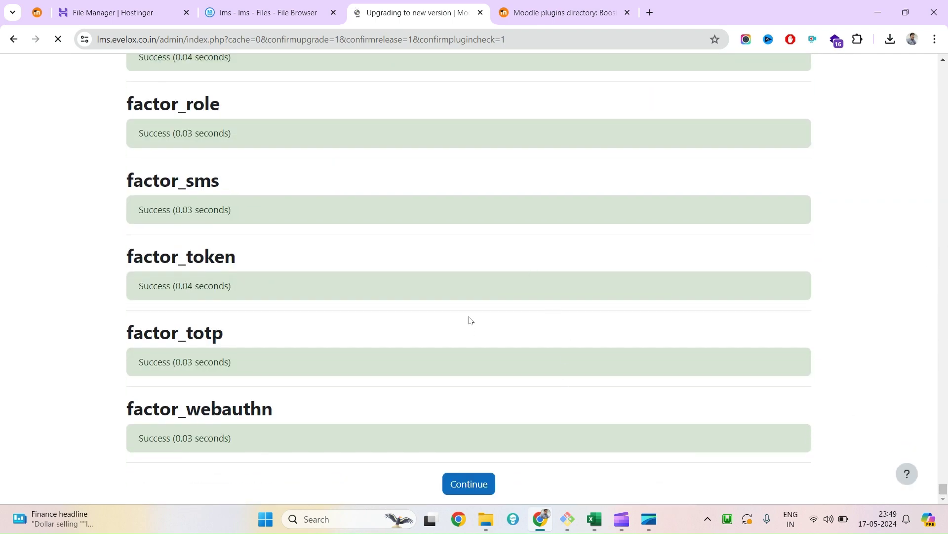
{"action": "scroll", "coordinate": [437, 242], "scroll_direction": "up", "scroll_amount": 20}
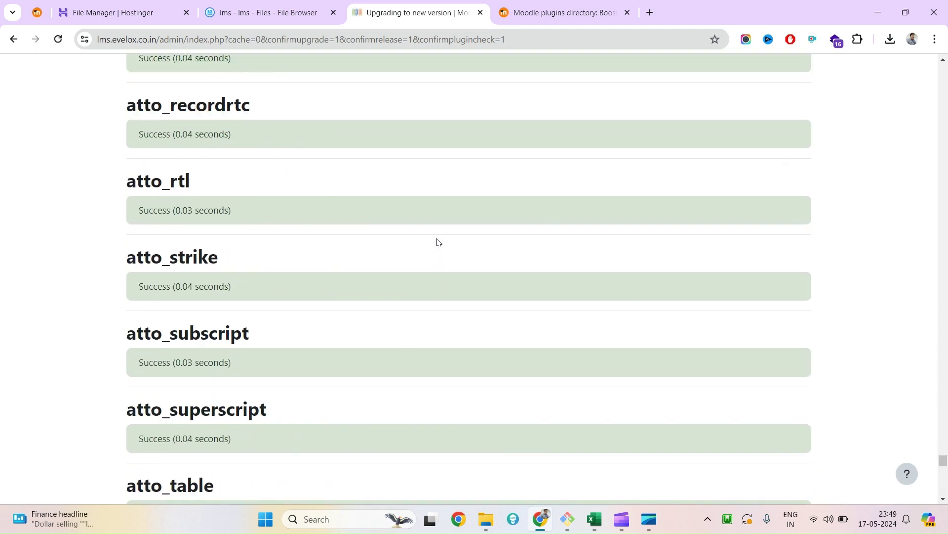
{"action": "scroll", "coordinate": [437, 242], "scroll_direction": "down", "scroll_amount": 4}
{"action": "scroll", "coordinate": [437, 242], "scroll_direction": "down", "scroll_amount": 20}
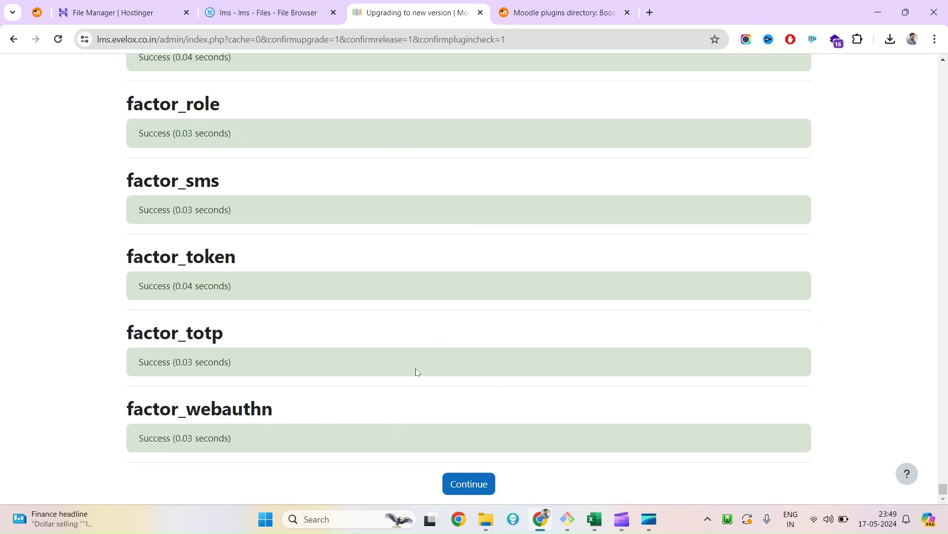
Continue past the upgrade results and log in to the site with the prefilled admin account.
{"action": "left_click", "coordinate": [475, 486]}
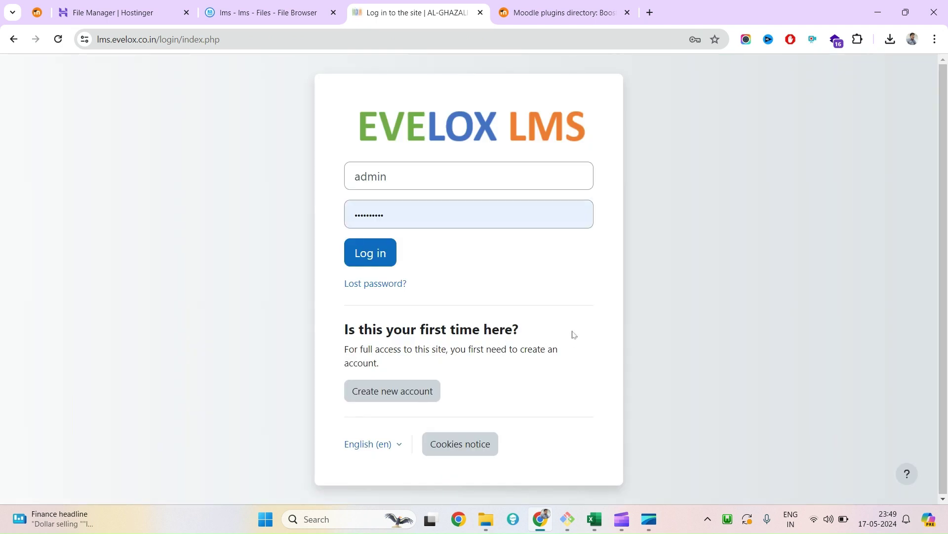
{"action": "left_click", "coordinate": [378, 254]}
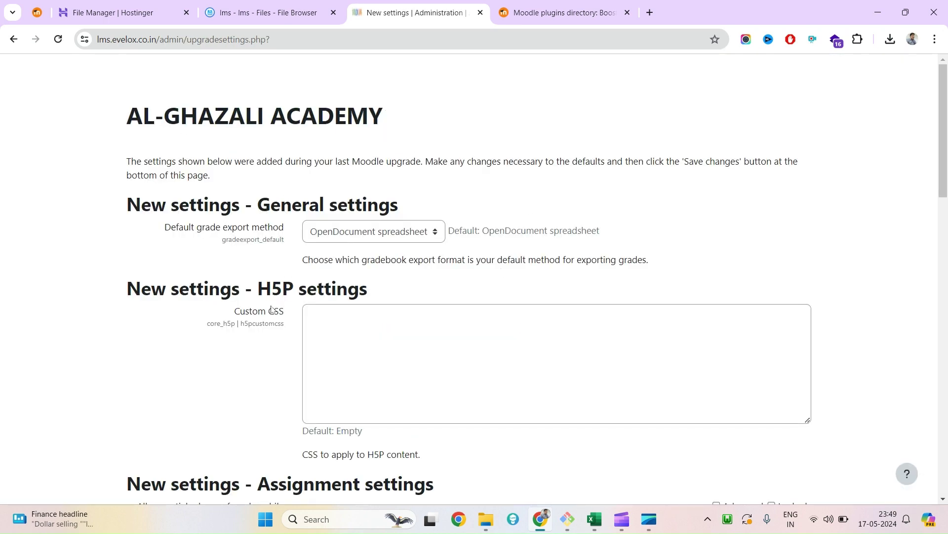
Save the new settings added by the upgrade at their defaults, followed by the new SMS mobile phone settings.
{"action": "scroll", "coordinate": [326, 378], "scroll_direction": "down", "scroll_amount": 15}
{"action": "scroll", "coordinate": [320, 384], "scroll_direction": "down", "scroll_amount": 4}
{"action": "left_click", "coordinate": [180, 488]}
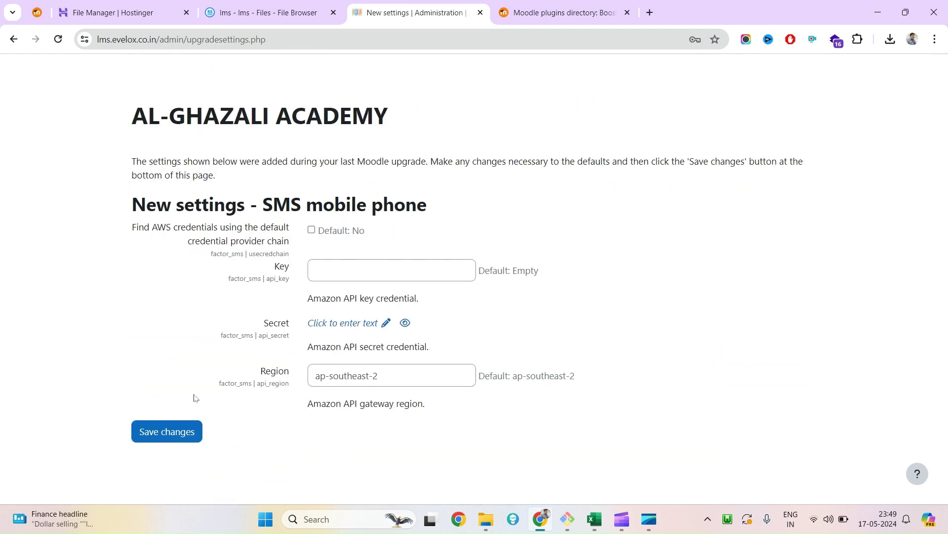
{"action": "left_click", "coordinate": [176, 432]}
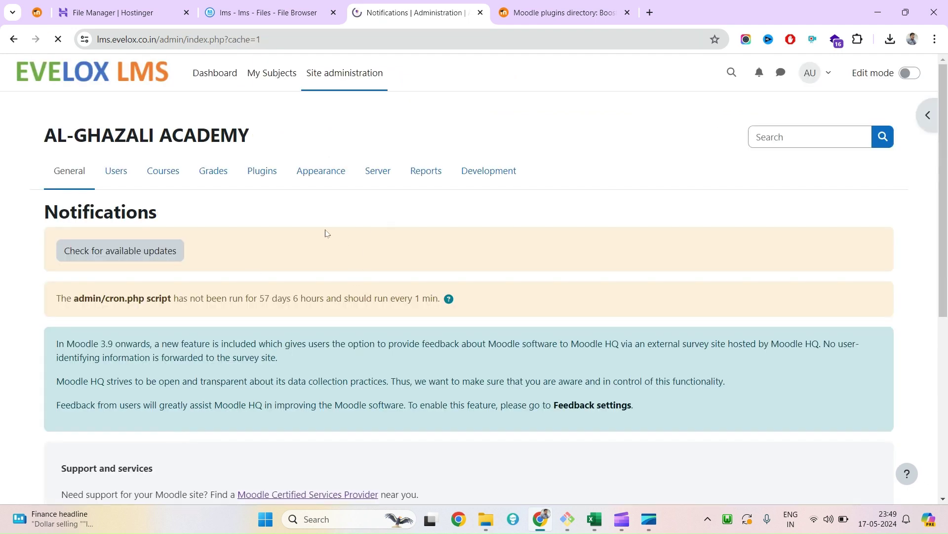
Open the site's dashboard and look through its banners and course overview.
{"action": "left_click", "coordinate": [91, 72]}
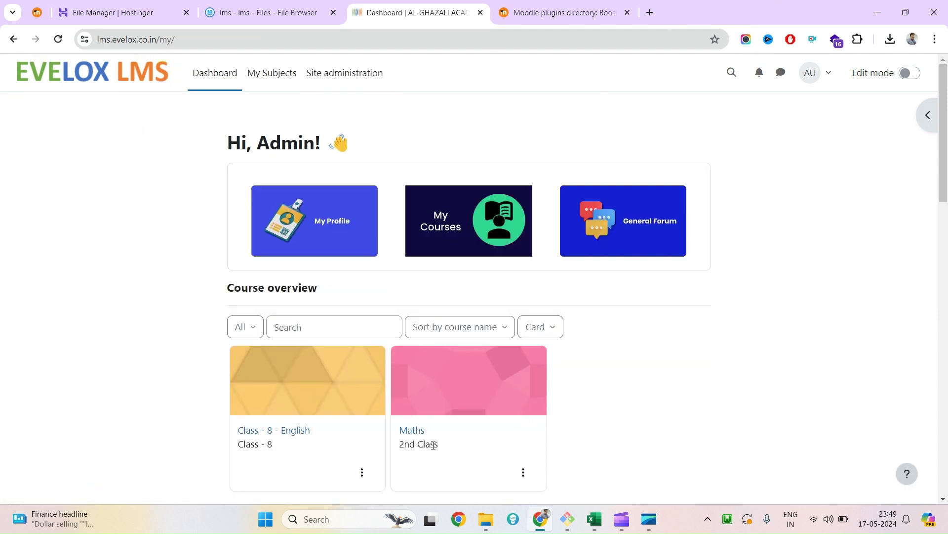
{"action": "scroll", "coordinate": [470, 400], "scroll_direction": "down", "scroll_amount": 15}
{"action": "scroll", "coordinate": [472, 398], "scroll_direction": "up", "scroll_amount": 15}
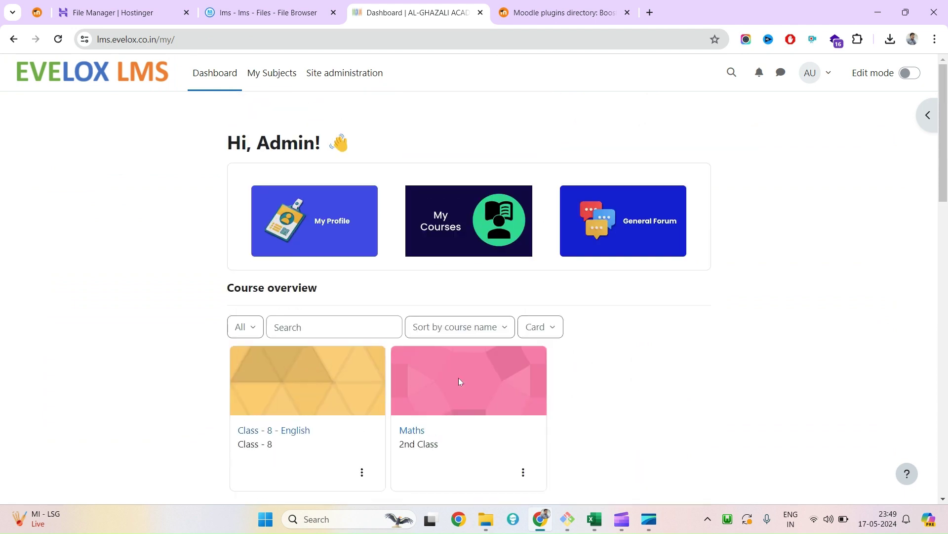
Open the Server section of Site administration.
{"action": "left_click", "coordinate": [352, 88]}
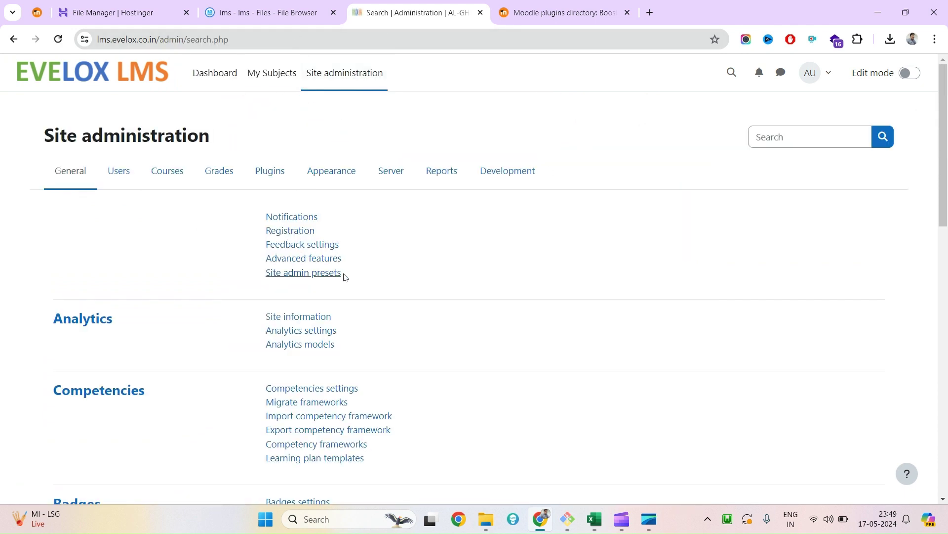
{"action": "left_click", "coordinate": [332, 76]}
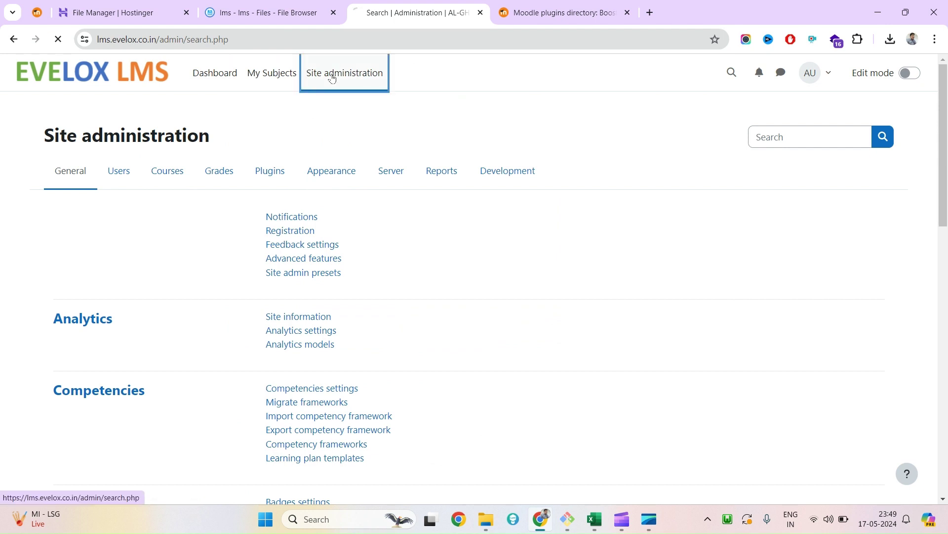
{"action": "left_click", "coordinate": [389, 181]}
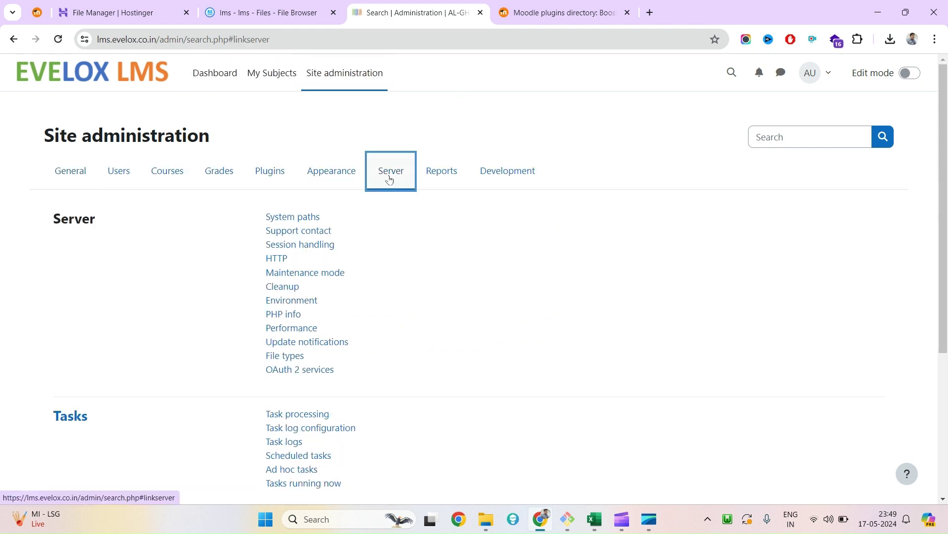
Open the server's Environment page and check which Moodle versions its server checks can be run for.
{"action": "left_click", "coordinate": [296, 301]}
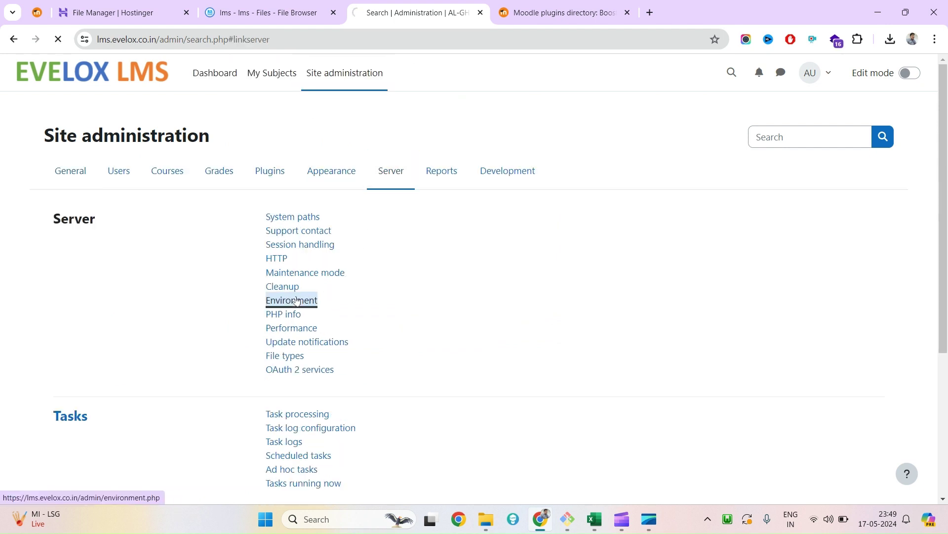
{"action": "left_click", "coordinate": [122, 278]}
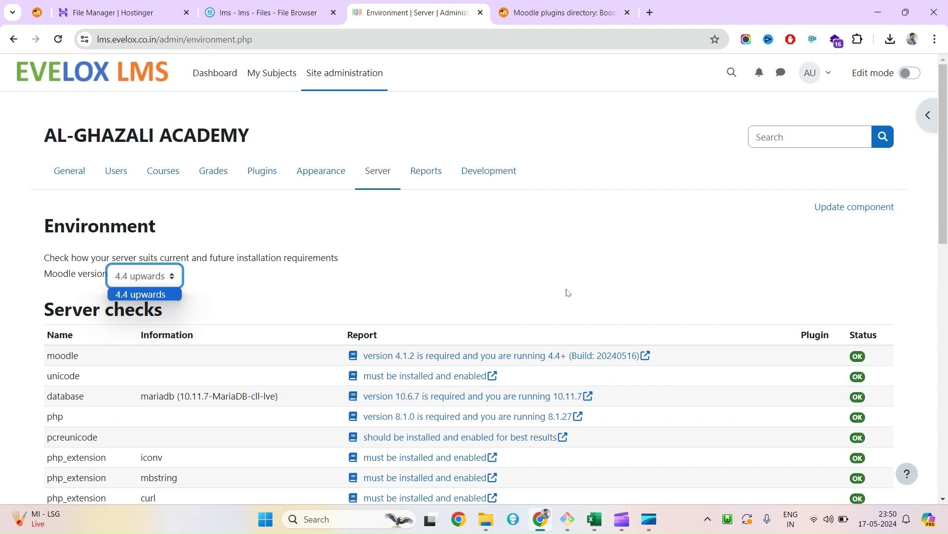
{"action": "left_click", "coordinate": [535, 11]}
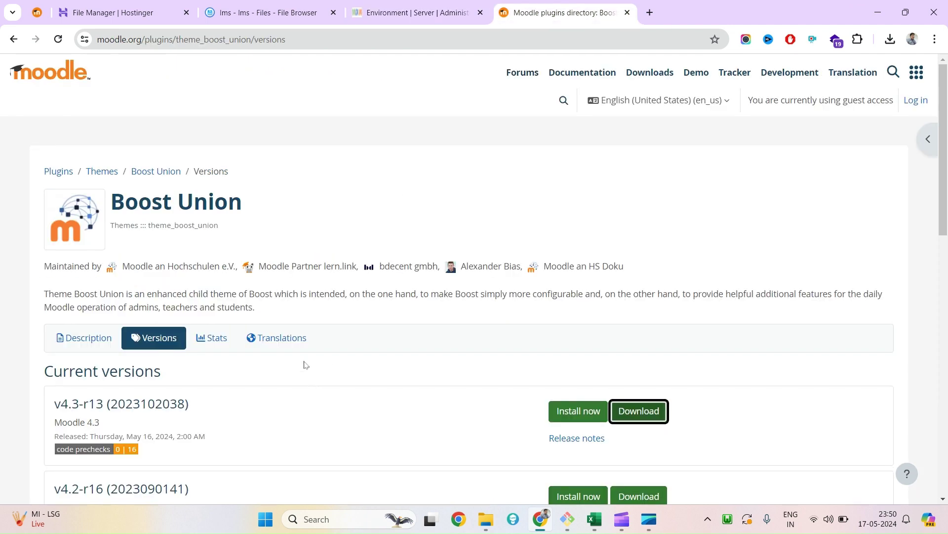
{"action": "left_click", "coordinate": [390, 12]}
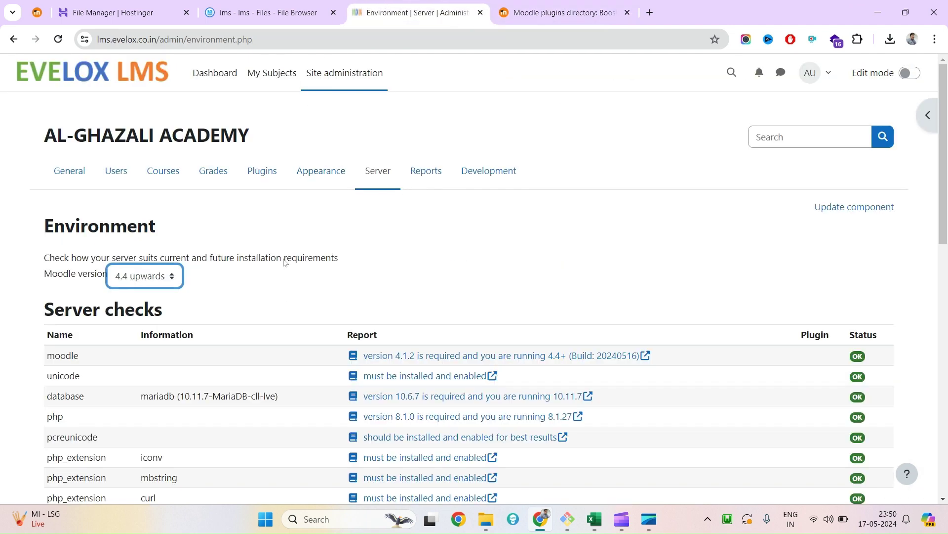
Open the plugin installer from the Plugins section of Site administration.
{"action": "left_click", "coordinate": [273, 174]}
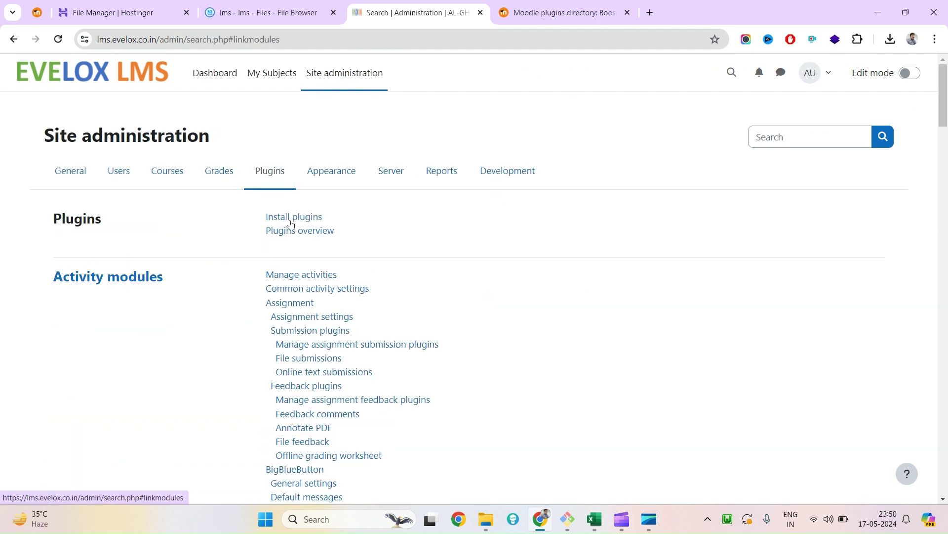
{"action": "left_click", "coordinate": [293, 217]}
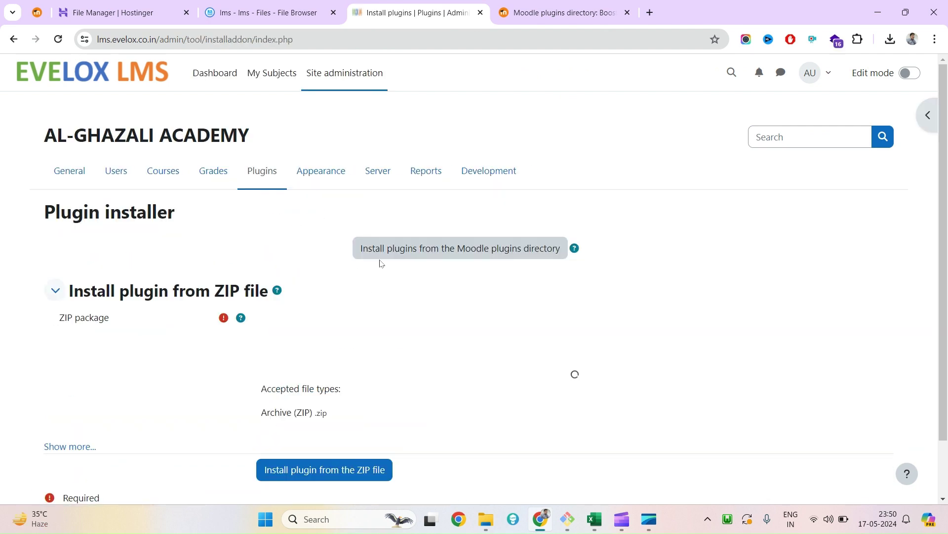
{"action": "left_click", "coordinate": [558, 12]}
{"action": "left_click", "coordinate": [415, 13]}
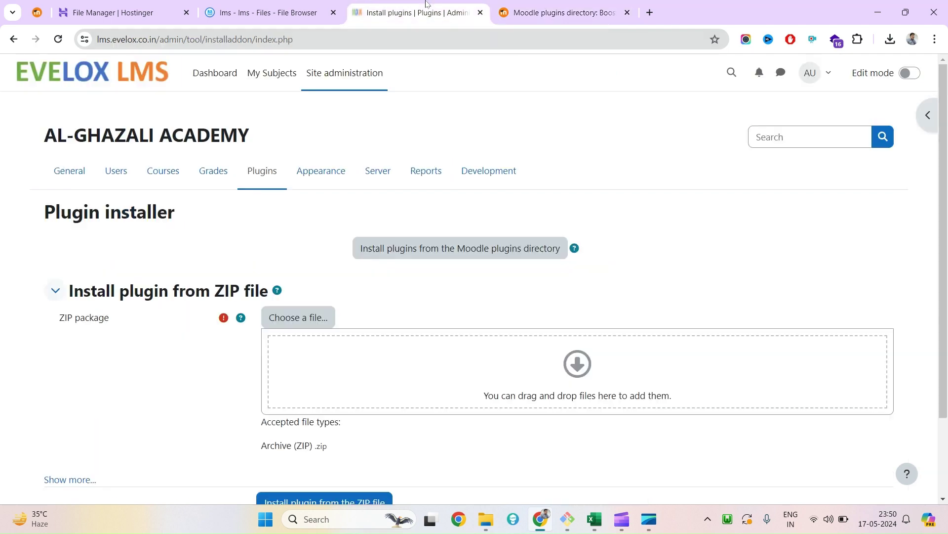
Upload theme_boost_union_moodle43_2023102038.zip from the recent downloads, install the plugin from it and continue past validation.
{"action": "left_click", "coordinate": [890, 39]}
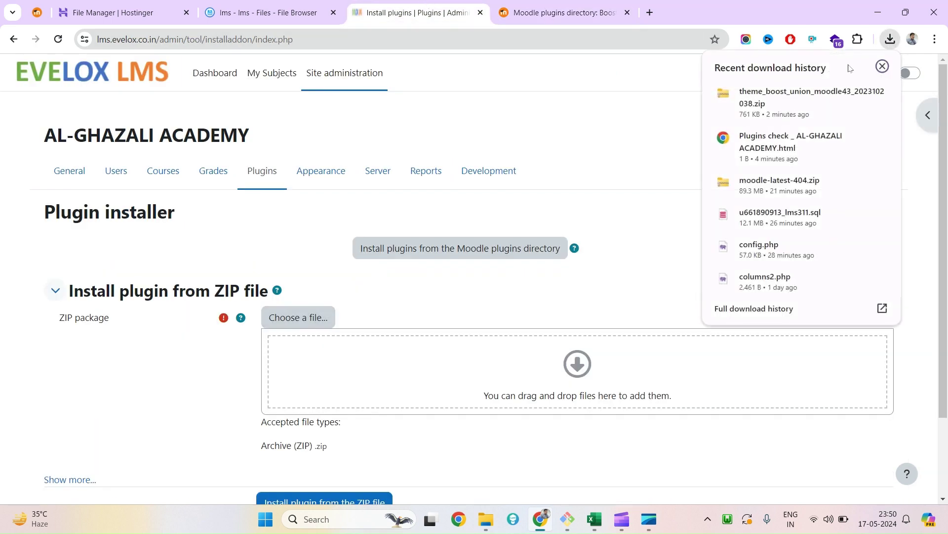
{"action": "left_click_drag", "start_coordinate": [766, 104], "coordinate": [360, 385]}
{"action": "scroll", "coordinate": [360, 385], "scroll_direction": "down", "scroll_amount": 2}
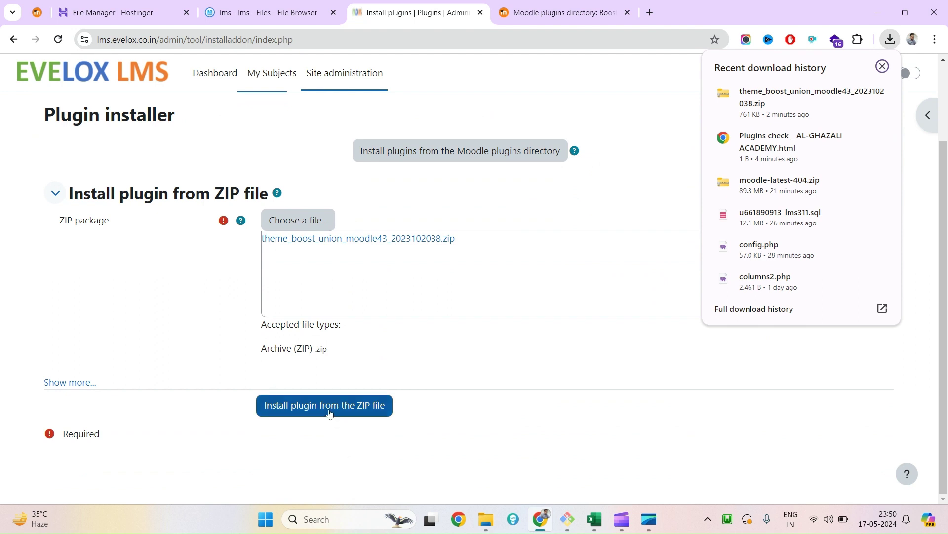
{"action": "left_click", "coordinate": [329, 411]}
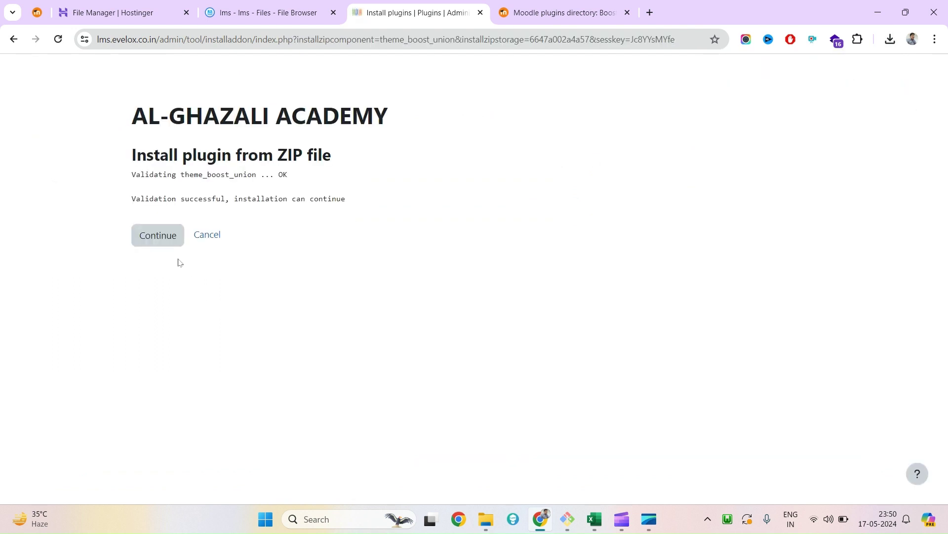
{"action": "left_click", "coordinate": [169, 244]}
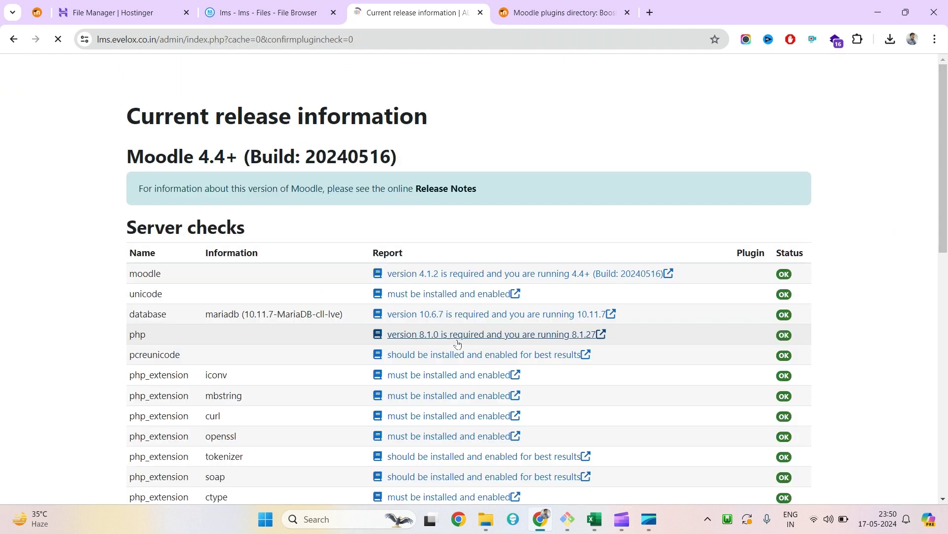
Continue past the server checks and look through the plugins requiring attention, including the Boost Union theme.
{"action": "scroll", "coordinate": [455, 340], "scroll_direction": "down", "scroll_amount": 15}
{"action": "left_click", "coordinate": [463, 484]}
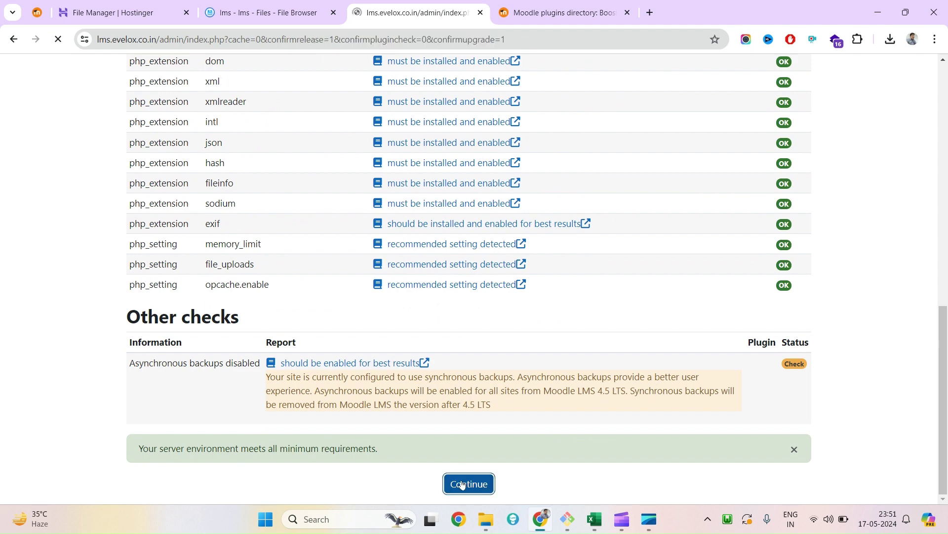
{"action": "scroll", "coordinate": [455, 409], "scroll_direction": "down", "scroll_amount": 20}
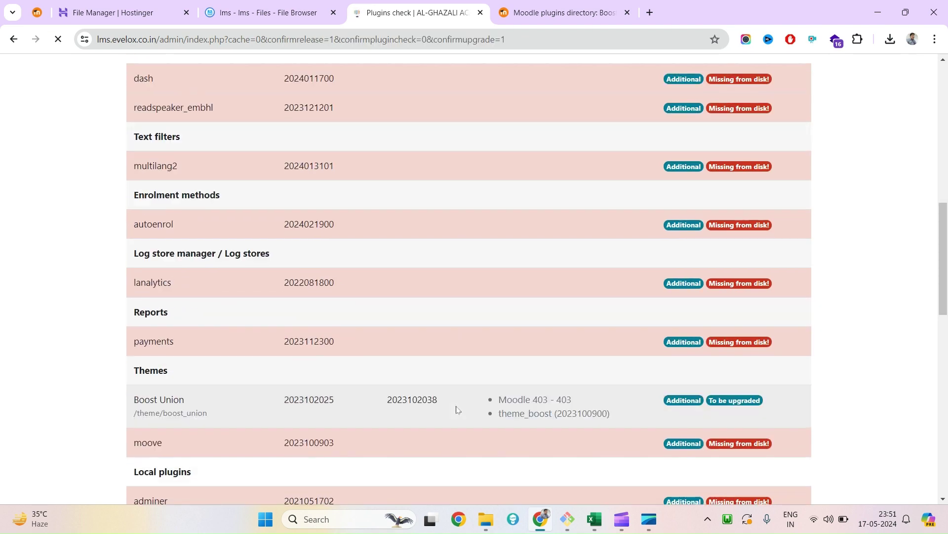
{"action": "scroll", "coordinate": [451, 398], "scroll_direction": "up", "scroll_amount": 20}
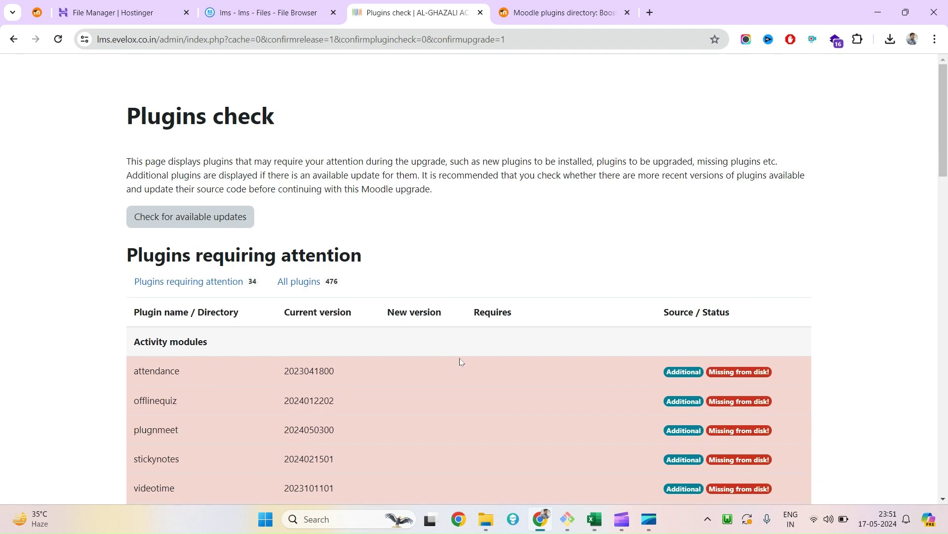
{"action": "scroll", "coordinate": [460, 361], "scroll_direction": "down", "scroll_amount": 2}
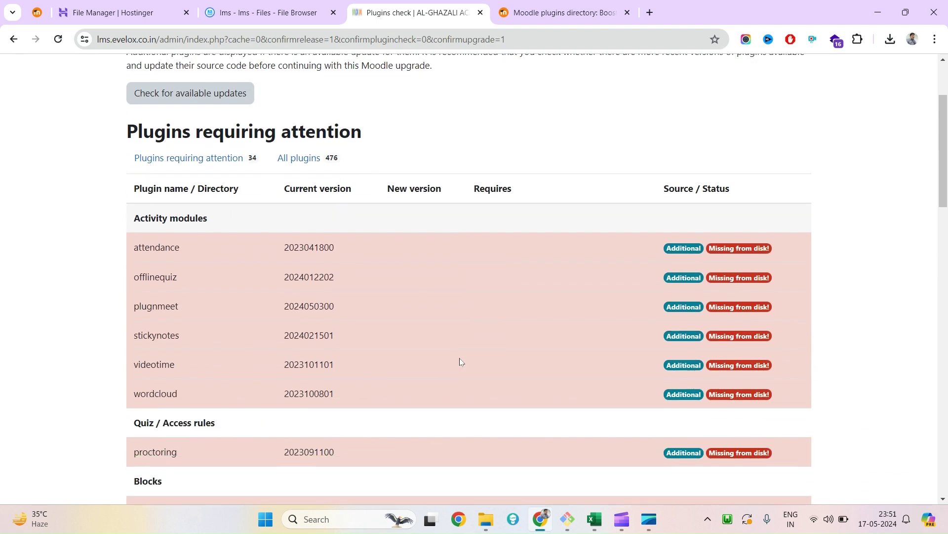
Save the plugins check page as an HTML-only file named "Plugins check _ AL-GHAZALI ACADEMY-2" in the Moodle_upgrad_4.4 folder.
{"action": "key", "text": "ctrl+s"}
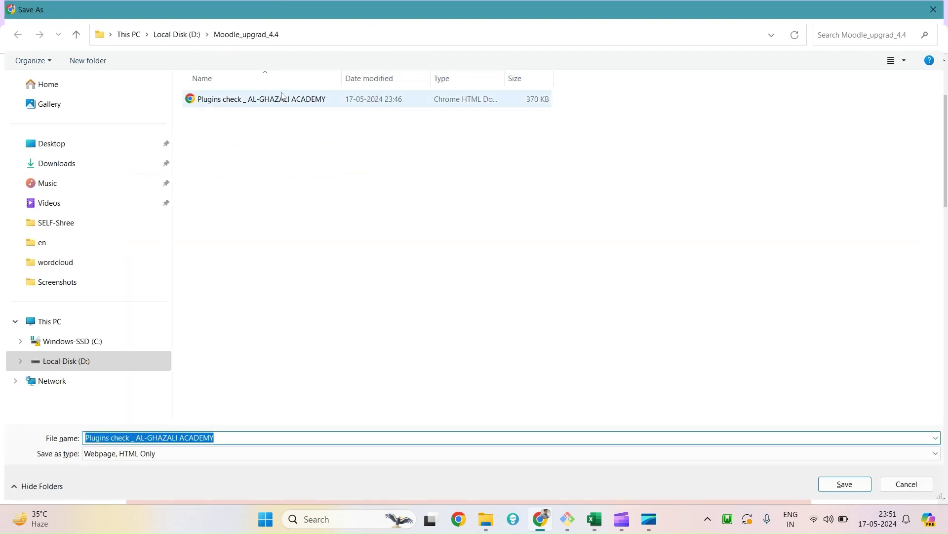
{"action": "left_click", "coordinate": [248, 433]}
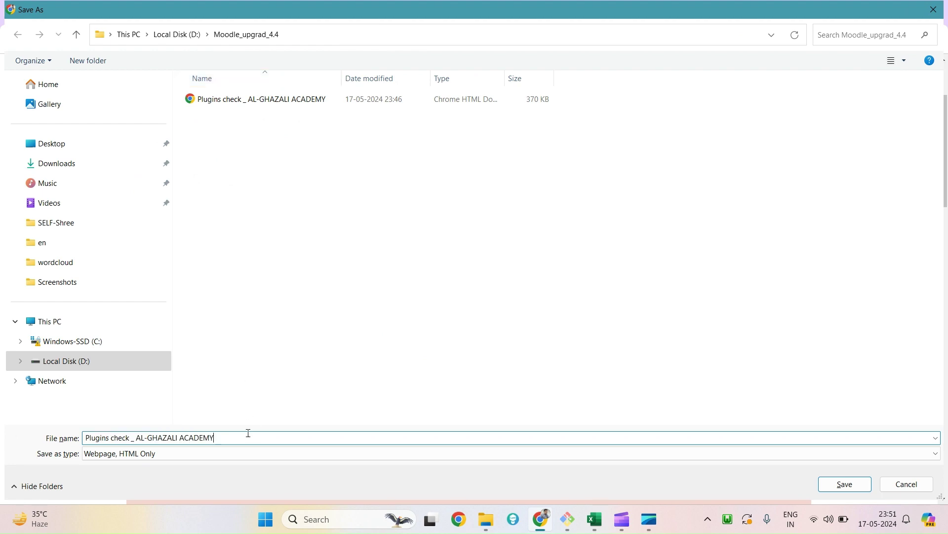
{"action": "type", "text": "-2"}
{"action": "left_click", "coordinate": [843, 483]}
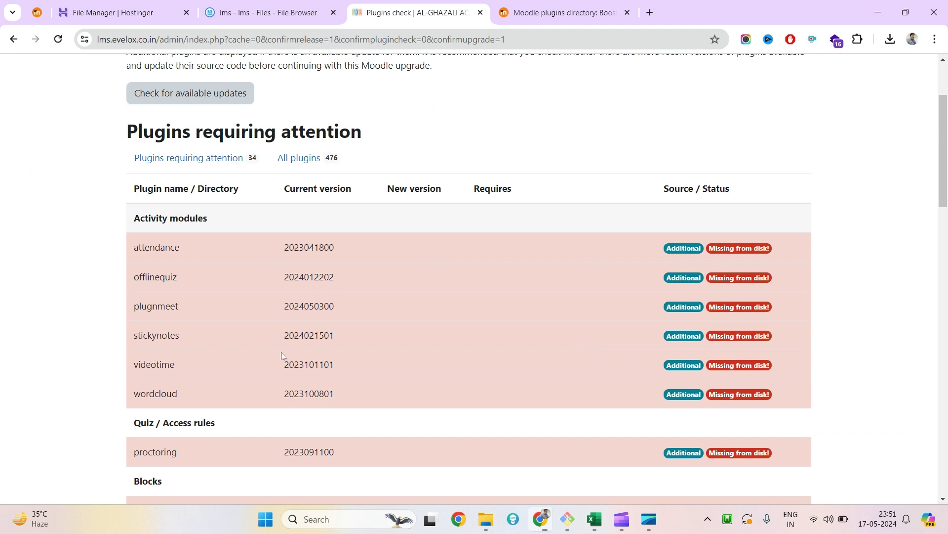
Review the missing plugins and the Boost Union update, then upgrade the Moodle database and continue past the results.
{"action": "left_click_drag", "start_coordinate": [132, 217], "coordinate": [274, 344]}
{"action": "scroll", "coordinate": [394, 375], "scroll_direction": "down", "scroll_amount": 2}
{"action": "scroll", "coordinate": [468, 351], "scroll_direction": "down", "scroll_amount": 7}
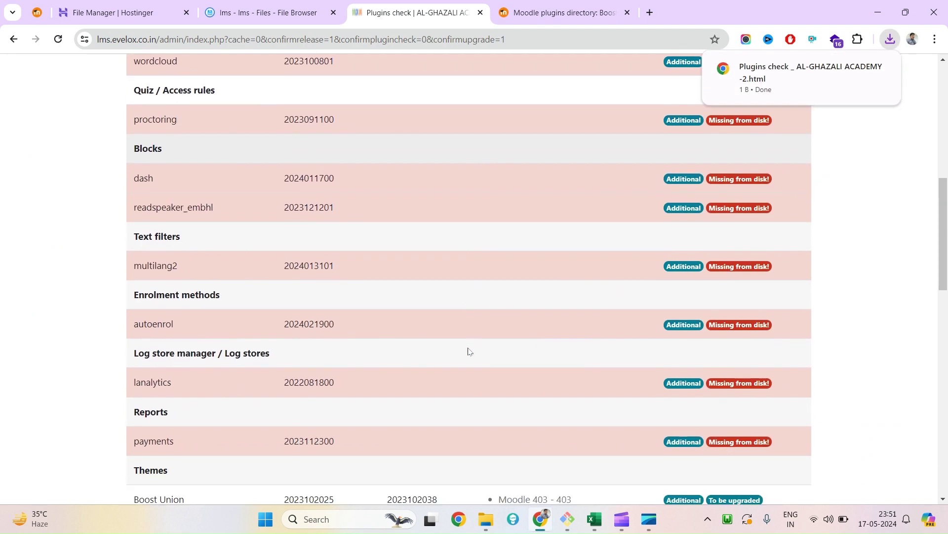
{"action": "scroll", "coordinate": [462, 366], "scroll_direction": "down", "scroll_amount": 10}
{"action": "scroll", "coordinate": [463, 345], "scroll_direction": "up", "scroll_amount": 8}
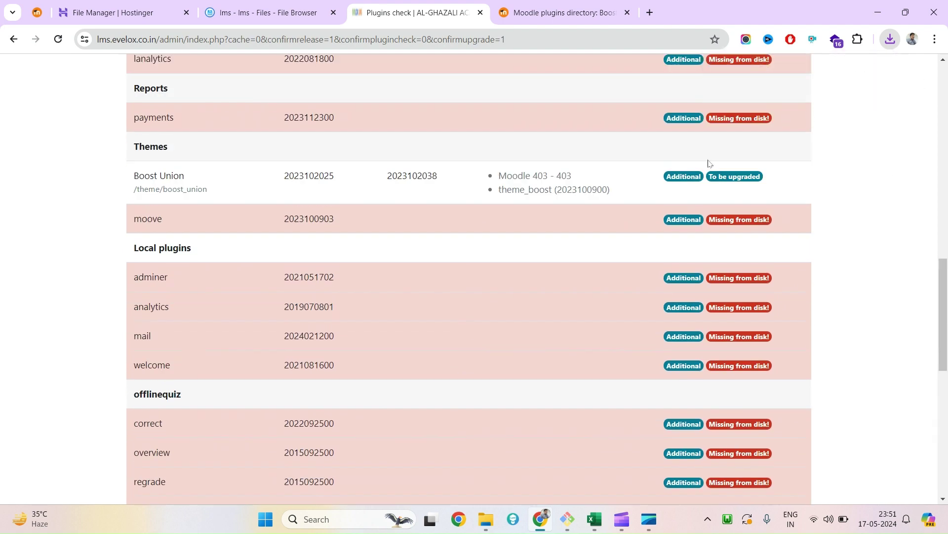
{"action": "scroll", "coordinate": [379, 311], "scroll_direction": "up", "scroll_amount": 10}
{"action": "scroll", "coordinate": [392, 303], "scroll_direction": "down", "scroll_amount": 20}
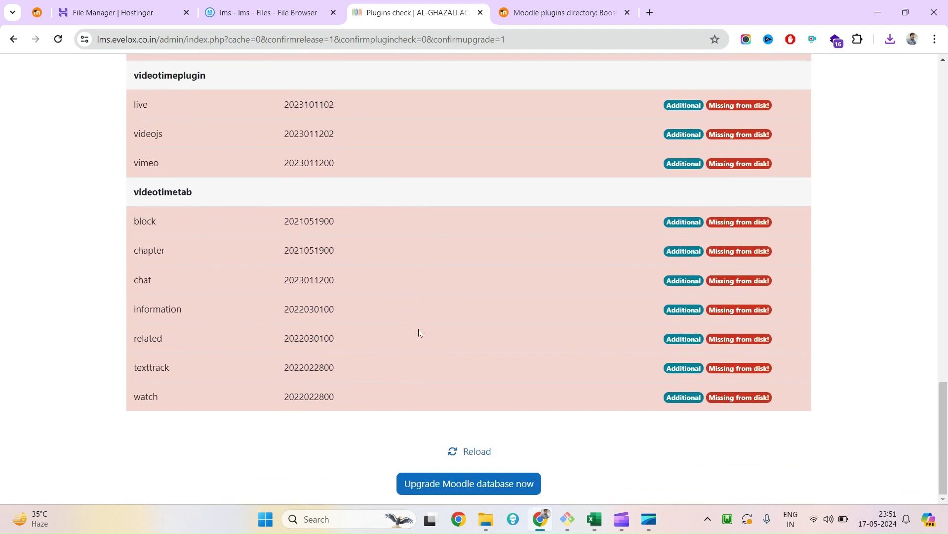
{"action": "left_click", "coordinate": [477, 491]}
{"action": "scroll", "coordinate": [446, 269], "scroll_direction": "up", "scroll_amount": 15}
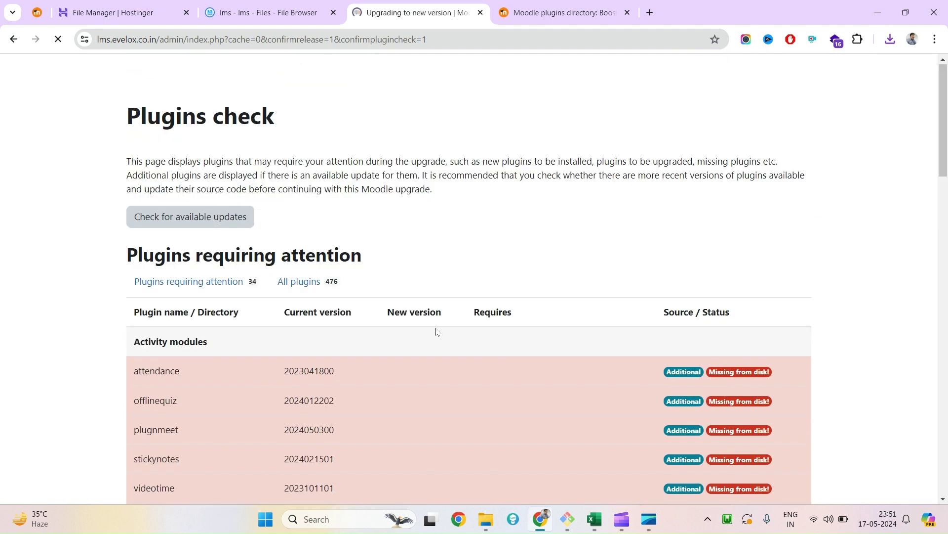
{"action": "left_click", "coordinate": [476, 233]}
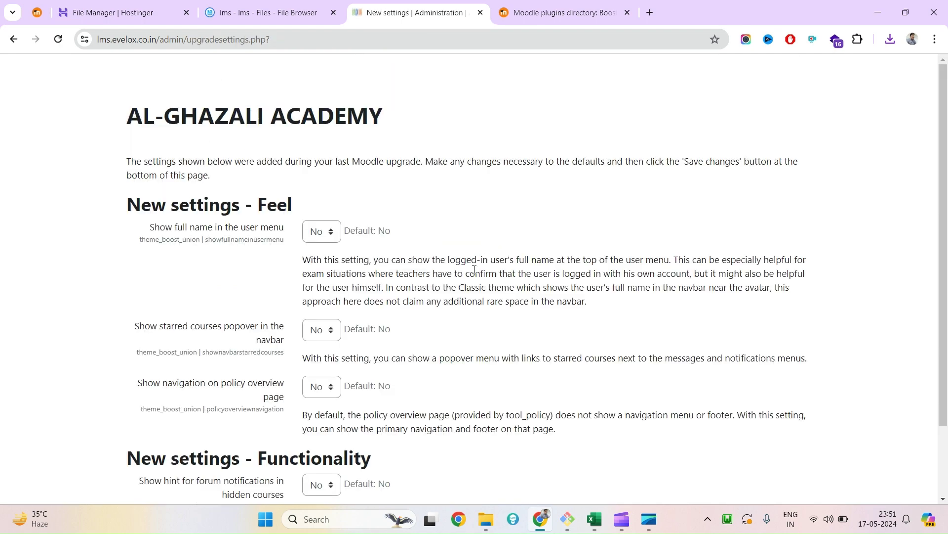
Save the new Boost Union settings at their defaults and look through the Notifications page.
{"action": "scroll", "coordinate": [449, 402], "scroll_direction": "down", "scroll_amount": 3}
{"action": "left_click", "coordinate": [159, 487]}
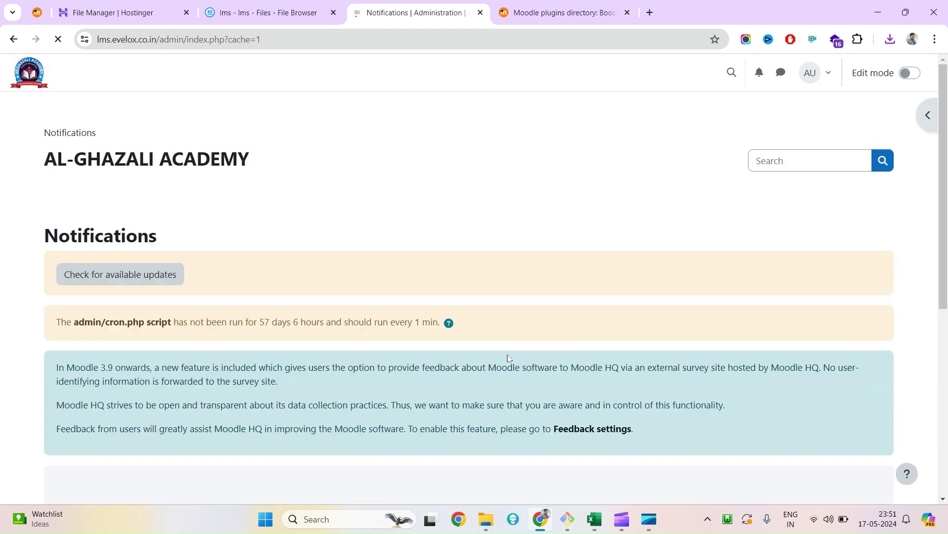
{"action": "scroll", "coordinate": [508, 355], "scroll_direction": "down", "scroll_amount": 7}
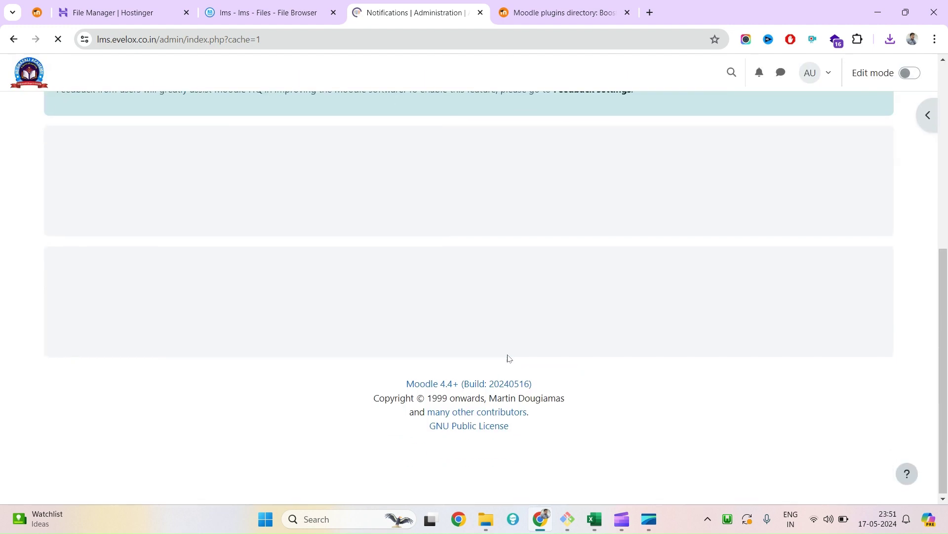
{"action": "scroll", "coordinate": [511, 350], "scroll_direction": "up", "scroll_amount": 7}
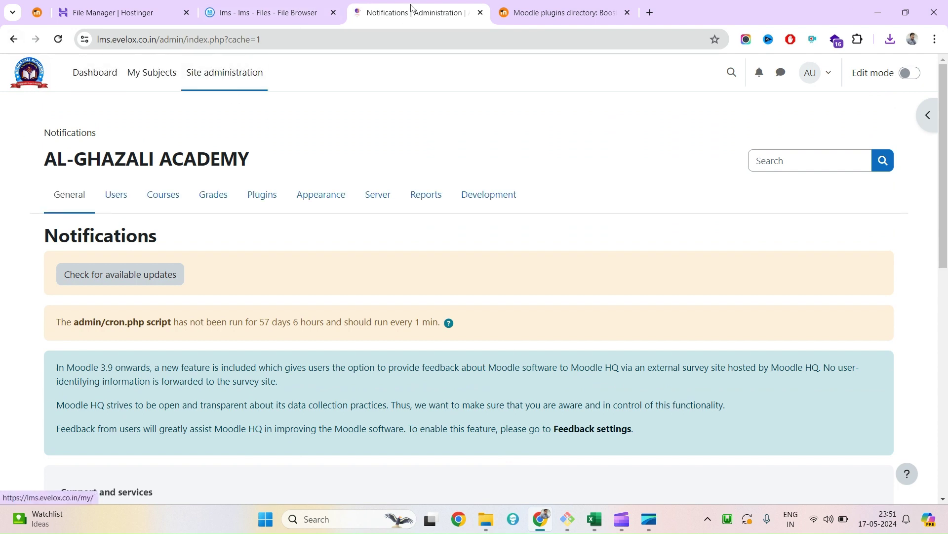
Open the site's dashboard to check the restored theme and log out to view the login page.
{"action": "left_click", "coordinate": [28, 73]}
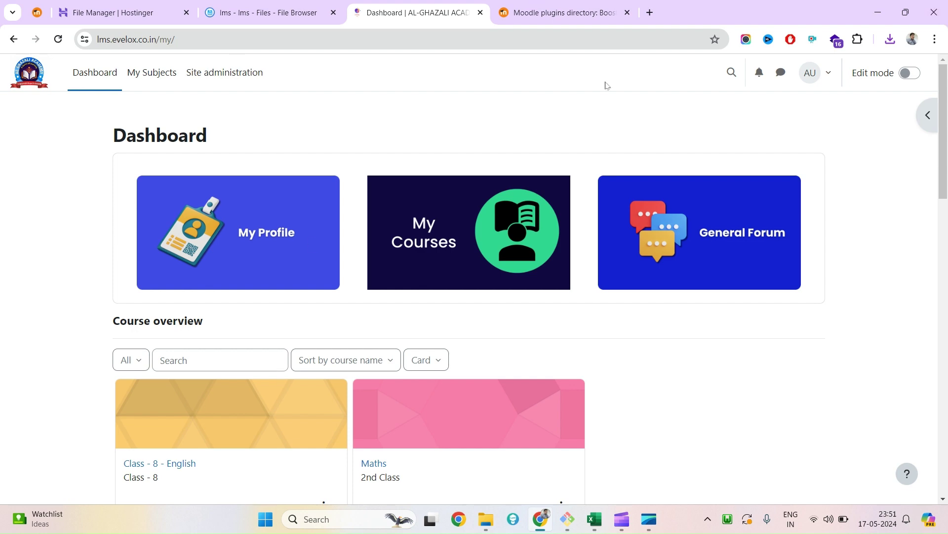
{"action": "left_click", "coordinate": [824, 73]}
{"action": "left_click", "coordinate": [733, 280]}
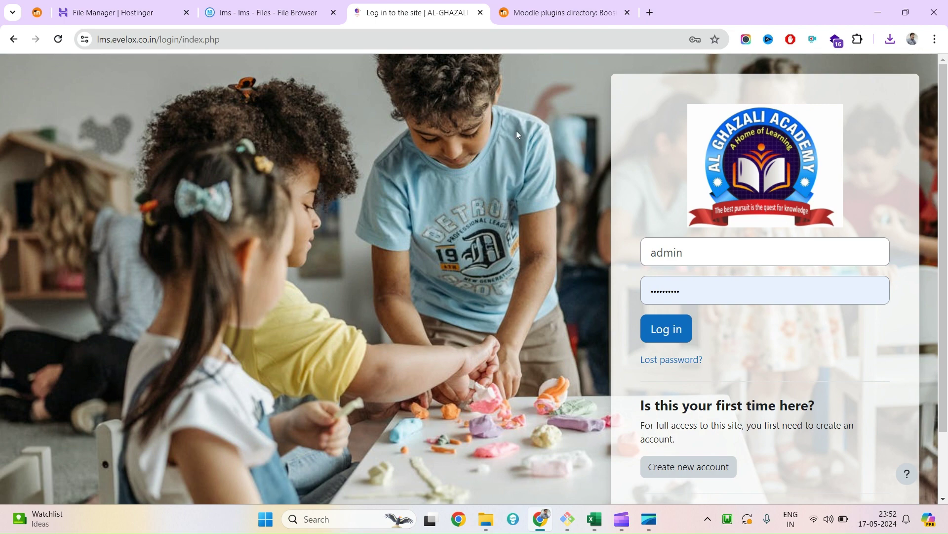
Compare the Boost Union plugin page with the themed login page, then log back in with the prefilled admin account.
{"action": "left_click", "coordinate": [558, 13]}
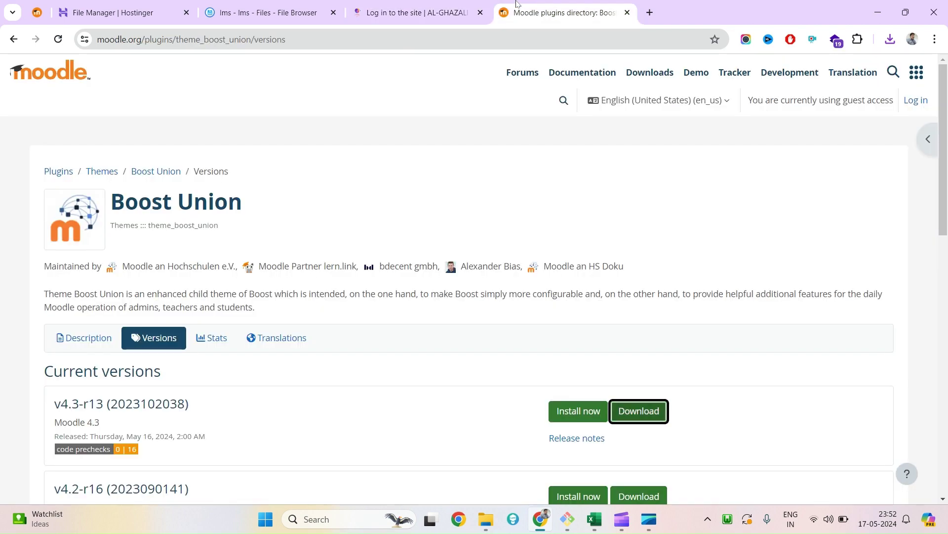
{"action": "left_click", "coordinate": [410, 12]}
{"action": "left_click", "coordinate": [559, 12]}
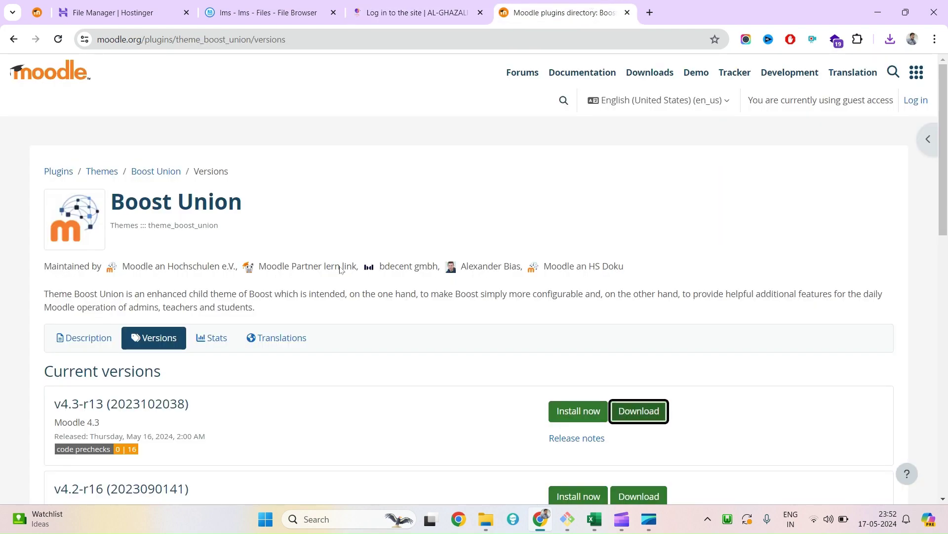
{"action": "left_click", "coordinate": [375, 11]}
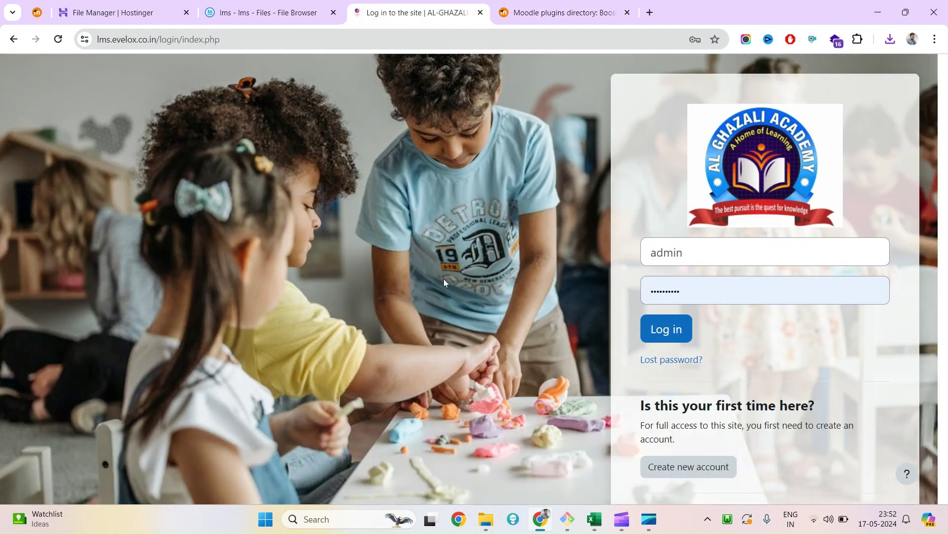
{"action": "left_click", "coordinate": [665, 329]}
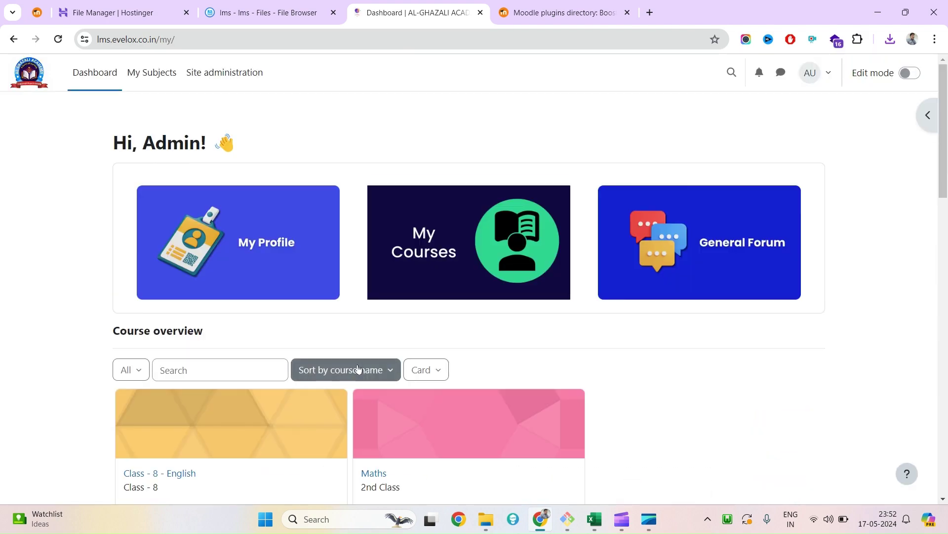
Open Site administration and close the Boost Union page of the Moodle plugins directory.
{"action": "left_click", "coordinate": [254, 84]}
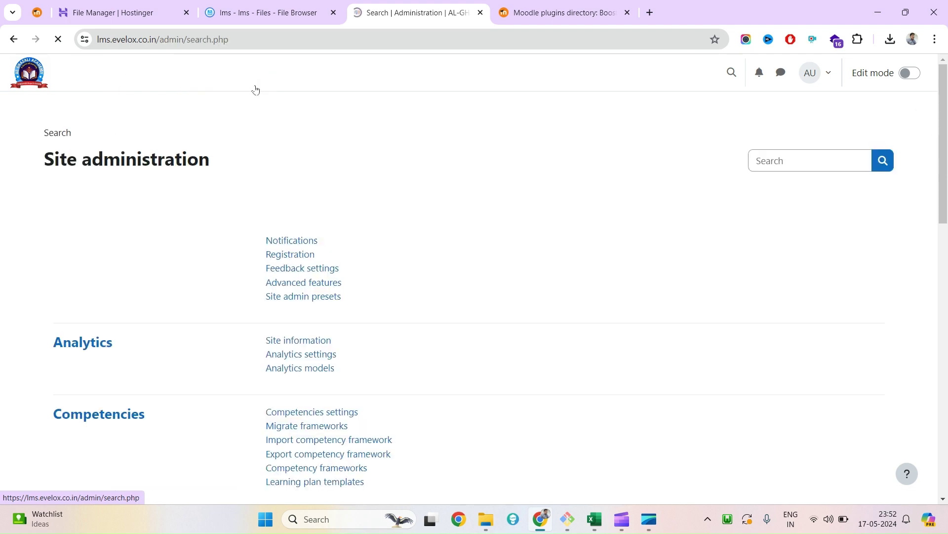
{"action": "left_click", "coordinate": [532, 4]}
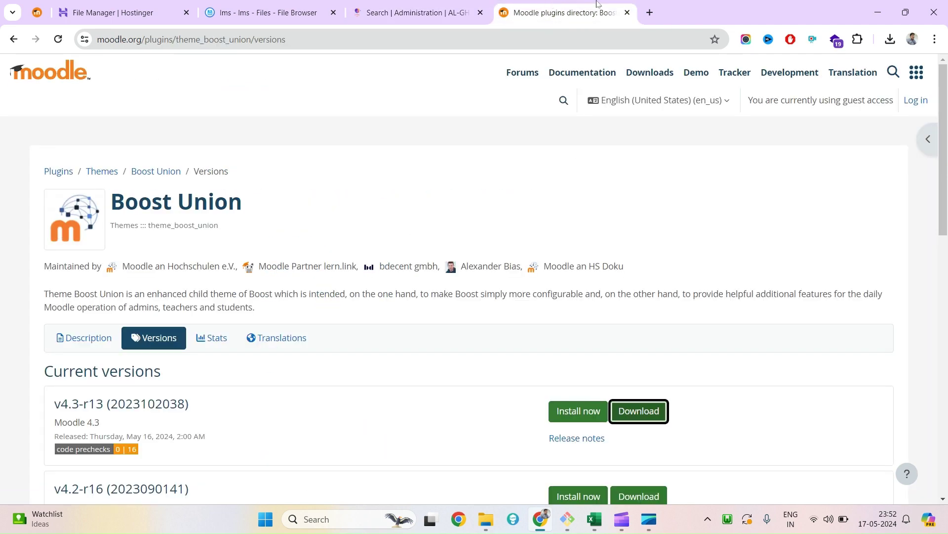
{"action": "left_click", "coordinate": [627, 12]}
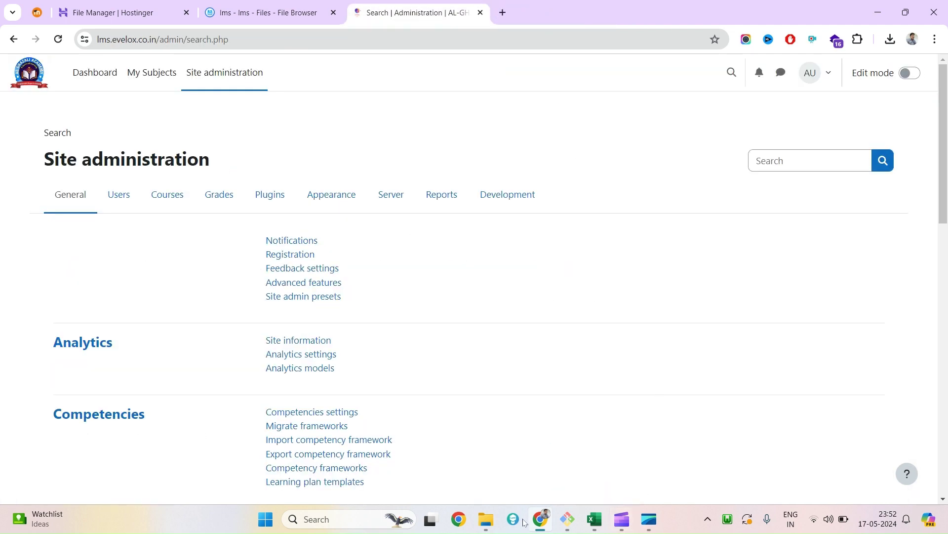
Open the second saved Plugins check page from the Moodle_upgrad_4.4 folder and copy the plugin name attendance.
{"action": "left_click", "coordinate": [483, 526]}
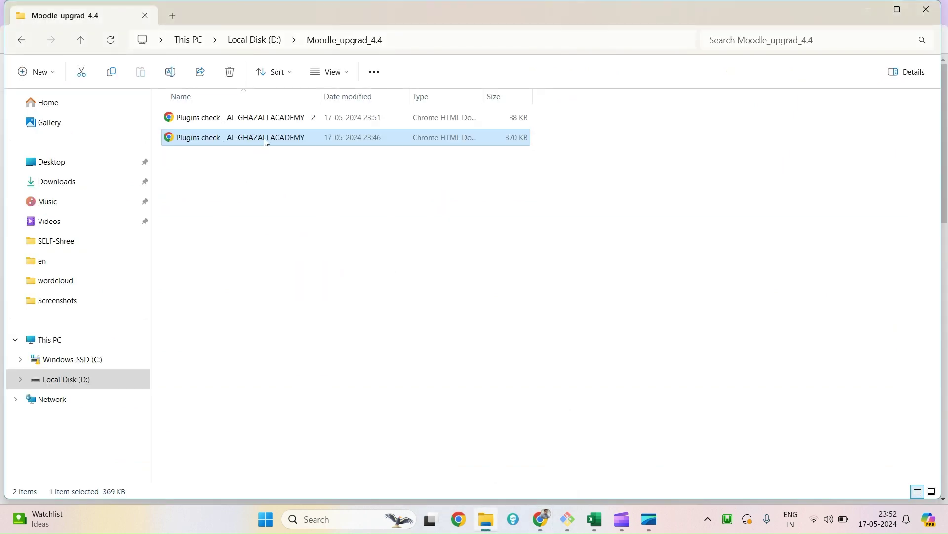
{"action": "left_click", "coordinate": [278, 121]}
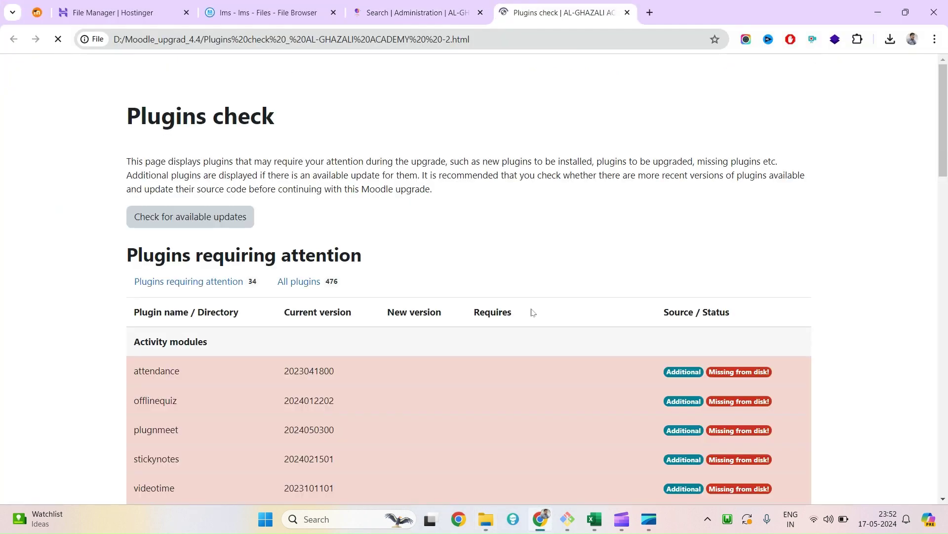
{"action": "scroll", "coordinate": [351, 370], "scroll_direction": "down", "scroll_amount": 3}
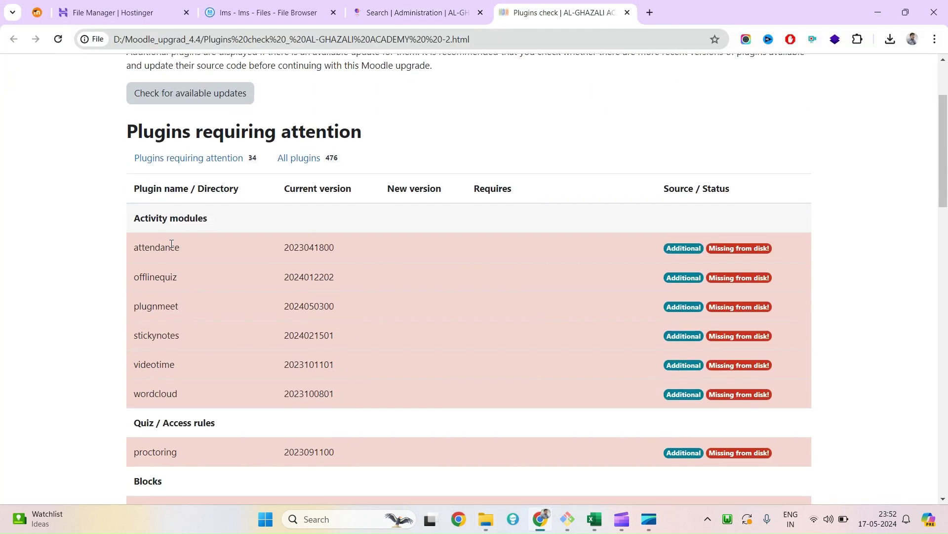
{"action": "double_click", "coordinate": [156, 247]}
{"action": "key", "text": "ctrl+c"}
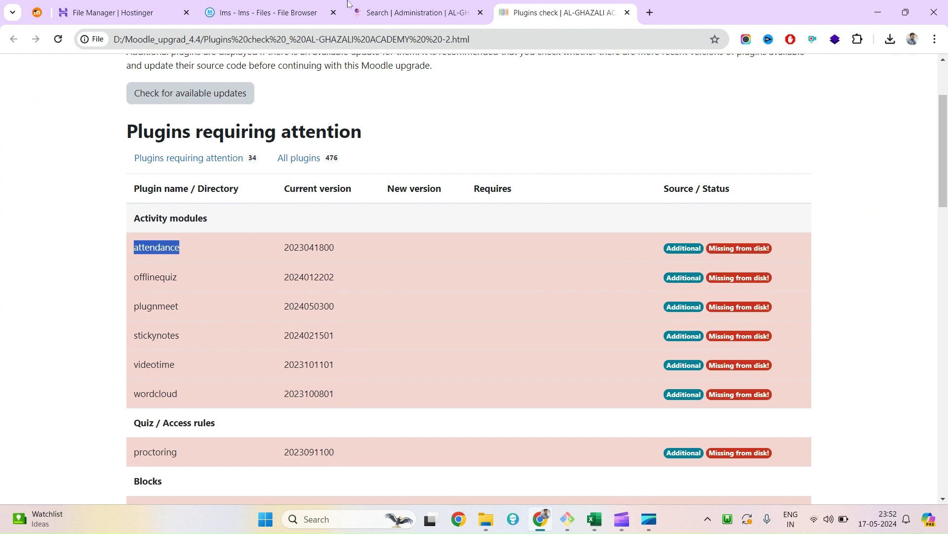
Search the web for "attendance plugin moodle" and open the Attendance page of the Moodle plugins directory.
{"action": "left_click", "coordinate": [649, 12]}
{"action": "key", "text": "ctrl+v"}
{"action": "type", "text": "a"}
{"action": "key", "text": "BackSpace"}
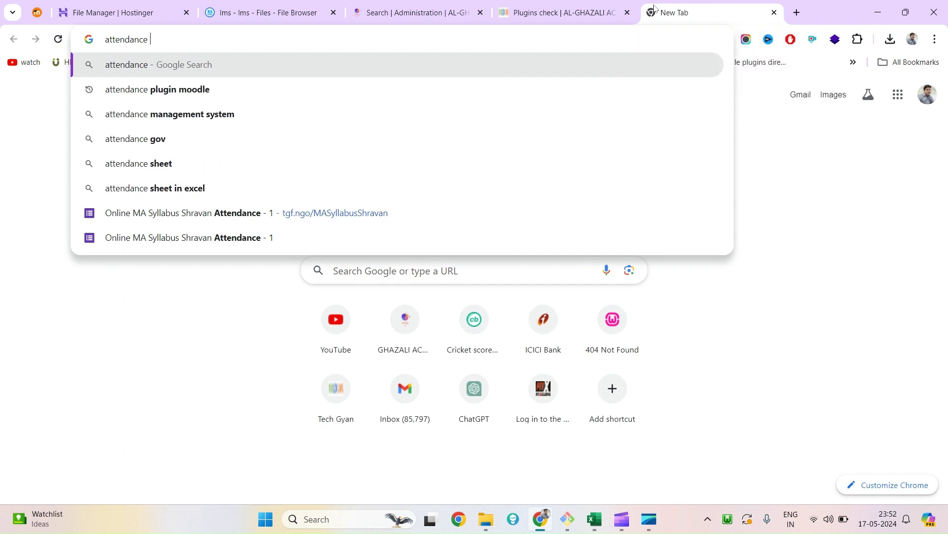
{"action": "key", "text": "Down"}
{"action": "key", "text": "Return"}
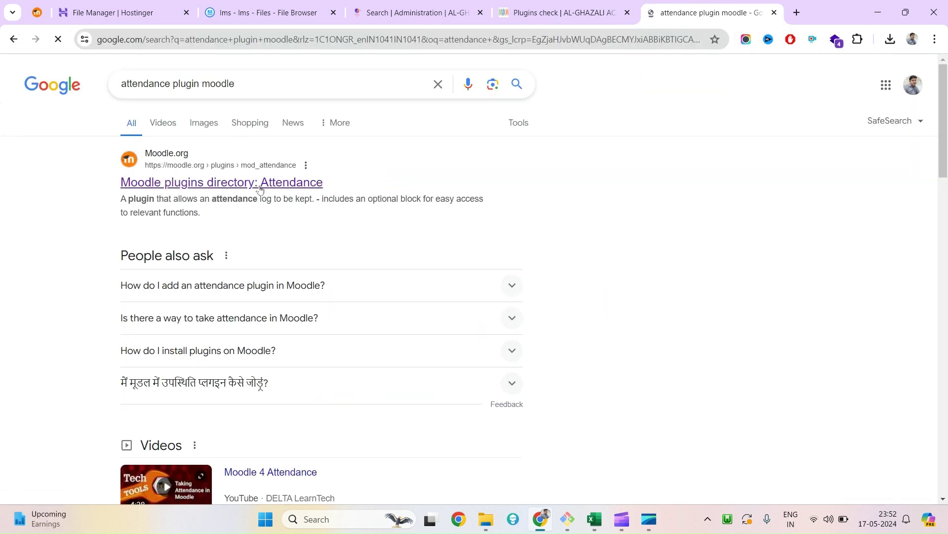
{"action": "left_click", "coordinate": [260, 189]}
Return to the academy site's administration and open the plugin installer page.
{"action": "left_click_drag", "start_coordinate": [398, 4], "coordinate": [528, 9]}
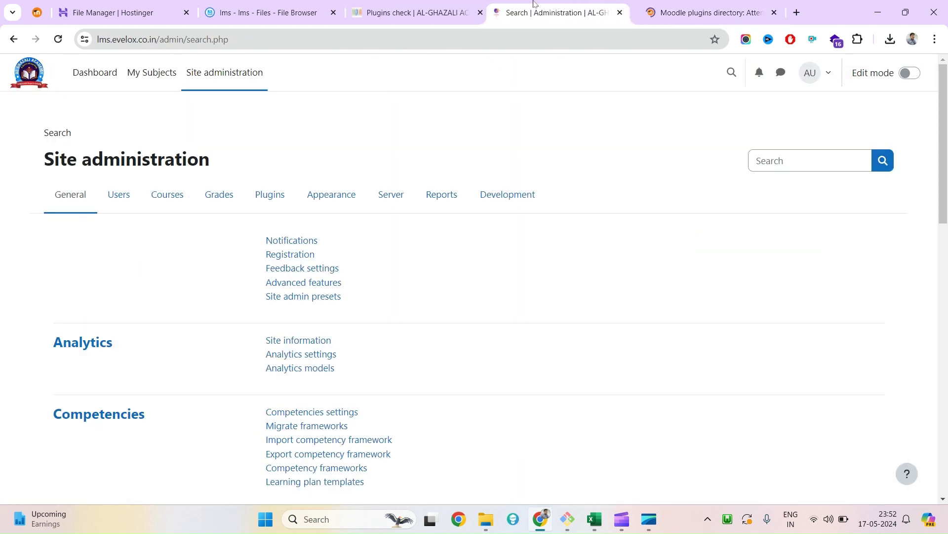
{"action": "left_click", "coordinate": [266, 186]}
{"action": "left_click", "coordinate": [309, 241]}
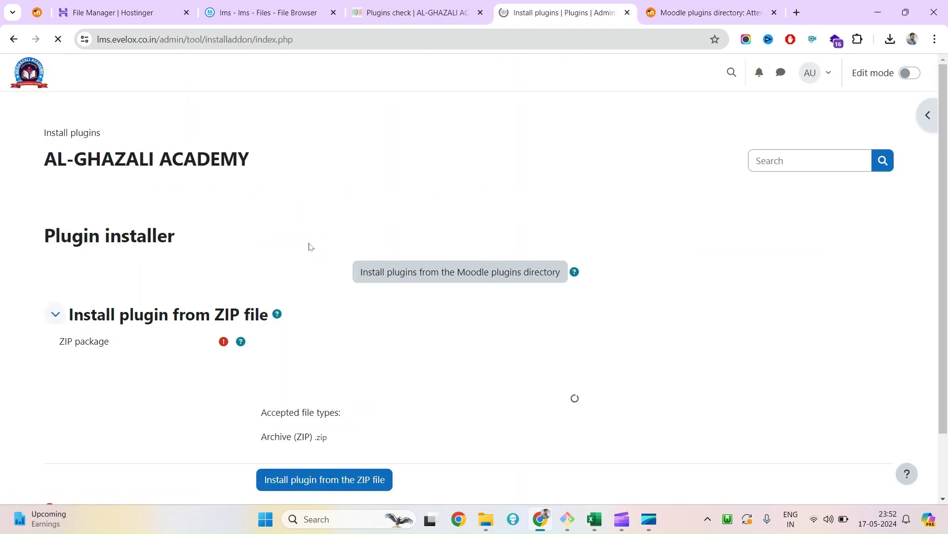
{"action": "left_click", "coordinate": [718, 7]}
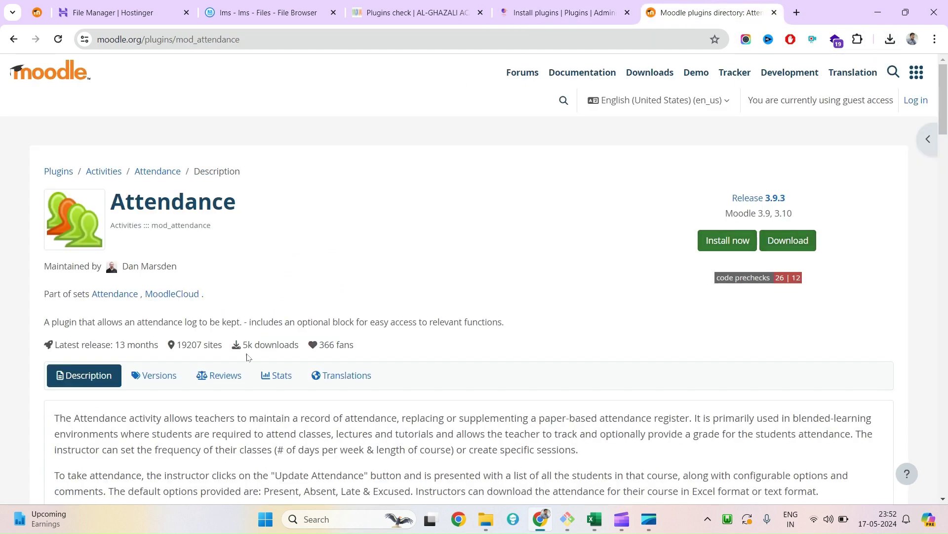
{"action": "left_click", "coordinate": [143, 381]}
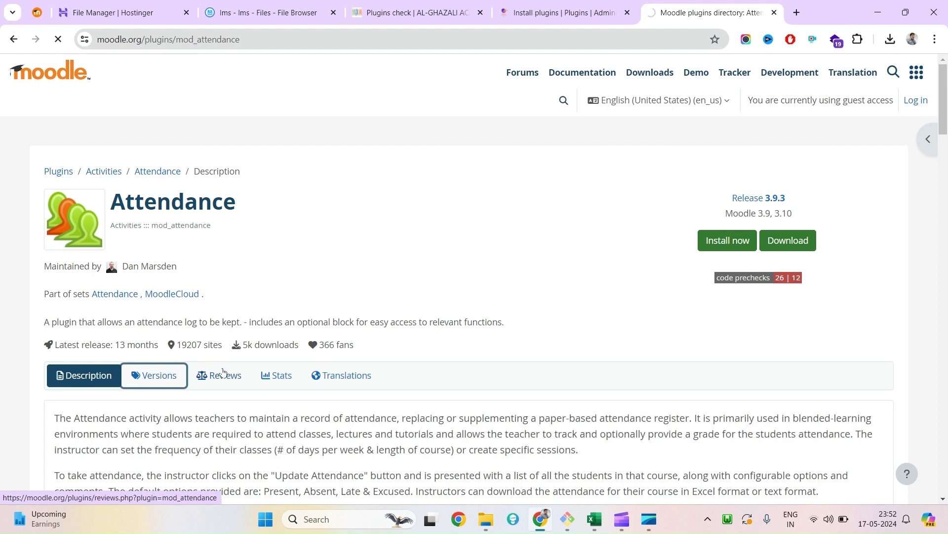
{"action": "scroll", "coordinate": [141, 373], "scroll_direction": "down", "scroll_amount": 1}
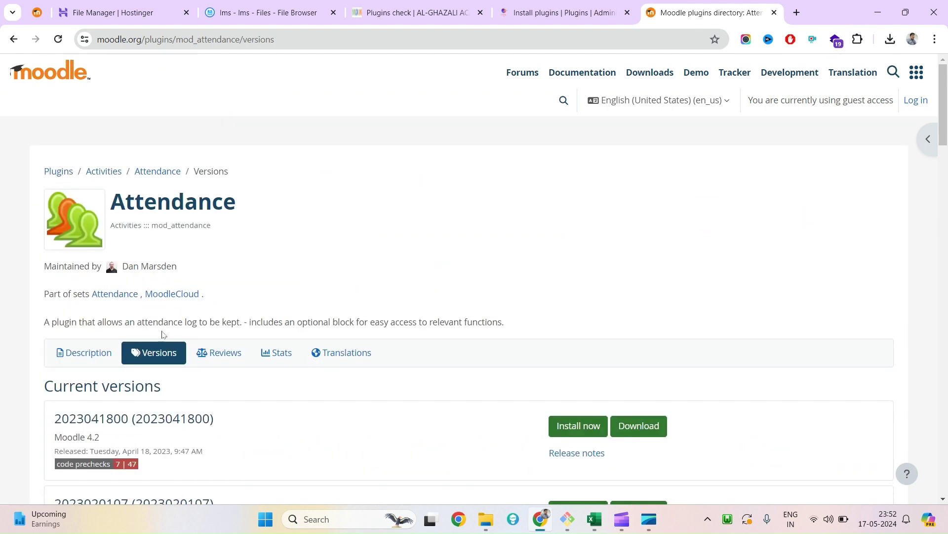
{"action": "scroll", "coordinate": [99, 341], "scroll_direction": "down", "scroll_amount": 2}
{"action": "left_click_drag", "start_coordinate": [122, 328], "coordinate": [181, 328]}
{"action": "left_click", "coordinate": [641, 303]}
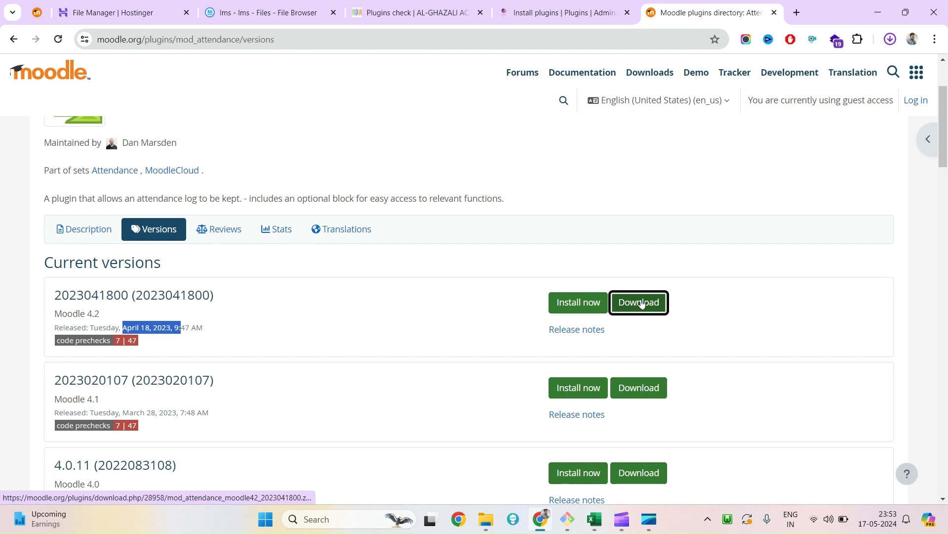
{"action": "left_click", "coordinate": [530, 4]}
{"action": "left_click", "coordinate": [681, 4]}
{"action": "left_click", "coordinate": [584, 4]}
{"action": "left_click", "coordinate": [448, 5]}
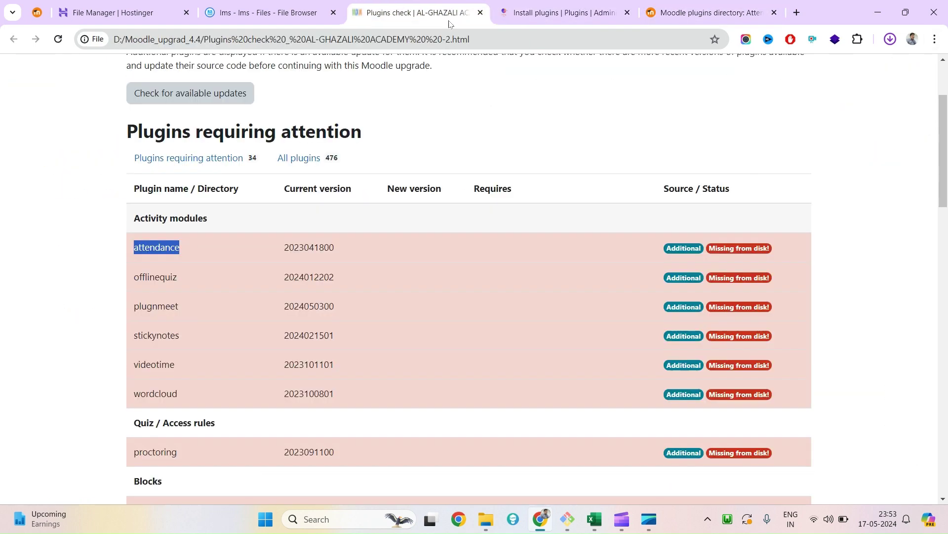
{"action": "left_click", "coordinate": [890, 39]}
{"action": "left_click", "coordinate": [771, 66]}
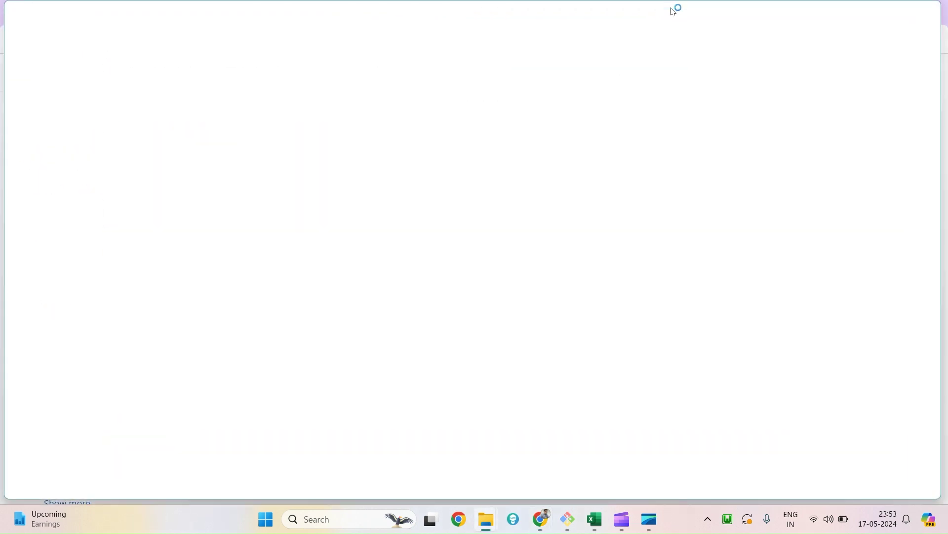
{"action": "left_click", "coordinate": [927, 9]}
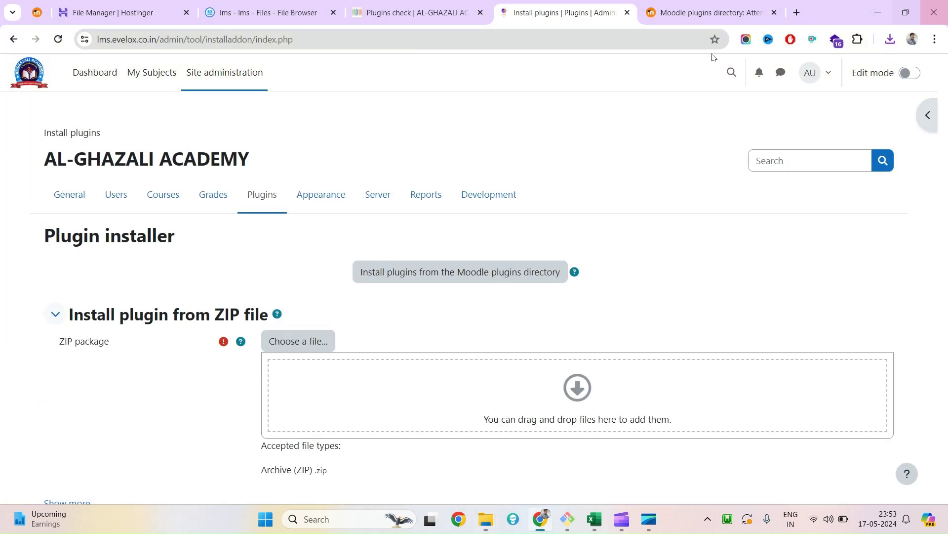
{"action": "left_click", "coordinate": [890, 39]}
{"action": "left_click_drag", "start_coordinate": [790, 97], "coordinate": [394, 403]}
{"action": "scroll", "coordinate": [394, 402], "scroll_direction": "down", "scroll_amount": 2}
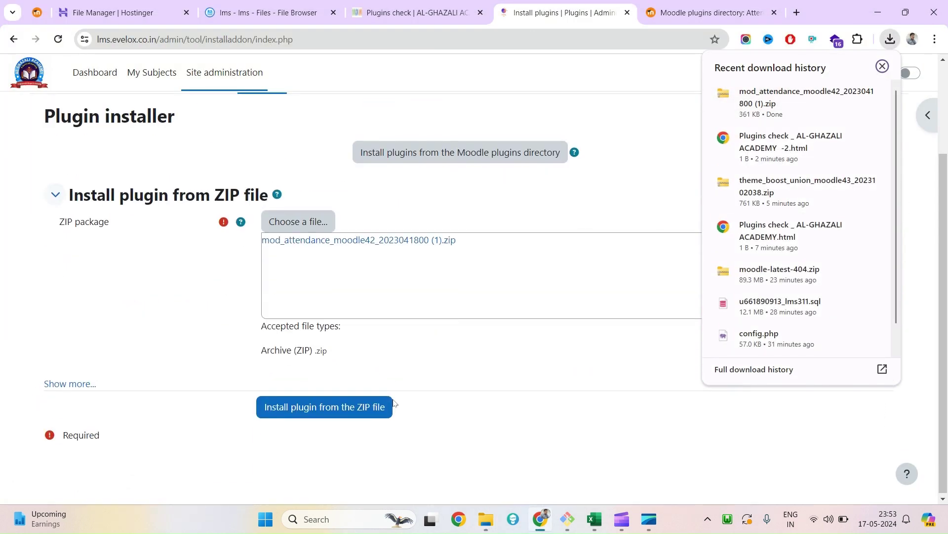
{"action": "left_click", "coordinate": [356, 415]}
{"action": "left_click", "coordinate": [159, 238]}
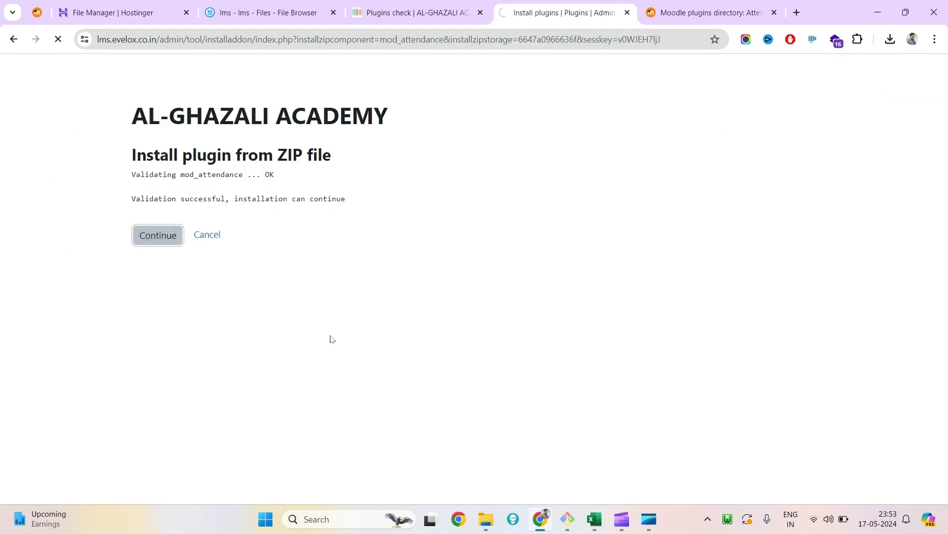
Continue past the server environment checks and look over the plugins requiring attention.
{"action": "scroll", "coordinate": [440, 333], "scroll_direction": "down", "scroll_amount": 10}
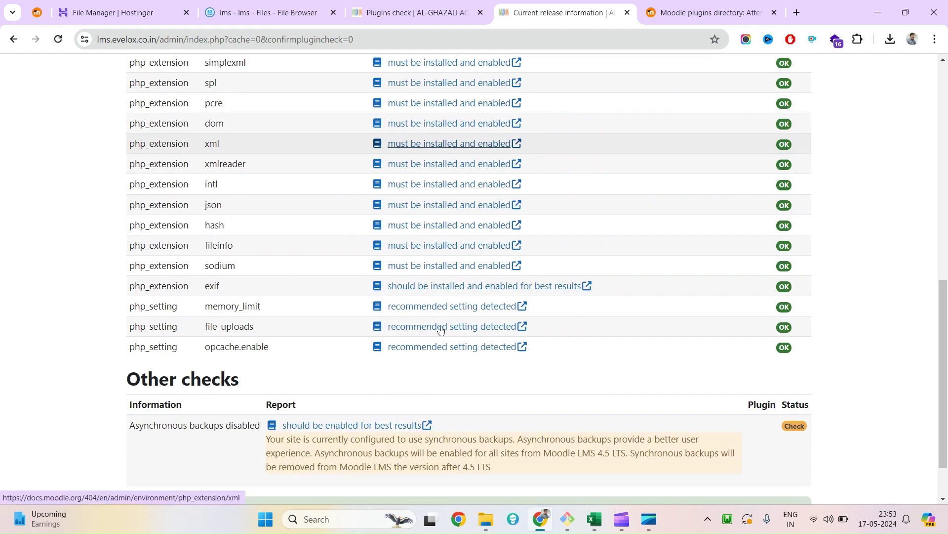
{"action": "left_click", "coordinate": [470, 484]}
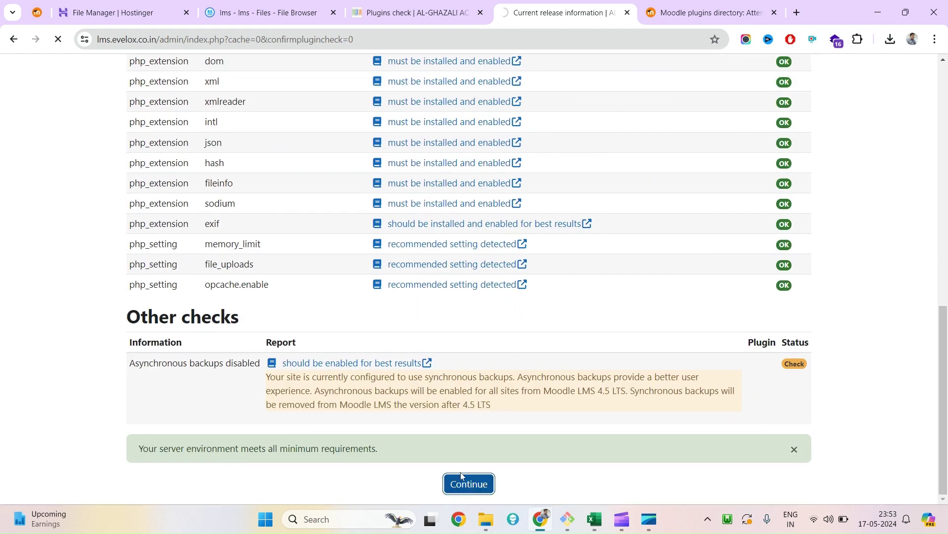
{"action": "scroll", "coordinate": [452, 419], "scroll_direction": "down", "scroll_amount": 10}
{"action": "scroll", "coordinate": [163, 176], "scroll_direction": "up", "scroll_amount": 5}
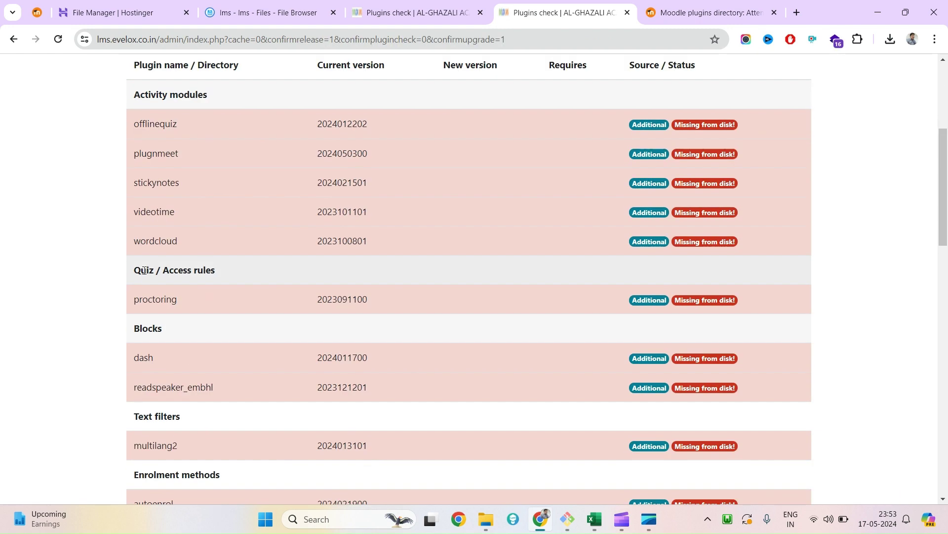
Compare the live and saved Plugins check lists and copy the plugin name offlinequiz from the live one.
{"action": "double_click", "coordinate": [155, 125]}
{"action": "left_click", "coordinate": [650, 4]}
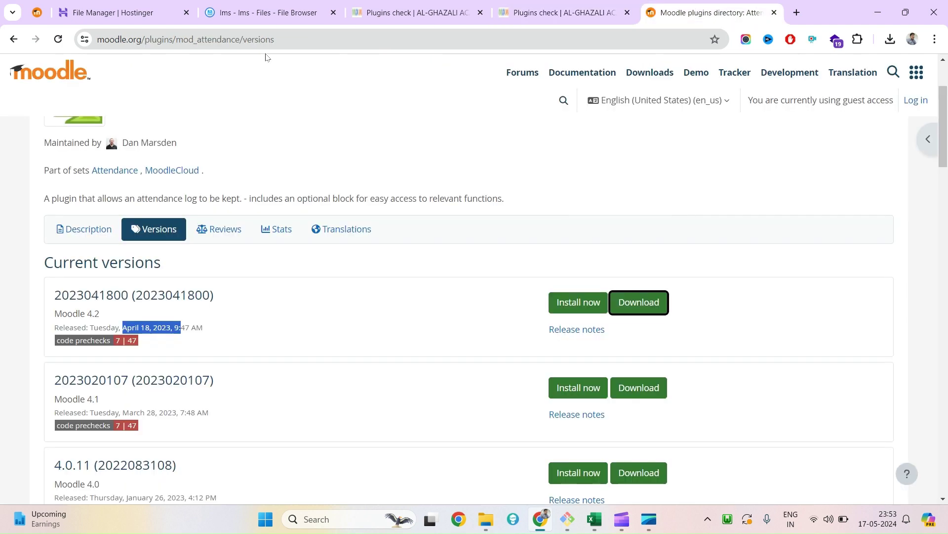
{"action": "left_click", "coordinate": [349, 3]}
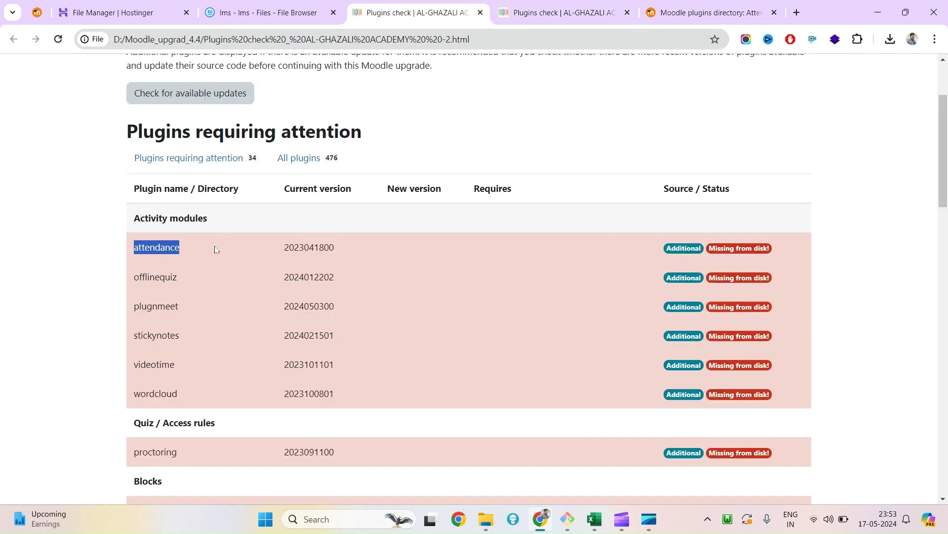
{"action": "double_click", "coordinate": [148, 252]}
{"action": "left_click", "coordinate": [575, 4]}
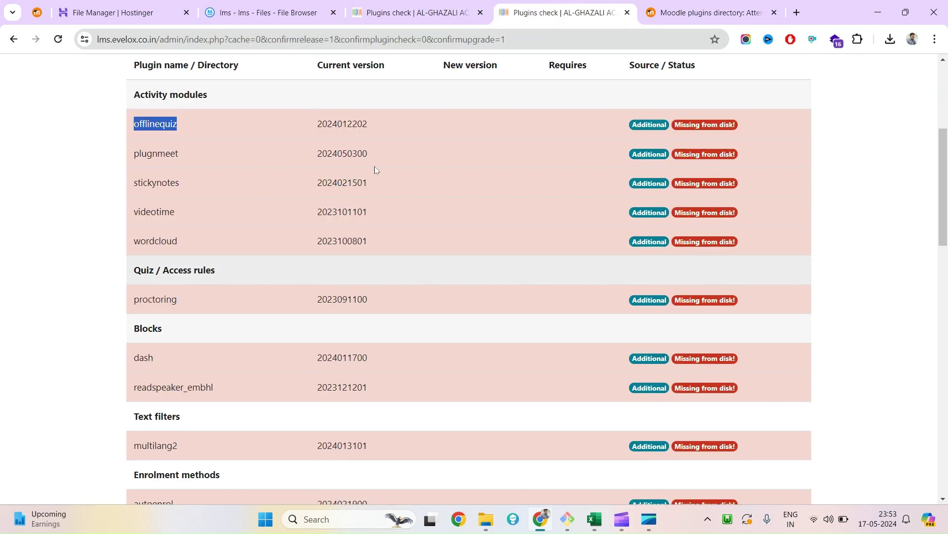
{"action": "scroll", "coordinate": [218, 253], "scroll_direction": "up", "scroll_amount": 1}
{"action": "double_click", "coordinate": [146, 183]}
{"action": "key", "text": "ctrl+c"}
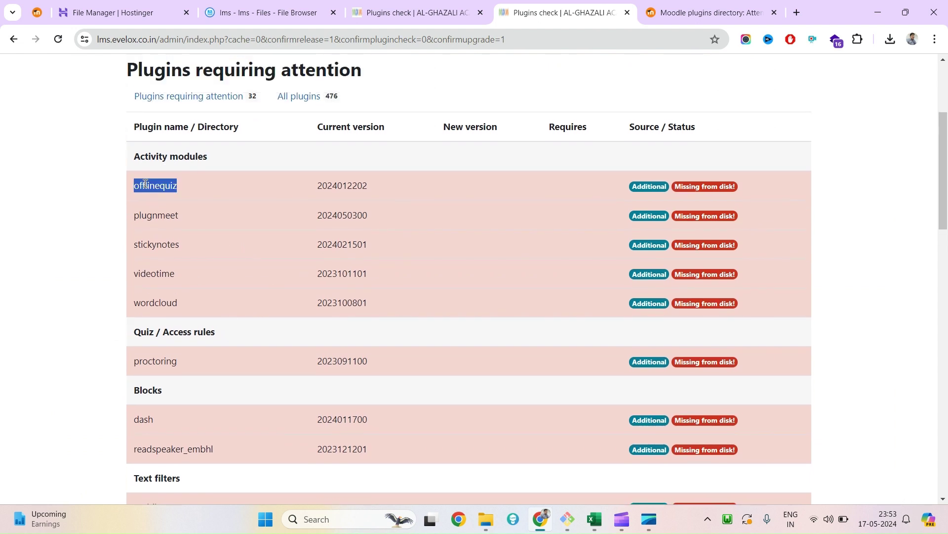
Search the web for "offlinequiz plugin moodle" and open the Offline Quiz page of the Moodle plugins directory.
{"action": "left_click", "coordinate": [693, 3]}
{"action": "left_click", "coordinate": [338, 39]}
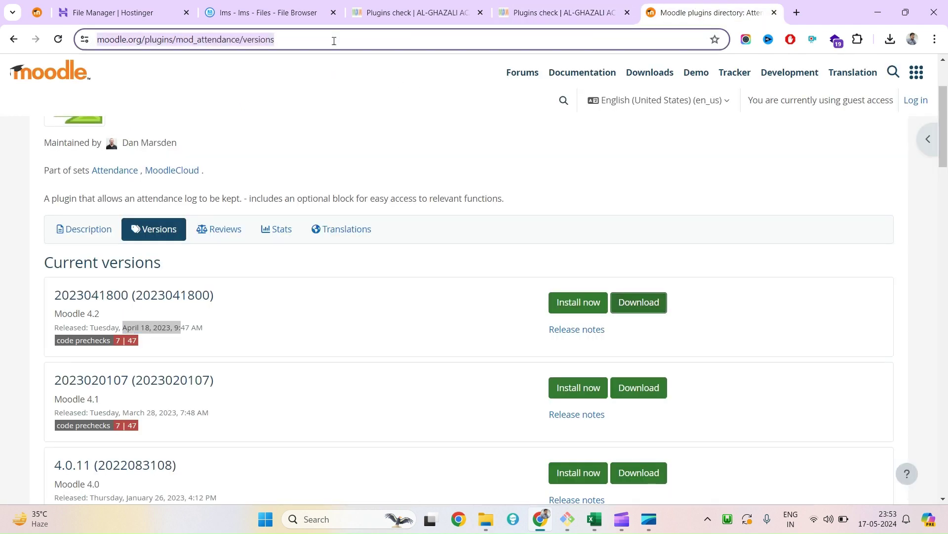
{"action": "key", "text": "ctrl+v"}
{"action": "type", "text": "plu"}
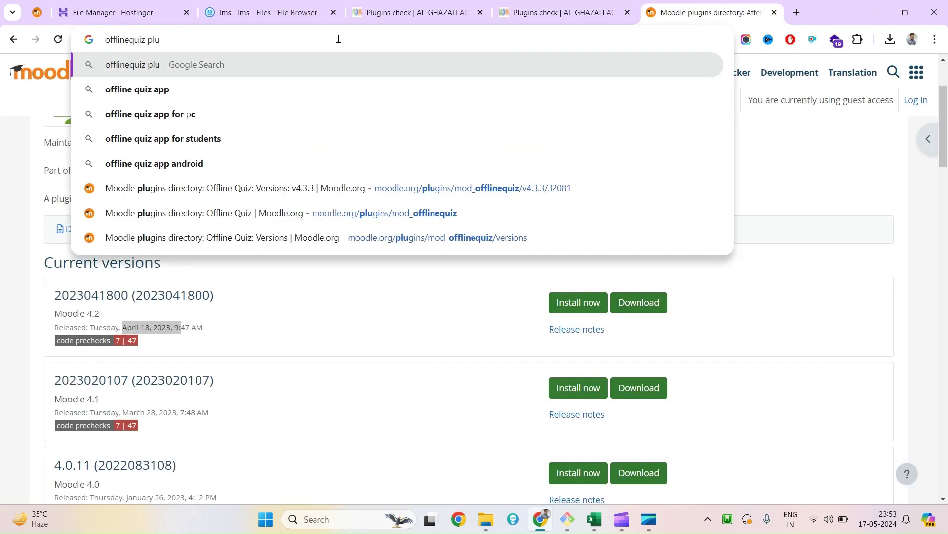
{"action": "type", "text": "gin moodle"}
{"action": "key", "text": "Return"}
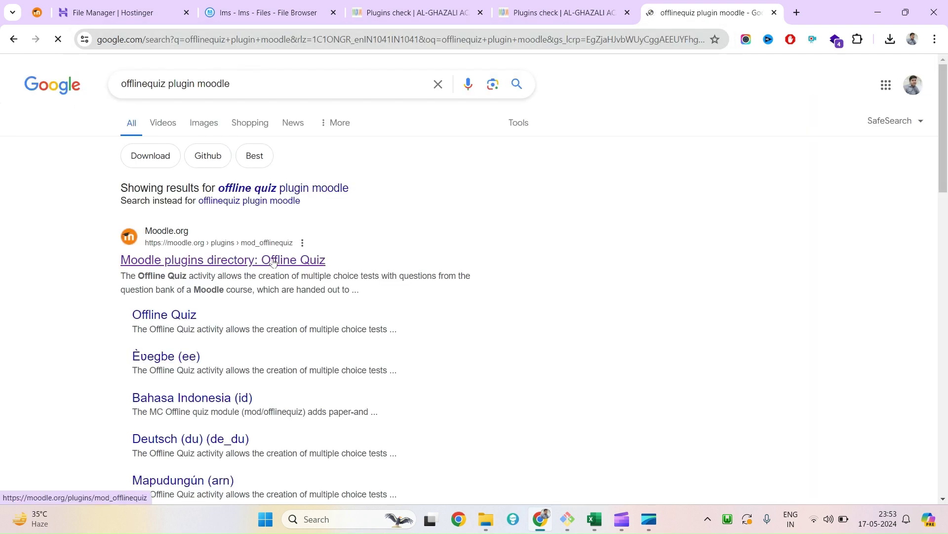
{"action": "left_click", "coordinate": [288, 230]}
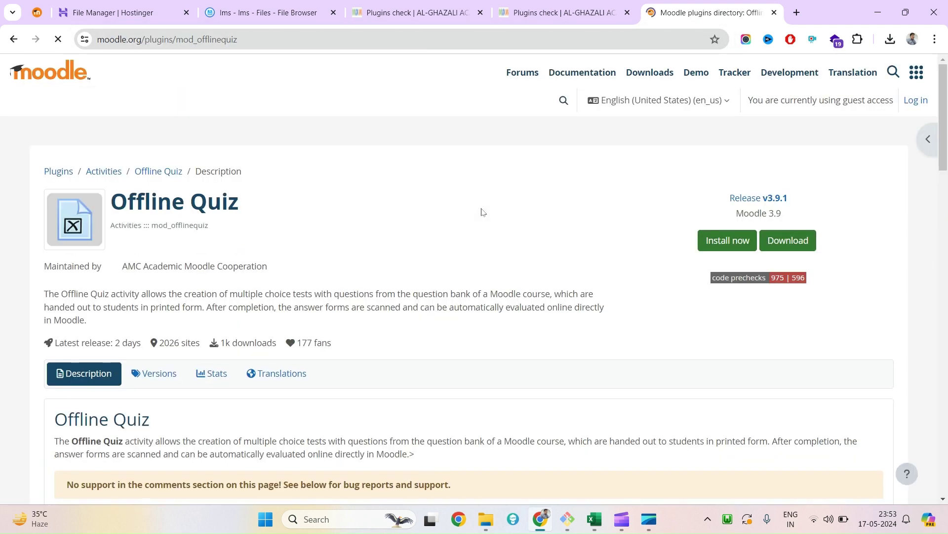
{"action": "left_click", "coordinate": [151, 374]}
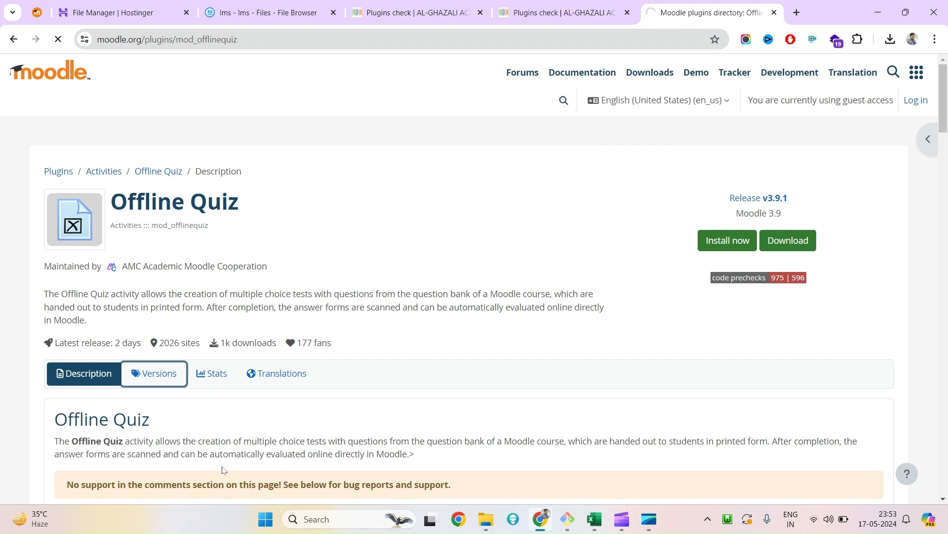
{"action": "scroll", "coordinate": [543, 333], "scroll_direction": "down", "scroll_amount": 1}
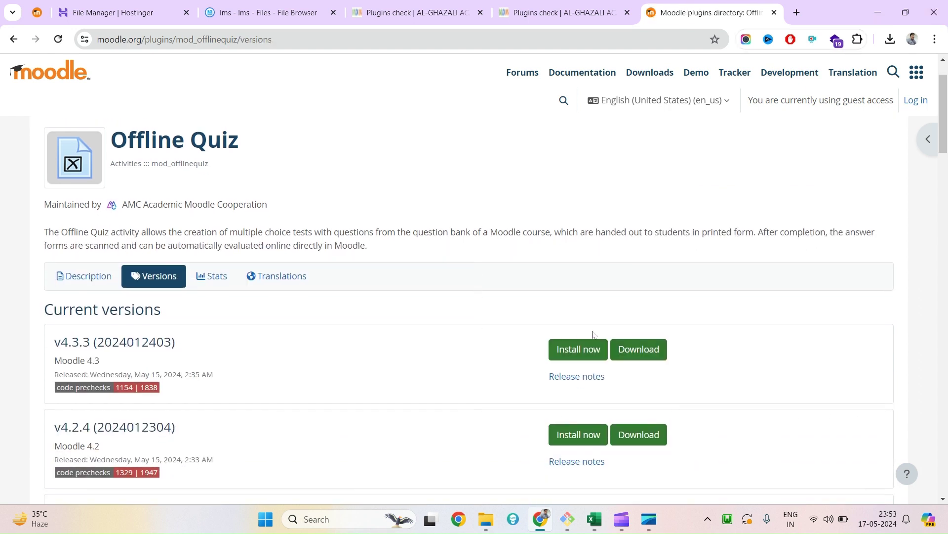
{"action": "left_click", "coordinate": [643, 357]}
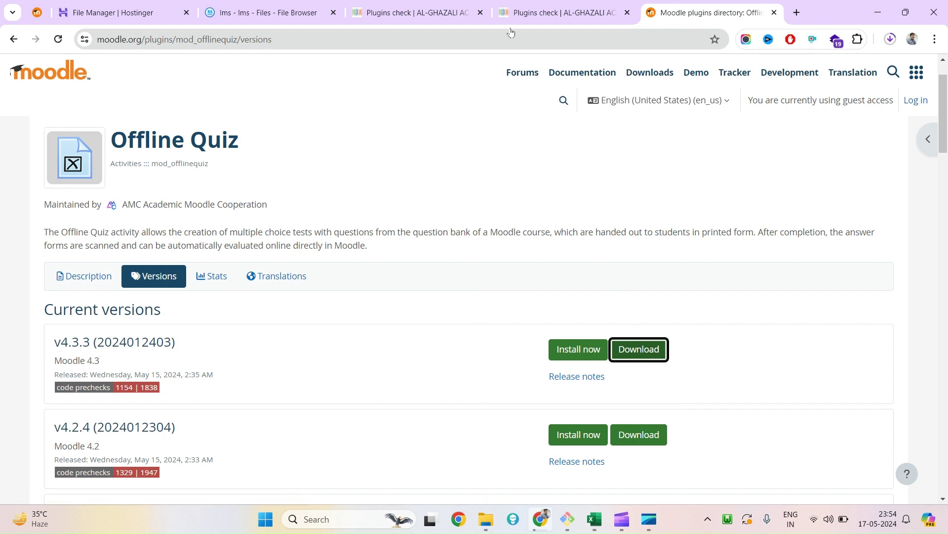
Highlight the remaining missing activity modules from plugnmeet to wordcloud in the saved Plugins check page.
{"action": "left_click", "coordinate": [410, 12]}
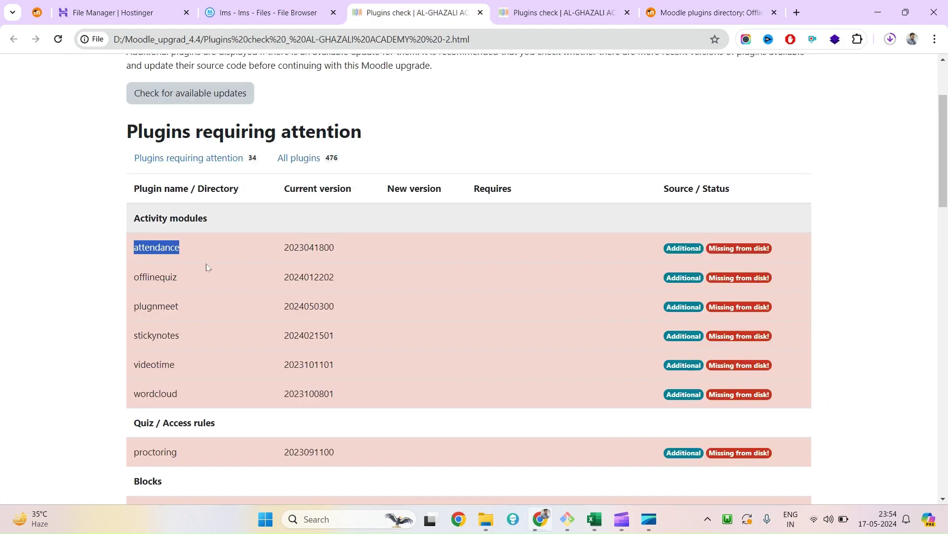
{"action": "double_click", "coordinate": [146, 305]}
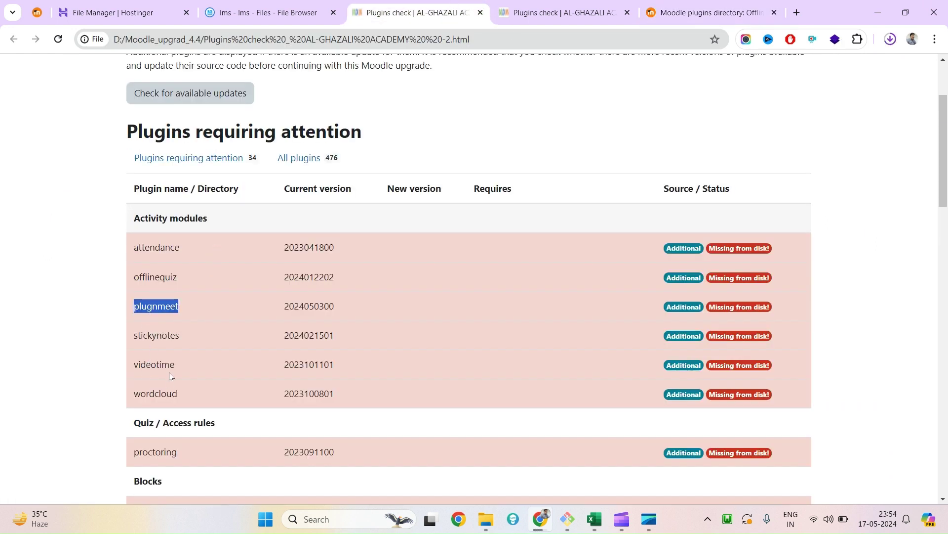
{"action": "double_click", "coordinate": [164, 339]}
{"action": "double_click", "coordinate": [164, 394]}
{"action": "left_click", "coordinate": [339, 397]}
{"action": "mouse_move", "coordinate": [339, 396]}
{"action": "left_mouse_down"}
{"action": "mouse_move", "coordinate": [133, 277]}
{"action": "mouse_move", "coordinate": [335, 400]}
{"action": "left_mouse_up"}
{"action": "left_click_drag", "start_coordinate": [134, 304], "coordinate": [339, 400]}
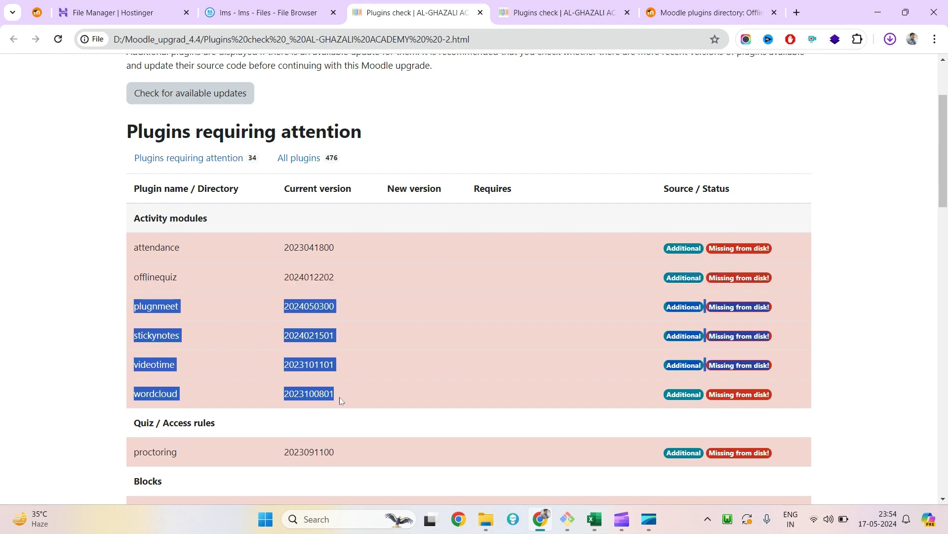
Run the Moodle database upgrade from the live Plugins check page and continue past the upgrade page.
{"action": "left_click", "coordinate": [691, 11]}
{"action": "left_click", "coordinate": [891, 39]}
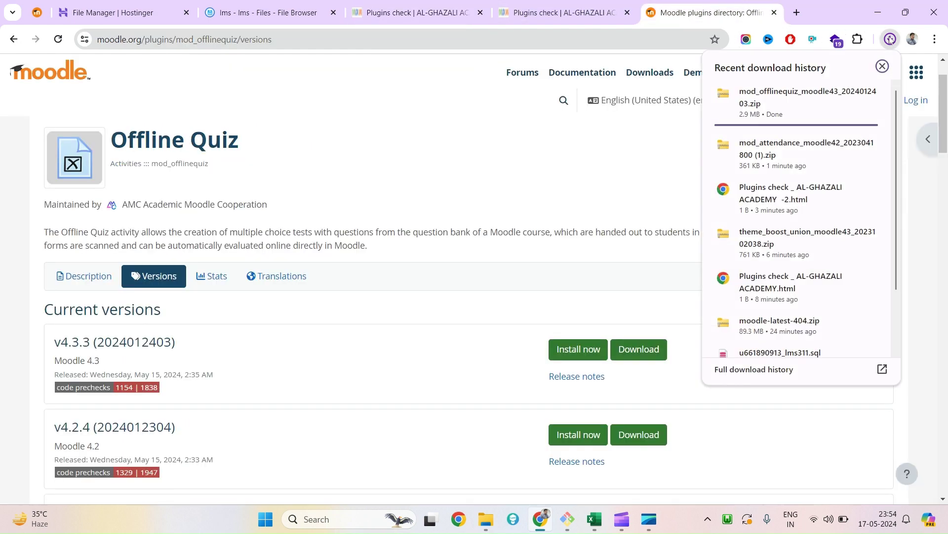
{"action": "left_click", "coordinate": [442, 4]}
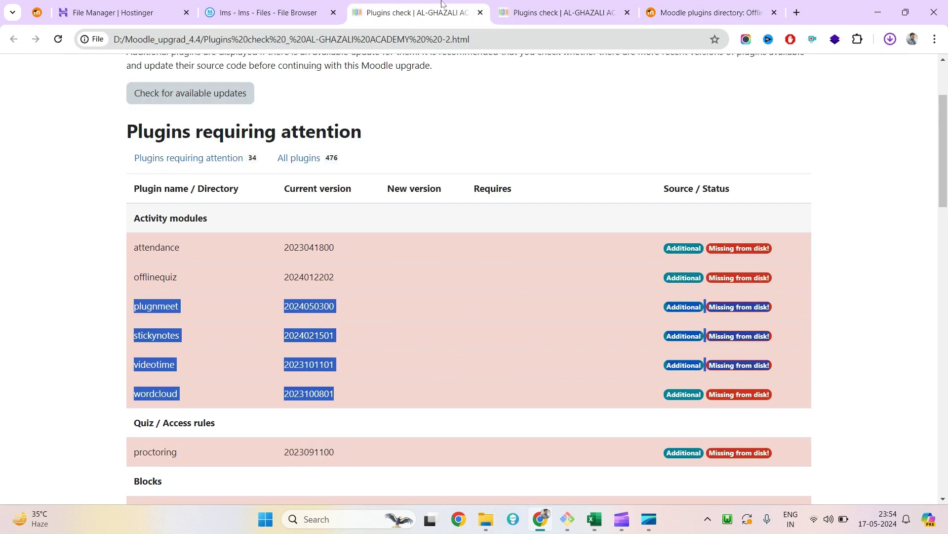
{"action": "left_click", "coordinate": [551, 7]}
{"action": "scroll", "coordinate": [403, 258], "scroll_direction": "up", "scroll_amount": 5}
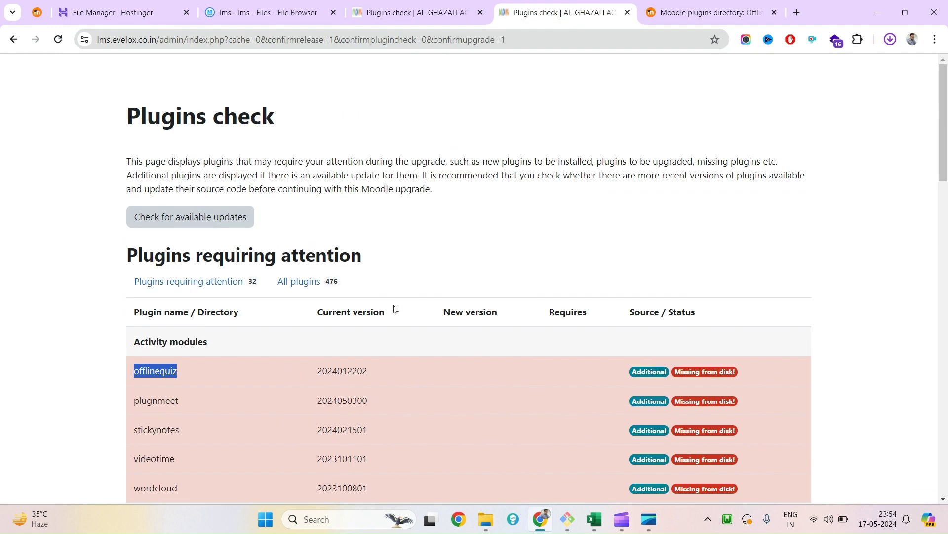
{"action": "scroll", "coordinate": [370, 326], "scroll_direction": "down", "scroll_amount": 20}
{"action": "left_click", "coordinate": [466, 483]}
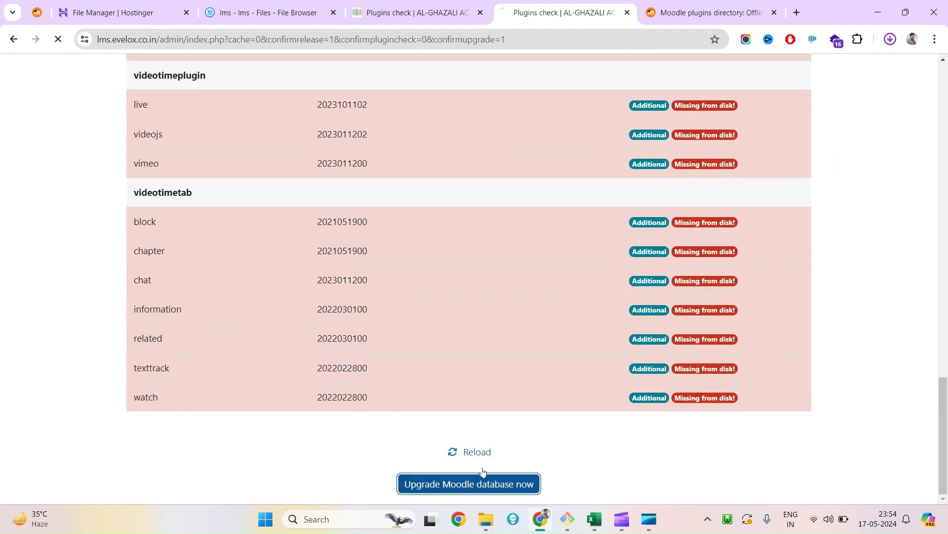
{"action": "scroll", "coordinate": [517, 374], "scroll_direction": "up", "scroll_amount": 20}
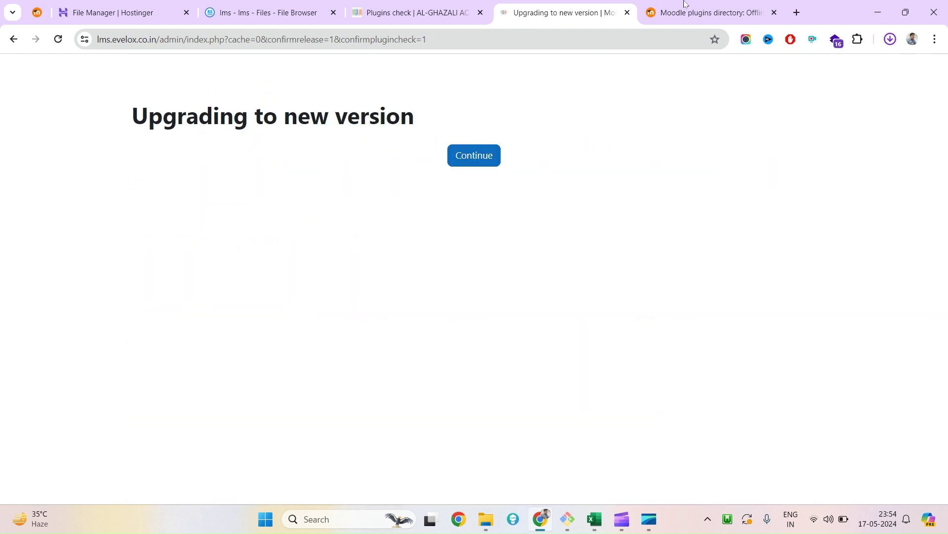
{"action": "left_click", "coordinate": [464, 157]}
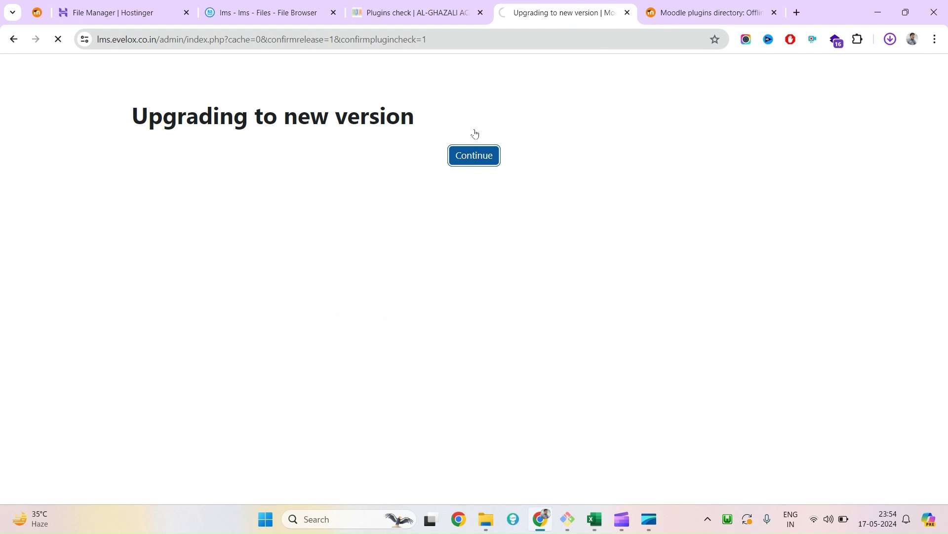
Check the Offline Quiz download in the browser's download history and open the site's plugin installer in Site administration.
{"action": "left_click", "coordinate": [733, 4]}
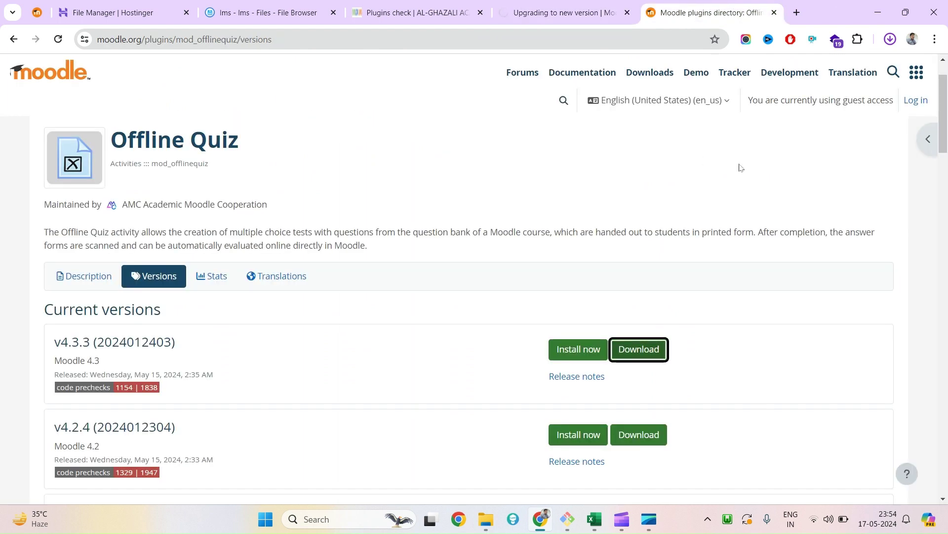
{"action": "left_click", "coordinate": [890, 38]}
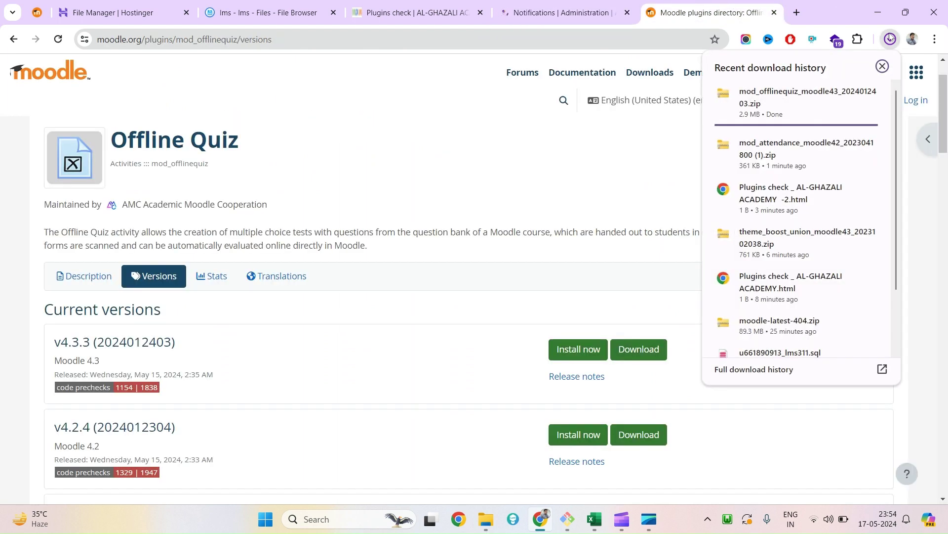
{"action": "left_click", "coordinate": [538, 13]}
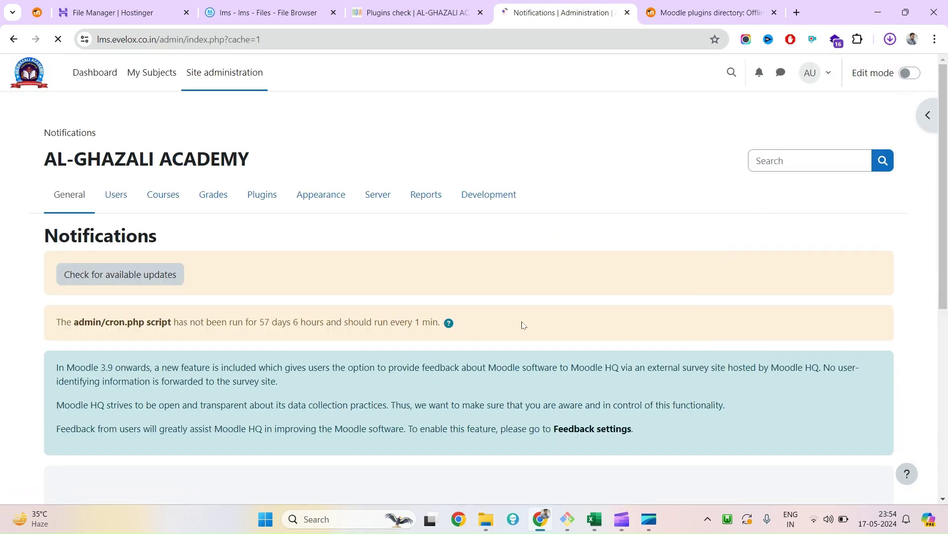
{"action": "scroll", "coordinate": [475, 286], "scroll_direction": "down", "scroll_amount": 10}
{"action": "scroll", "coordinate": [468, 287], "scroll_direction": "up", "scroll_amount": 10}
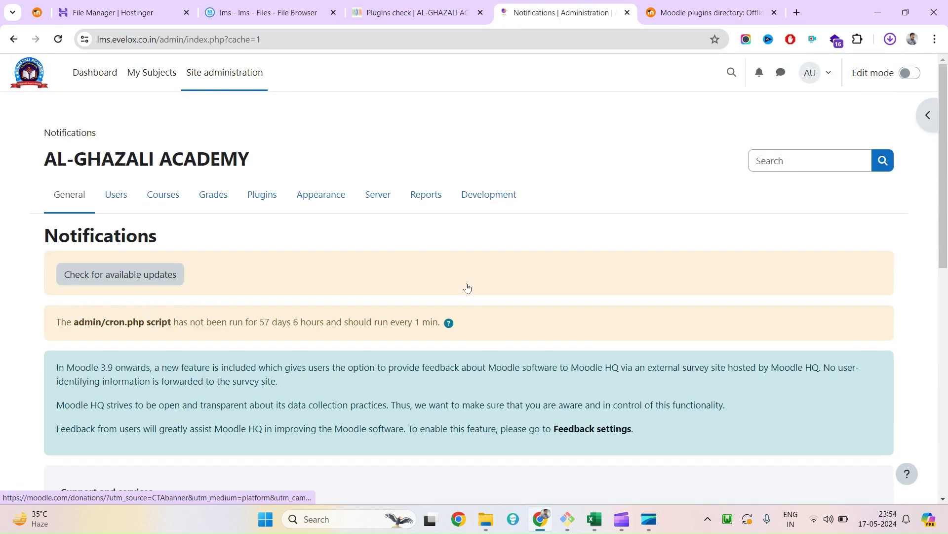
{"action": "left_click", "coordinate": [267, 206]}
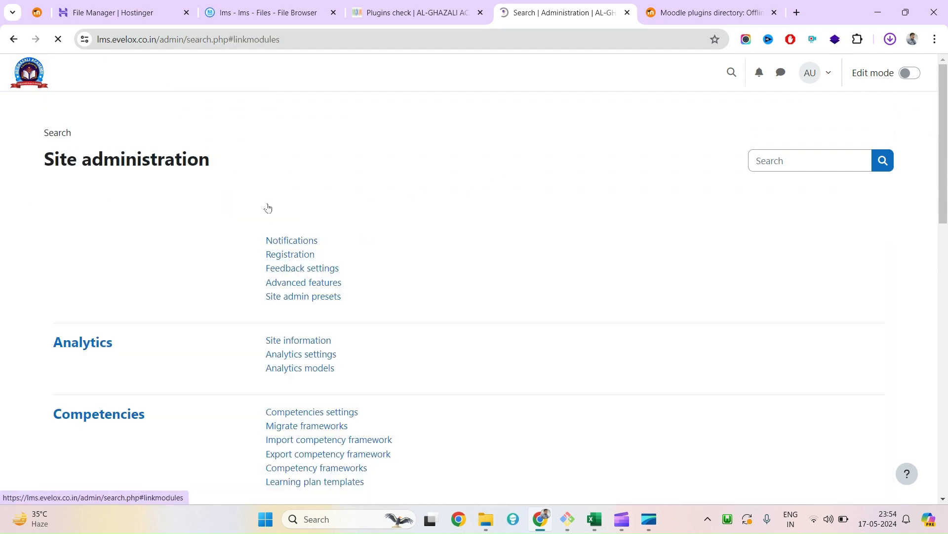
{"action": "left_click", "coordinate": [310, 107]}
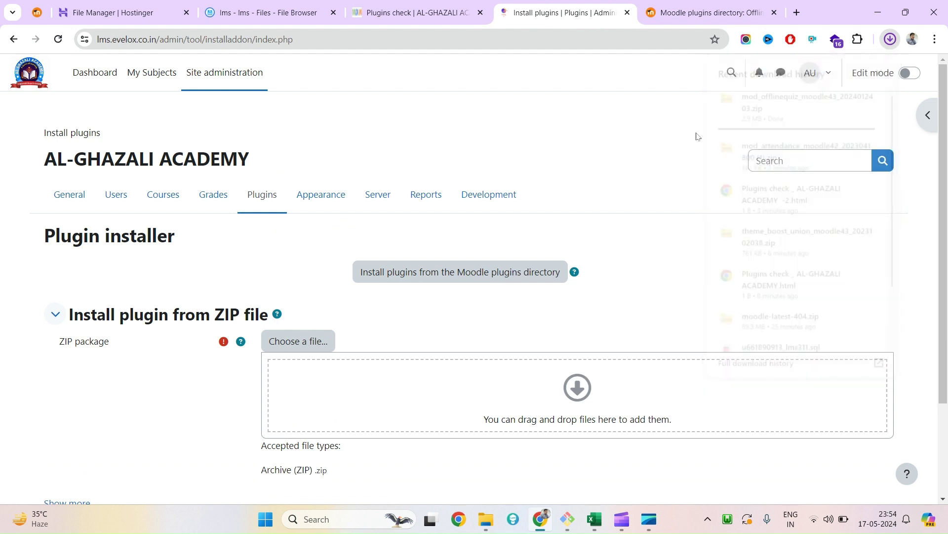
Upload the downloaded mod_offlinequiz_moodle43_2024012403.zip as the ZIP package in the plugin installer.
{"action": "left_click", "coordinate": [890, 41]}
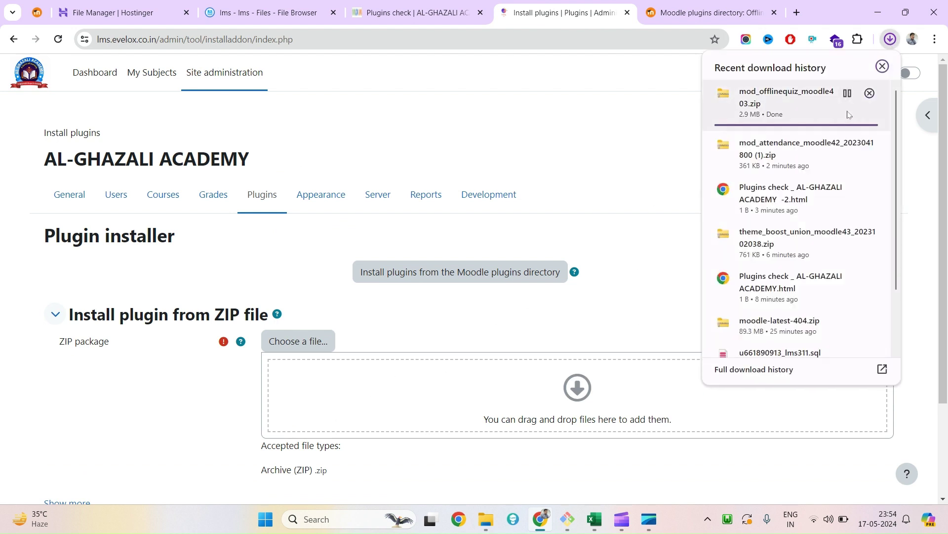
{"action": "left_click", "coordinate": [847, 145]}
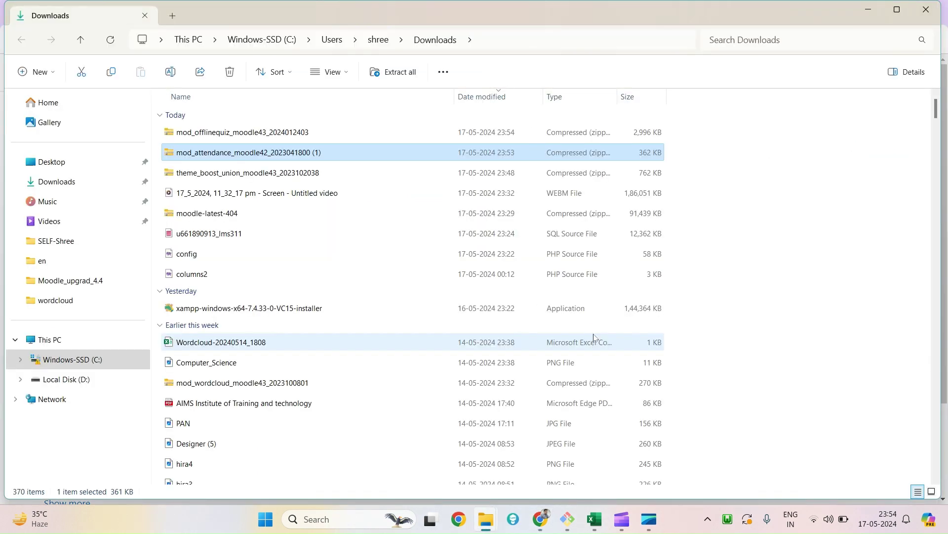
{"action": "key", "text": "alt+Tab"}
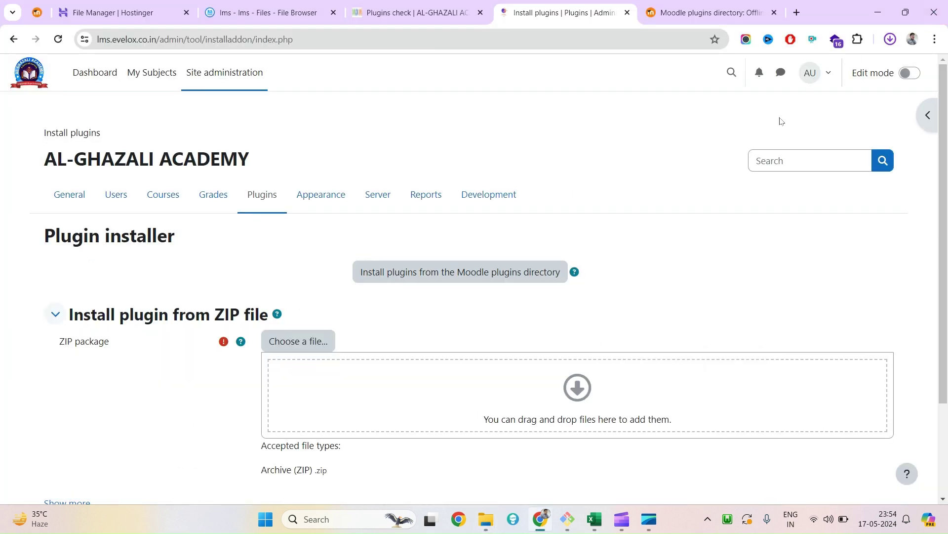
{"action": "left_click", "coordinate": [881, 68]}
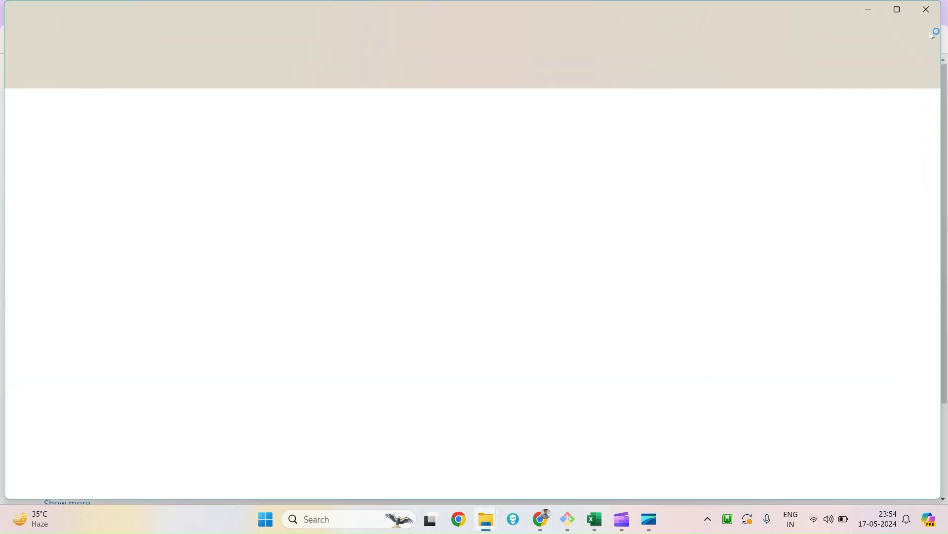
{"action": "left_click", "coordinate": [927, 10]}
{"action": "left_click_drag", "start_coordinate": [758, 85], "coordinate": [392, 378]}
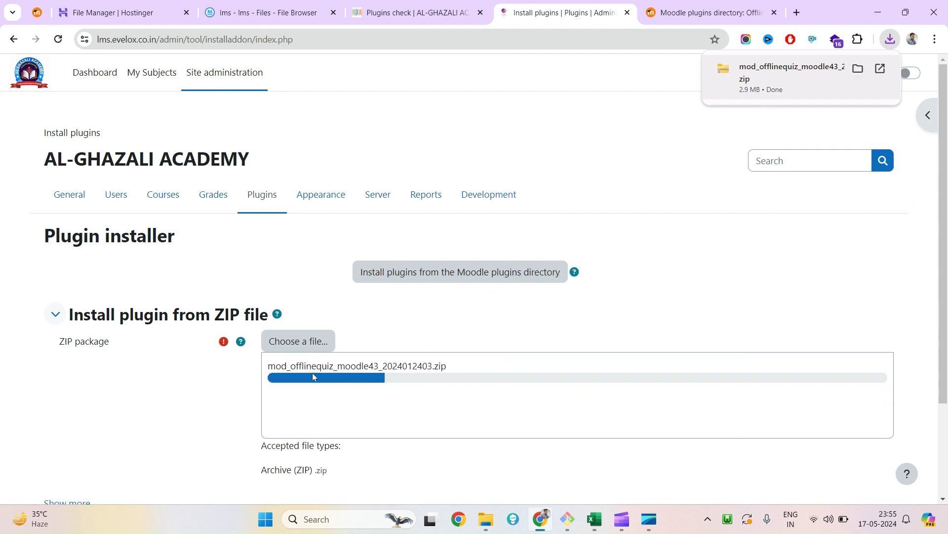
{"action": "left_click", "coordinate": [561, 104]}
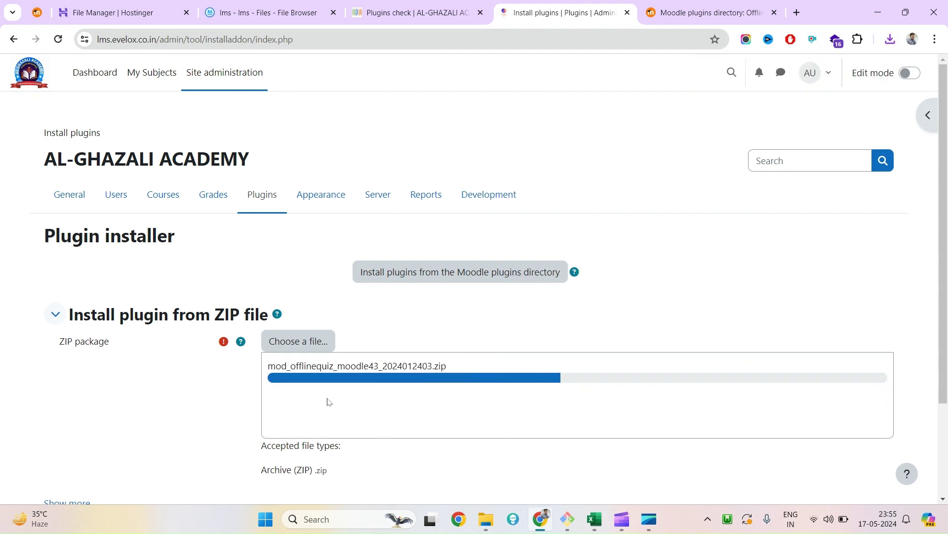
Install the plugin from the uploaded Offline Quiz ZIP file and continue past its validation.
{"action": "scroll", "coordinate": [328, 396], "scroll_direction": "down", "scroll_amount": 3}
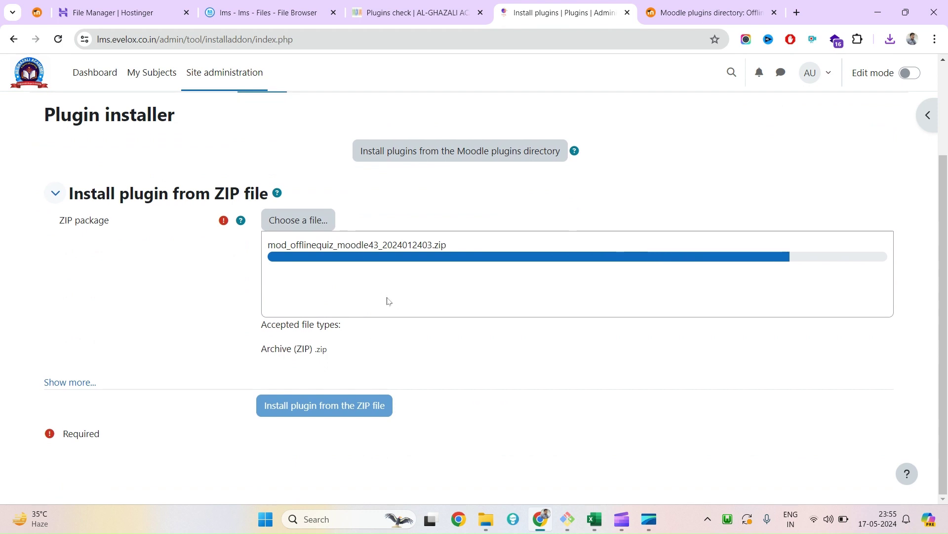
{"action": "left_click", "coordinate": [355, 398]}
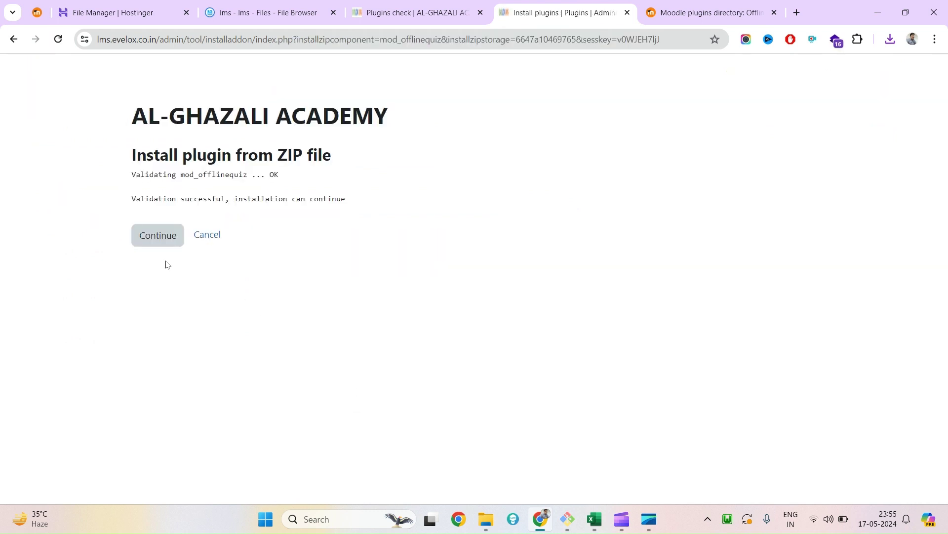
{"action": "left_click", "coordinate": [142, 246]}
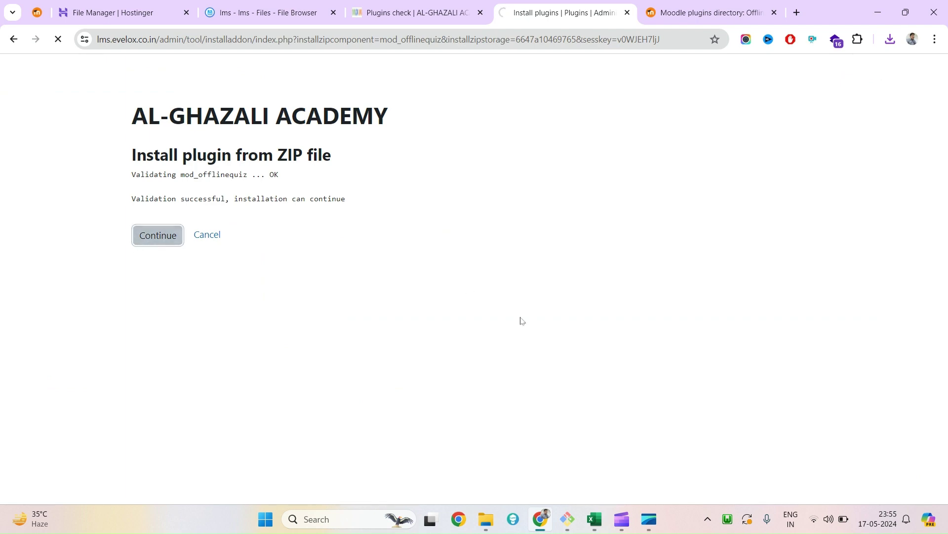
Continue past the server checks, upgrade the Moodle database to install mod_offlinequiz, and proceed to the site notifications.
{"action": "scroll", "coordinate": [513, 316], "scroll_direction": "down", "scroll_amount": 6}
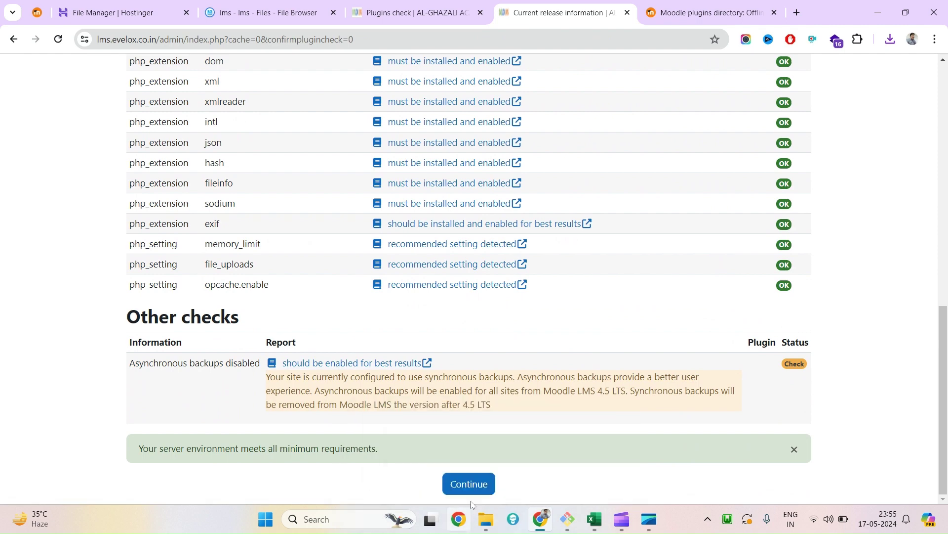
{"action": "left_click", "coordinate": [479, 484]}
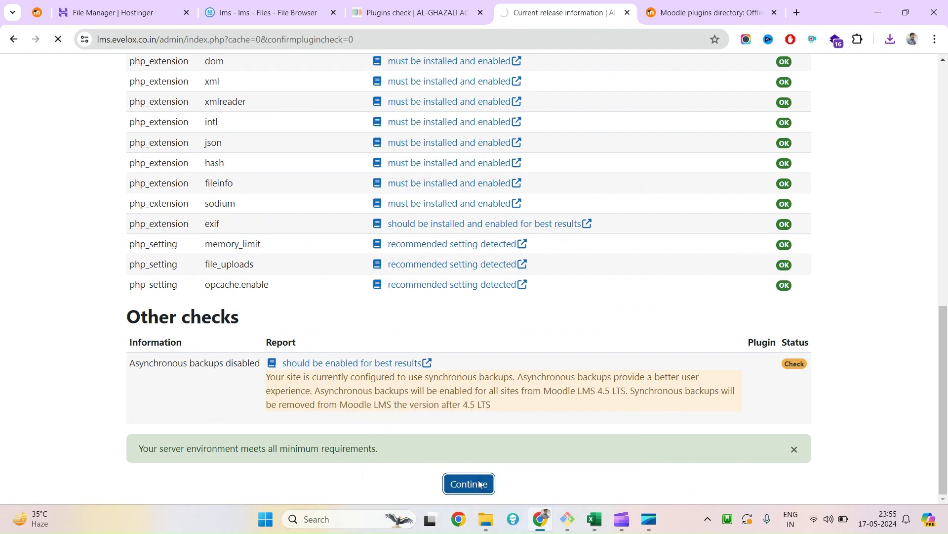
{"action": "scroll", "coordinate": [478, 476], "scroll_direction": "down", "scroll_amount": 20}
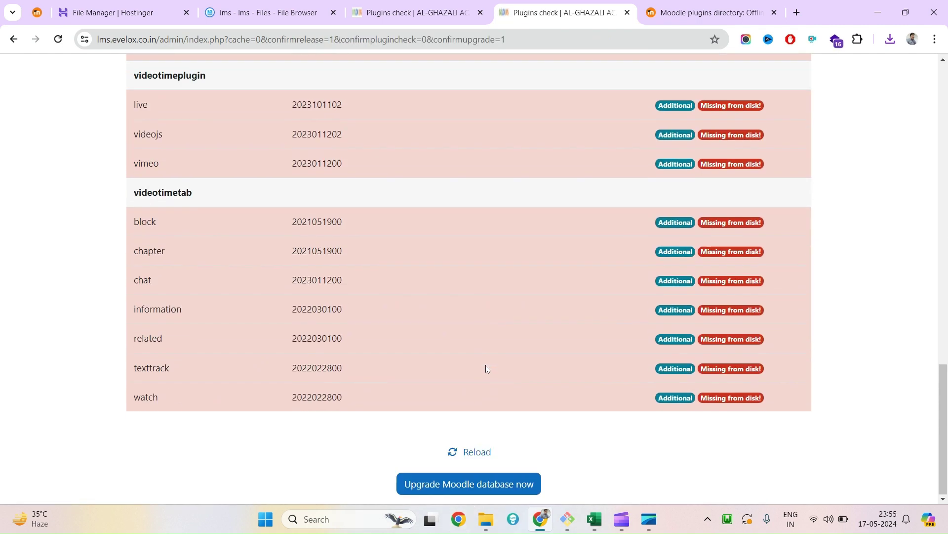
{"action": "left_click", "coordinate": [473, 483]}
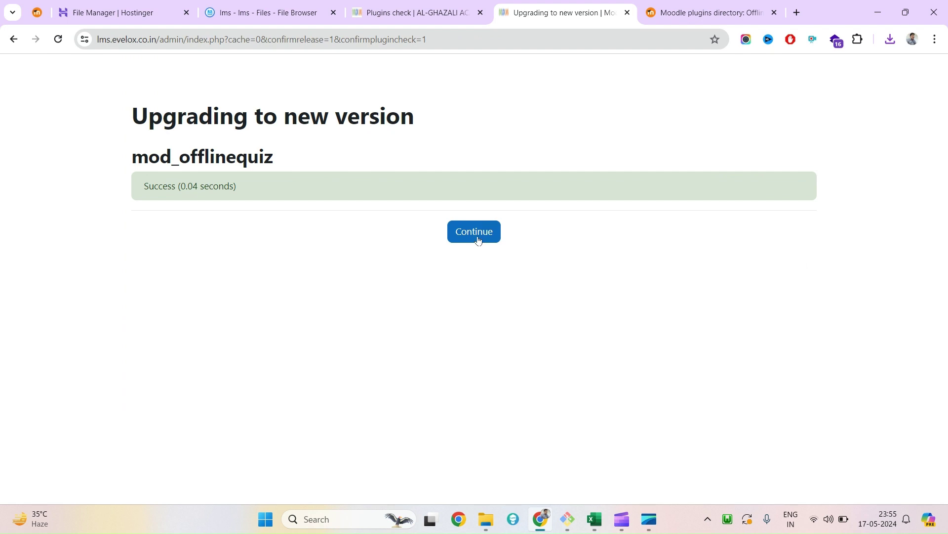
{"action": "left_click", "coordinate": [478, 240]}
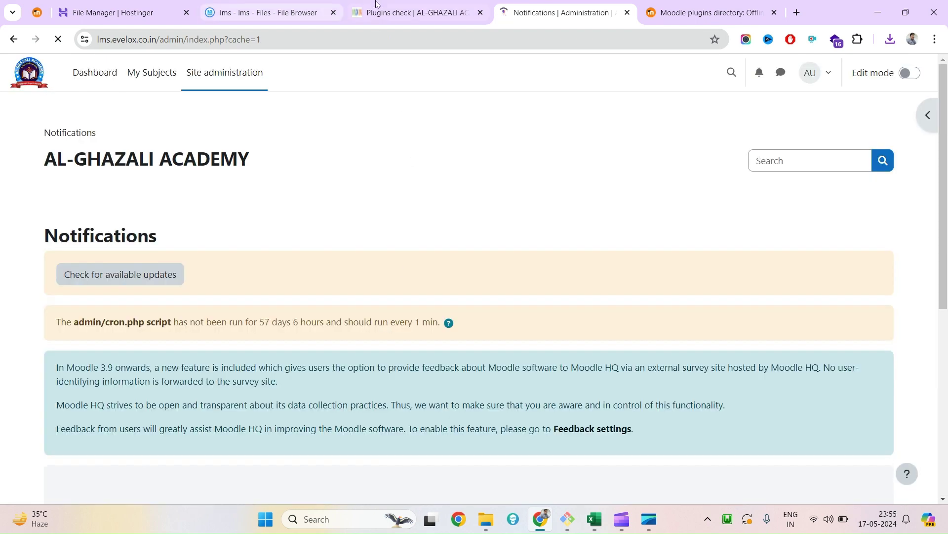
Review the missing quiz access rule, block, text filter and other plugins in the saved Plugins check page.
{"action": "left_click", "coordinate": [377, 4]}
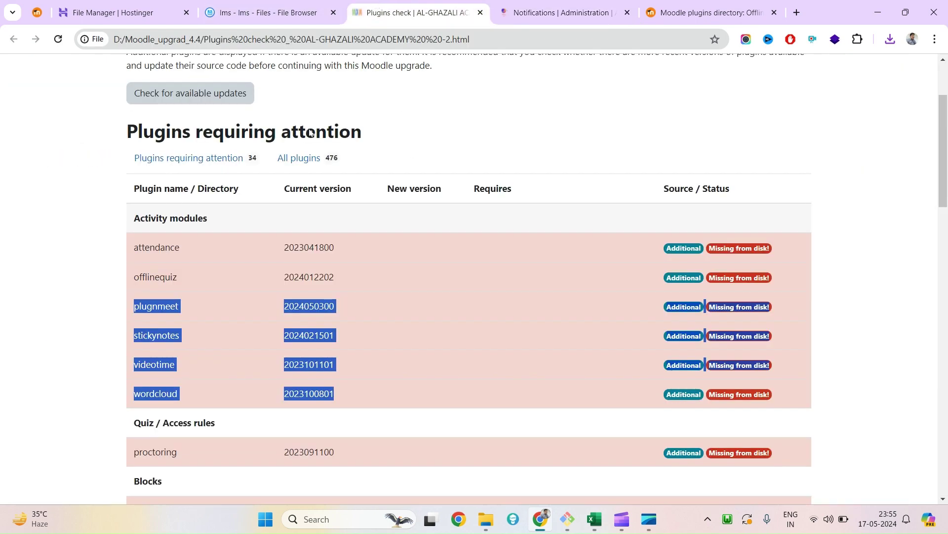
{"action": "scroll", "coordinate": [251, 368], "scroll_direction": "down", "scroll_amount": 3}
{"action": "left_click_drag", "start_coordinate": [135, 237], "coordinate": [195, 233]}
{"action": "double_click", "coordinate": [143, 267]}
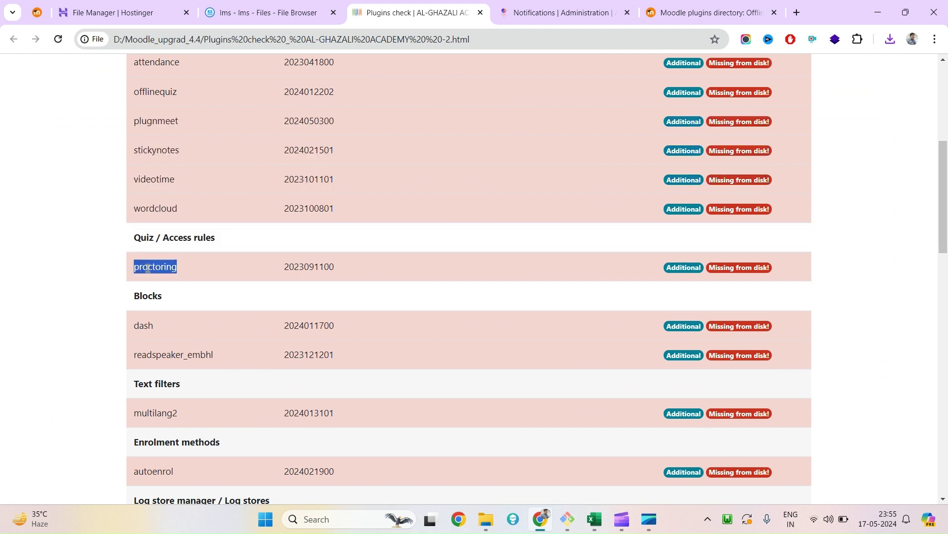
{"action": "double_click", "coordinate": [150, 326]}
{"action": "left_click_drag", "start_coordinate": [150, 326], "coordinate": [183, 350]}
{"action": "left_click", "coordinate": [214, 359]}
{"action": "double_click", "coordinate": [180, 359]}
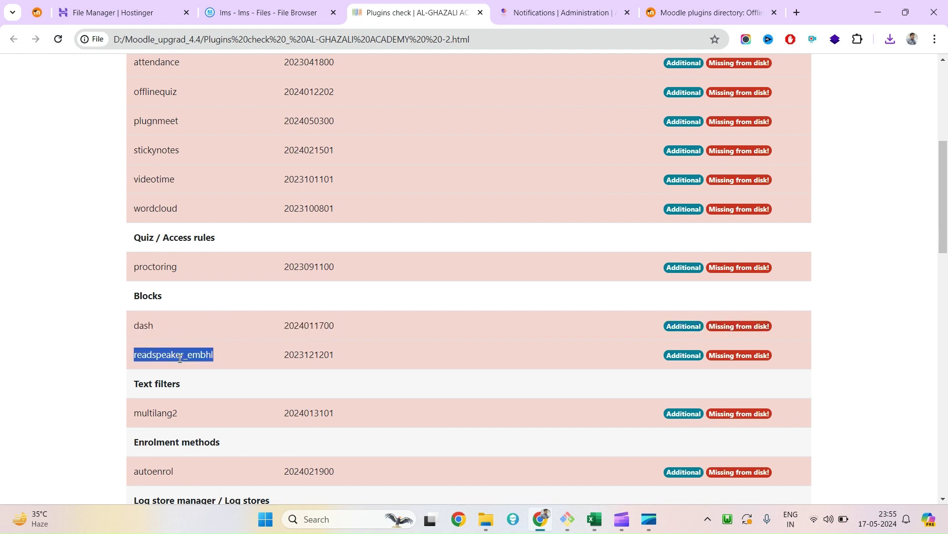
{"action": "left_click_drag", "start_coordinate": [333, 366], "coordinate": [141, 299]}
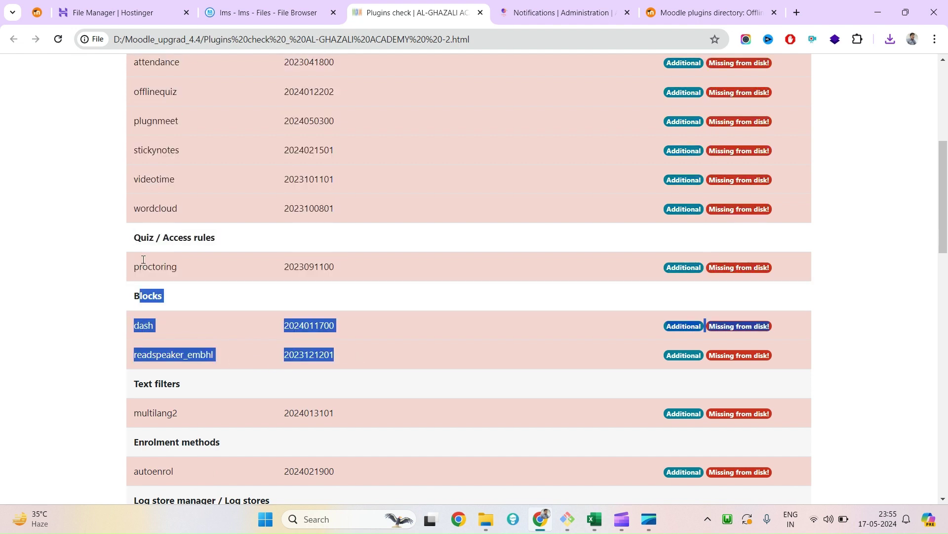
{"action": "scroll", "coordinate": [186, 379], "scroll_direction": "down", "scroll_amount": 2}
{"action": "double_click", "coordinate": [169, 294]}
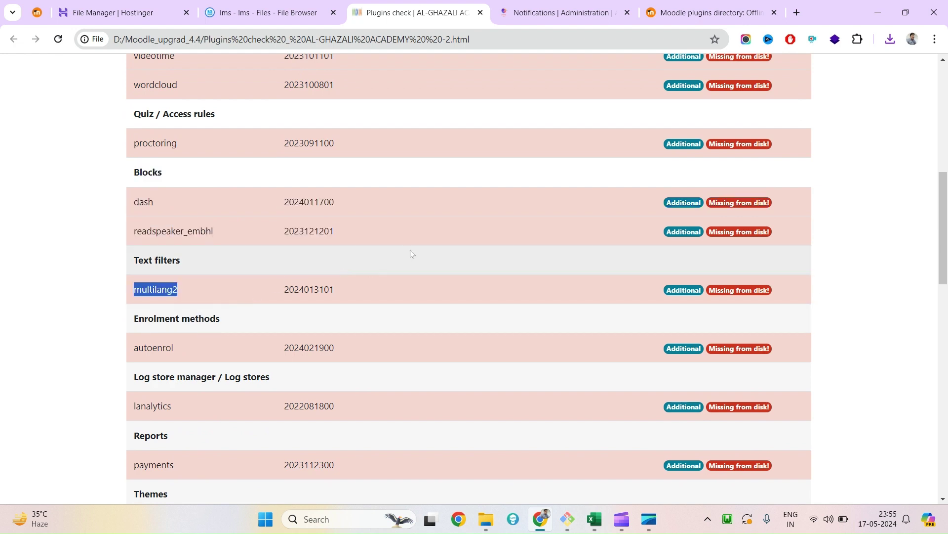
{"action": "scroll", "coordinate": [312, 288], "scroll_direction": "down", "scroll_amount": 1}
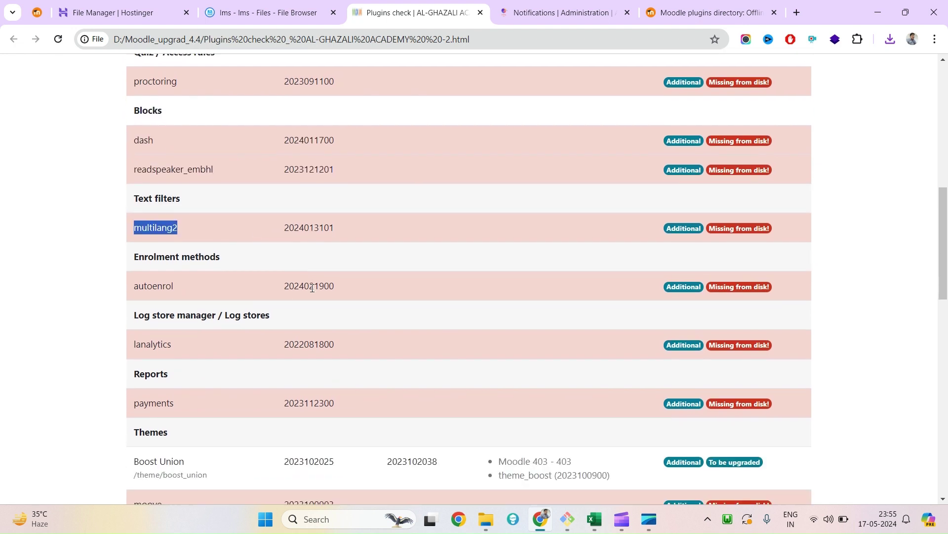
Search the web for "mlang2 plugin" and open the Multi-Language Content (v2) page in the Moodle plugins directory.
{"action": "left_click", "coordinate": [553, 13]}
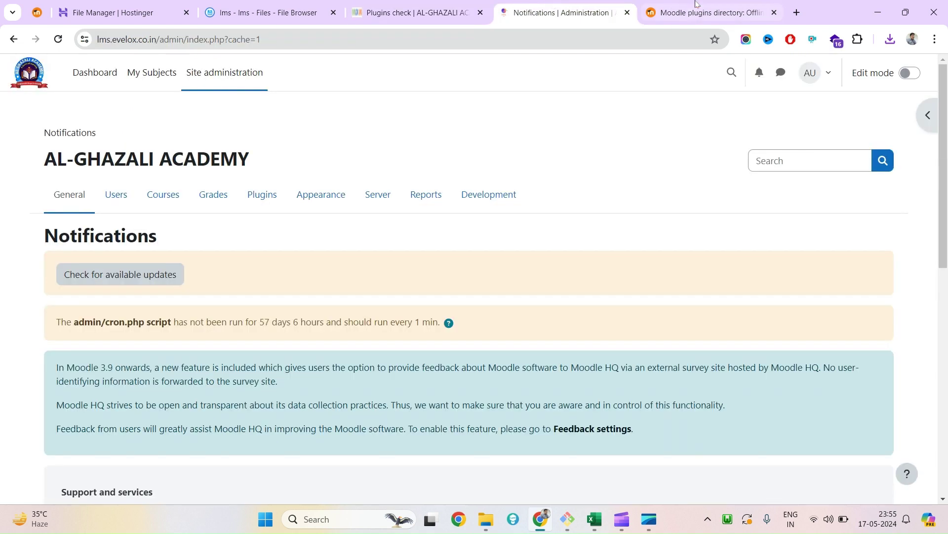
{"action": "left_click", "coordinate": [694, 12]}
{"action": "left_click", "coordinate": [394, 34]}
{"action": "type", "text": "m"}
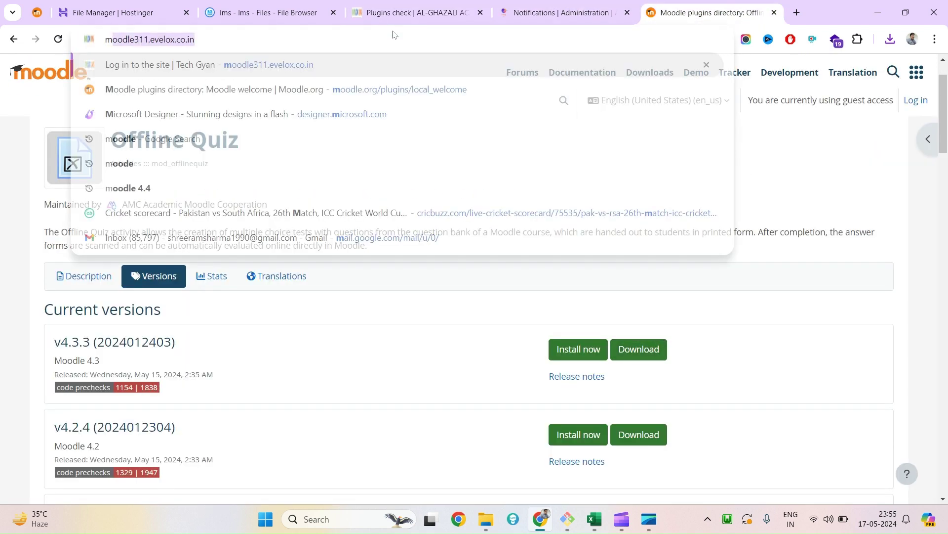
{"action": "type", "text": "lang2 plugin"}
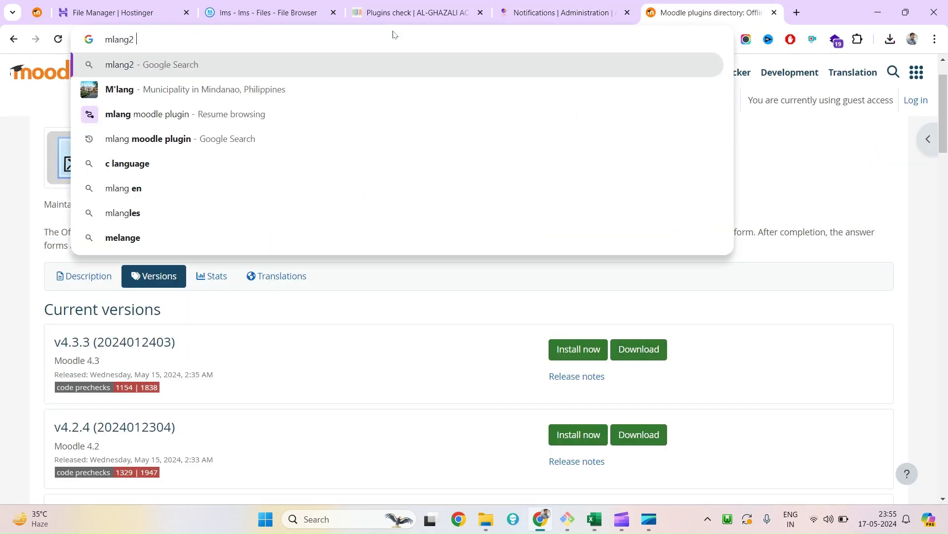
{"action": "key", "text": "Return"}
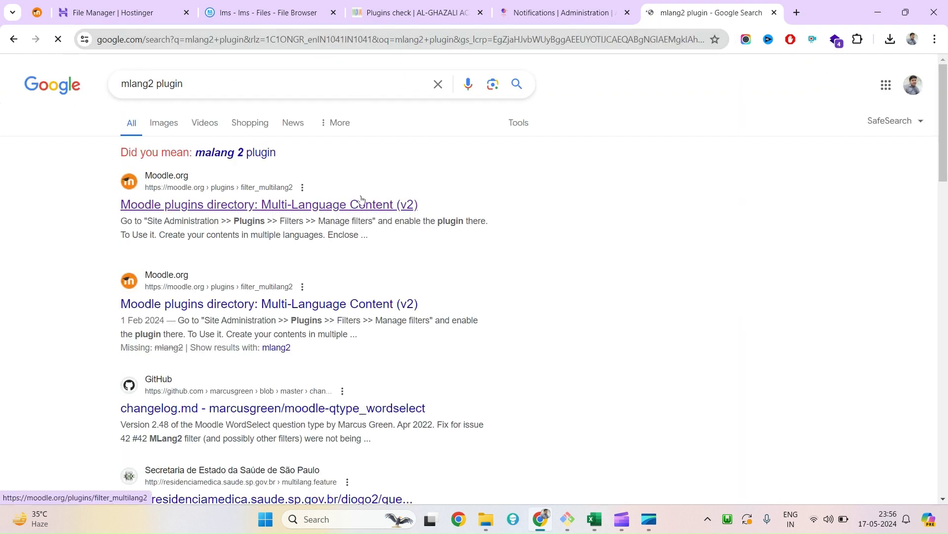
Return to the Moodle site's administration and open the plugin installer.
{"action": "left_click", "coordinate": [435, 12]}
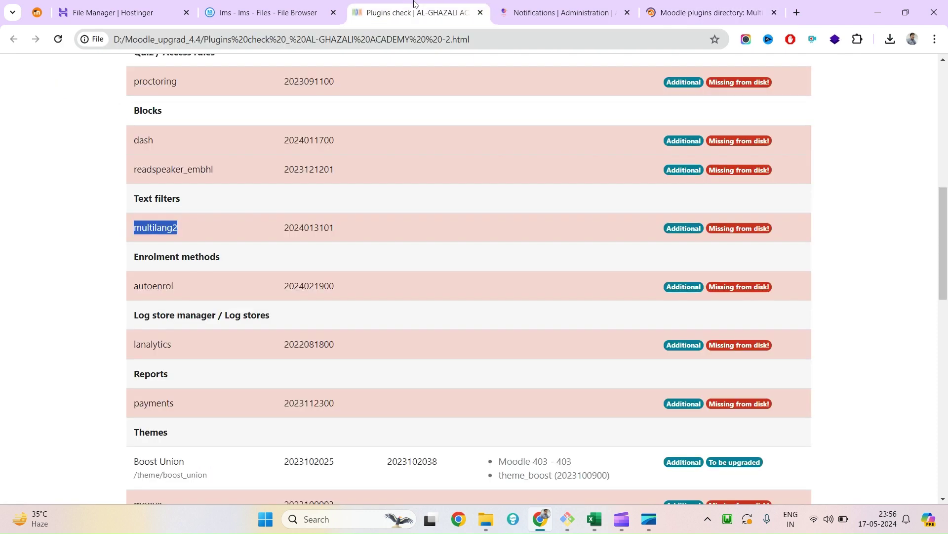
{"action": "left_click", "coordinate": [542, 4]}
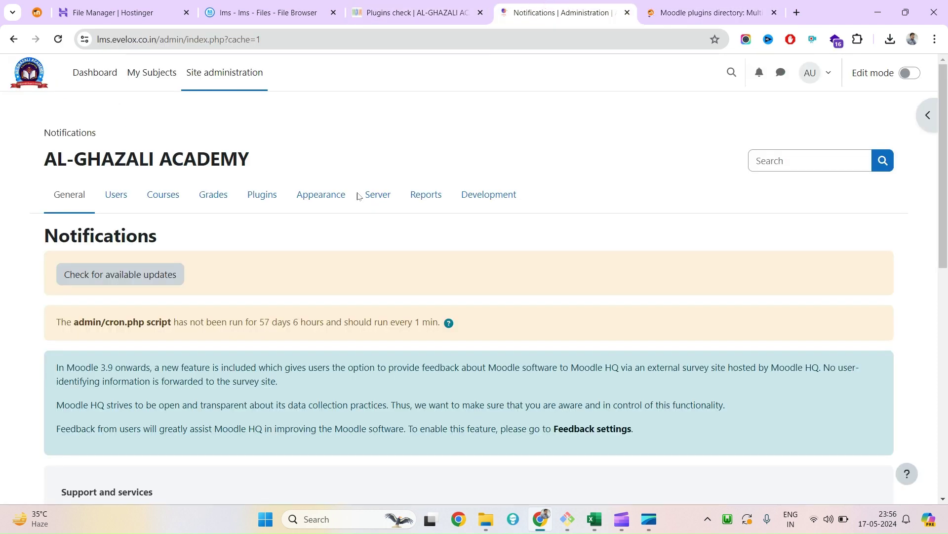
{"action": "left_click", "coordinate": [269, 206]}
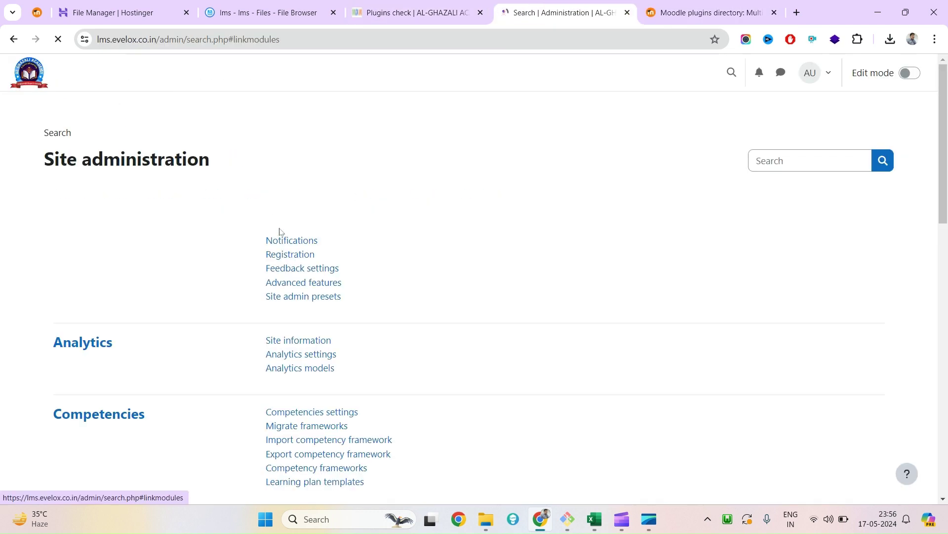
{"action": "left_click", "coordinate": [301, 241]}
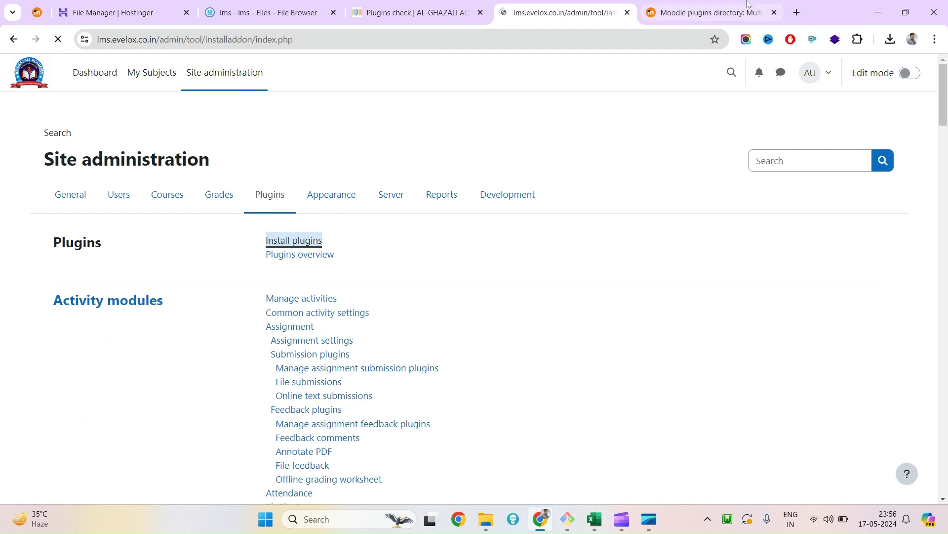
{"action": "key", "text": "ctrl+Tab"}
{"action": "left_click", "coordinate": [152, 375]}
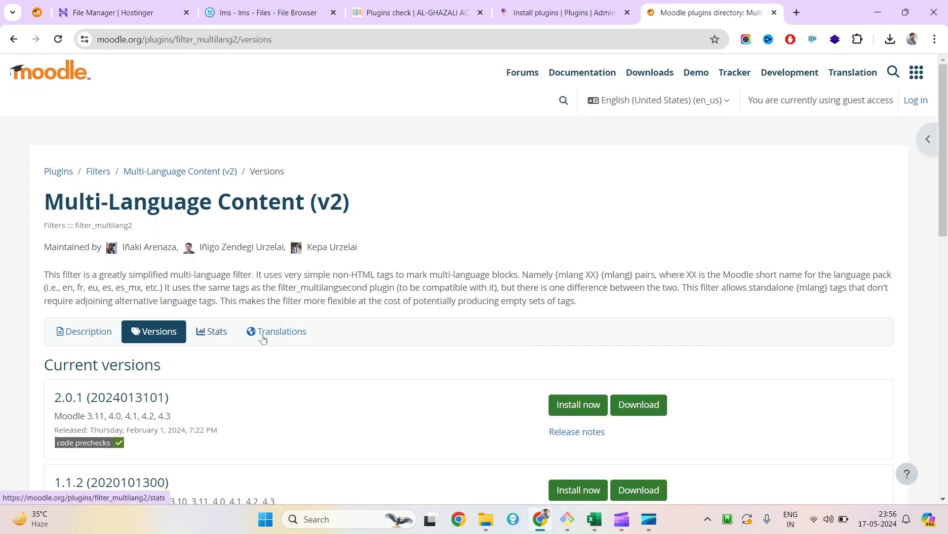
{"action": "scroll", "coordinate": [439, 384], "scroll_direction": "down", "scroll_amount": 3}
{"action": "left_click", "coordinate": [623, 272]}
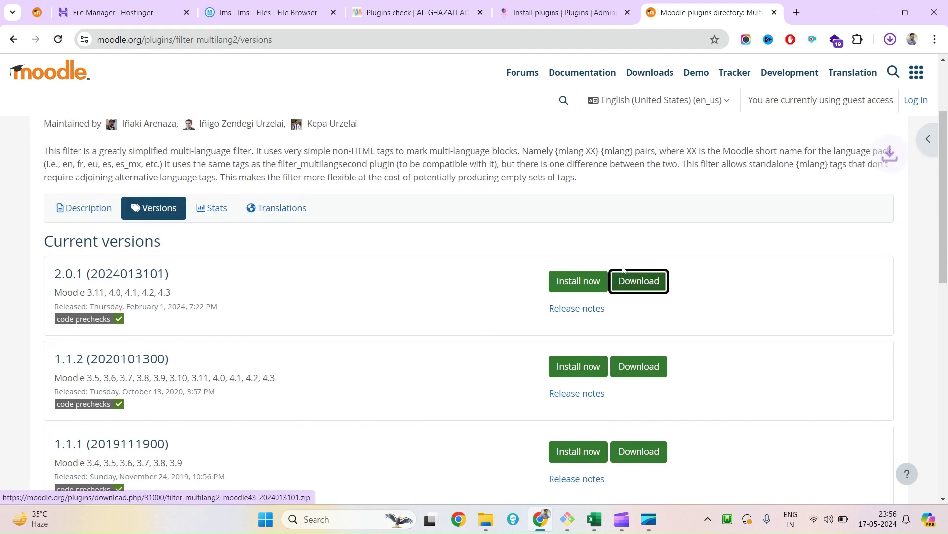
Upload the downloaded filter_multilang2_moodle43_2024013101.zip as the ZIP package in the site's plugin installer.
{"action": "left_click", "coordinate": [563, 12]}
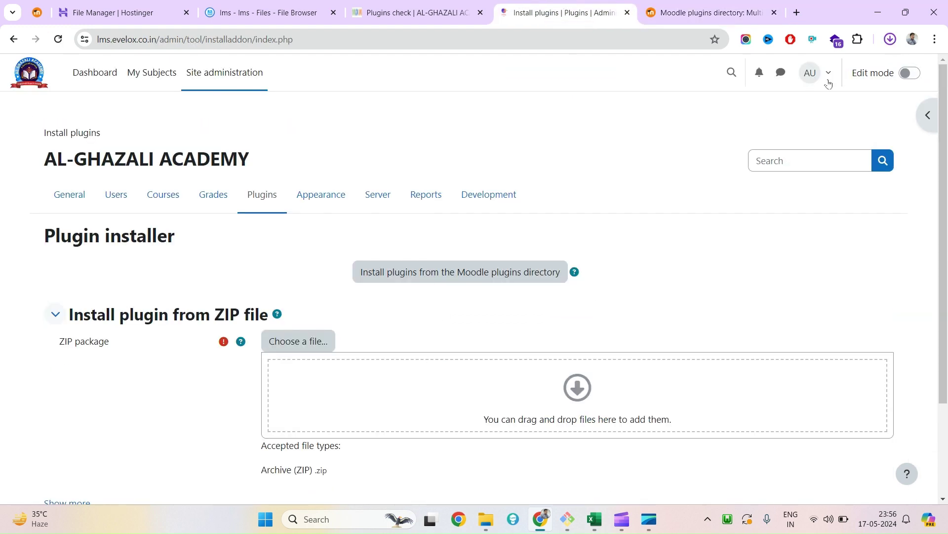
{"action": "left_click", "coordinate": [890, 40]}
{"action": "left_click", "coordinate": [794, 94]}
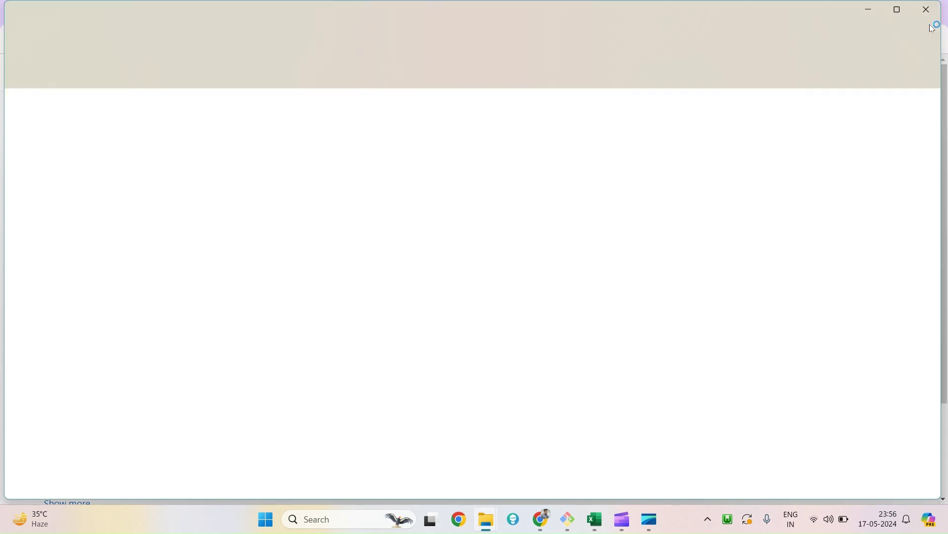
{"action": "left_click", "coordinate": [928, 16]}
{"action": "left_click", "coordinate": [890, 40]}
{"action": "left_click_drag", "start_coordinate": [794, 98], "coordinate": [444, 413]}
Install the plugin from the uploaded multilang2 ZIP file and continue past its validation and the server checks.
{"action": "scroll", "coordinate": [444, 413], "scroll_direction": "down", "scroll_amount": 2}
{"action": "left_click", "coordinate": [364, 404]}
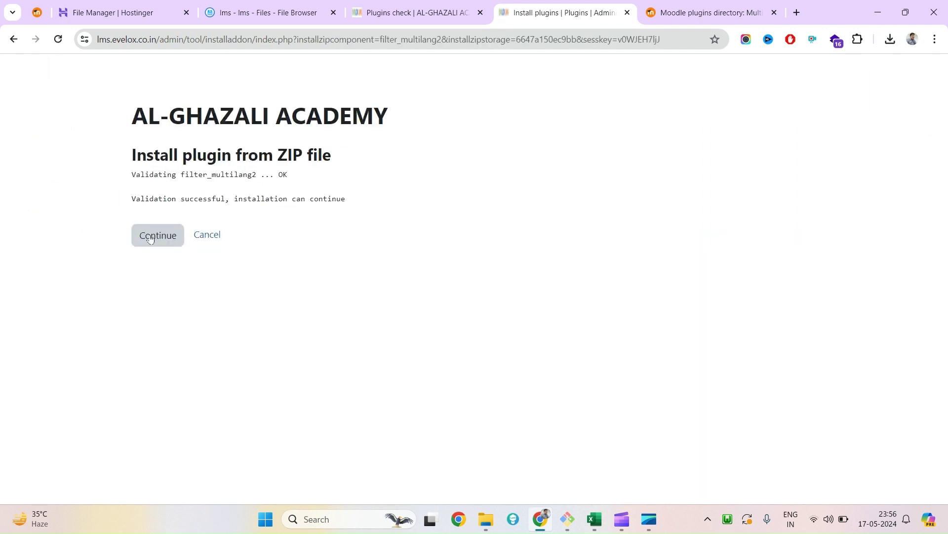
{"action": "left_click", "coordinate": [170, 239]}
{"action": "left_click", "coordinate": [445, 4]}
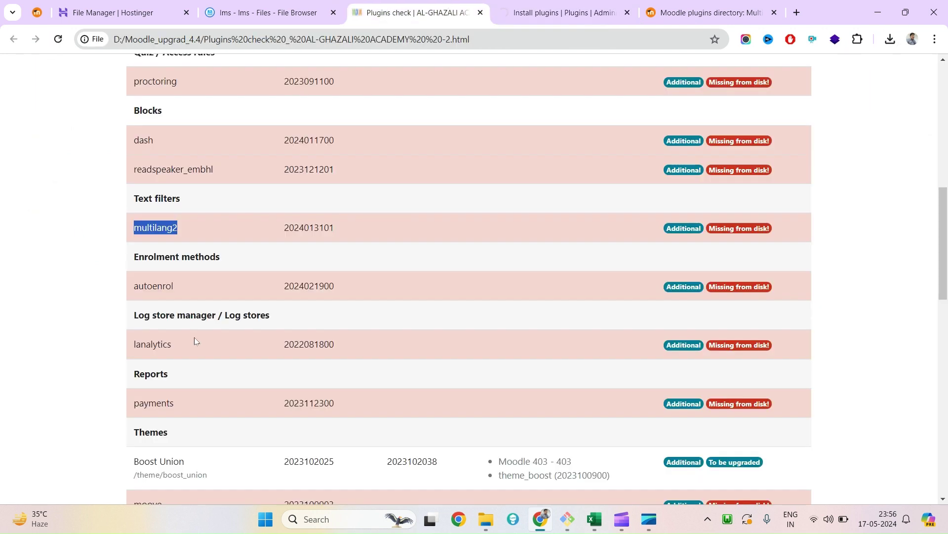
{"action": "left_click", "coordinate": [141, 202]}
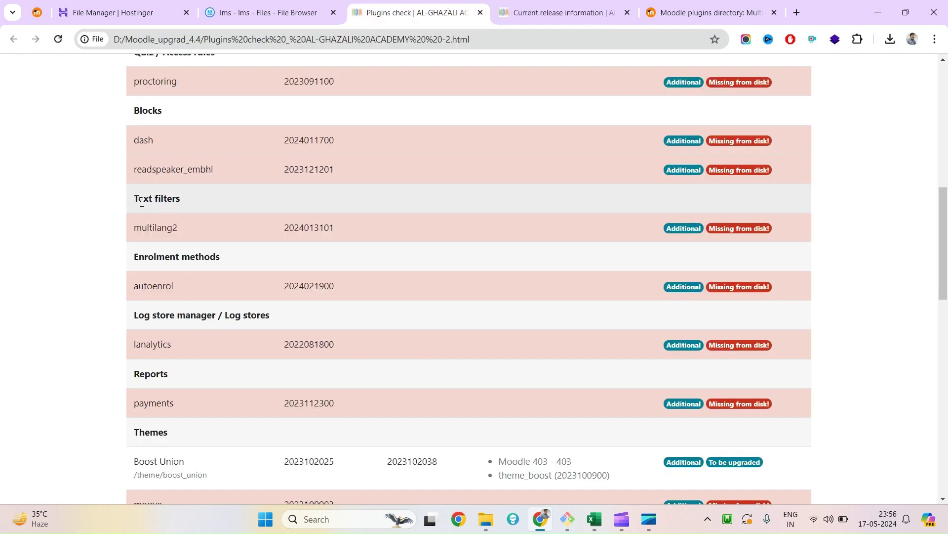
{"action": "left_click_drag", "start_coordinate": [142, 202], "coordinate": [169, 225]}
{"action": "left_click", "coordinate": [497, 4]}
{"action": "scroll", "coordinate": [466, 332], "scroll_direction": "down", "scroll_amount": 12}
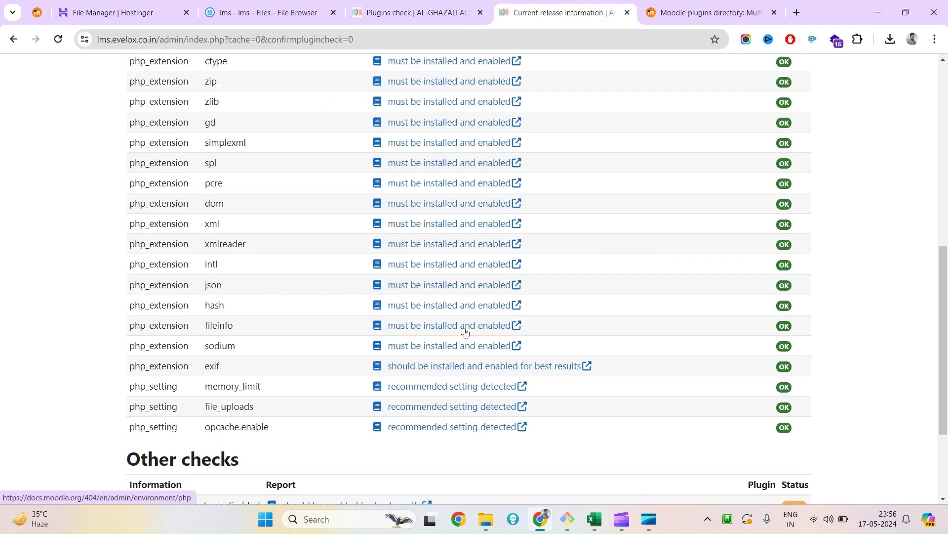
{"action": "left_click", "coordinate": [458, 480]}
Review the missing enrolment, log store, report, theme and local plugins in the saved Plugins check page.
{"action": "left_click", "coordinate": [386, 5]}
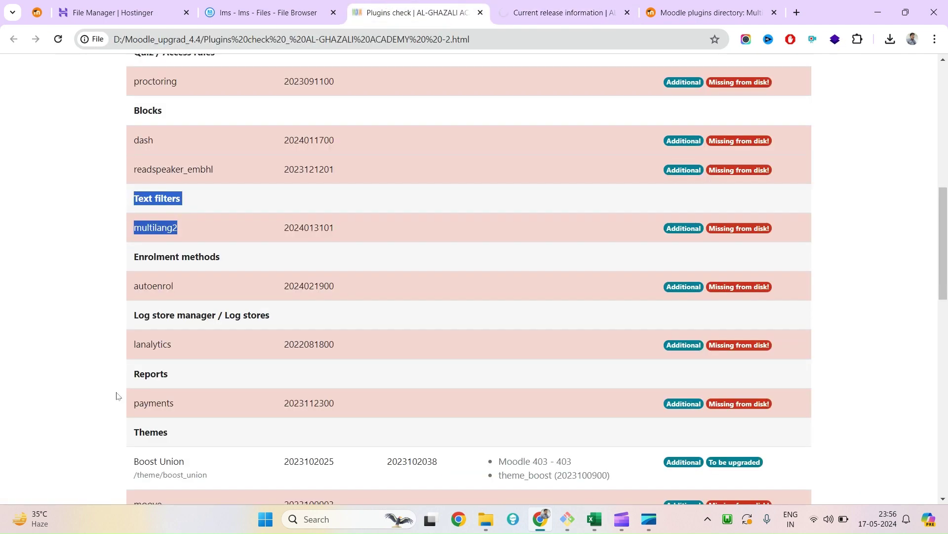
{"action": "scroll", "coordinate": [164, 365], "scroll_direction": "down", "scroll_amount": 4}
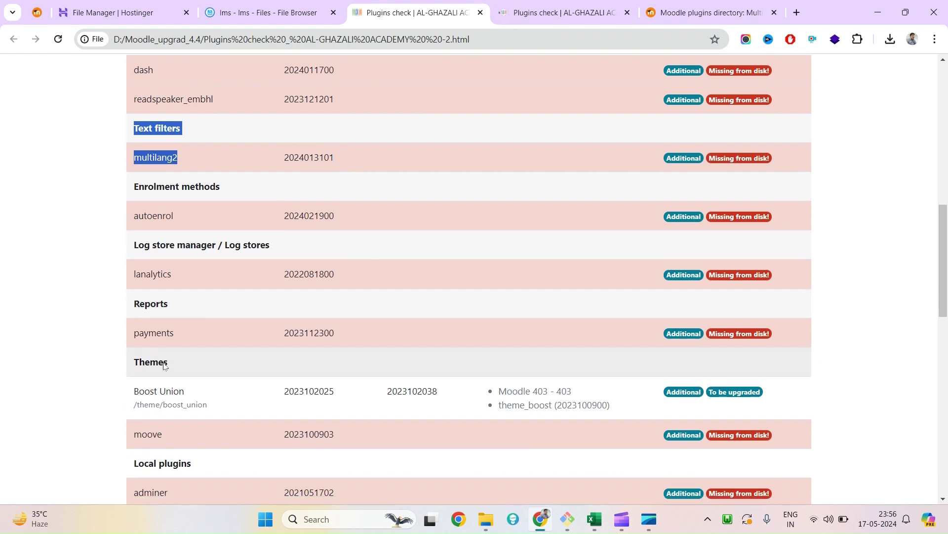
{"action": "scroll", "coordinate": [163, 365], "scroll_direction": "down", "scroll_amount": 1}
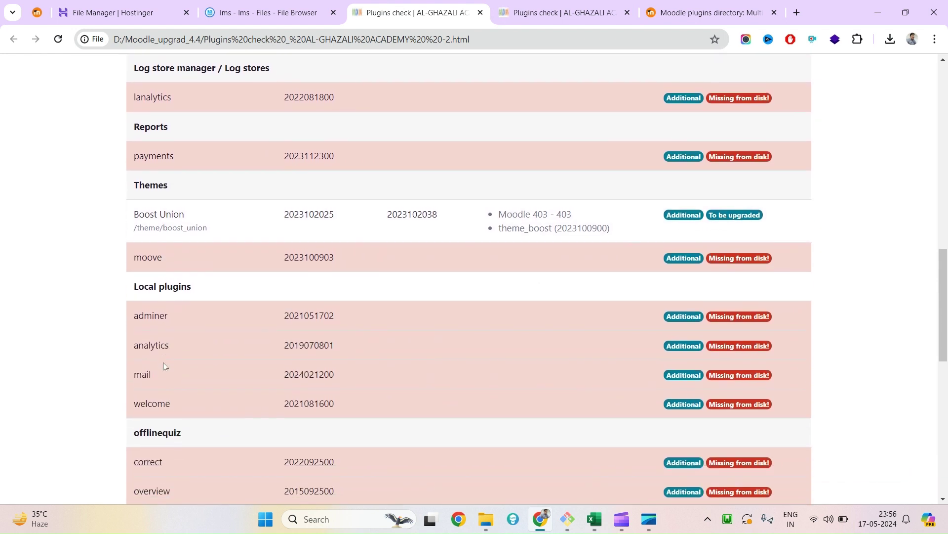
{"action": "scroll", "coordinate": [163, 366], "scroll_direction": "down", "scroll_amount": 2}
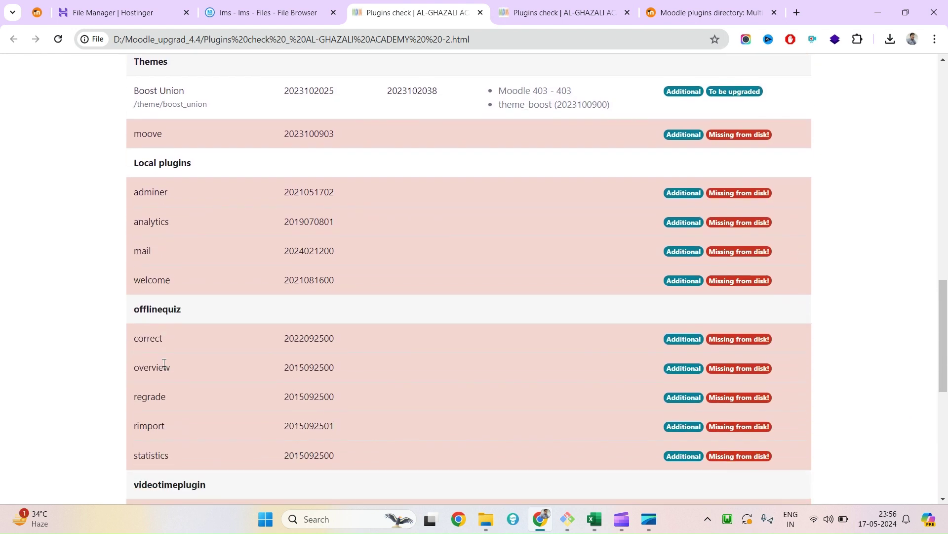
{"action": "scroll", "coordinate": [164, 363], "scroll_direction": "down", "scroll_amount": 1}
{"action": "scroll", "coordinate": [164, 366], "scroll_direction": "up", "scroll_amount": 5}
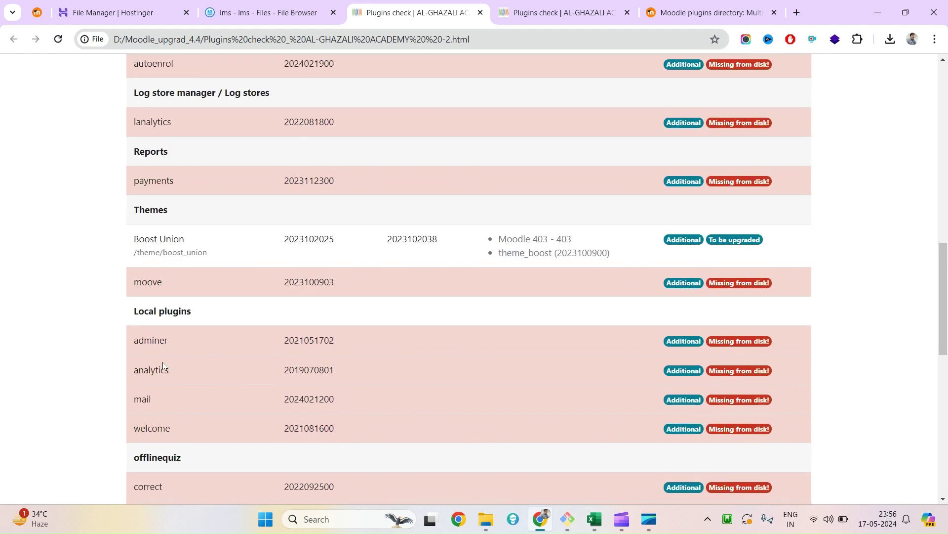
{"action": "scroll", "coordinate": [164, 366], "scroll_direction": "up", "scroll_amount": 4}
{"action": "scroll", "coordinate": [164, 365], "scroll_direction": "down", "scroll_amount": 2}
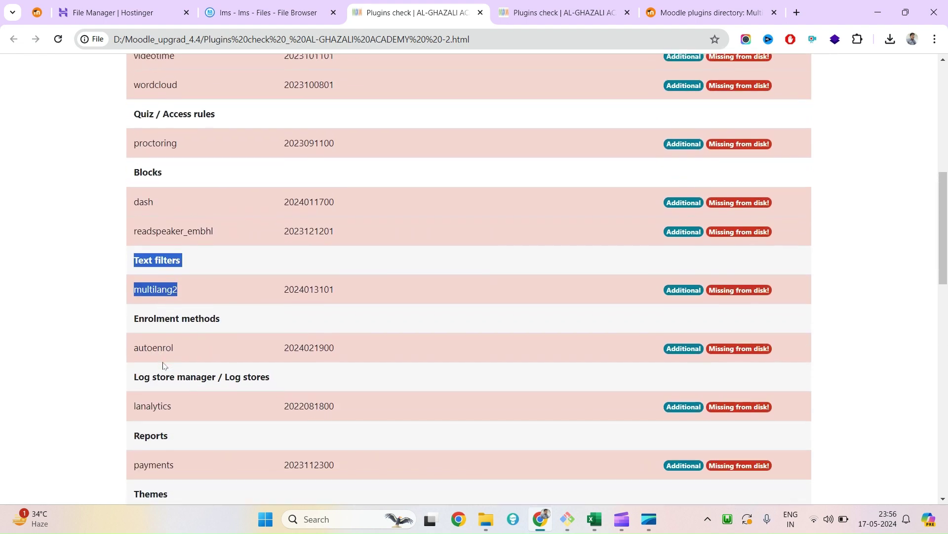
{"action": "double_click", "coordinate": [153, 290]}
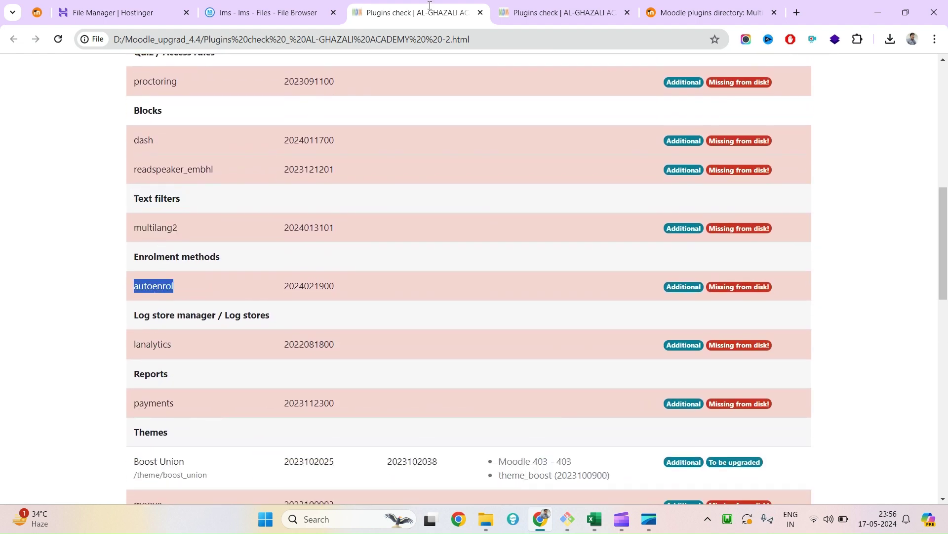
Upgrade the Moodle database to install filter_multilang2 and proceed to the site notifications.
{"action": "left_click", "coordinate": [610, 4]}
{"action": "scroll", "coordinate": [247, 317], "scroll_direction": "down", "scroll_amount": 20}
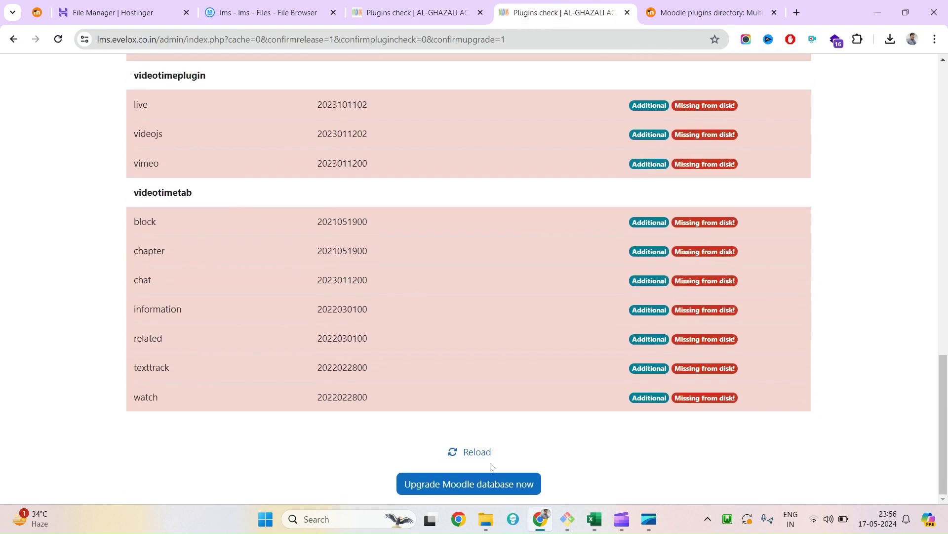
{"action": "left_click", "coordinate": [470, 484]}
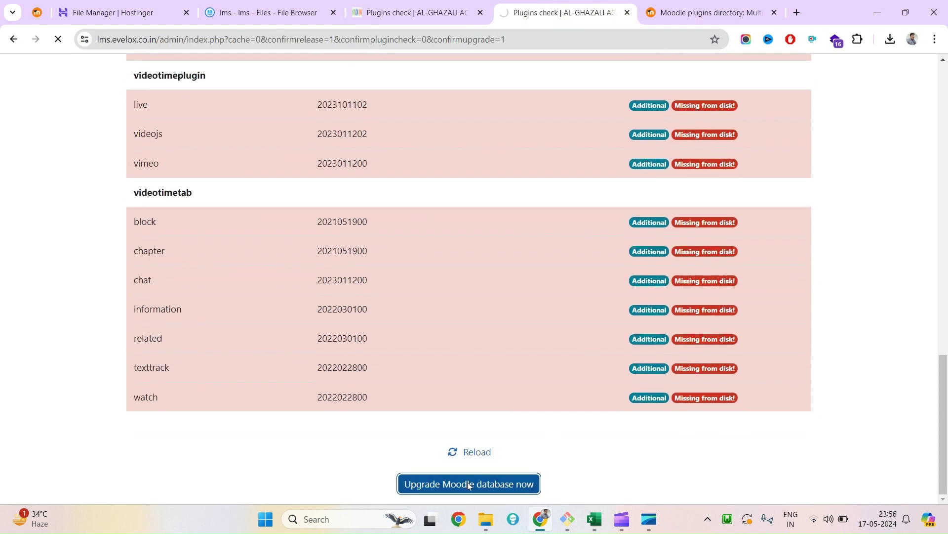
{"action": "scroll", "coordinate": [443, 360], "scroll_direction": "up", "scroll_amount": 5}
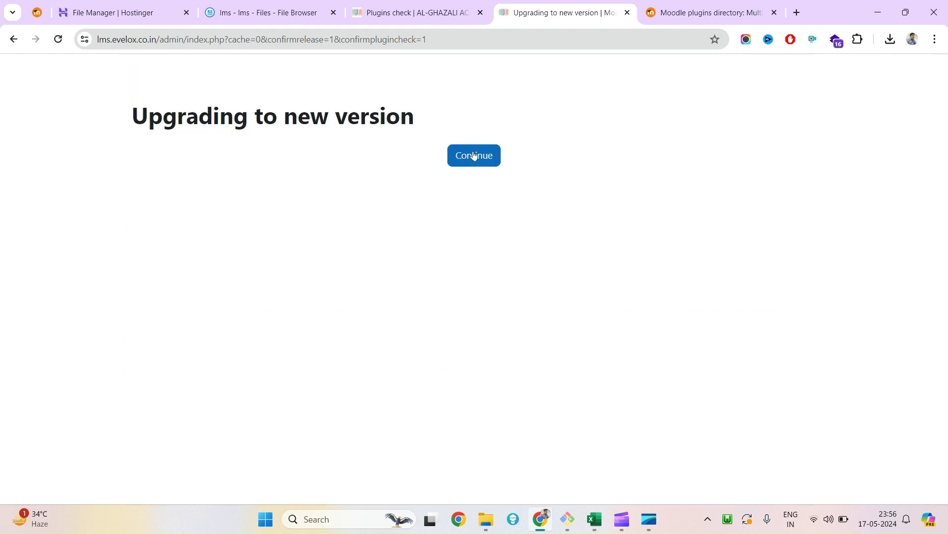
{"action": "left_click", "coordinate": [476, 155]}
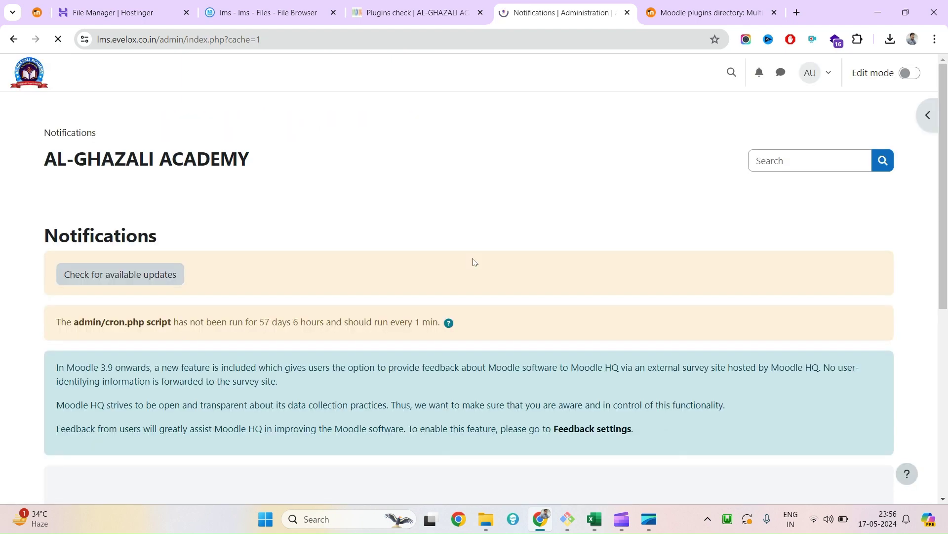
Search the web for "autoenrol moodel plugin" and open the AutoEnrol page in the Moodle plugins directory.
{"action": "key", "text": "ctrl+Tab"}
{"action": "left_click", "coordinate": [399, 39]}
{"action": "type", "text": "autoenrol"}
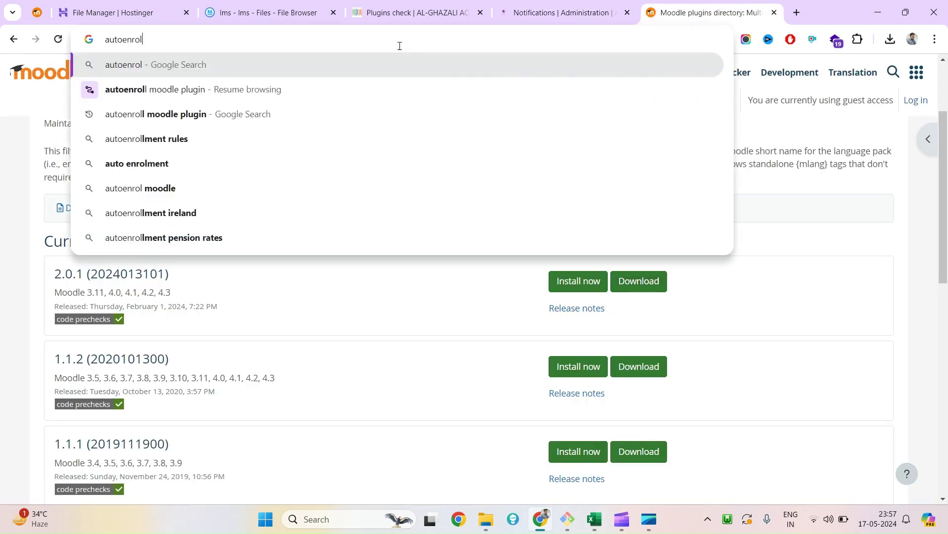
{"action": "type", "text": " moodel plugin"}
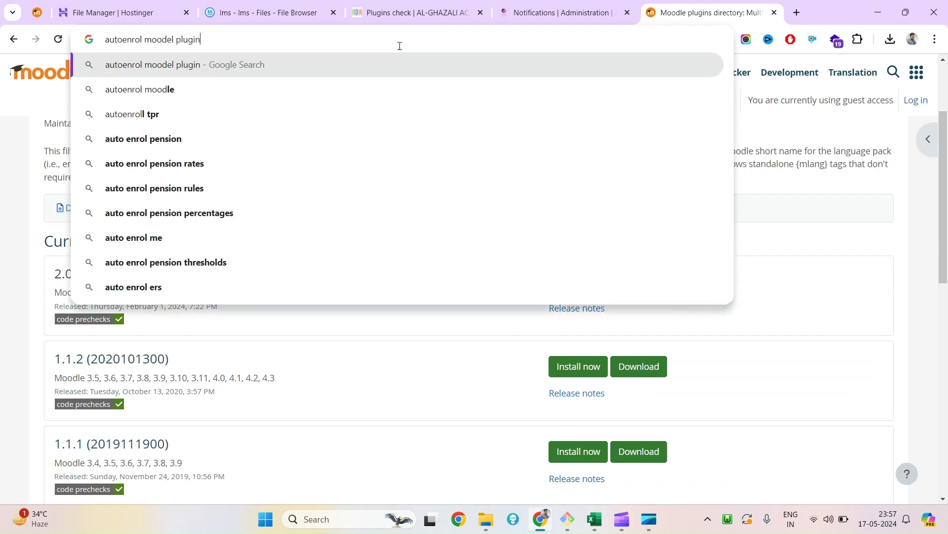
{"action": "key", "text": "Return"}
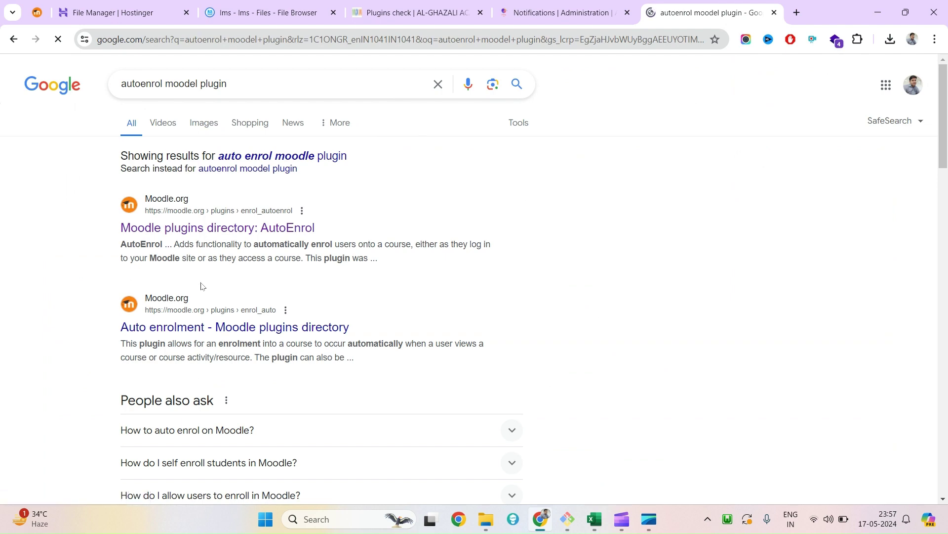
{"action": "left_click", "coordinate": [590, 10]}
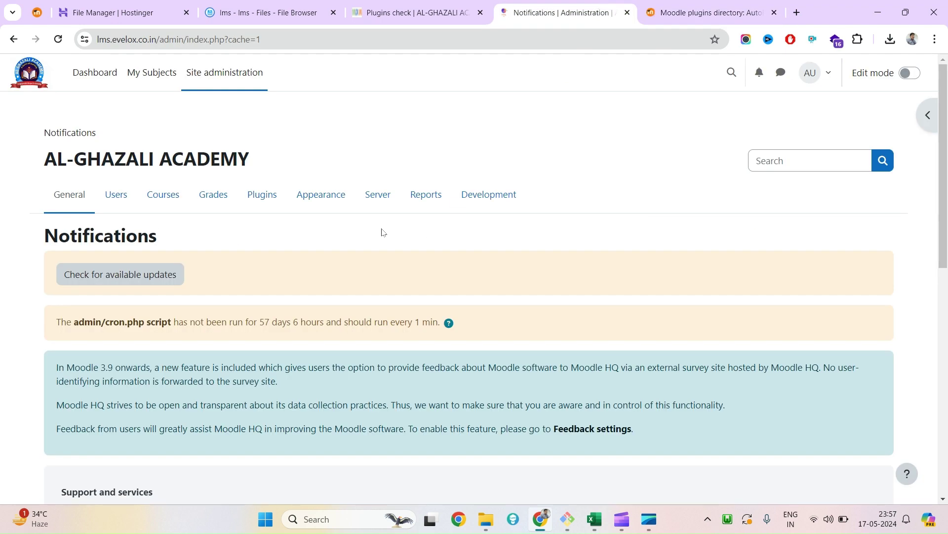
{"action": "left_click", "coordinate": [262, 199]}
{"action": "key", "text": "ctrl+Tab"}
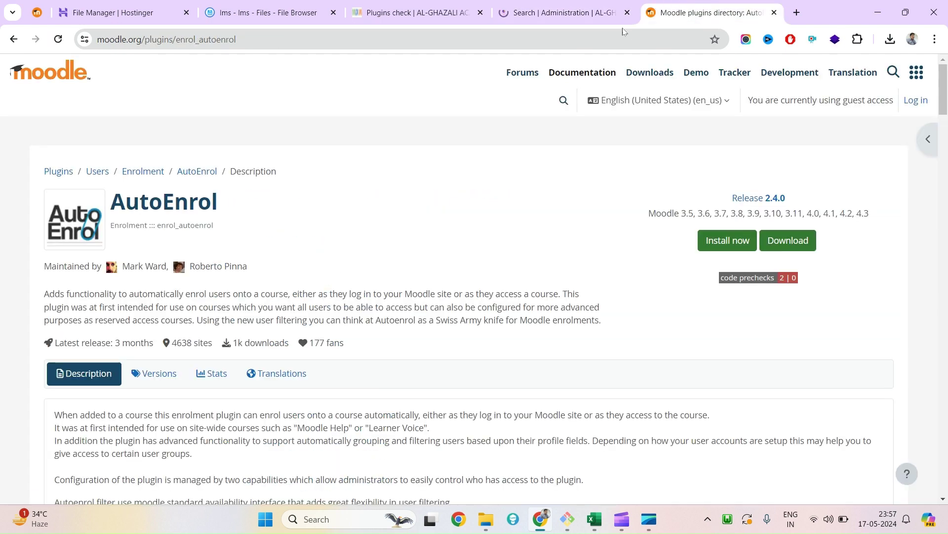
{"action": "left_click", "coordinate": [154, 373]}
{"action": "scroll", "coordinate": [430, 341], "scroll_direction": "down", "scroll_amount": 1}
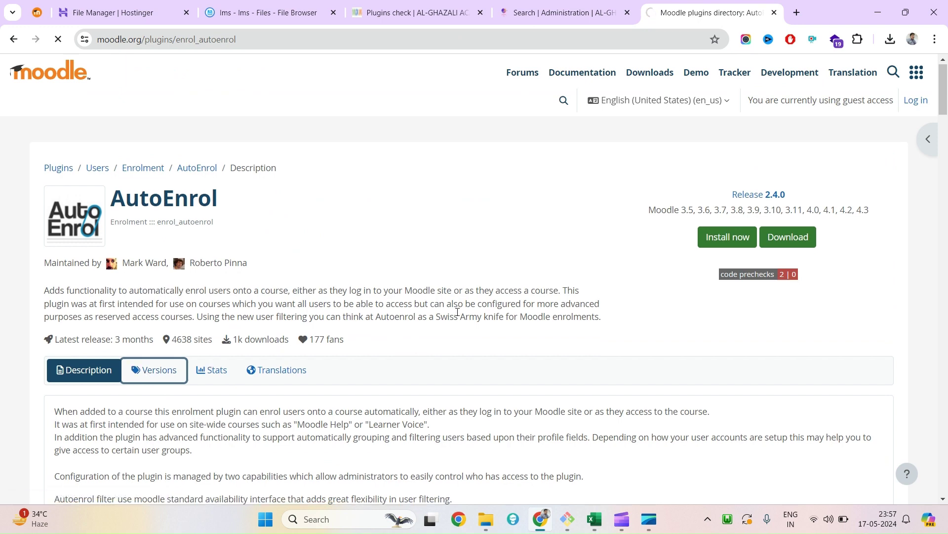
{"action": "scroll", "coordinate": [369, 284], "scroll_direction": "down", "scroll_amount": 4}
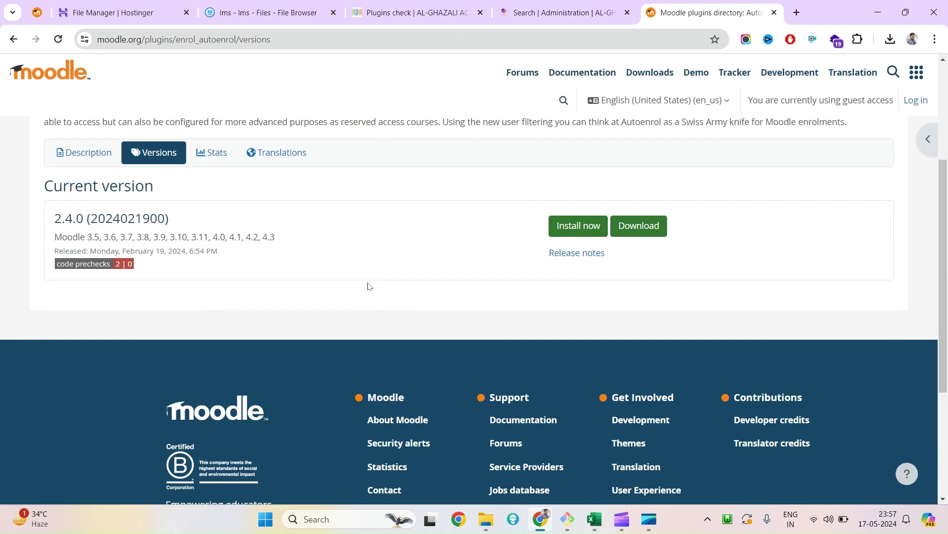
{"action": "left_click", "coordinate": [648, 228]}
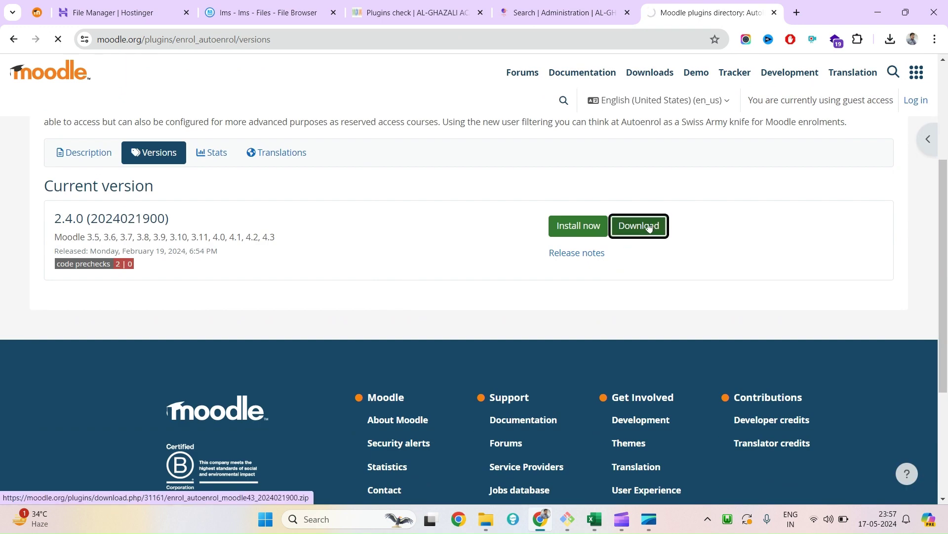
Install enrol_autoenrol_moodle43_2024021900.zip through the site's plugin installer and continue past its validation.
{"action": "left_click", "coordinate": [584, 18]}
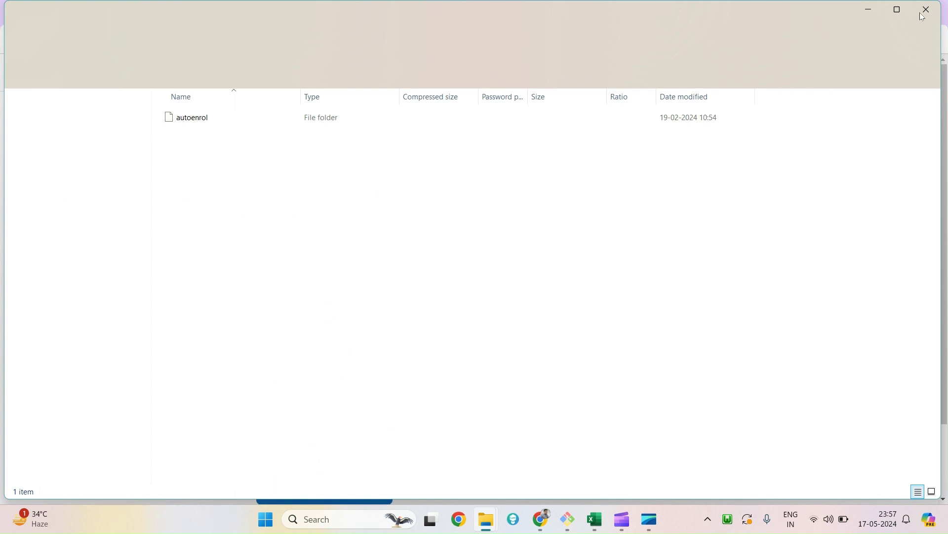
{"action": "left_click", "coordinate": [927, 9]}
{"action": "left_click", "coordinate": [889, 40]}
{"action": "left_click_drag", "start_coordinate": [807, 97], "coordinate": [381, 402]}
{"action": "scroll", "coordinate": [381, 405], "scroll_direction": "down", "scroll_amount": 2}
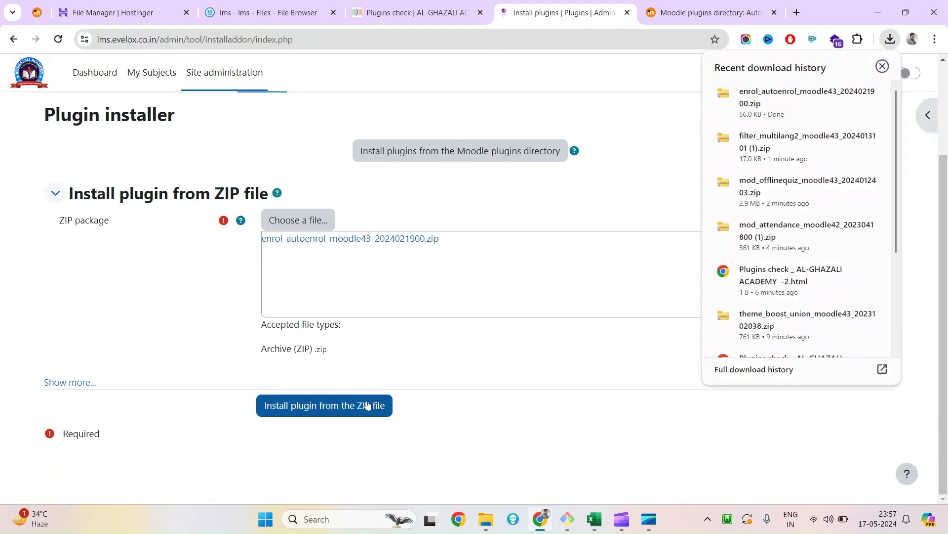
{"action": "left_click", "coordinate": [361, 404]}
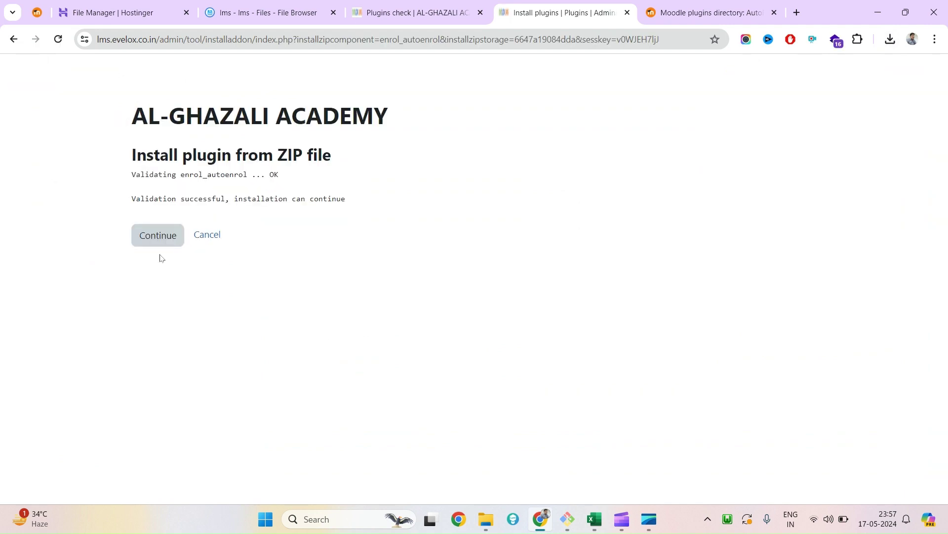
{"action": "left_click", "coordinate": [159, 238]}
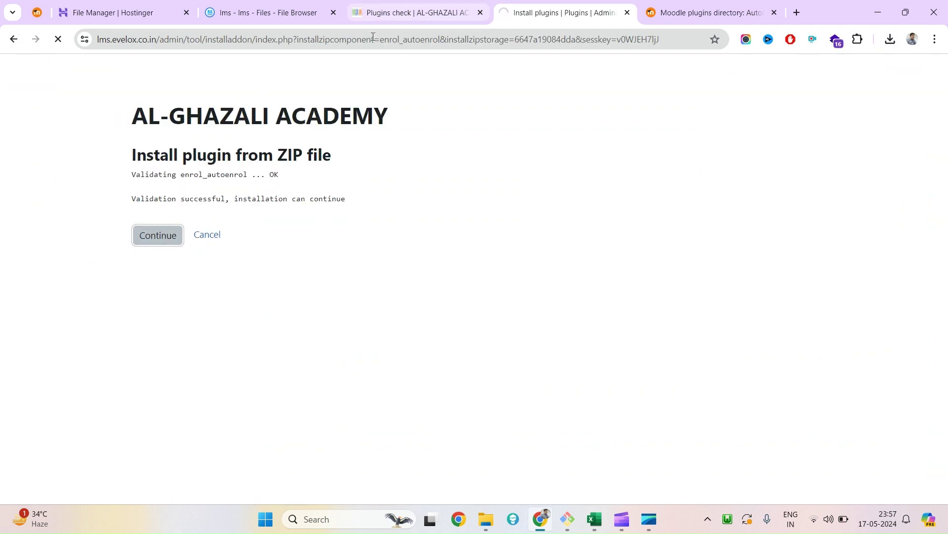
Proceed past the server checks and upgrade the Moodle database to install enrol_autoenrol, continuing to the site notifications.
{"action": "scroll", "coordinate": [484, 271], "scroll_direction": "down", "scroll_amount": 15}
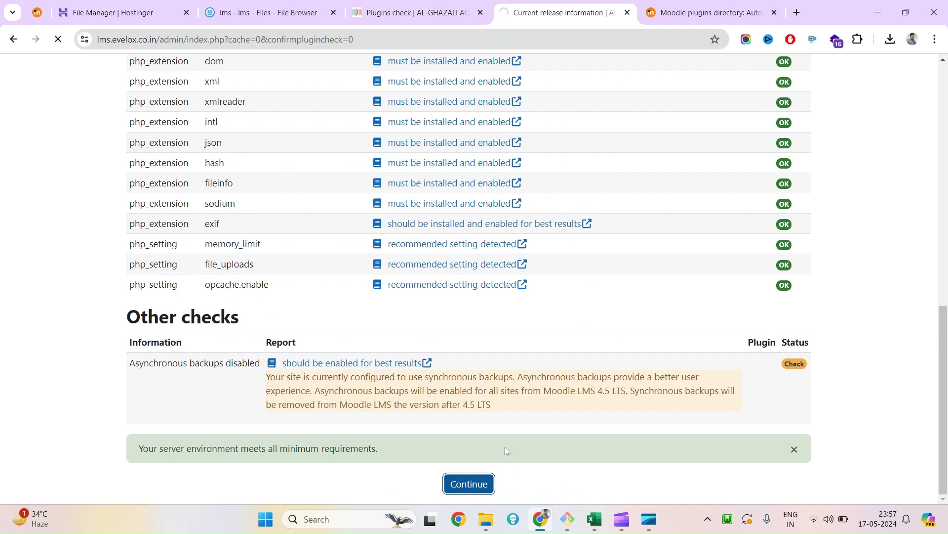
{"action": "scroll", "coordinate": [504, 435], "scroll_direction": "down", "scroll_amount": 15}
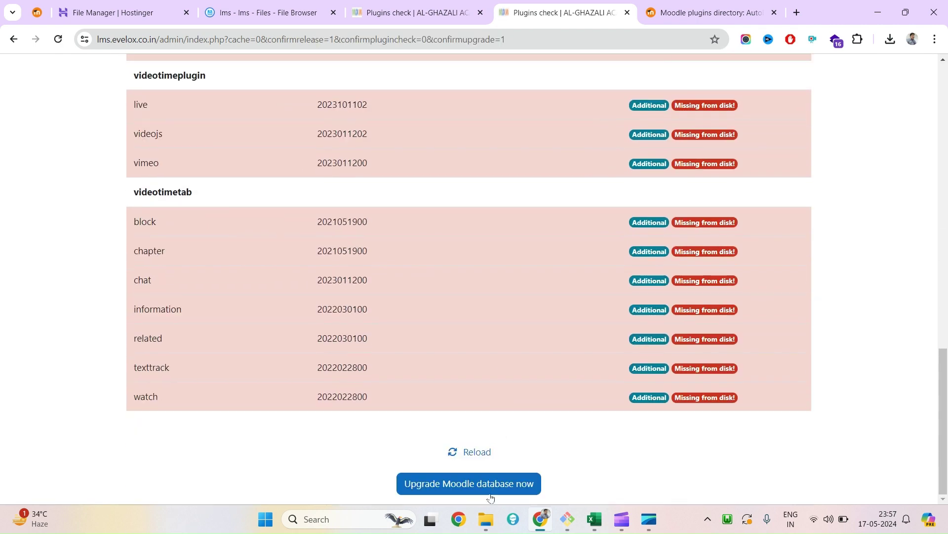
{"action": "left_click", "coordinate": [490, 488]}
{"action": "scroll", "coordinate": [541, 348], "scroll_direction": "up", "scroll_amount": 5}
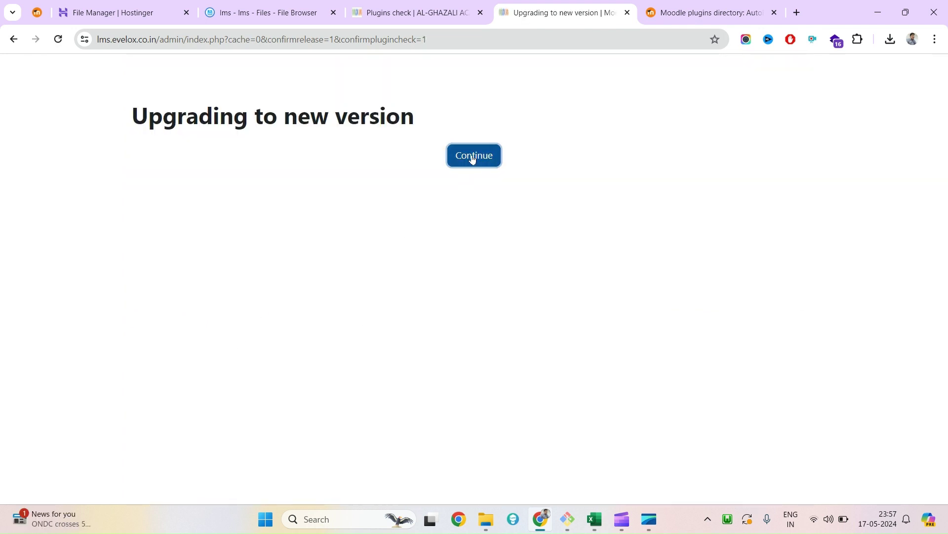
{"action": "left_click", "coordinate": [473, 157]}
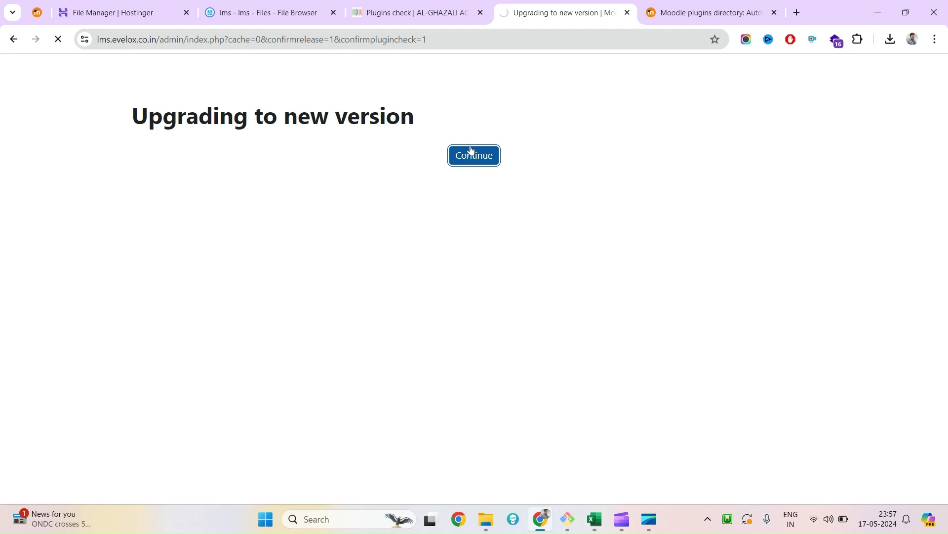
Search the web for "local adminer plugin" and open the Moodle Adminer page in the Moodle plugins directory.
{"action": "left_click", "coordinate": [716, 12]}
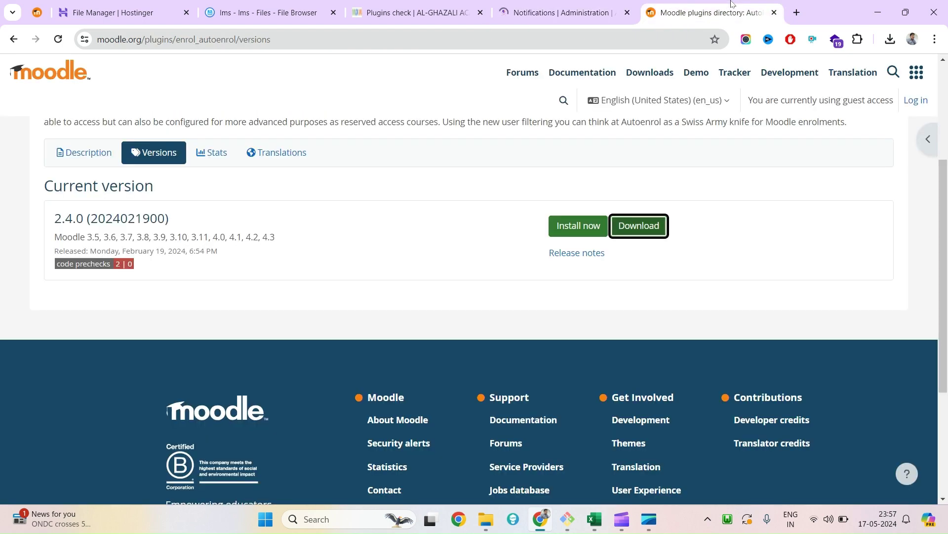
{"action": "left_click", "coordinate": [563, 12]}
{"action": "left_click", "coordinate": [711, 12]}
{"action": "left_click", "coordinate": [577, 43]}
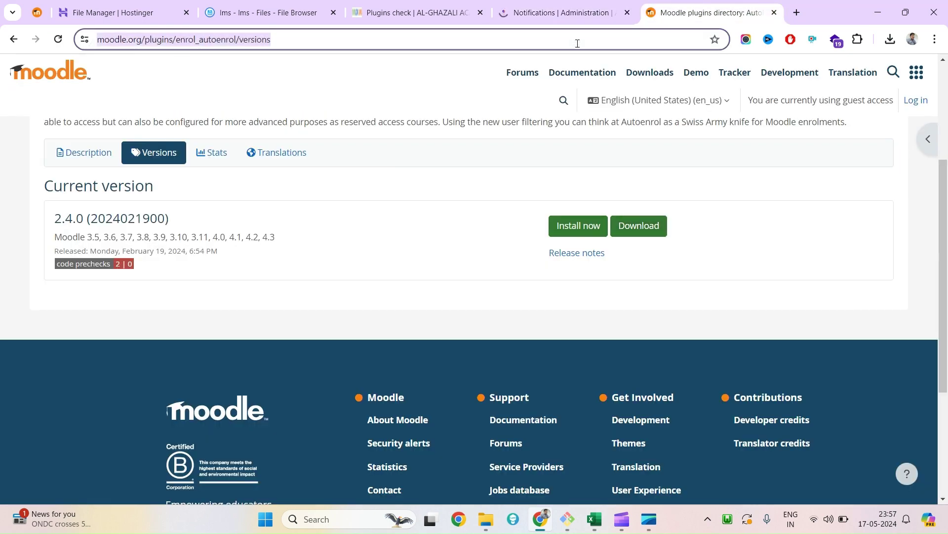
{"action": "type", "text": "local "}
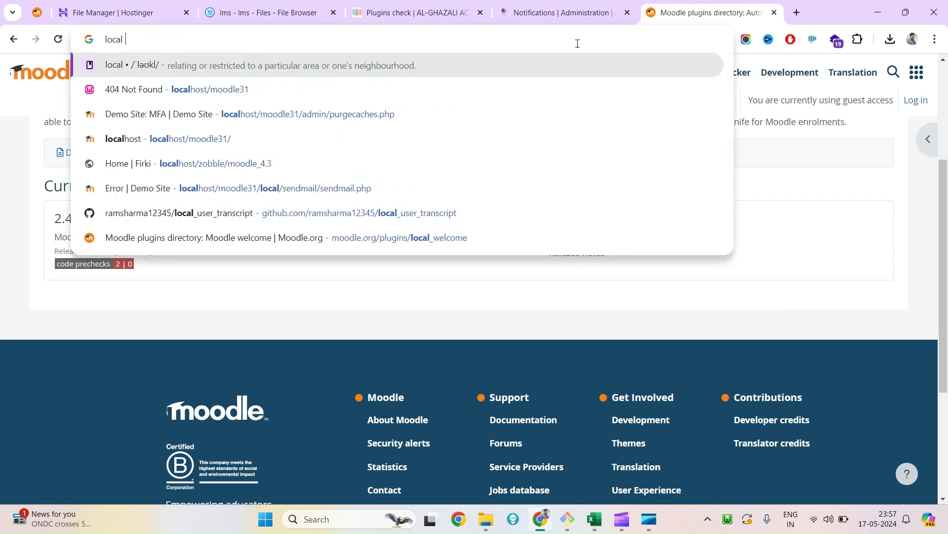
{"action": "type", "text": "adminer plugi"}
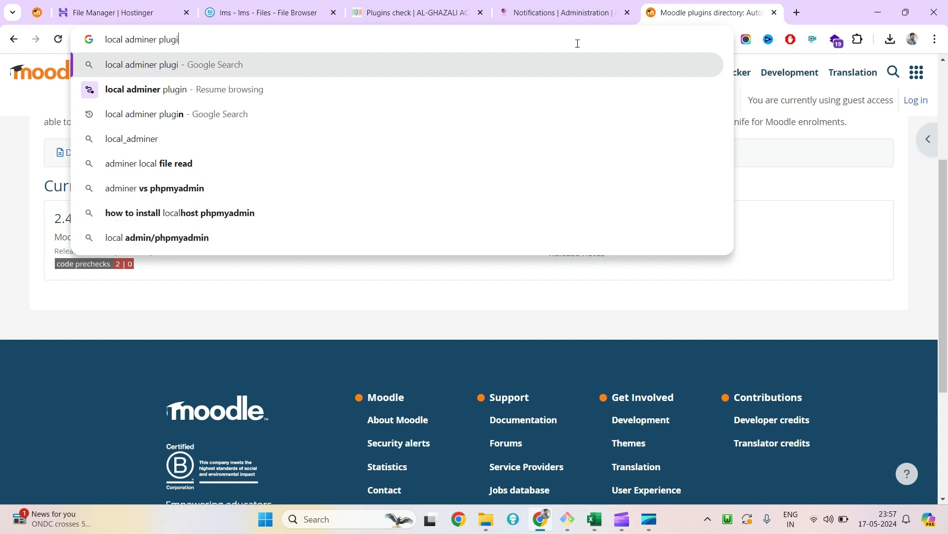
{"action": "type", "text": "n"}
{"action": "key", "text": "Return"}
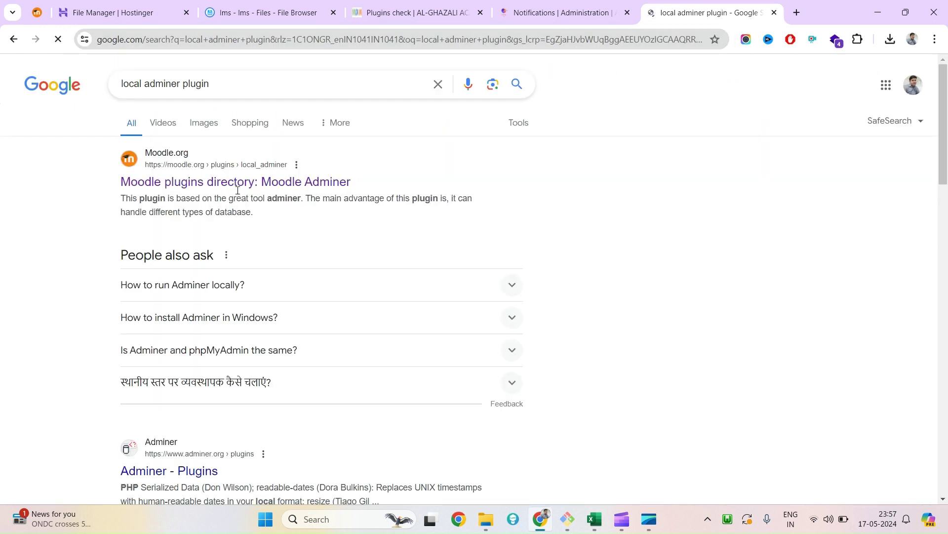
{"action": "left_click", "coordinate": [890, 39]}
{"action": "scroll", "coordinate": [806, 321], "scroll_direction": "down", "scroll_amount": 2}
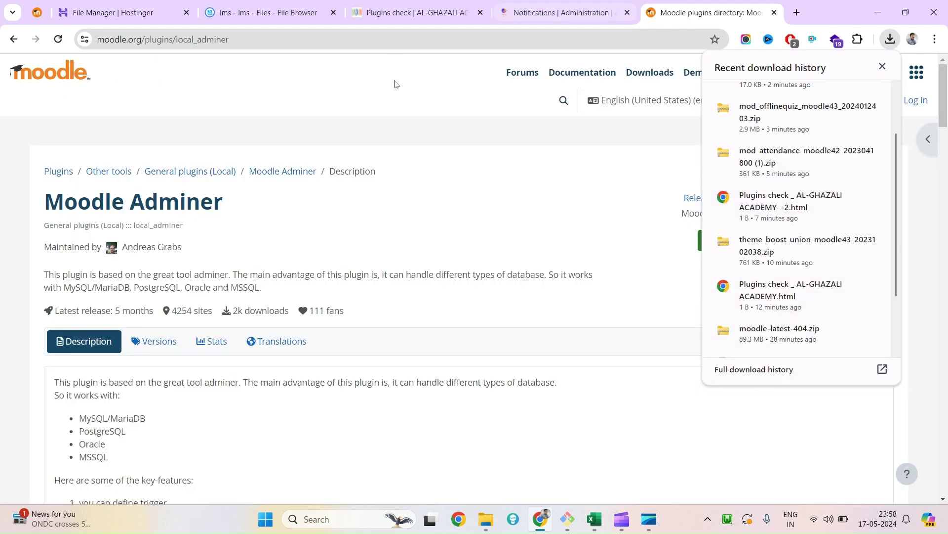
{"action": "left_click", "coordinate": [390, 5]}
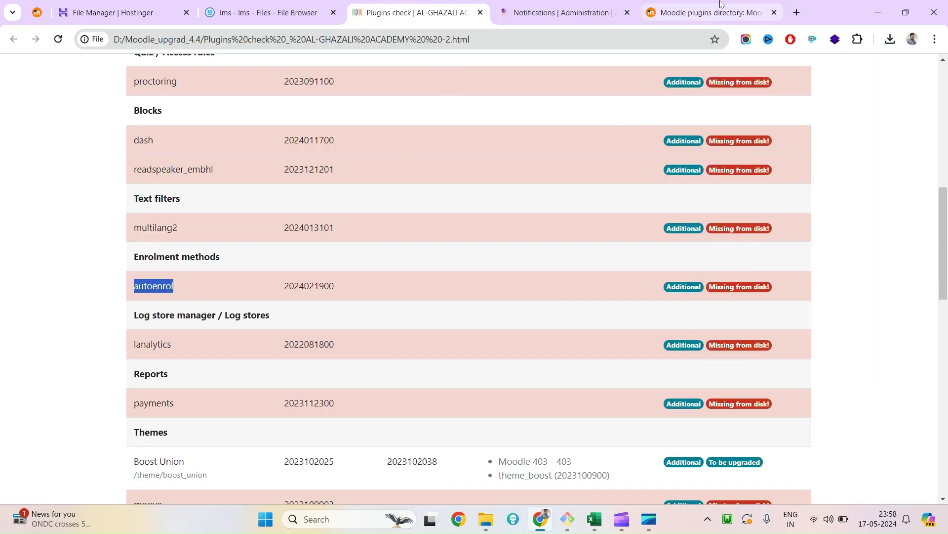
{"action": "left_click", "coordinate": [721, 4]}
{"action": "left_click", "coordinate": [160, 342]}
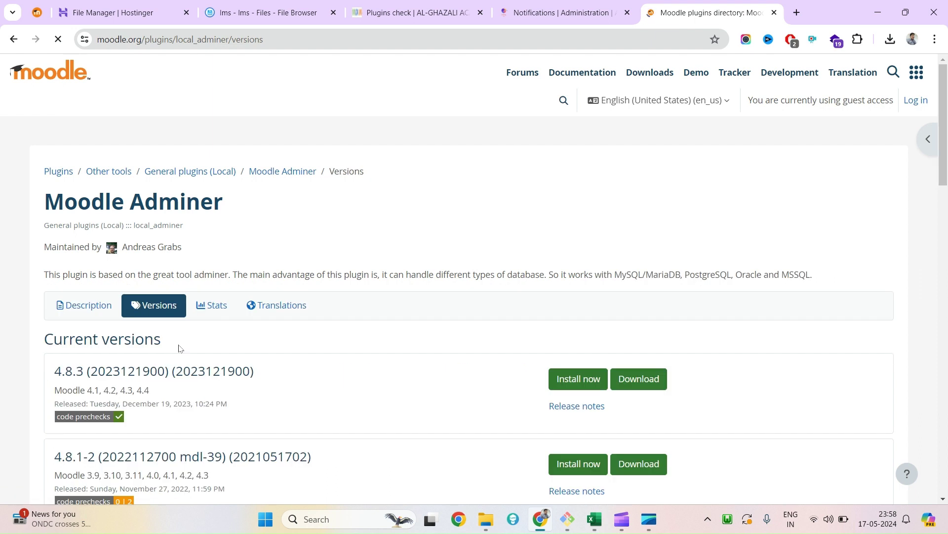
{"action": "triple_click", "coordinate": [143, 327]}
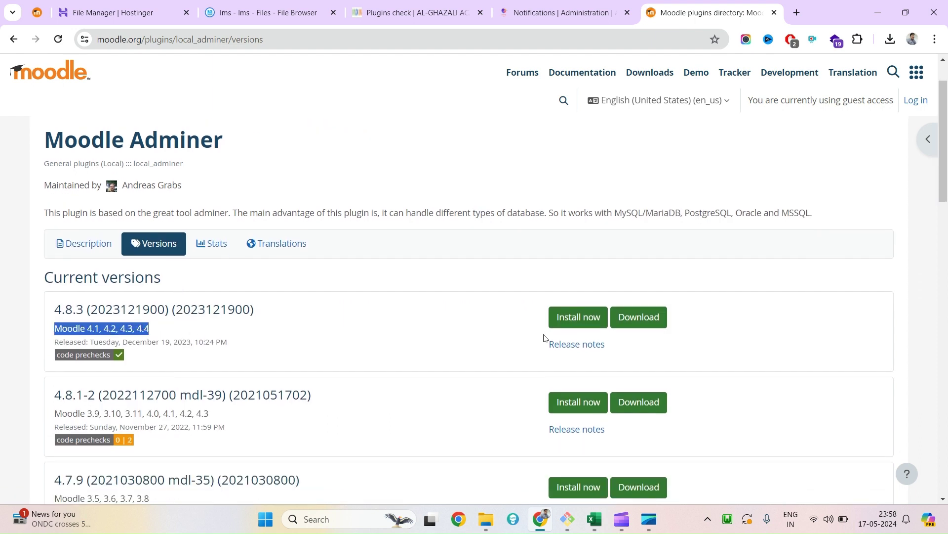
{"action": "left_click", "coordinate": [645, 320]}
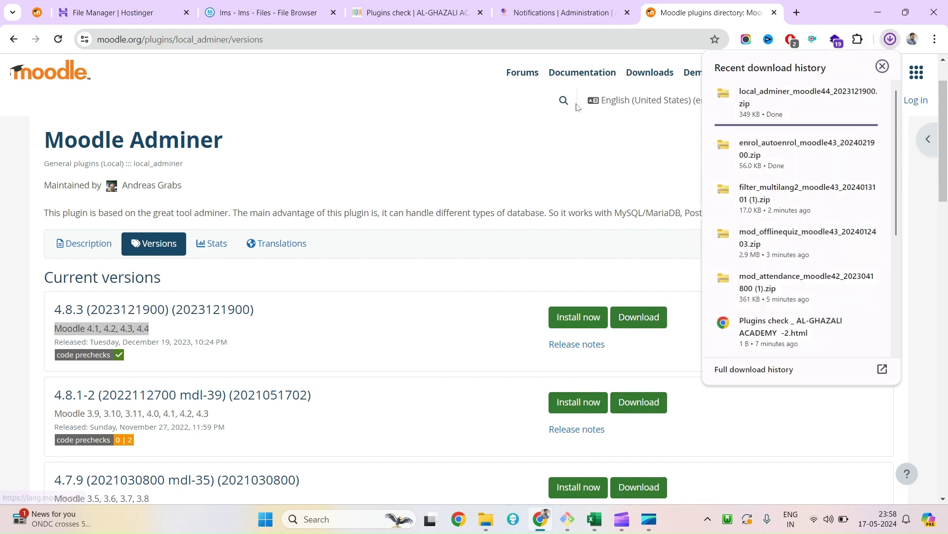
Upload local_adminer_moodle44_2023121900.zip to the site's plugin installer, start its installation and continue past validation.
{"action": "left_click", "coordinate": [563, 13]}
{"action": "left_click", "coordinate": [264, 198]}
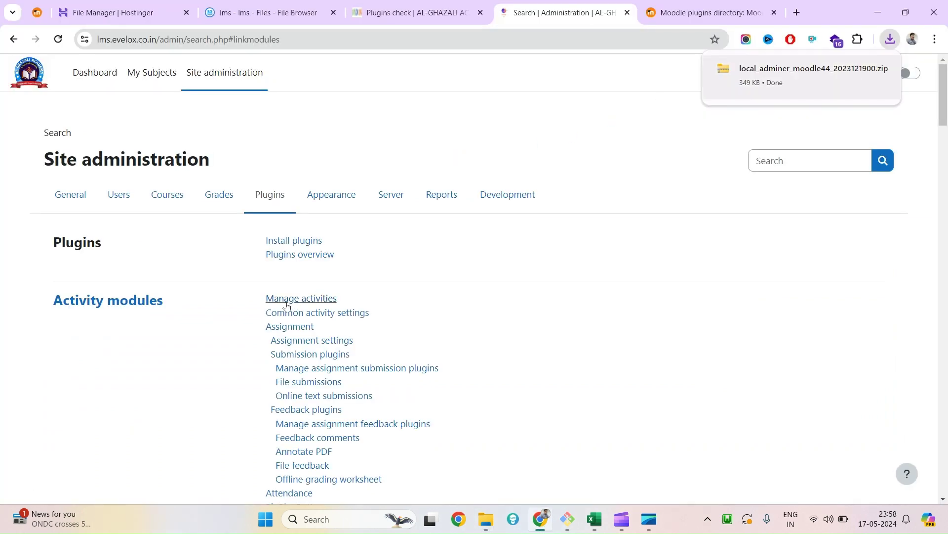
{"action": "left_click", "coordinate": [295, 243]}
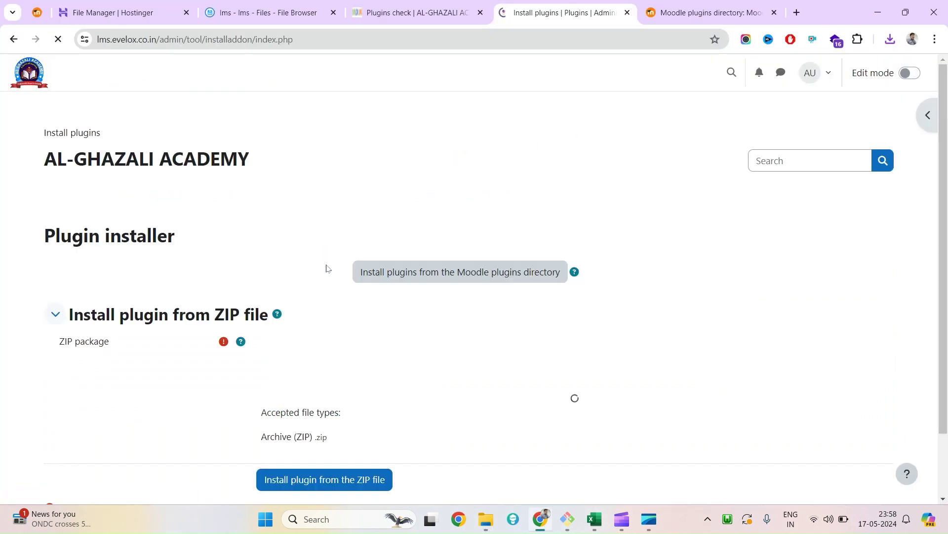
{"action": "left_click", "coordinate": [891, 39]}
{"action": "left_click_drag", "start_coordinate": [800, 97], "coordinate": [412, 412]}
{"action": "scroll", "coordinate": [410, 413], "scroll_direction": "down", "scroll_amount": 3}
{"action": "left_click", "coordinate": [335, 404]}
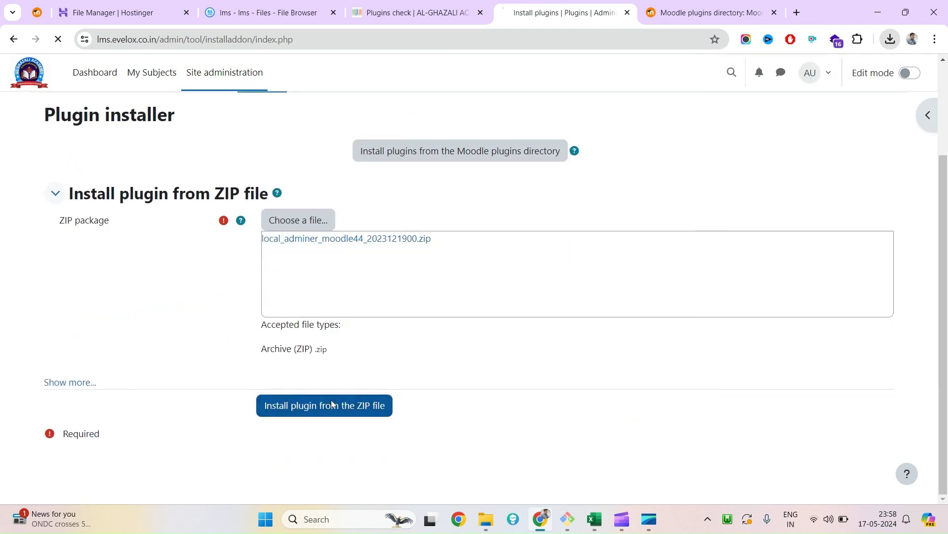
{"action": "left_click", "coordinate": [168, 246]}
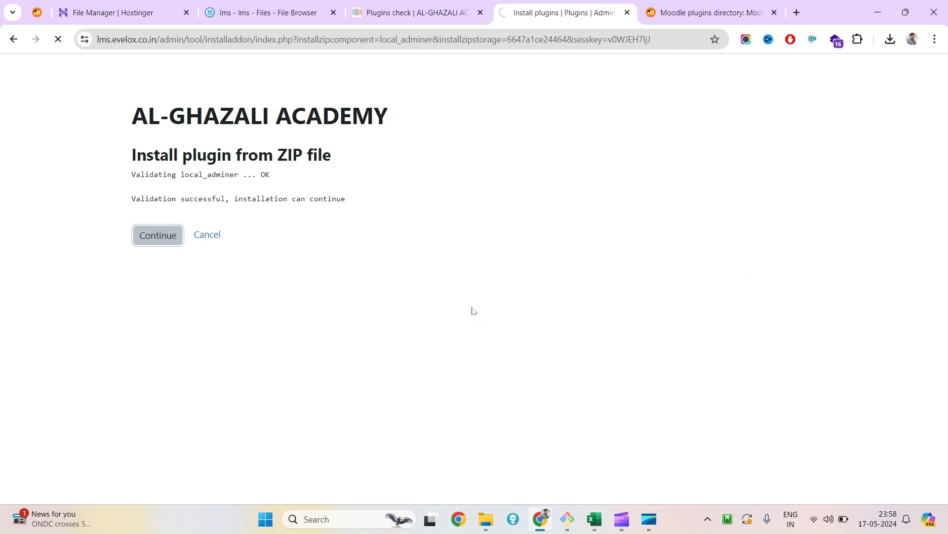
Continue past the current release information and server checks to the Plugins check page.
{"action": "scroll", "coordinate": [415, 321], "scroll_direction": "down", "scroll_amount": 10}
{"action": "left_click", "coordinate": [474, 487]}
{"action": "scroll", "coordinate": [561, 354], "scroll_direction": "up", "scroll_amount": 10}
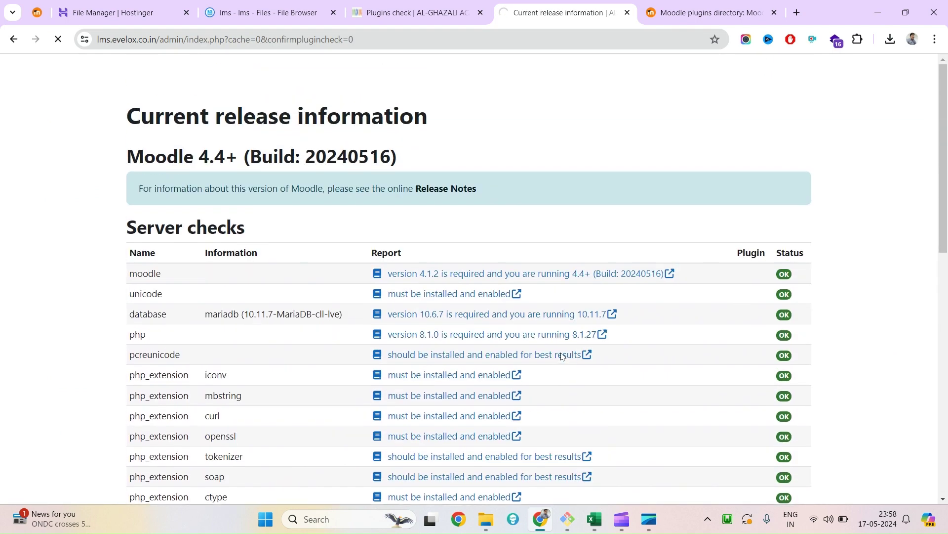
Review the plugins requiring attention on the Plugins check page, from the activity modules to the local and videotime plugins.
{"action": "scroll", "coordinate": [561, 356], "scroll_direction": "down", "scroll_amount": 15}
{"action": "scroll", "coordinate": [424, 336], "scroll_direction": "up", "scroll_amount": 9}
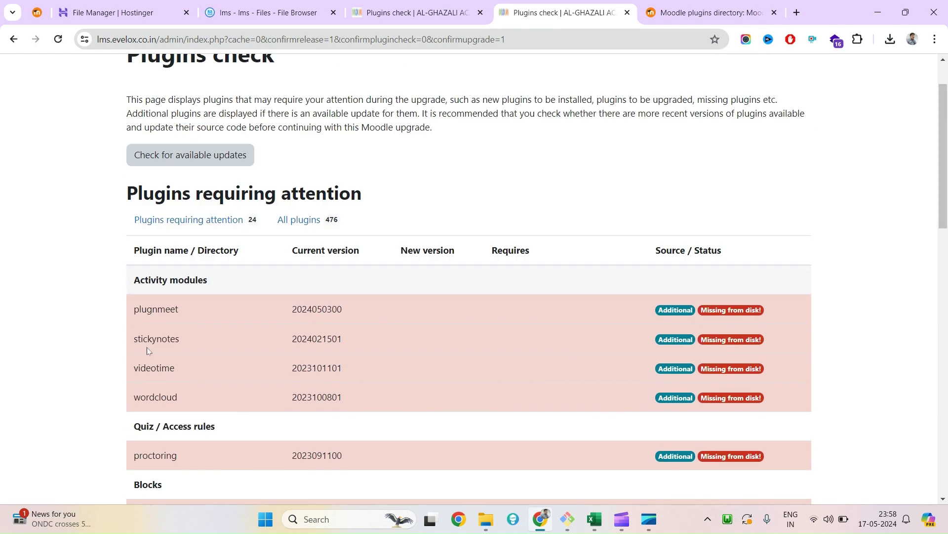
{"action": "scroll", "coordinate": [148, 350], "scroll_direction": "down", "scroll_amount": 1}
{"action": "left_click_drag", "start_coordinate": [136, 245], "coordinate": [170, 331]}
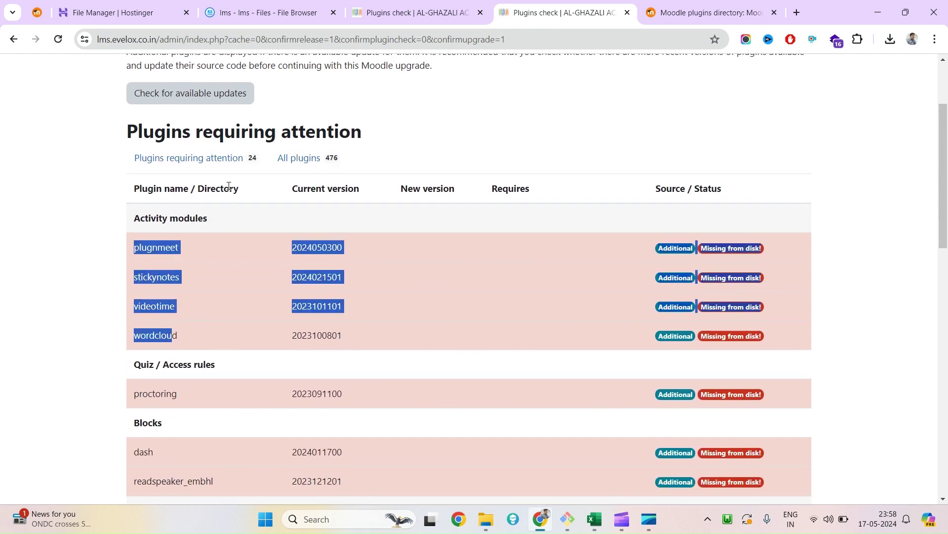
{"action": "left_click", "coordinate": [340, 298]}
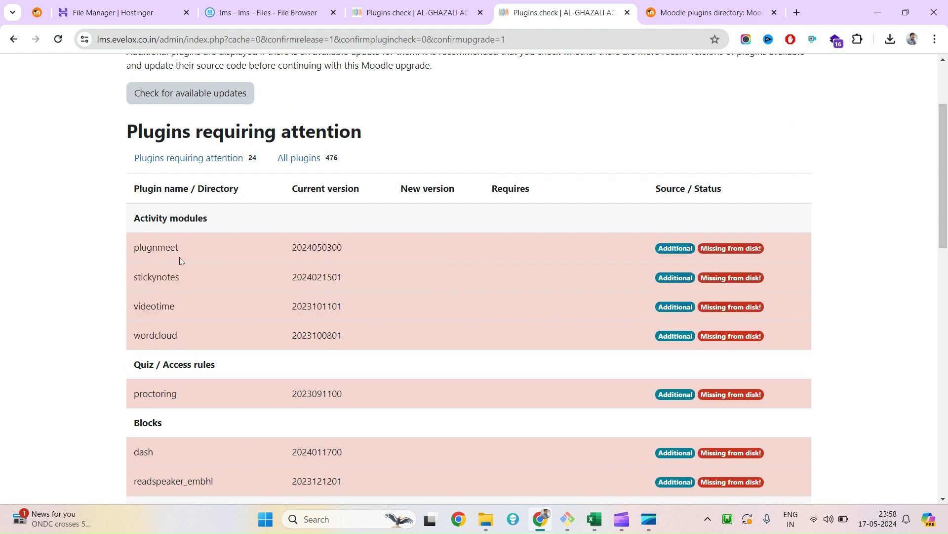
{"action": "left_click_drag", "start_coordinate": [133, 247], "coordinate": [343, 333]}
{"action": "scroll", "coordinate": [343, 333], "scroll_direction": "down", "scroll_amount": 3}
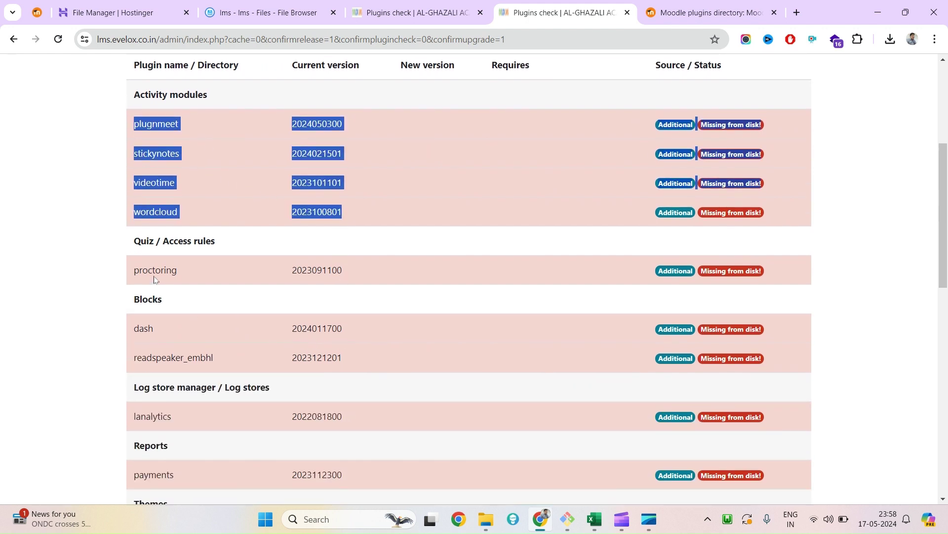
{"action": "left_click_drag", "start_coordinate": [152, 272], "coordinate": [387, 276]}
{"action": "scroll", "coordinate": [291, 336], "scroll_direction": "down", "scroll_amount": 3}
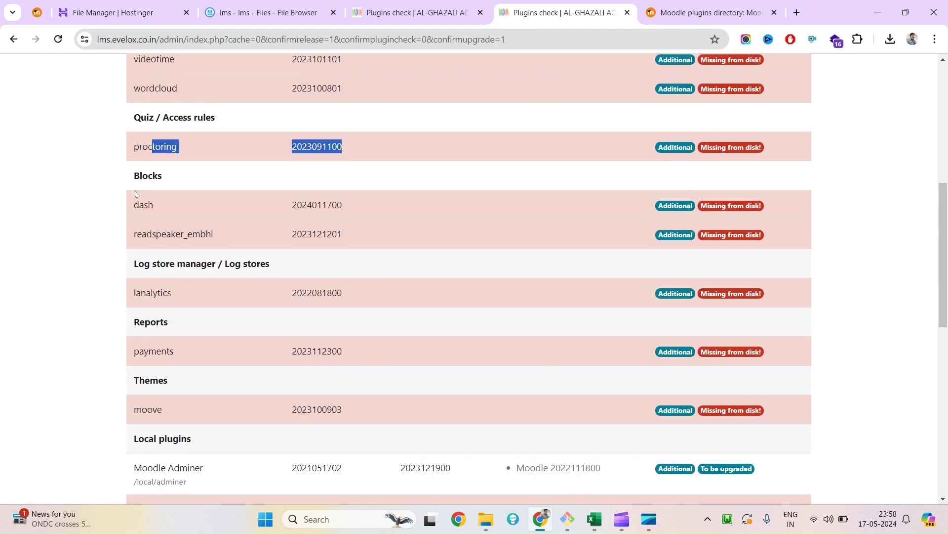
{"action": "left_click_drag", "start_coordinate": [138, 198], "coordinate": [245, 235]}
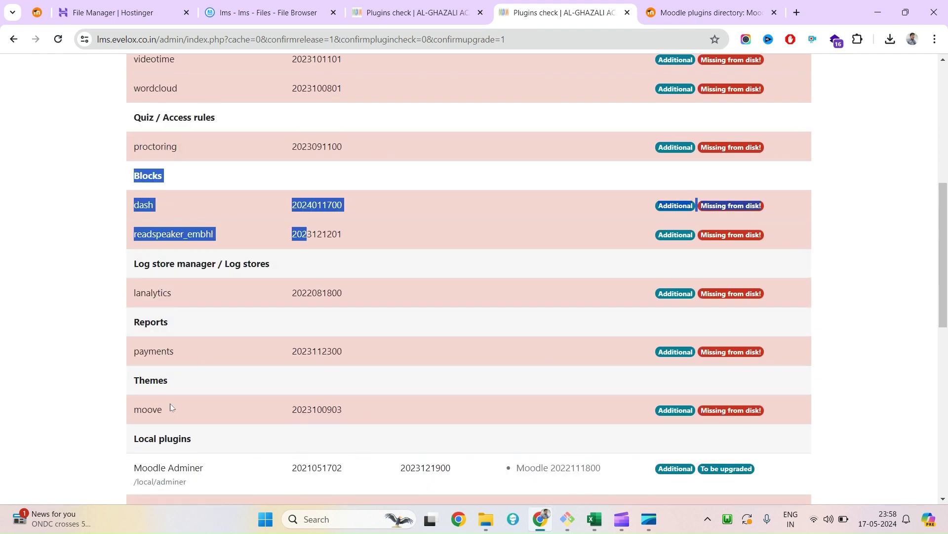
{"action": "scroll", "coordinate": [171, 407], "scroll_direction": "down", "scroll_amount": 6}
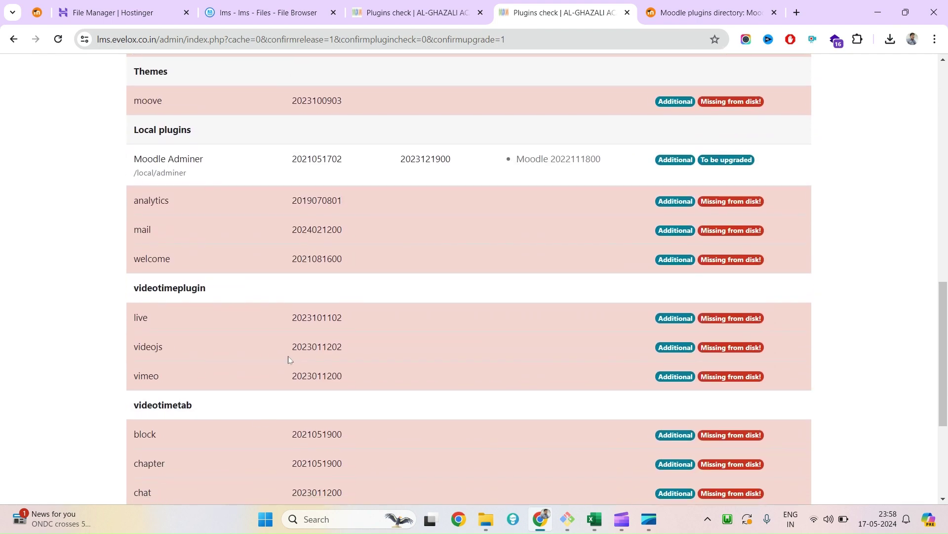
{"action": "left_click_drag", "start_coordinate": [148, 169], "coordinate": [676, 170]}
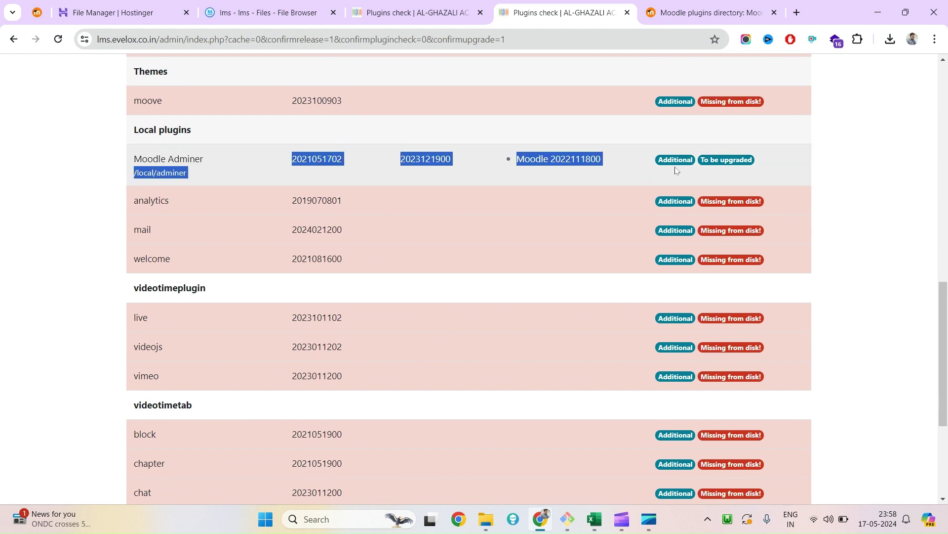
{"action": "left_click_drag", "start_coordinate": [139, 197], "coordinate": [312, 257]}
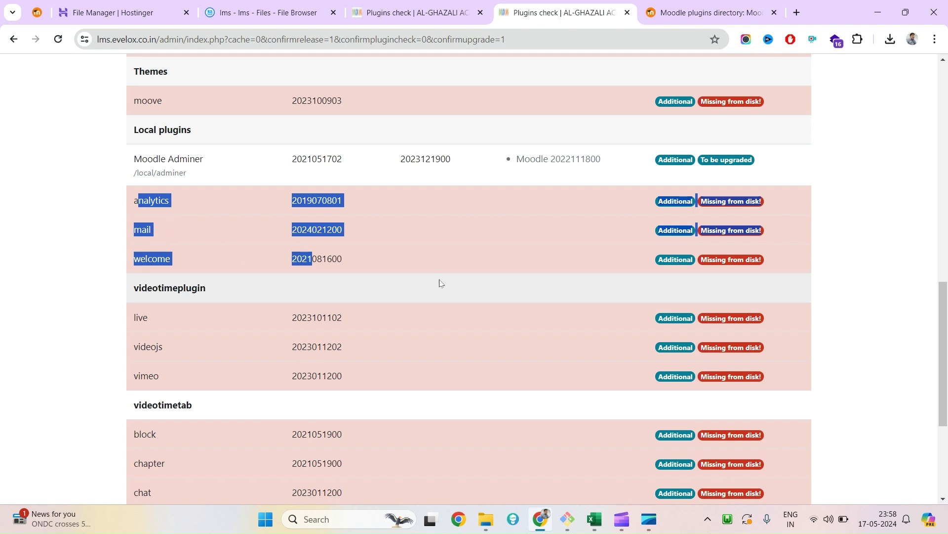
Upgrade the Moodle database to apply the local_adminer update and continue to the site notifications.
{"action": "scroll", "coordinate": [386, 372], "scroll_direction": "down", "scroll_amount": 4}
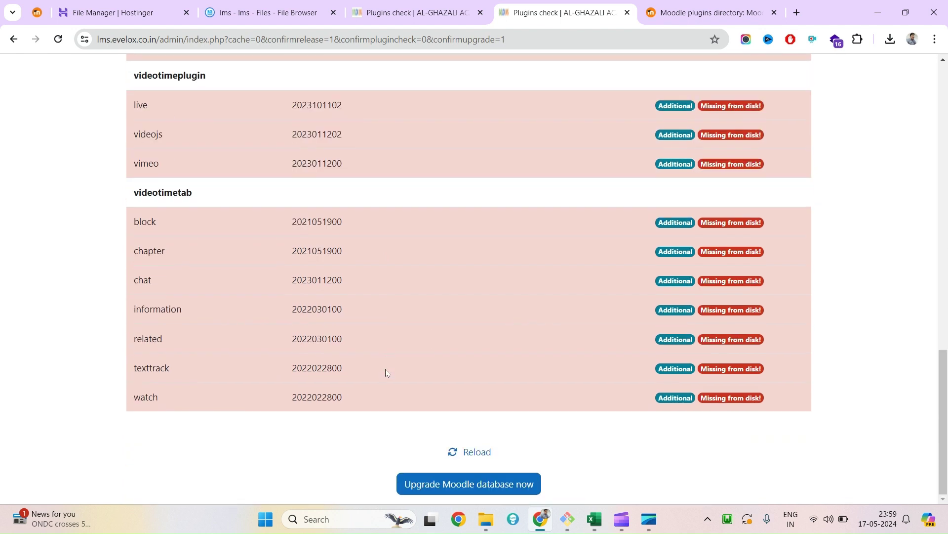
{"action": "left_click", "coordinate": [477, 485]}
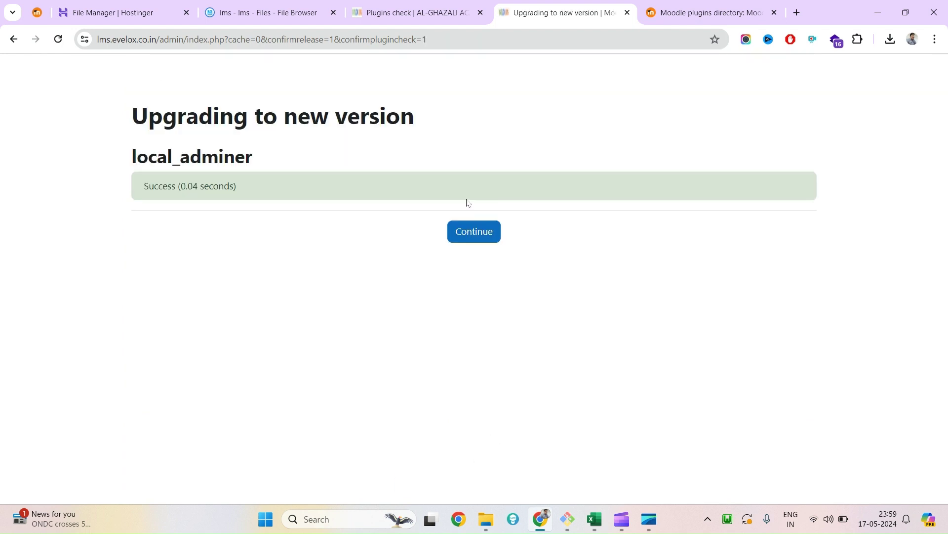
{"action": "left_click", "coordinate": [471, 230]}
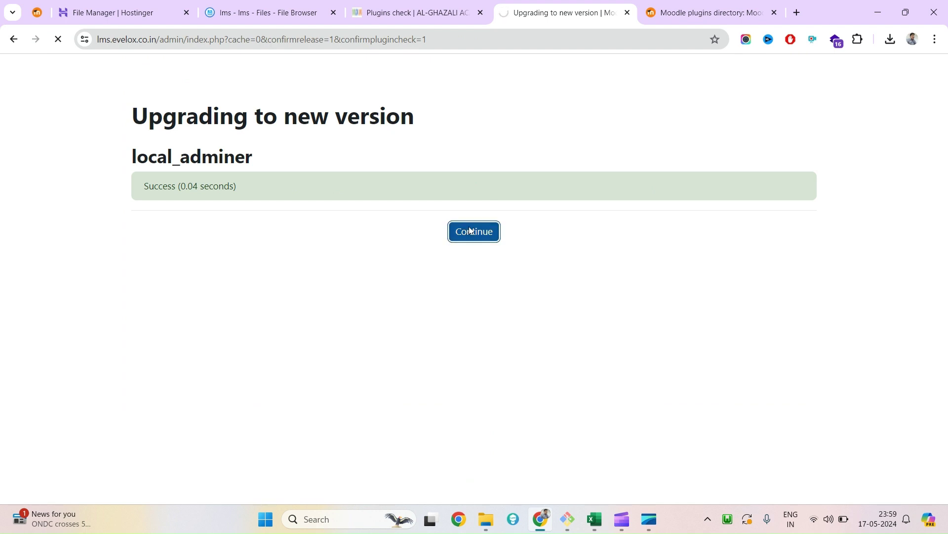
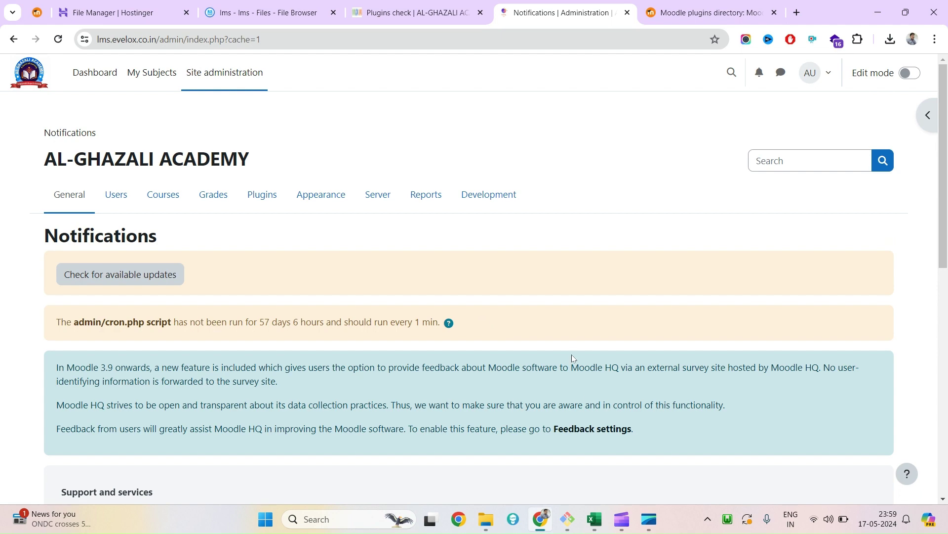
Switch to the Excel checklist and examine the heading about updating Moodle from 4.3 to 4.4.
{"action": "left_click", "coordinate": [593, 519]}
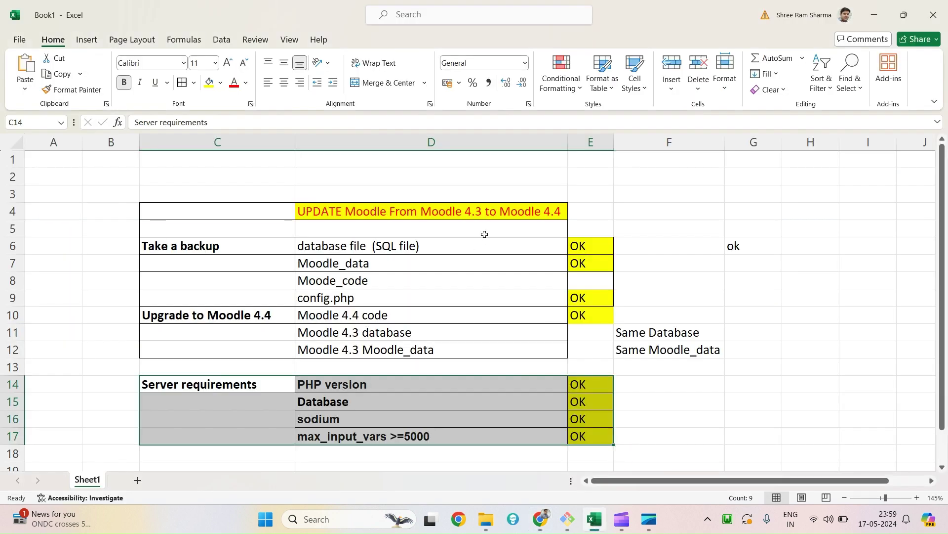
{"action": "left_click", "coordinate": [489, 214]}
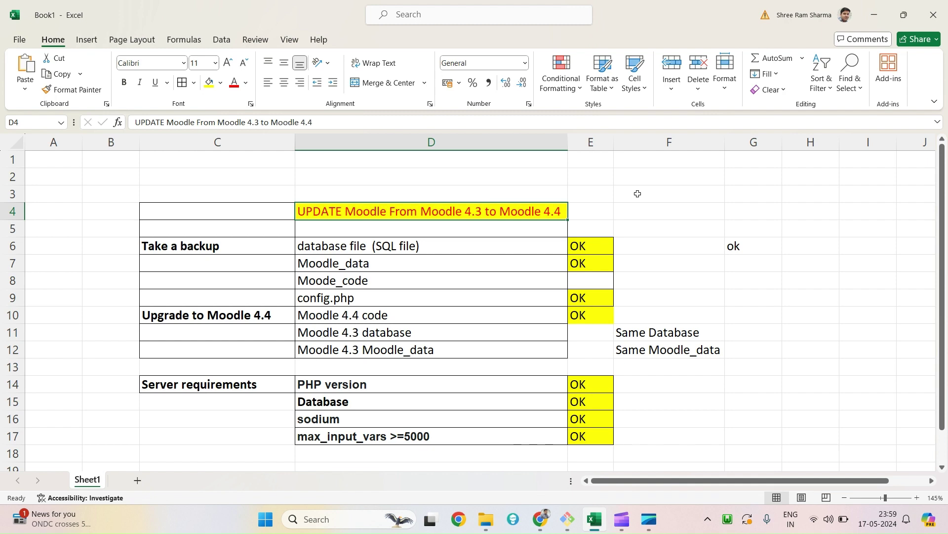
{"action": "key", "text": "alt+Tab"}
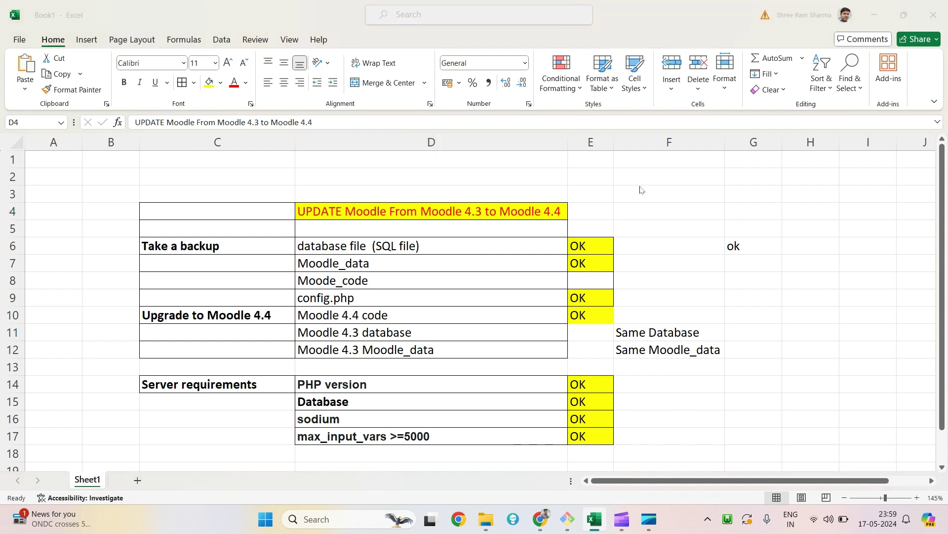
Return to the browser, search the web for moodle 4.4 and open the Moodle 4.4 release notes on moodledev.io.
{"action": "key", "text": "ctrl+Tab"}
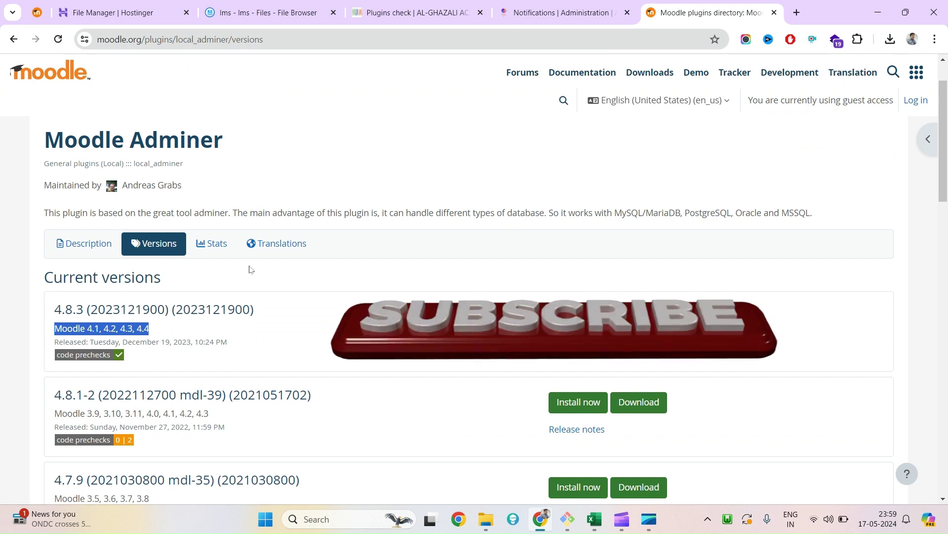
{"action": "left_click", "coordinate": [314, 39]}
{"action": "type", "text": "moodle "}
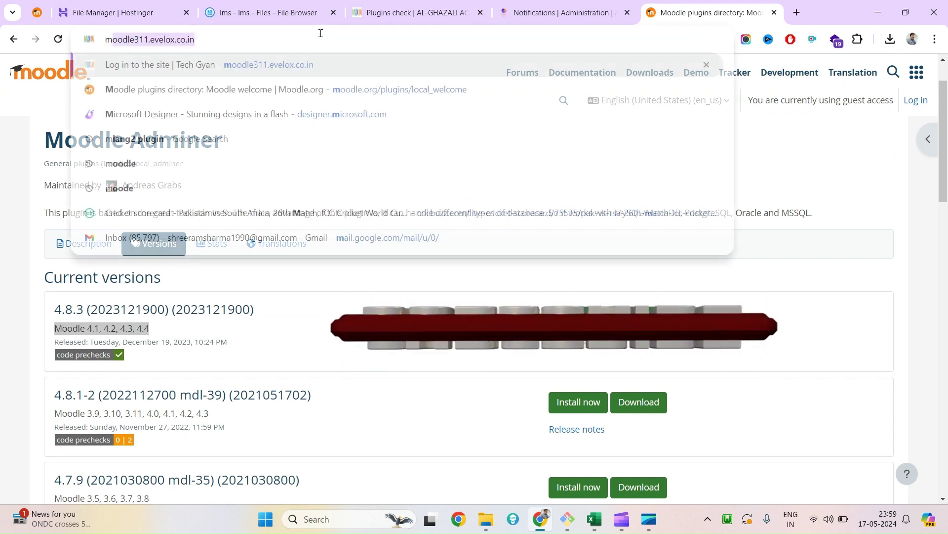
{"action": "type", "text": "4.4"}
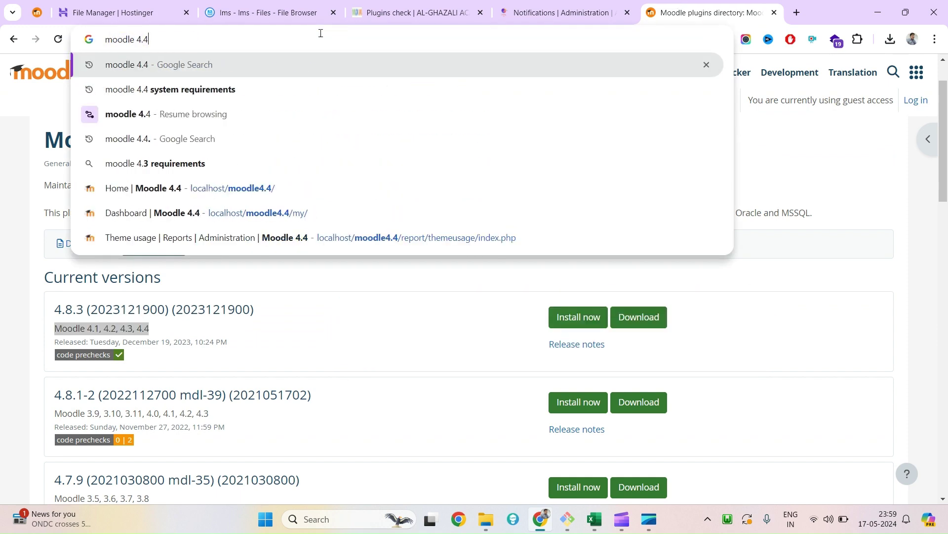
{"action": "key", "text": "Return"}
{"action": "left_click", "coordinate": [165, 179]}
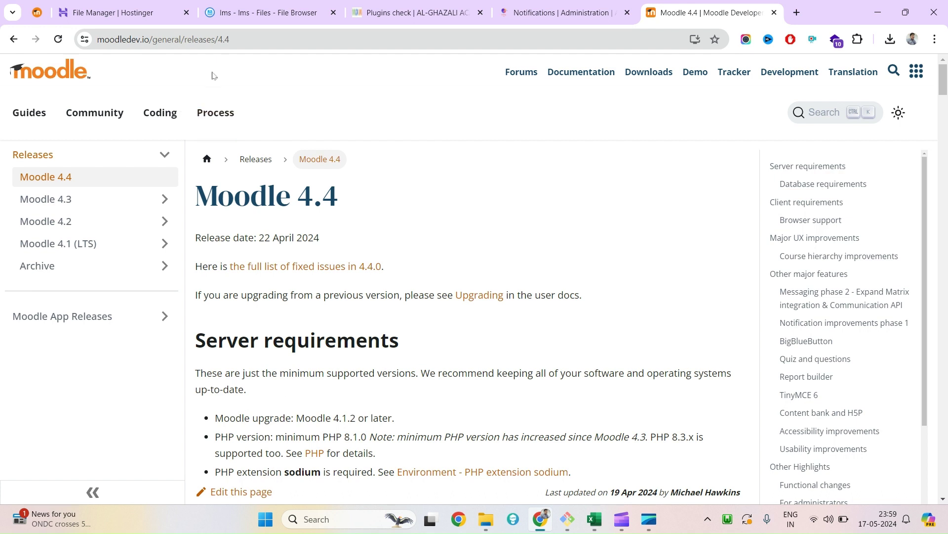
Examine the release number in the page address and title, and the minimum Moodle version listed for upgrading under Server requirements.
{"action": "left_click", "coordinate": [222, 40]}
{"action": "left_click_drag", "start_coordinate": [246, 42], "coordinate": [259, 46]}
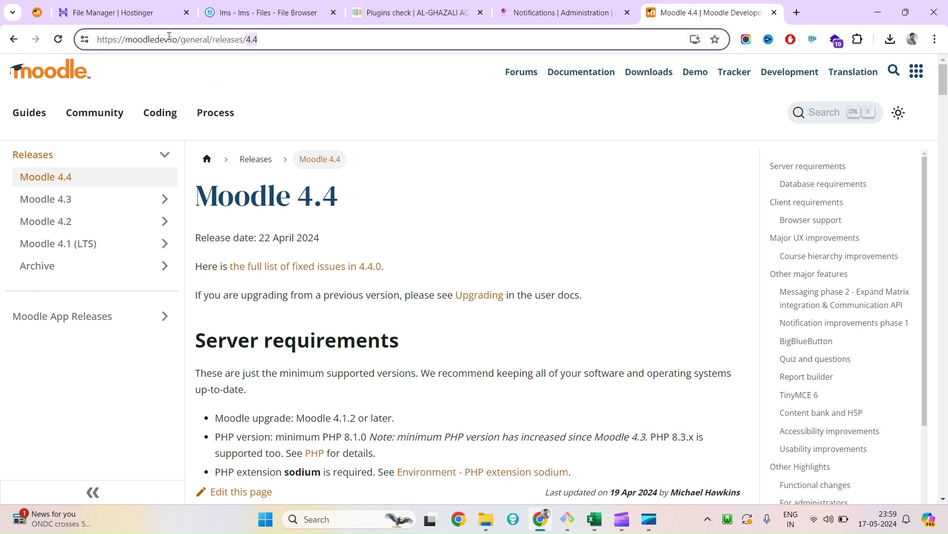
{"action": "scroll", "coordinate": [296, 336], "scroll_direction": "down", "scroll_amount": 1}
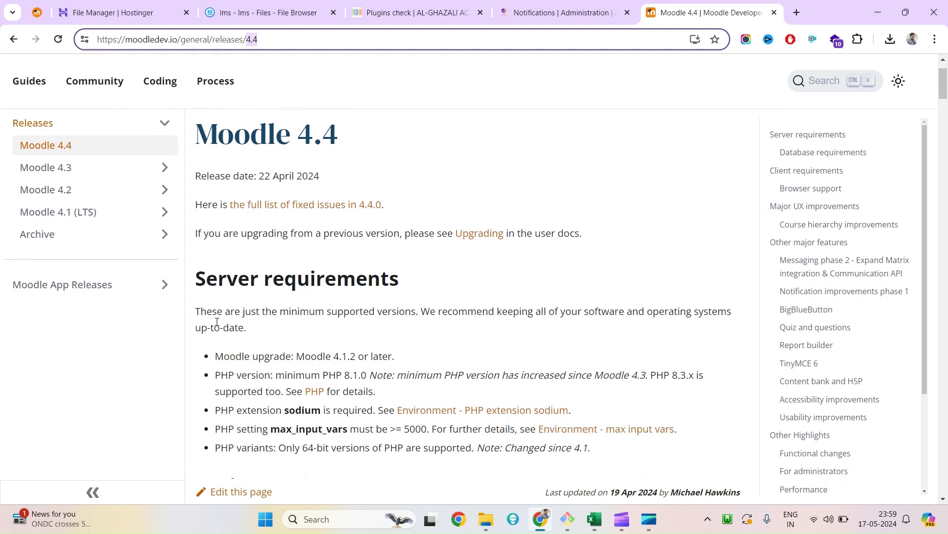
{"action": "double_click", "coordinate": [224, 138]}
{"action": "left_click_drag", "start_coordinate": [424, 155], "coordinate": [212, 123]}
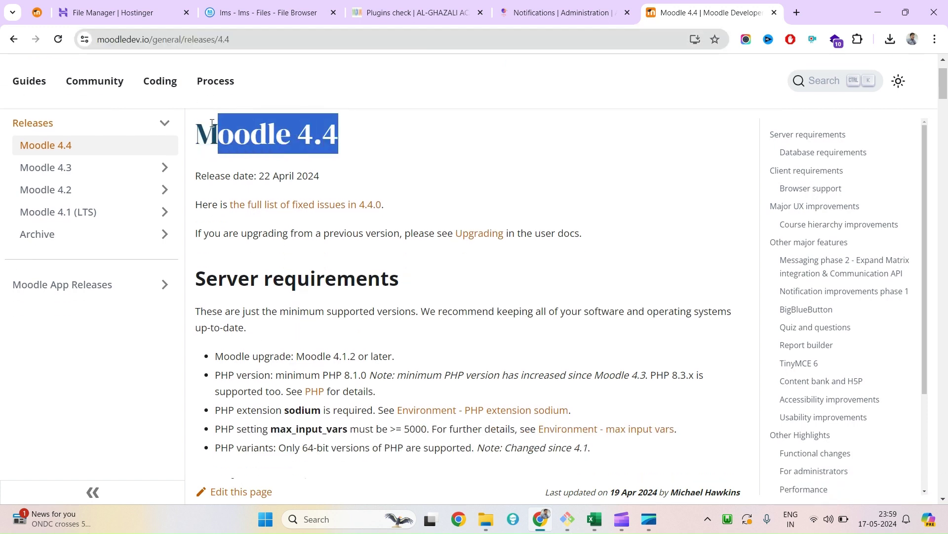
{"action": "double_click", "coordinate": [311, 355]}
{"action": "left_click_drag", "start_coordinate": [345, 356], "coordinate": [389, 356]}
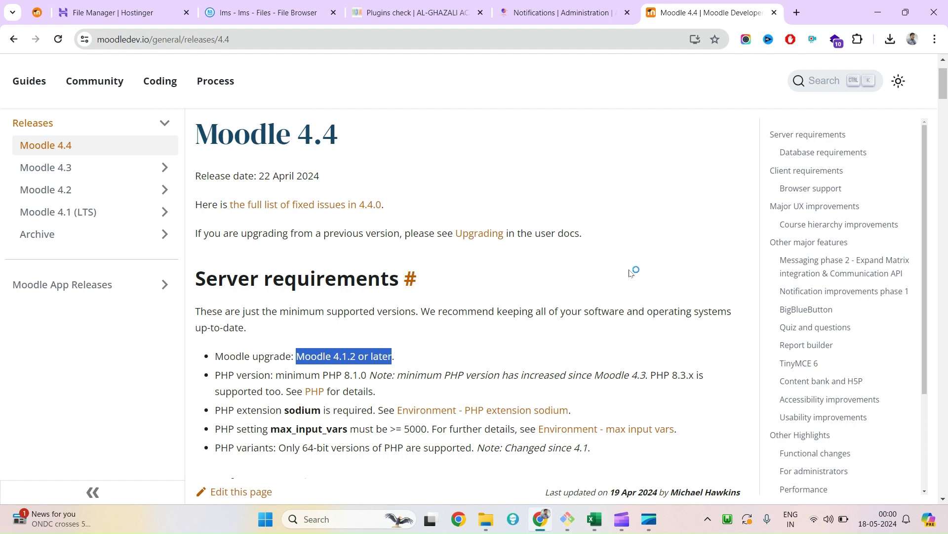
{"action": "double_click", "coordinate": [237, 361]}
{"action": "left_click_drag", "start_coordinate": [237, 360], "coordinate": [283, 362]}
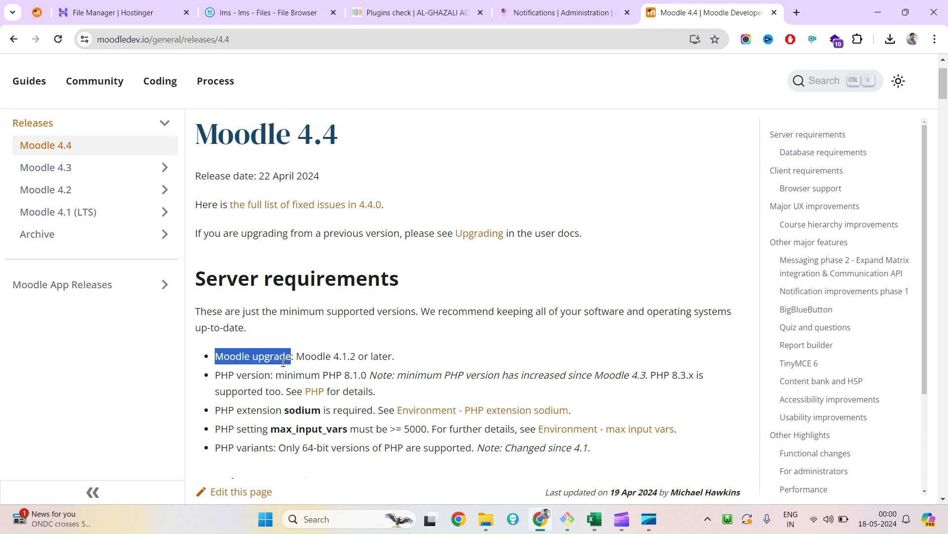
{"action": "scroll", "coordinate": [349, 364], "scroll_direction": "up", "scroll_amount": 2}
{"action": "left_click", "coordinate": [341, 196]}
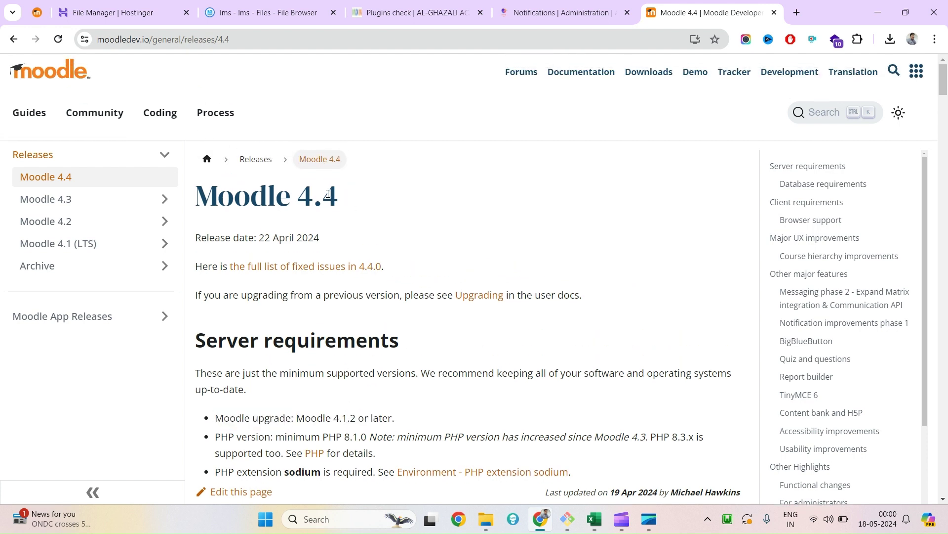
{"action": "left_click_drag", "start_coordinate": [341, 197], "coordinate": [302, 193]}
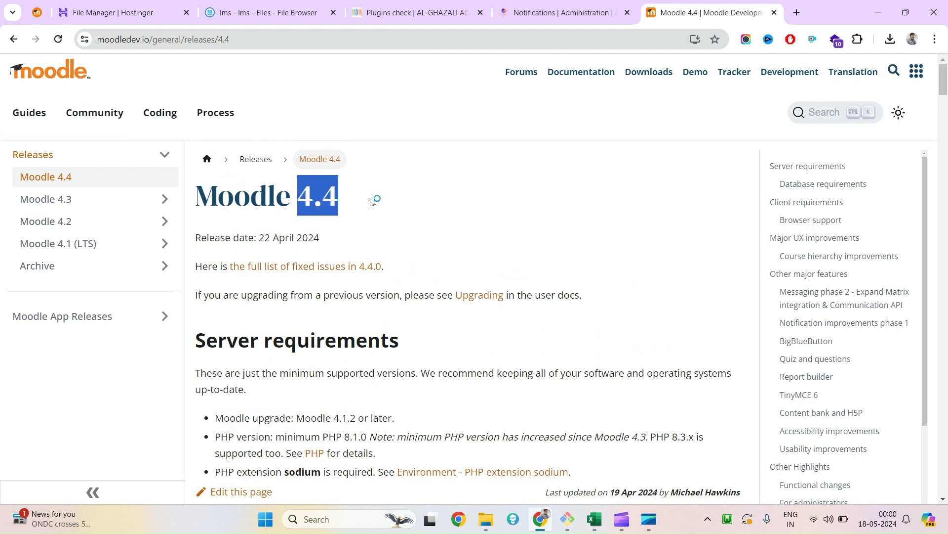